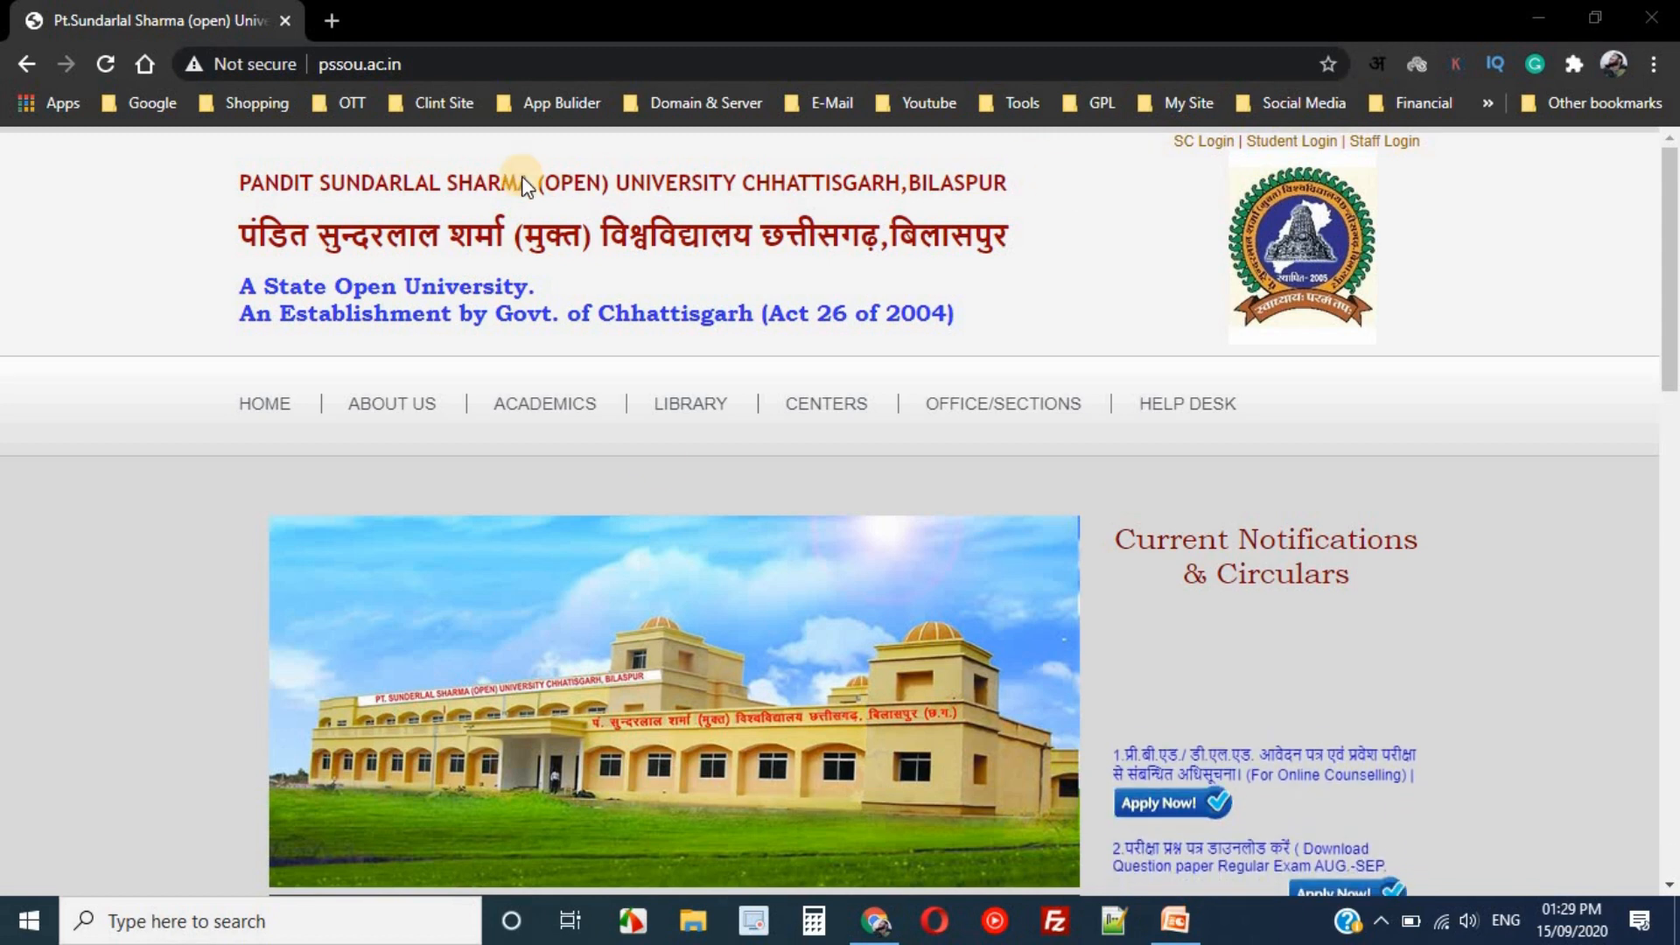
- Scroll the PSSOU homepage down to the Some Important Available Links section
left_click_drag(1668, 205, 1665, 476)
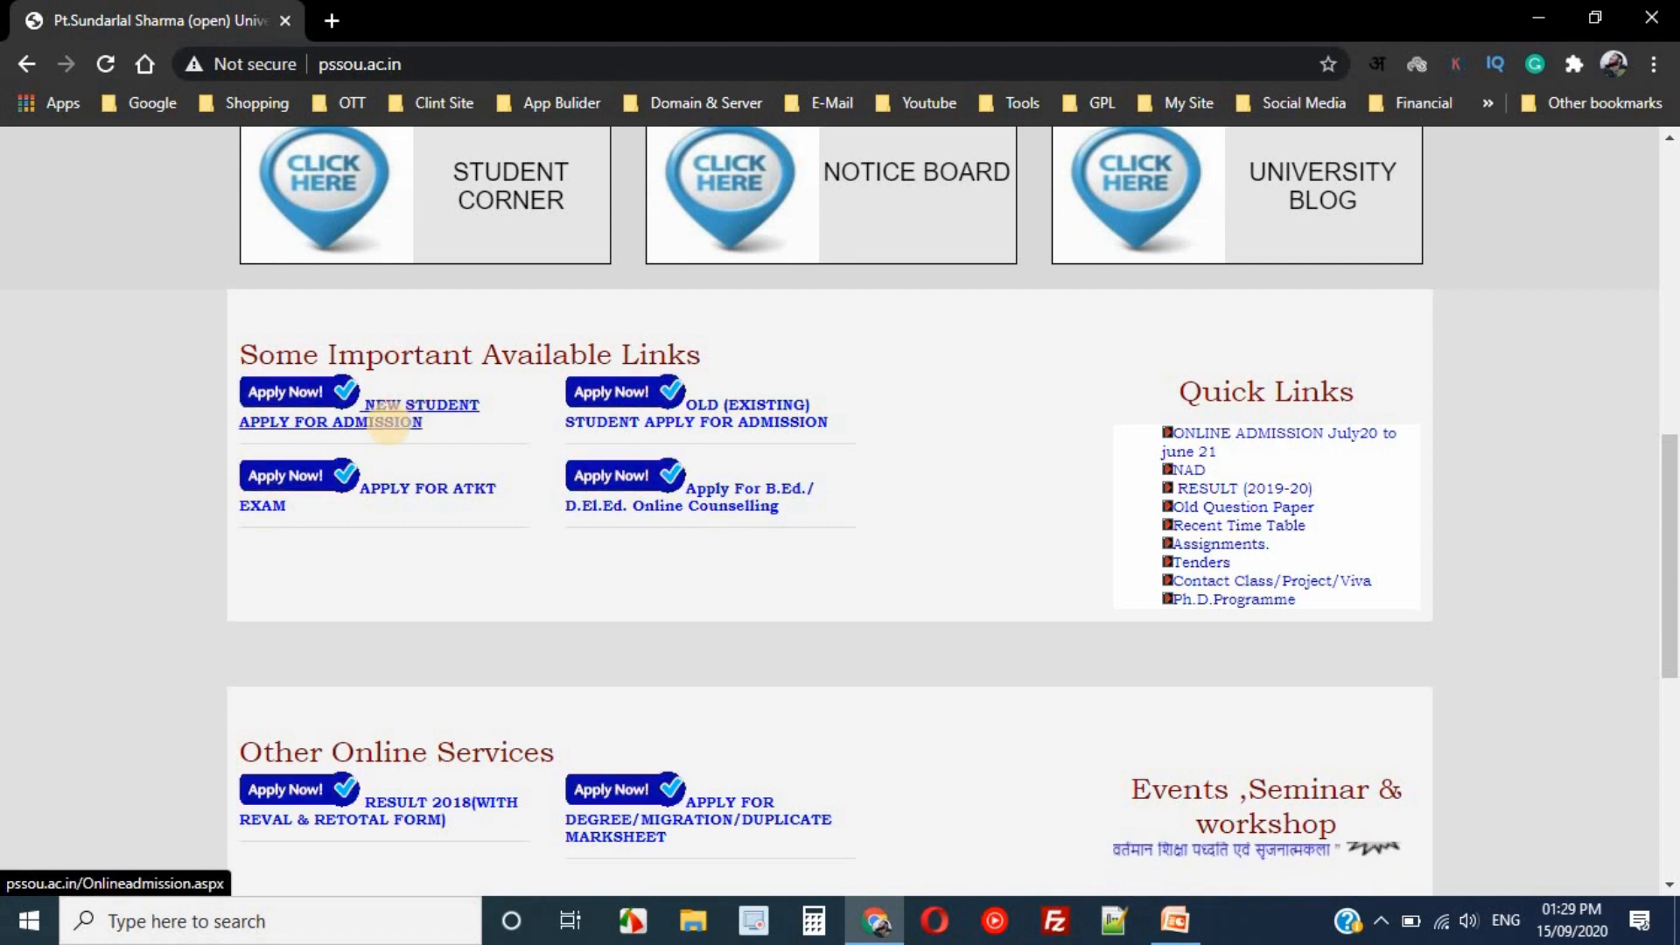
- Open the new-student admission page and the Admission Notification PDF in a new tab
left_click(396, 423)
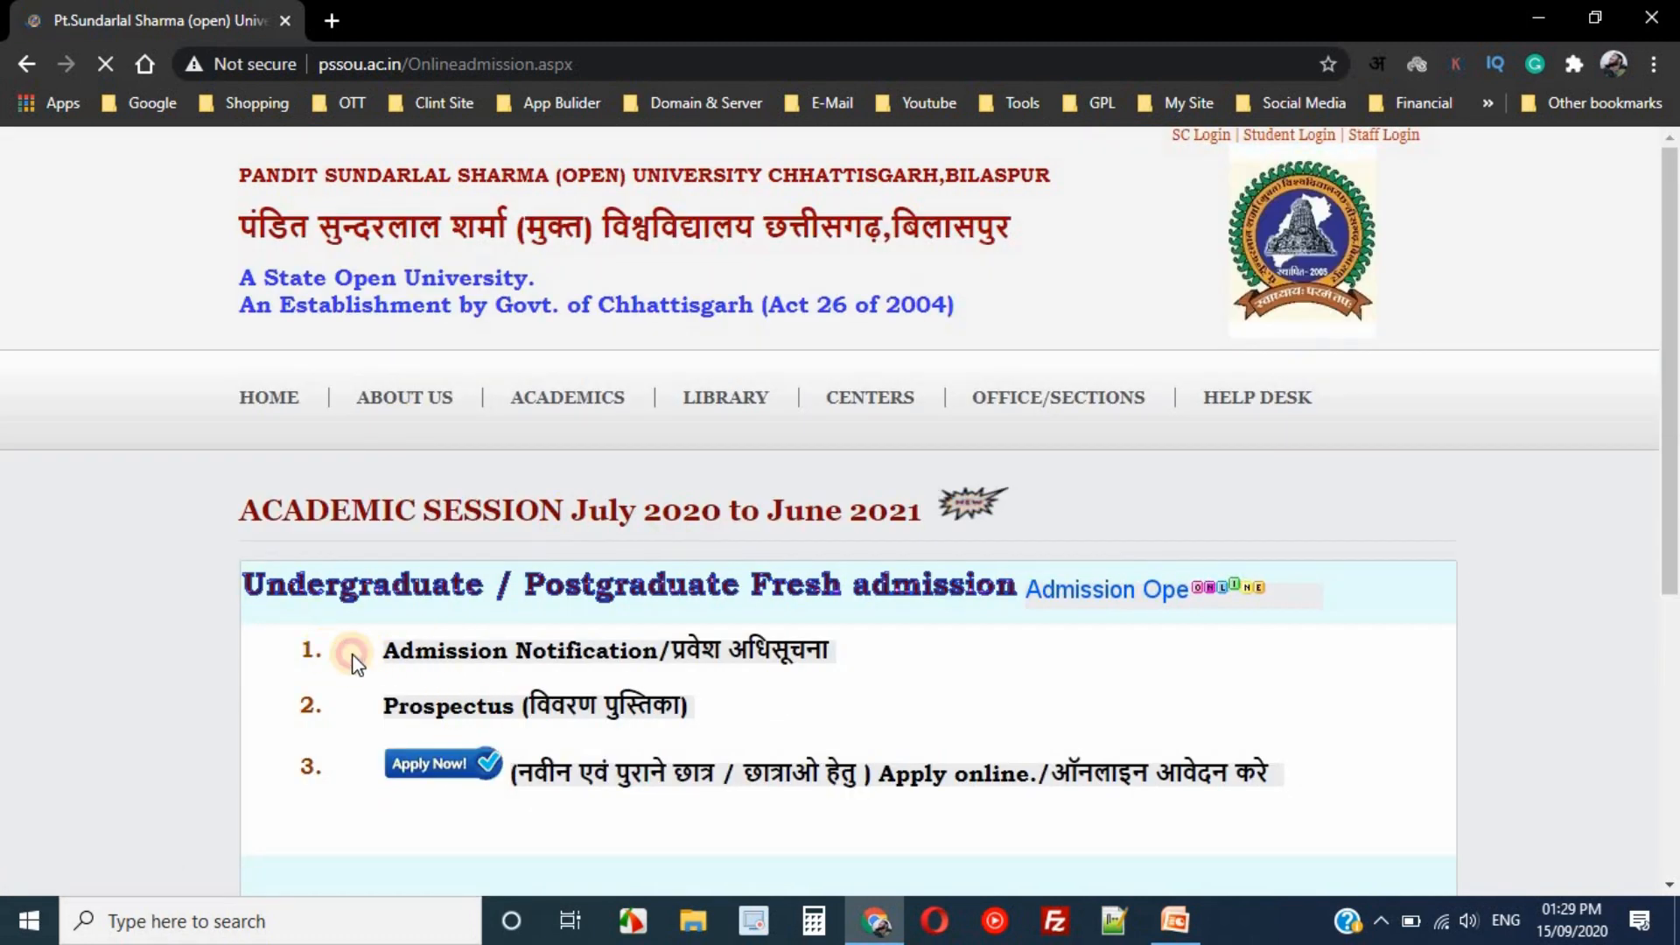
double_click(315, 649)
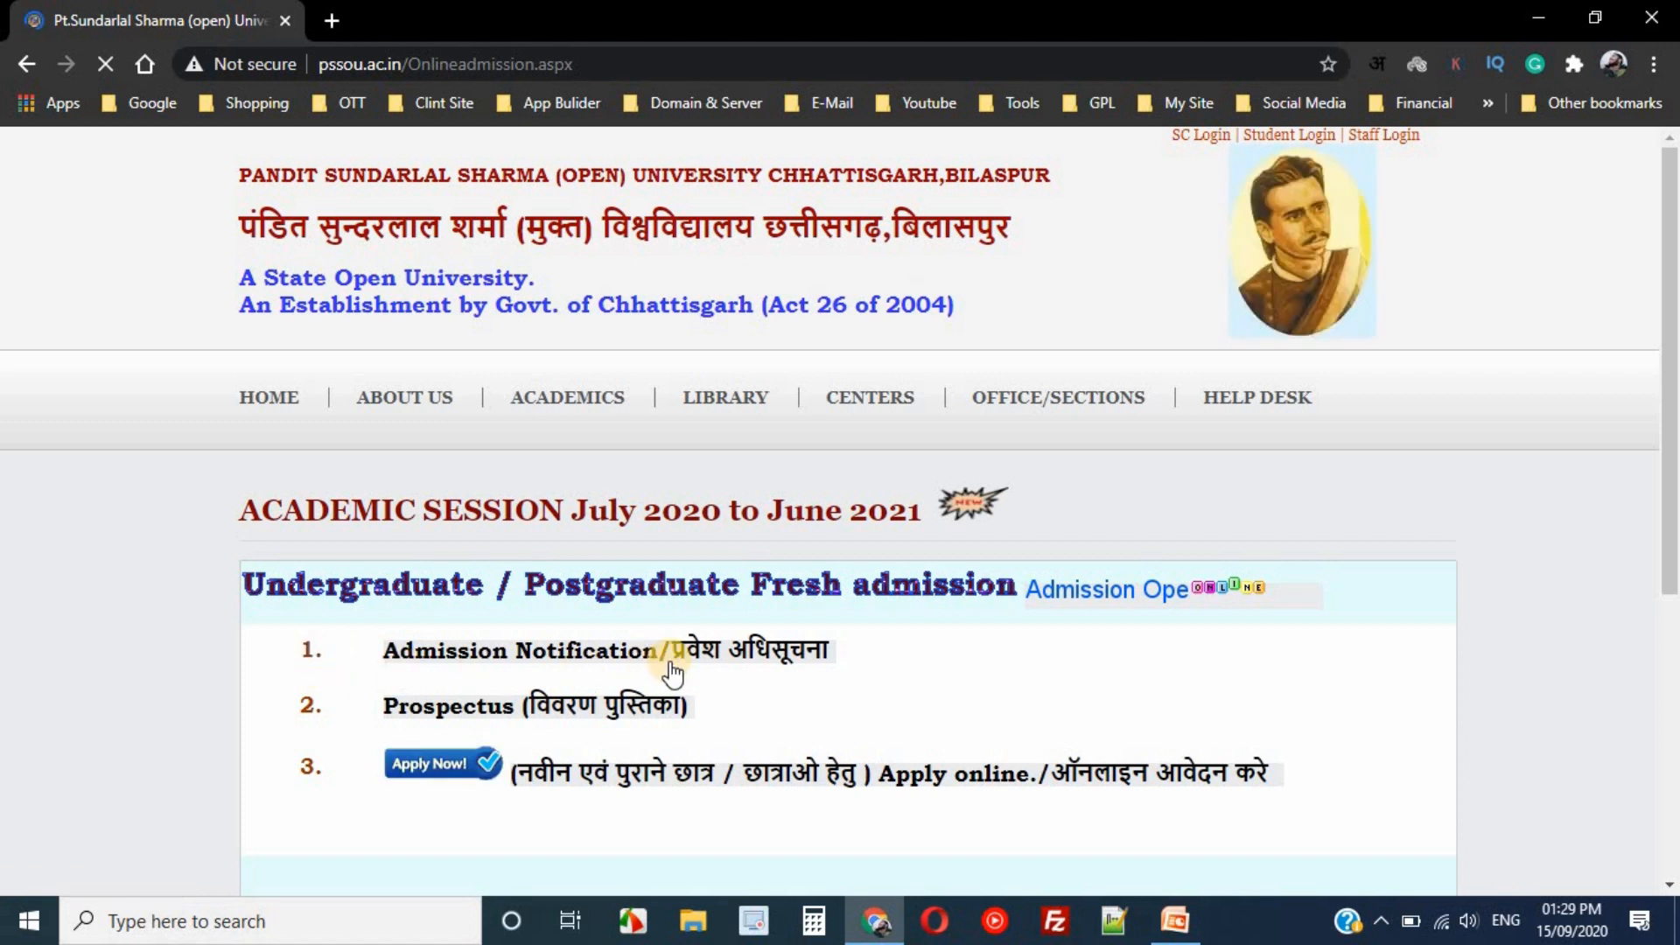
right_click(600, 652)
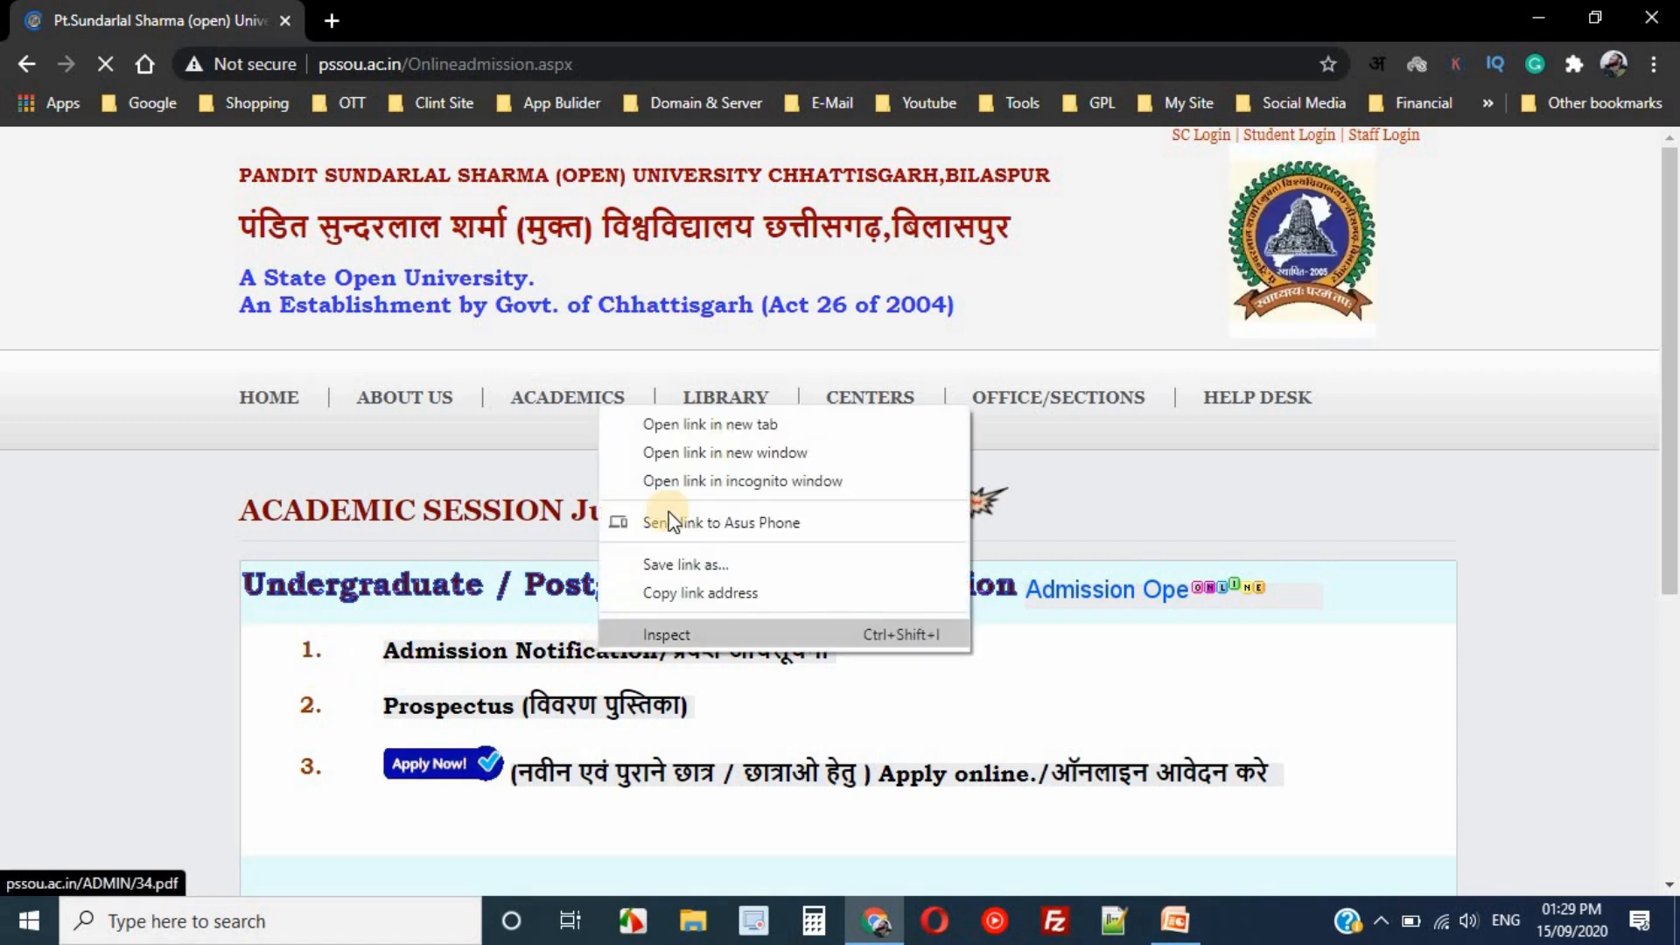
left_click(682, 423)
left_click(435, 13)
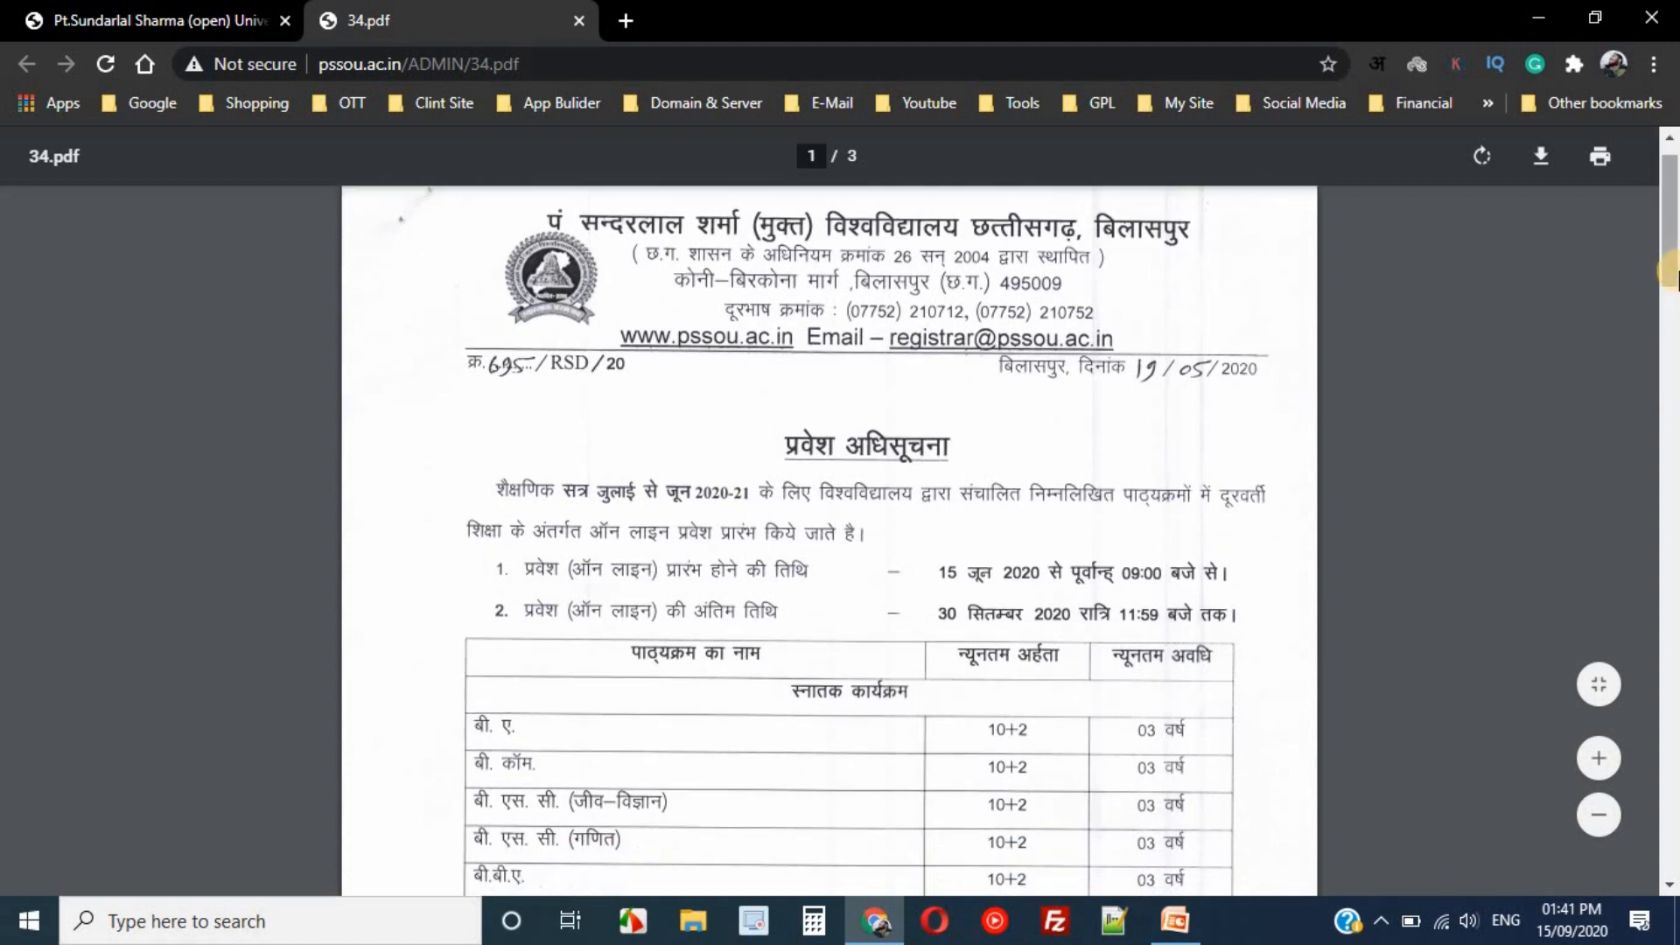
- Scroll through the notification PDF's course and eligibility tables
scroll(615, 750, "down", 5)
scroll(547, 636, "down", 3)
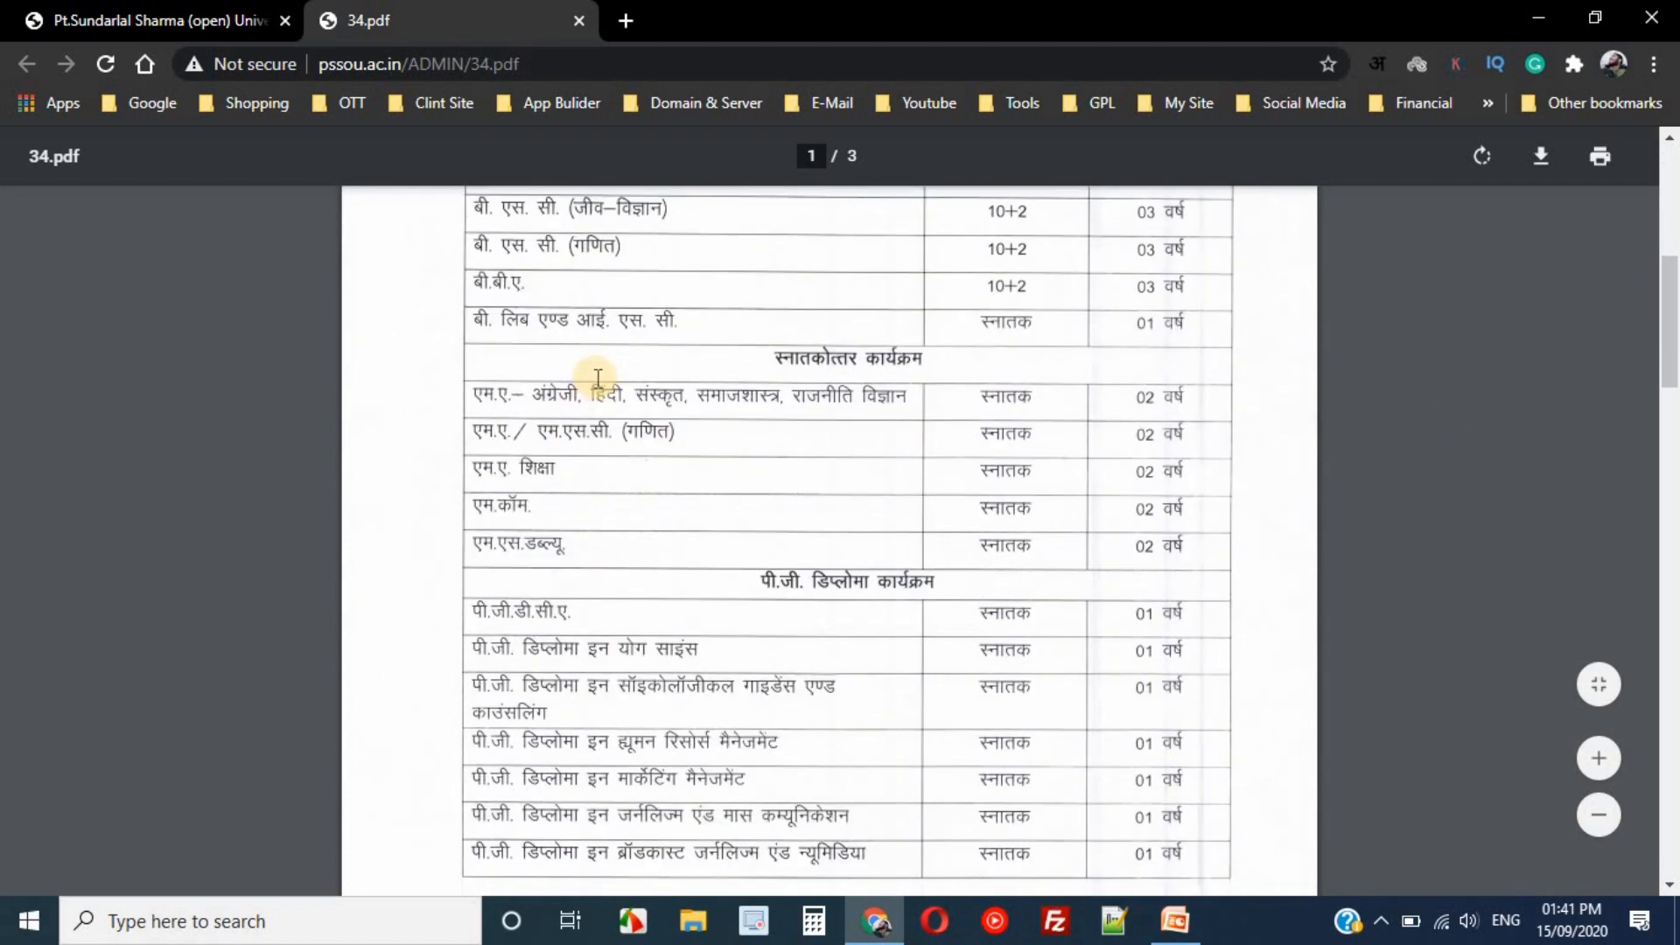
scroll(595, 612, "up", 2)
scroll(595, 300, "up", 1)
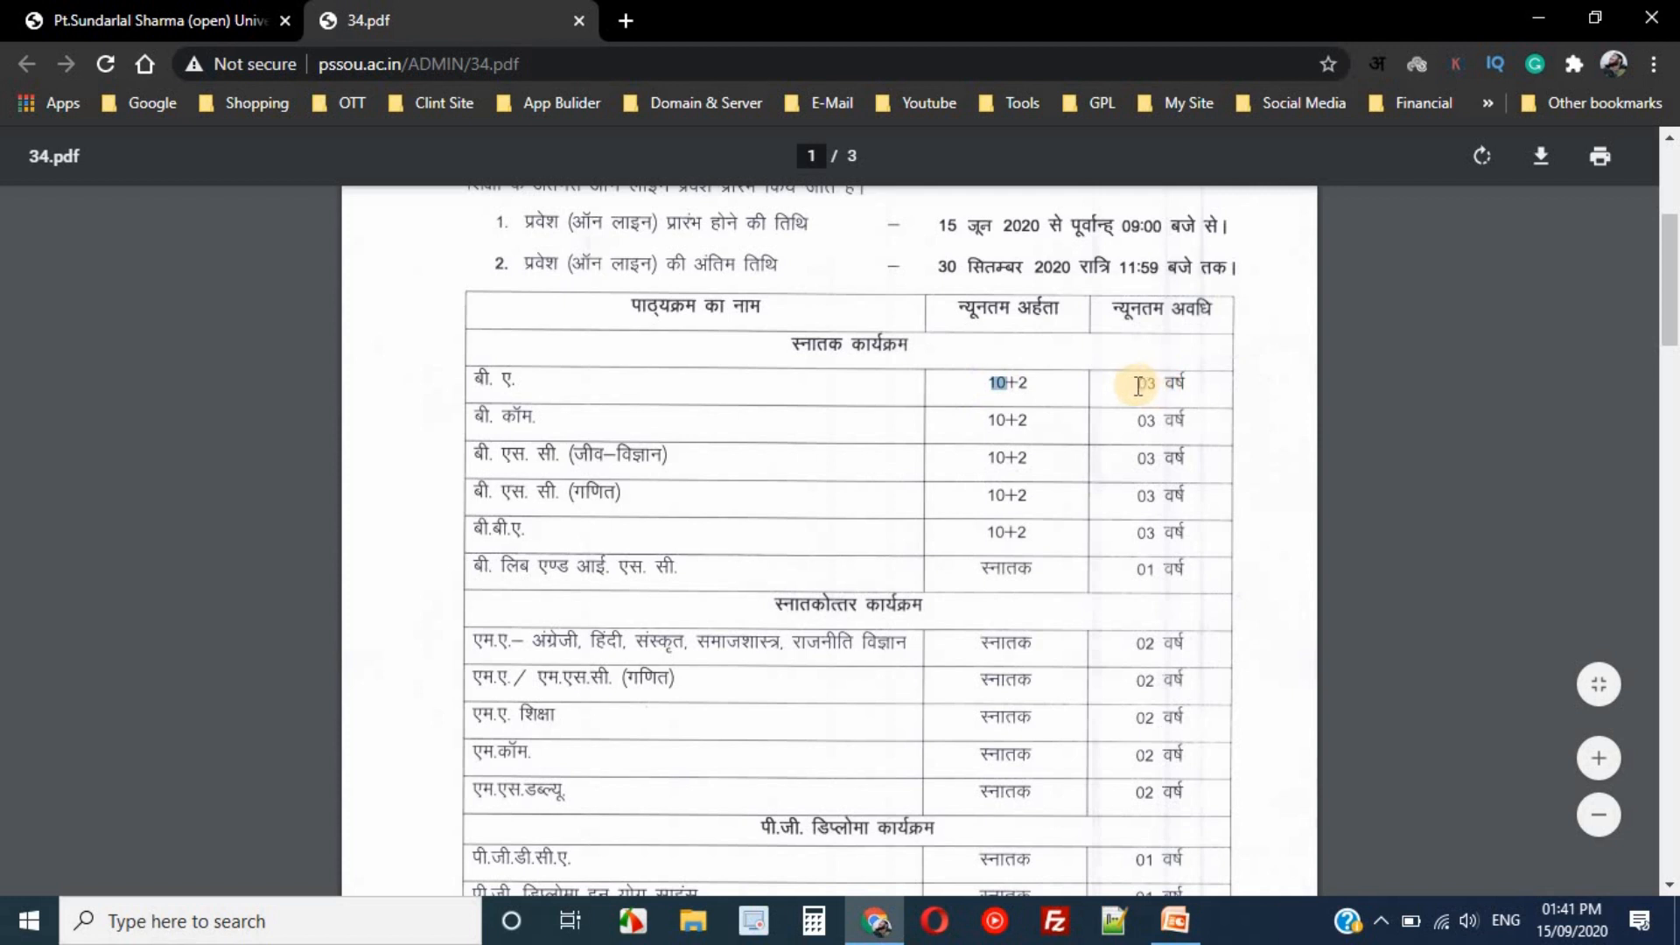
left_click(1137, 386)
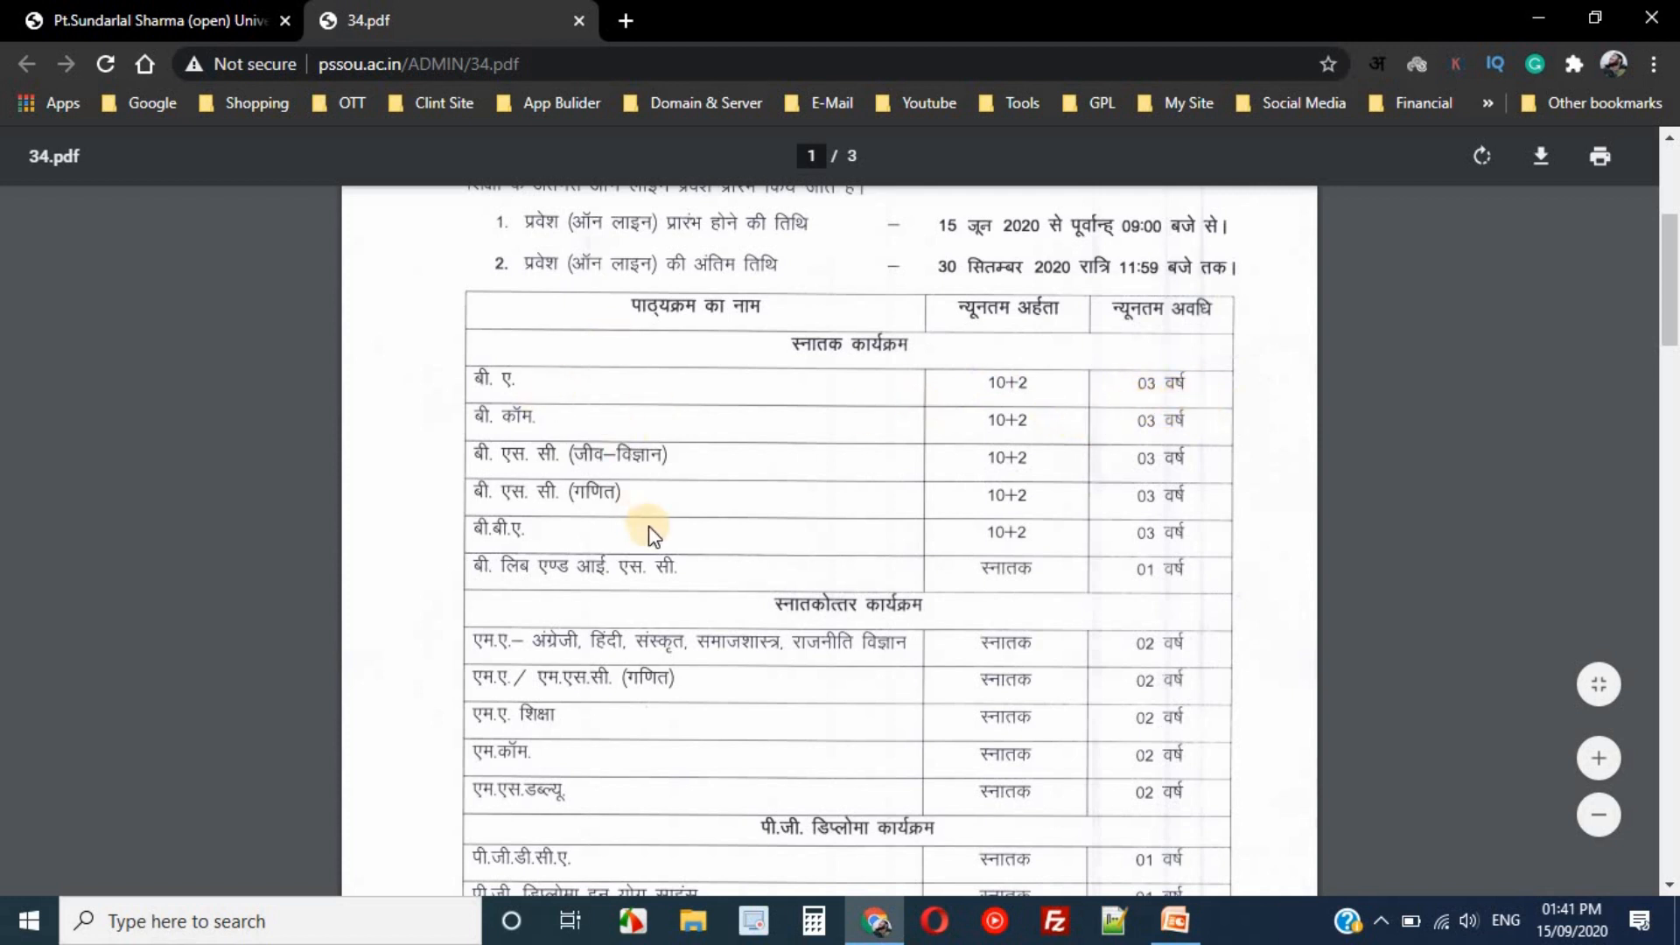
scroll(651, 534, "down", 3)
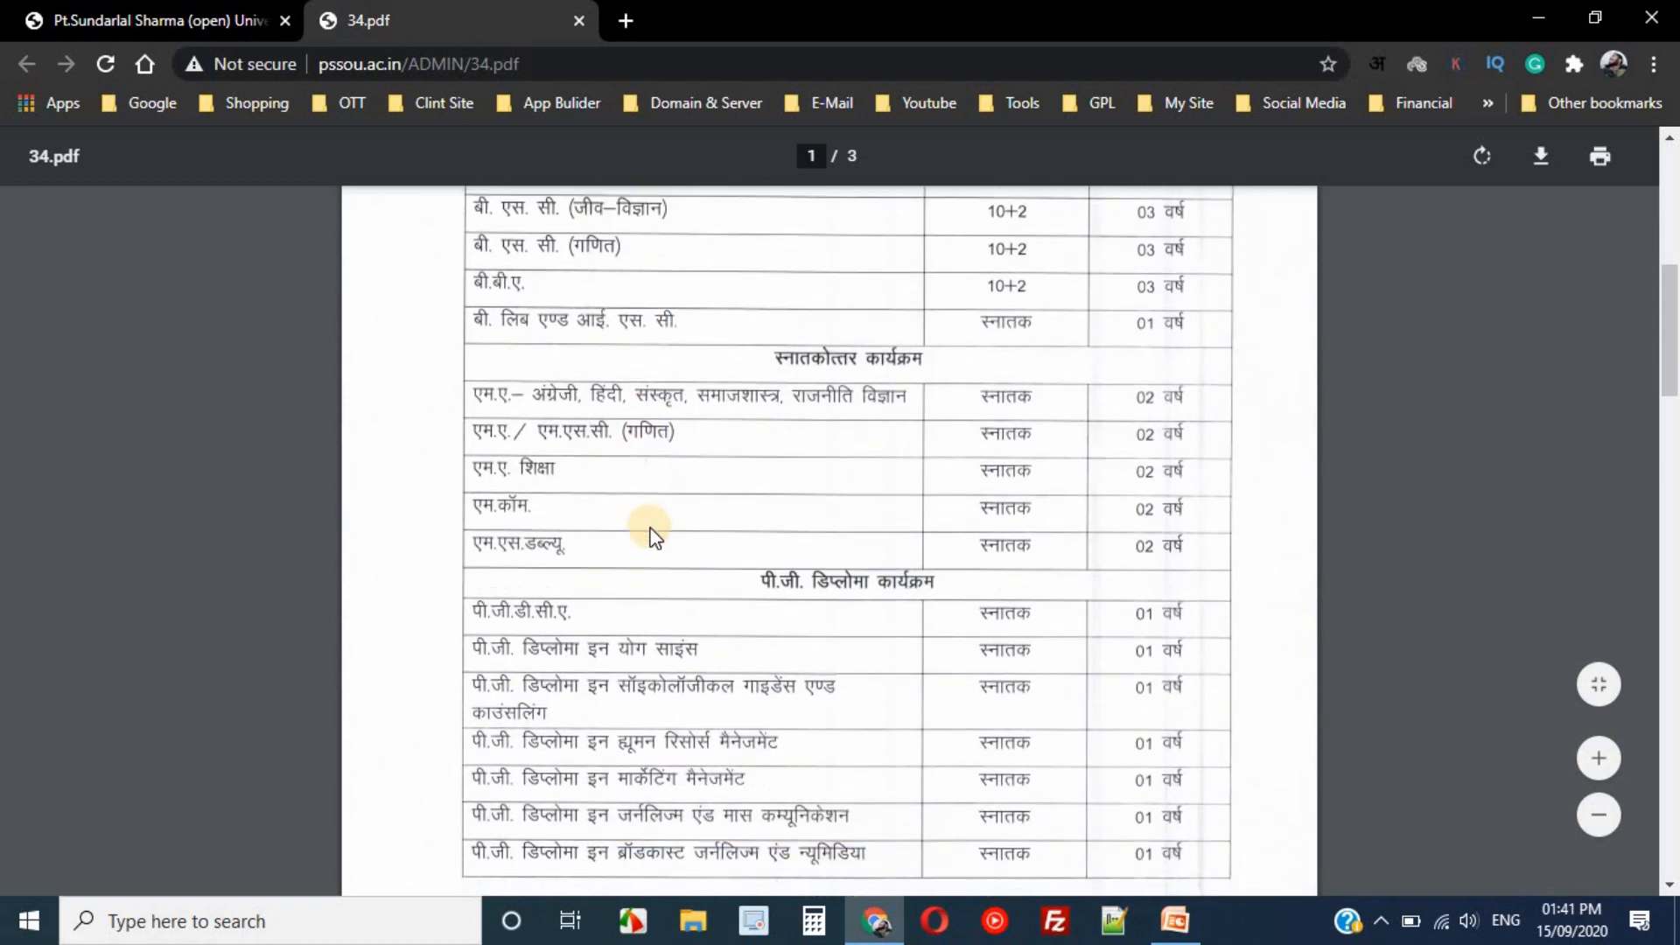
scroll(651, 534, "down", 1)
scroll(444, 203, "down", 2)
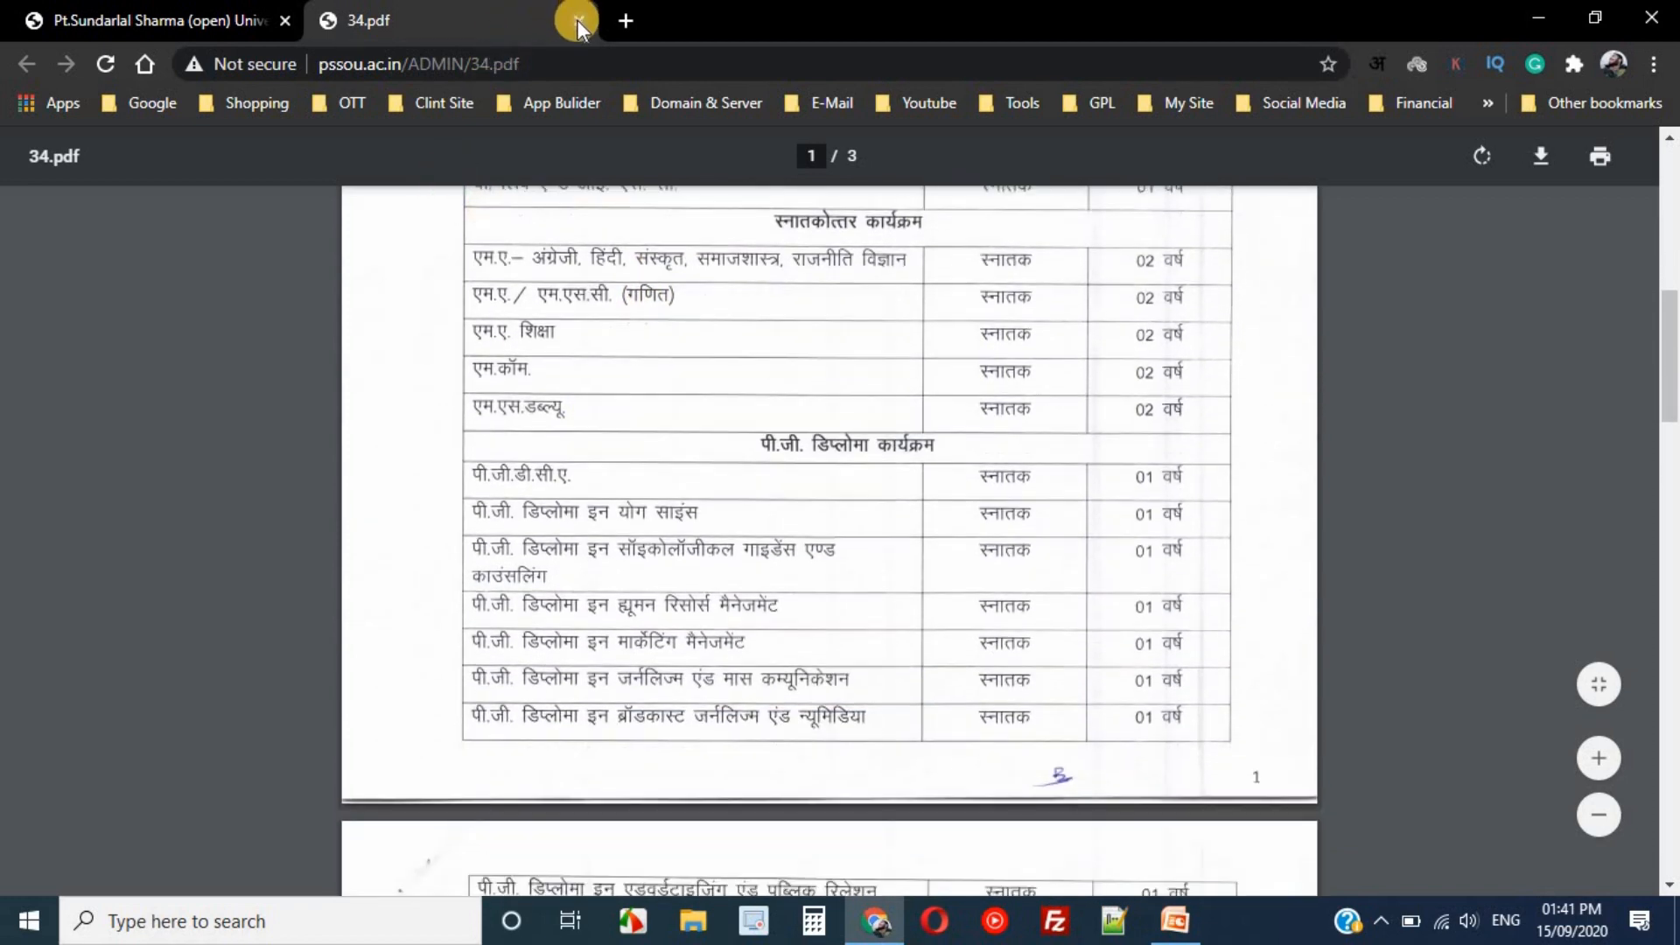
- Close the Admission Notification tab and open the Prospectus PDF in a new tab
left_click(574, 16)
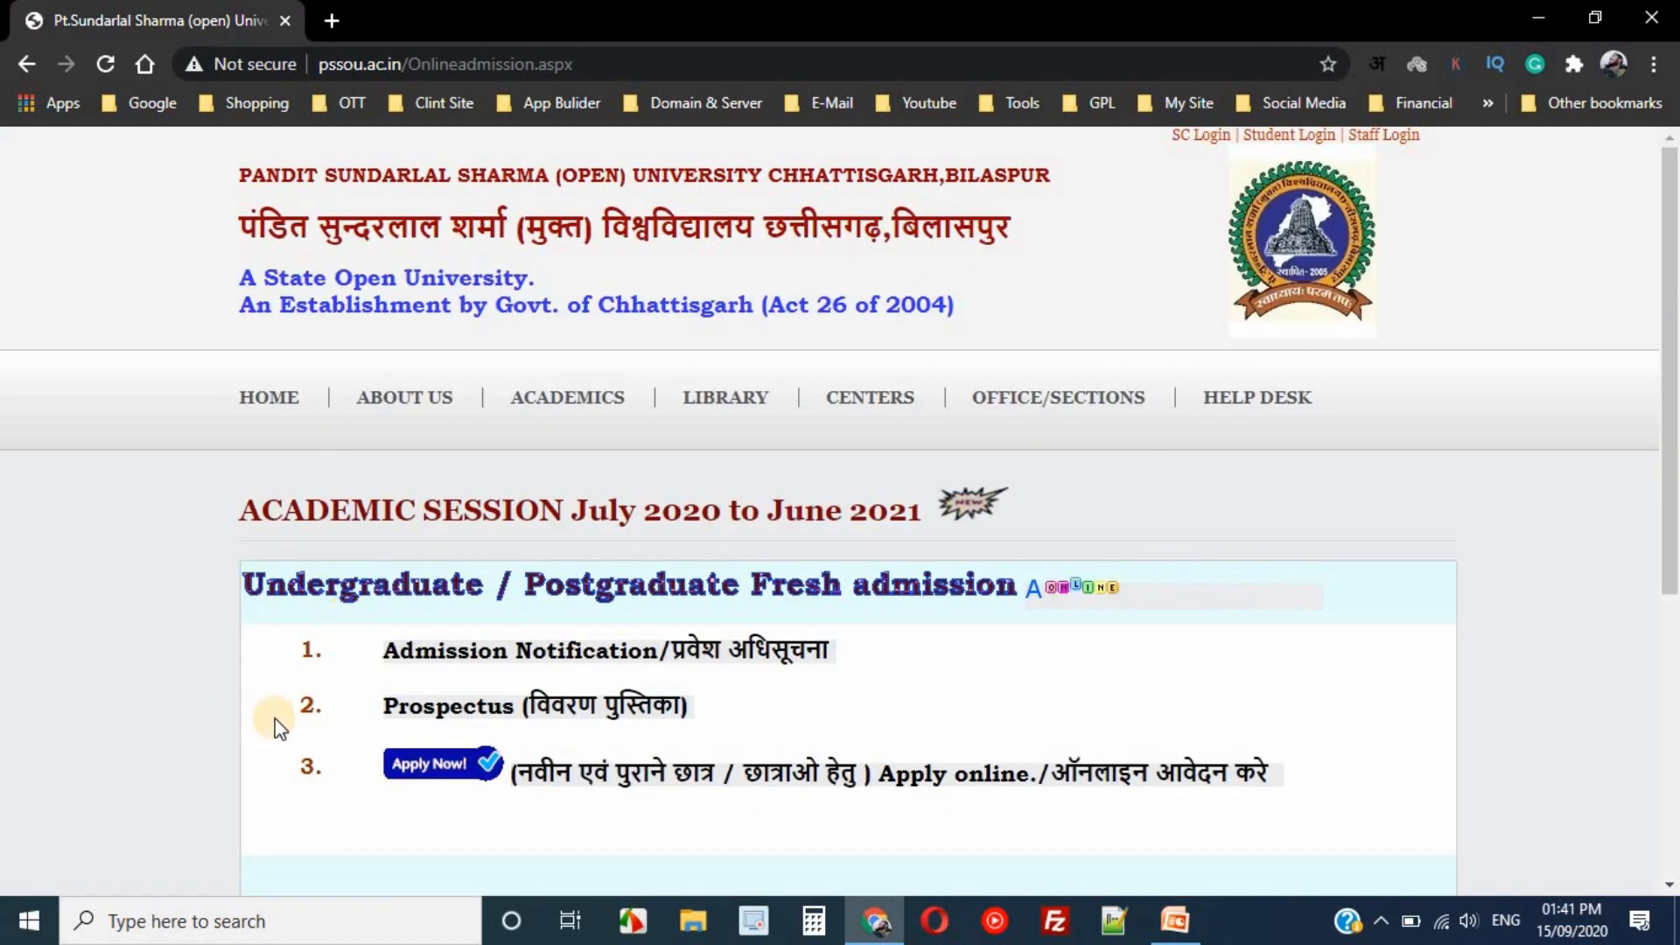
right_click(558, 705)
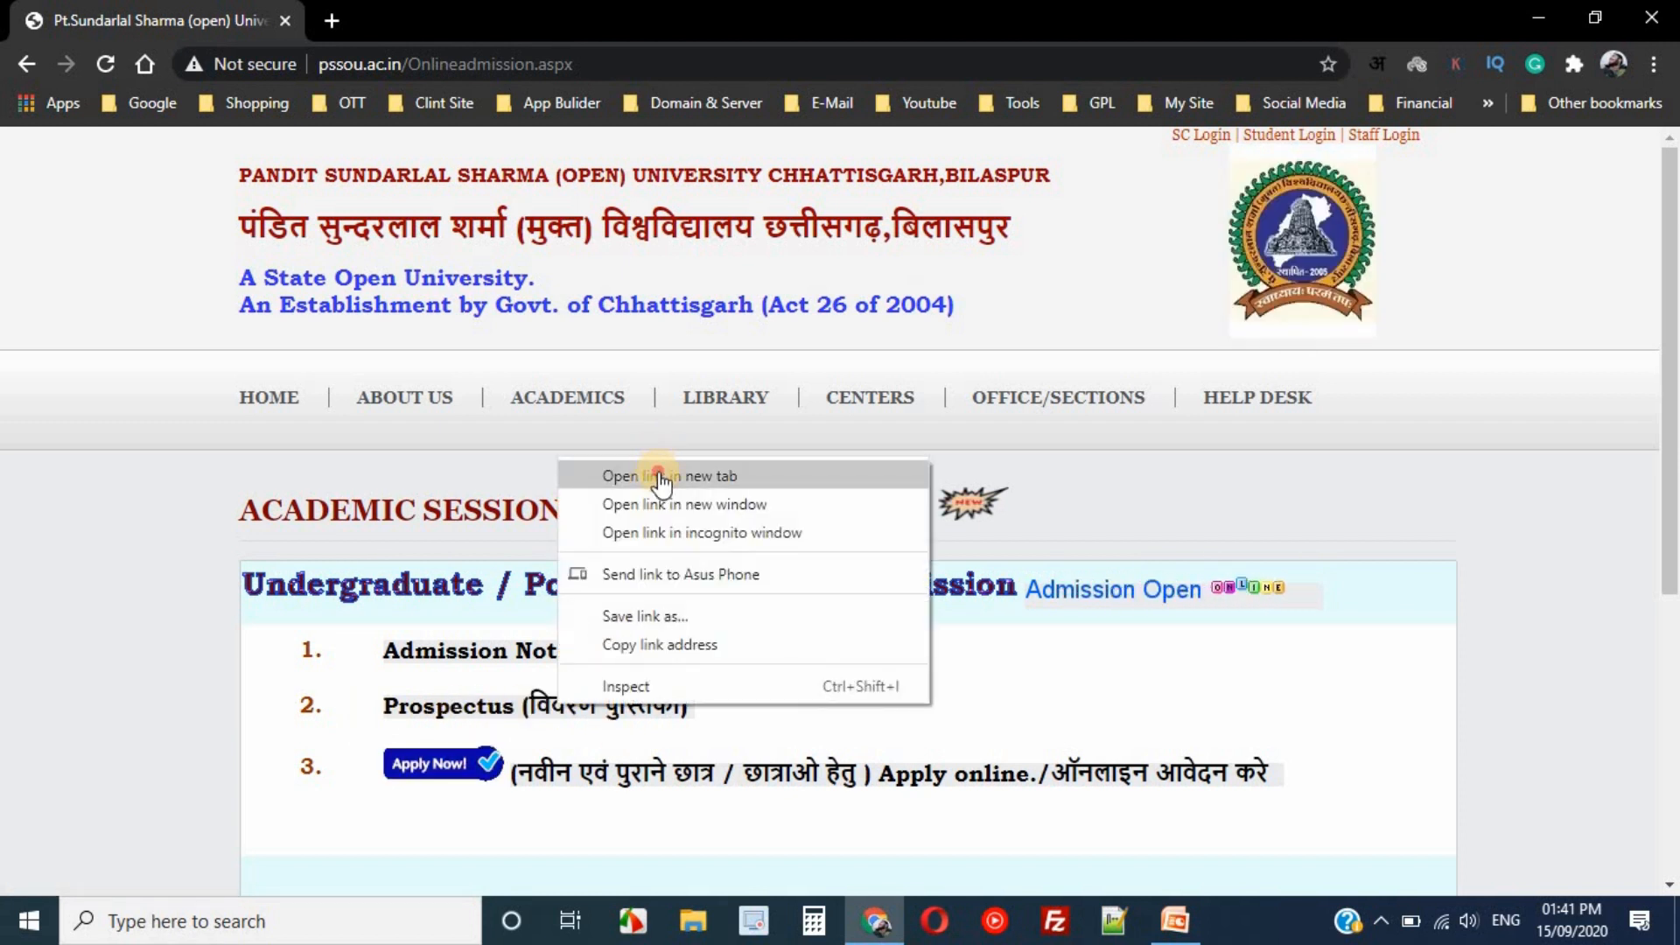
left_click(665, 475)
left_click(446, 26)
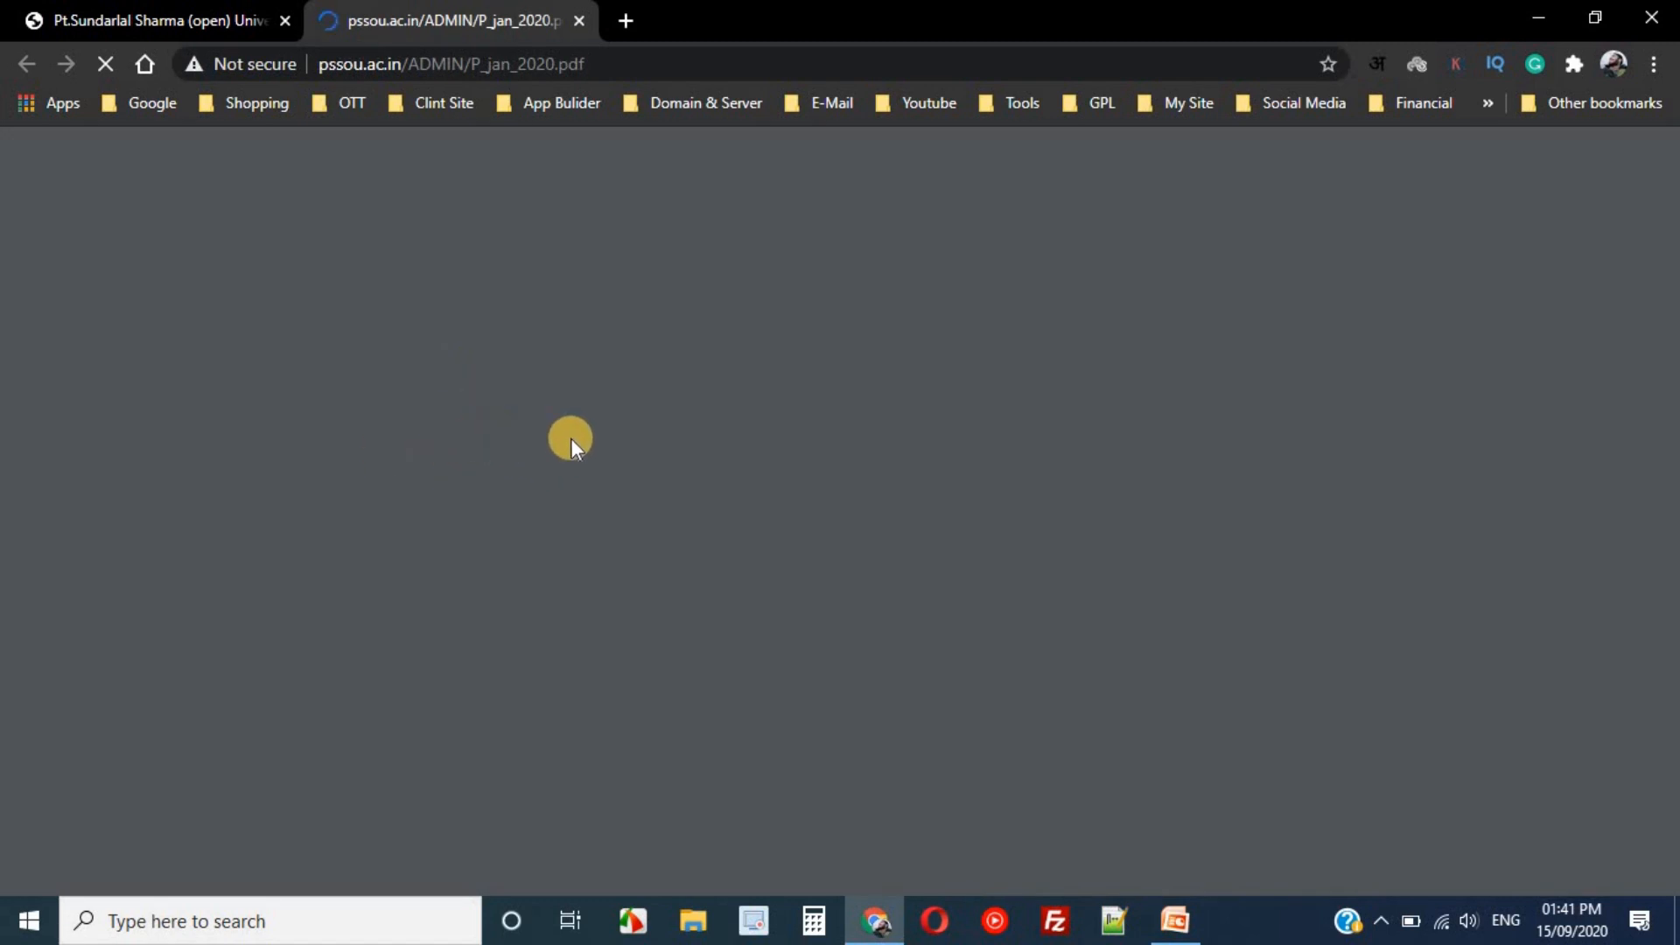
- Browse the 82-page prospectus down to the Raipur district study-centre list on page 55
scroll(551, 385, "down", 3)
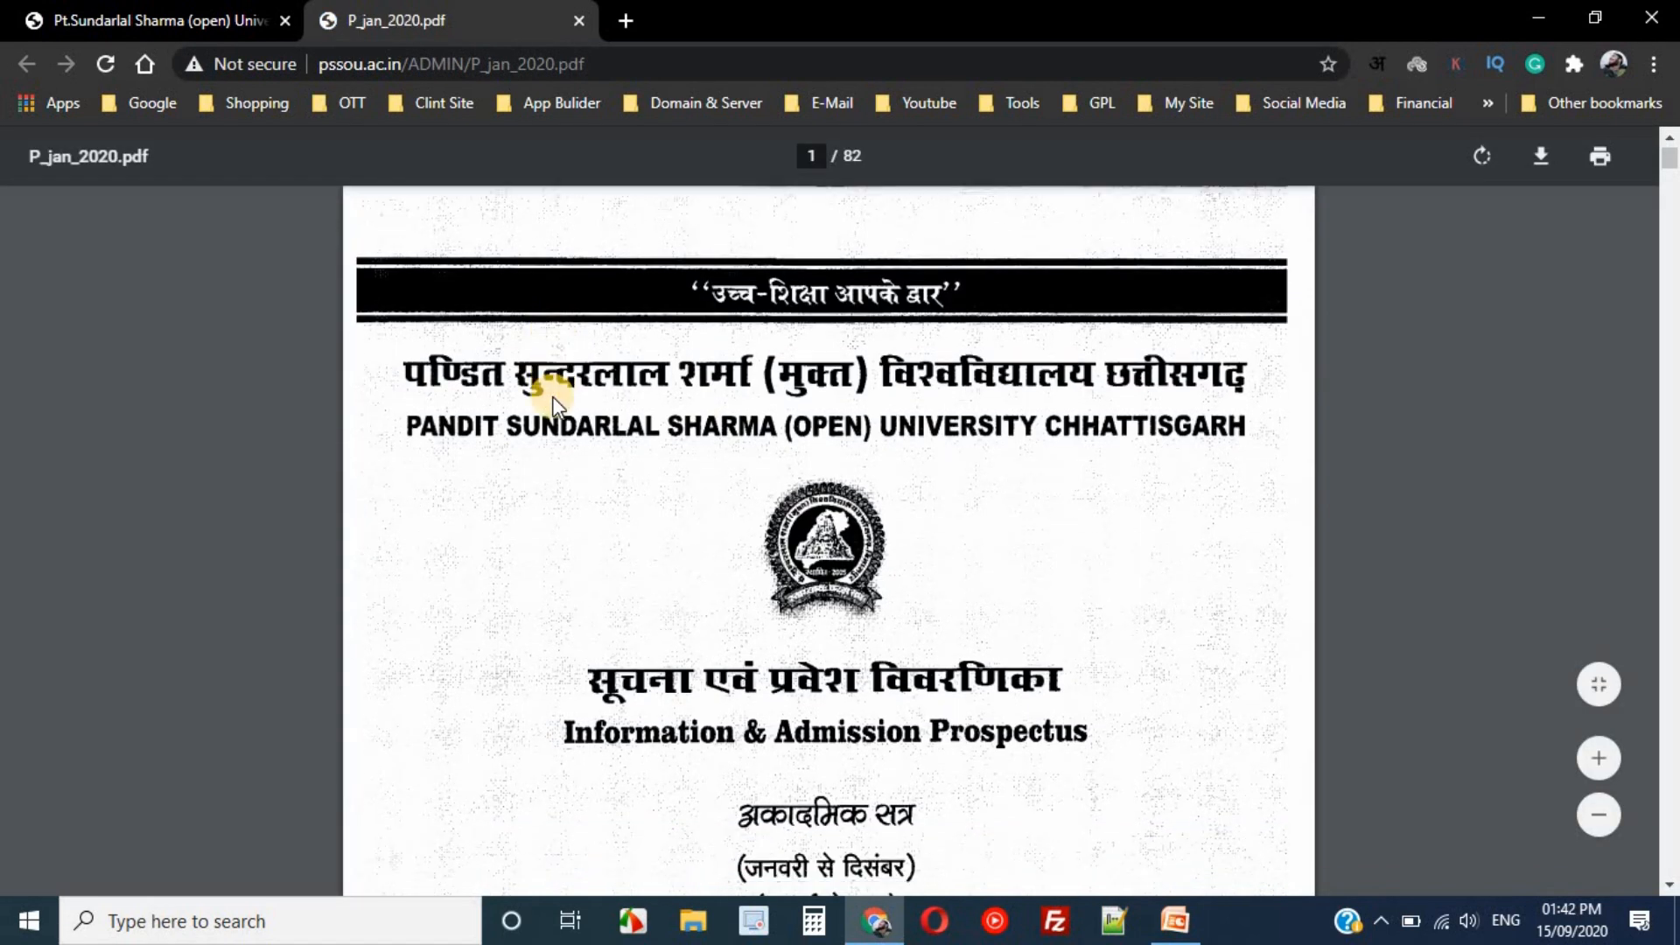
scroll(1199, 420, "down", 5)
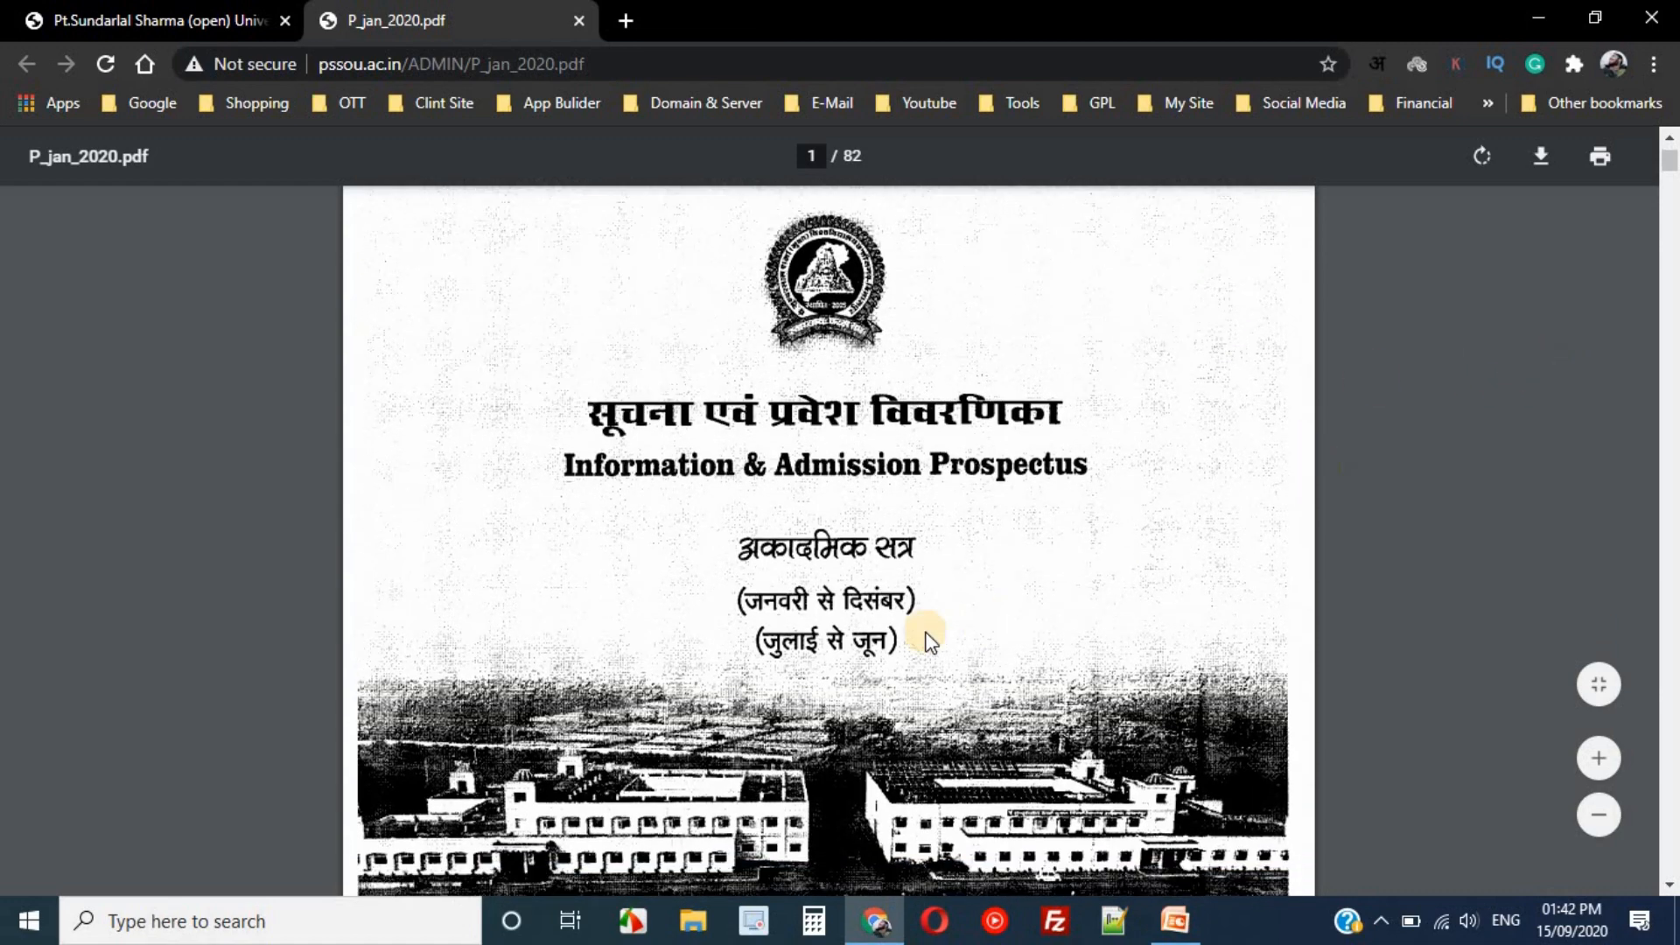
scroll(1005, 407, "down", 7)
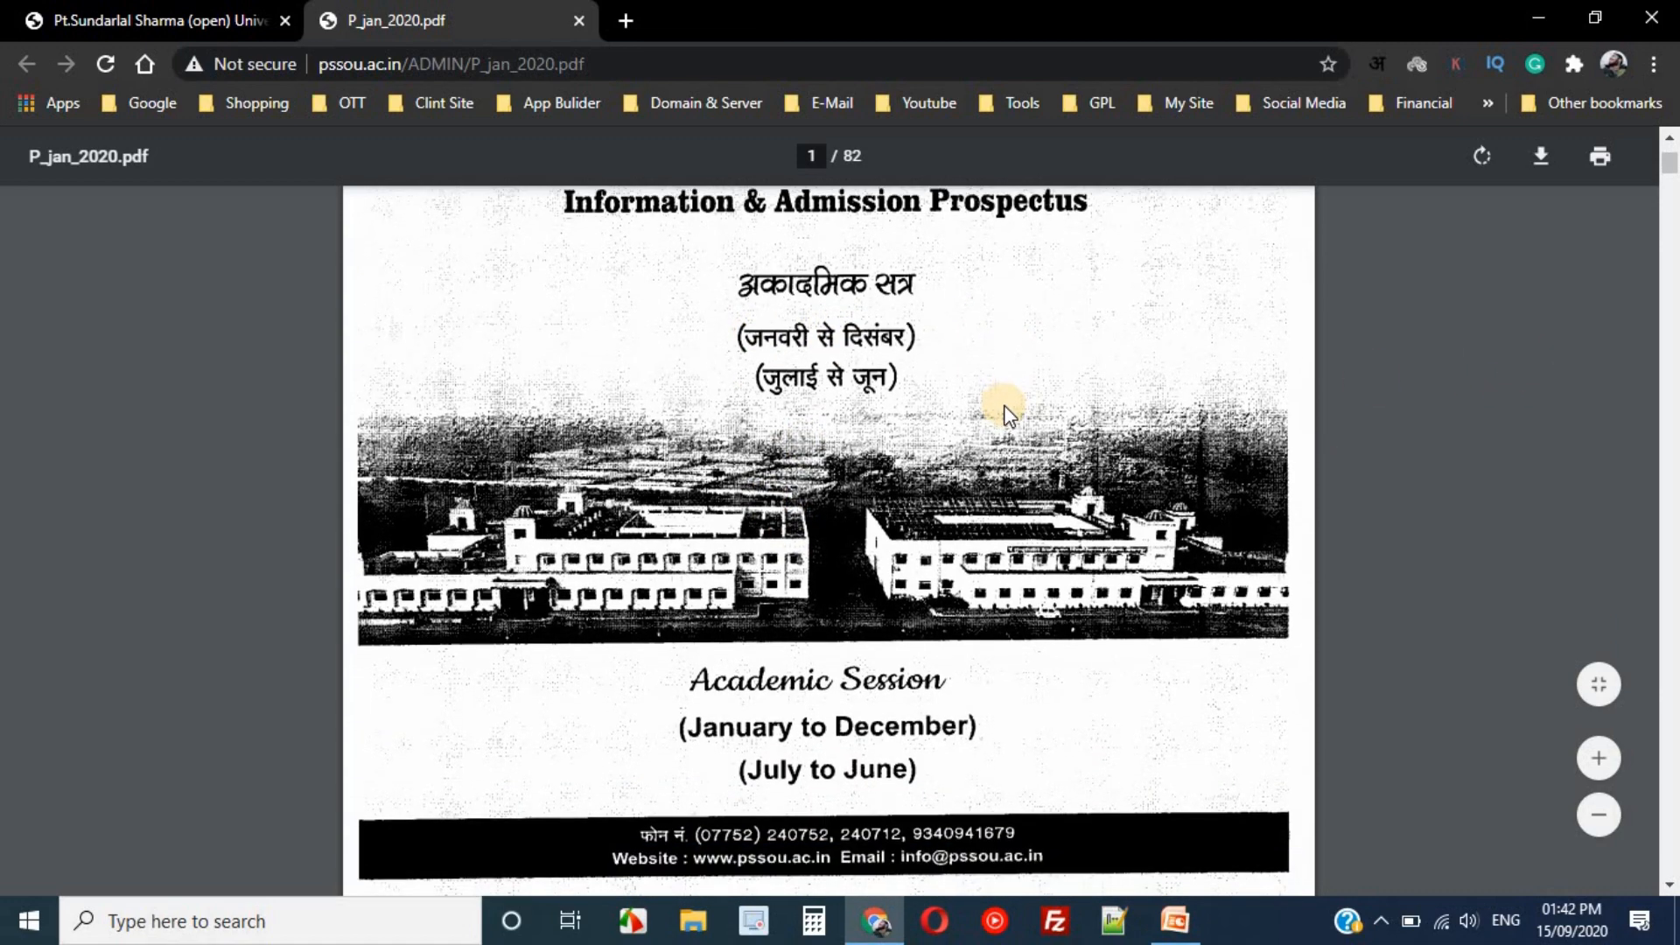
scroll(1004, 412, "down", 15)
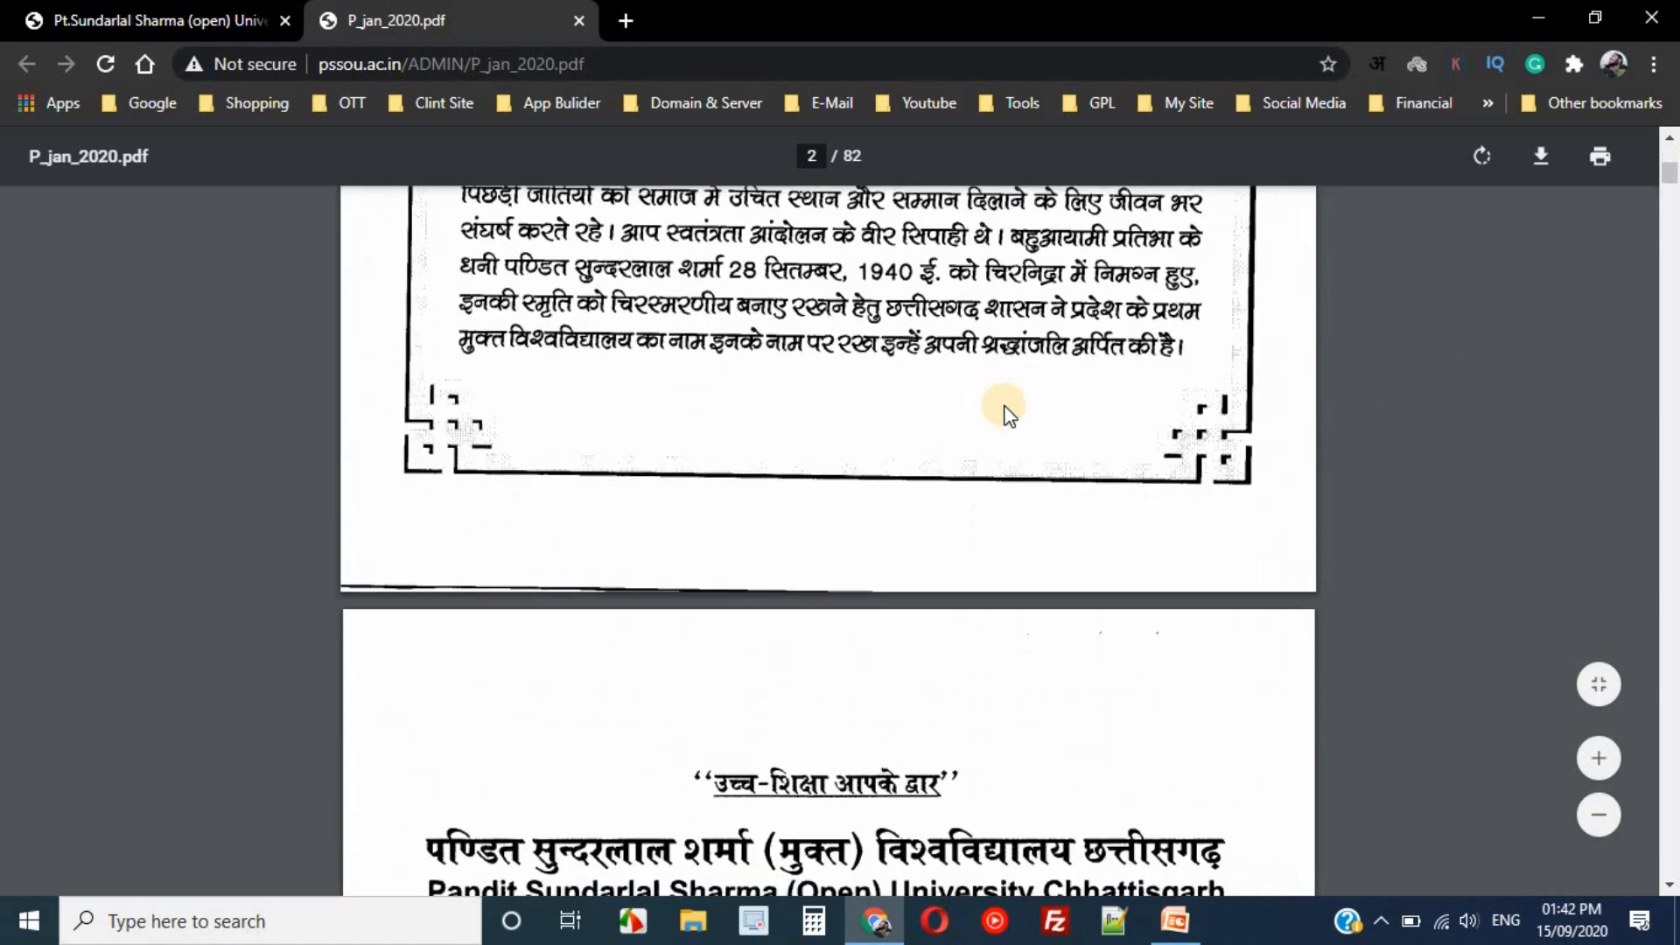
scroll(1671, 193, "down", 6)
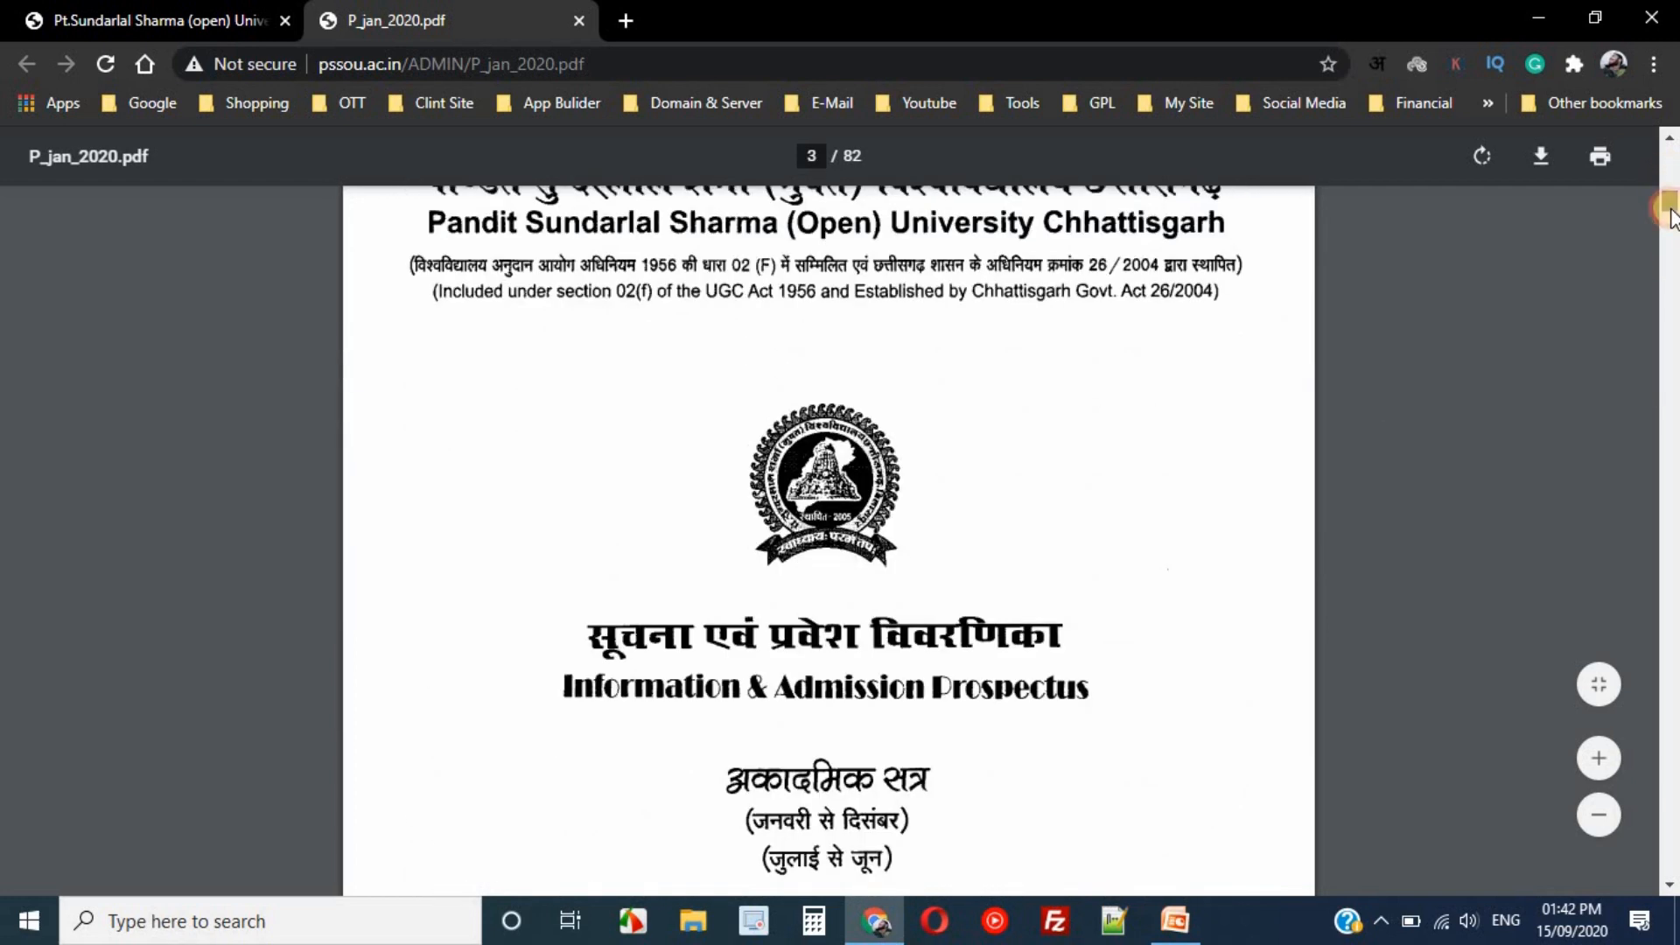
left_click_drag(1669, 210, 1673, 629)
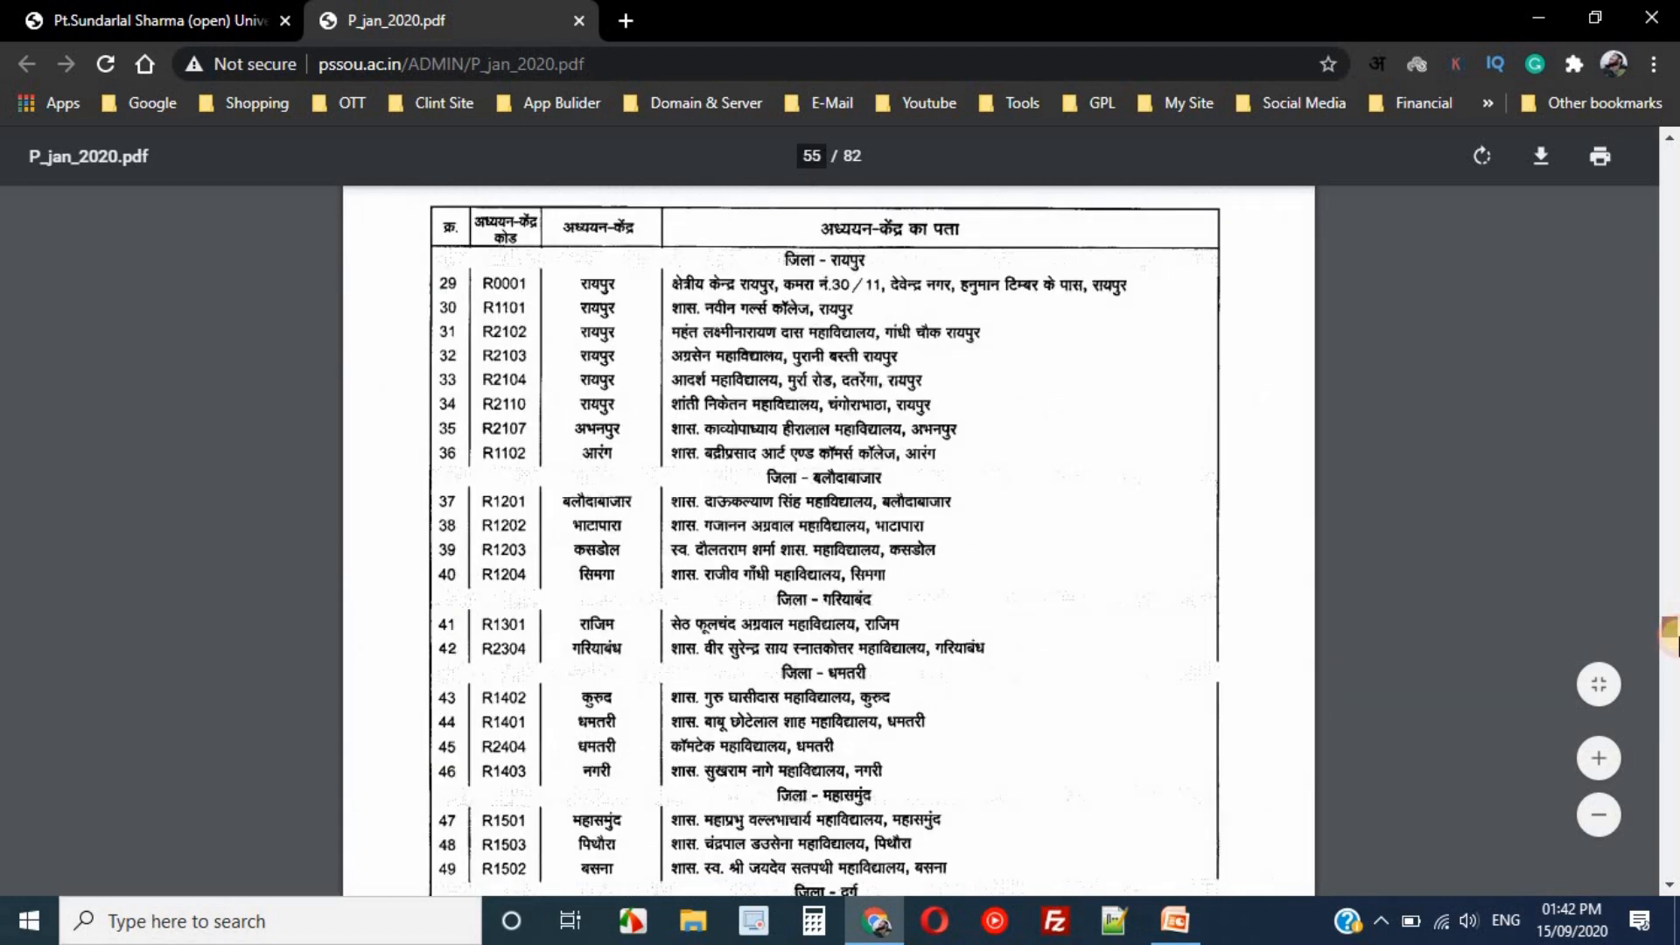
left_click_drag(1673, 632, 1673, 726)
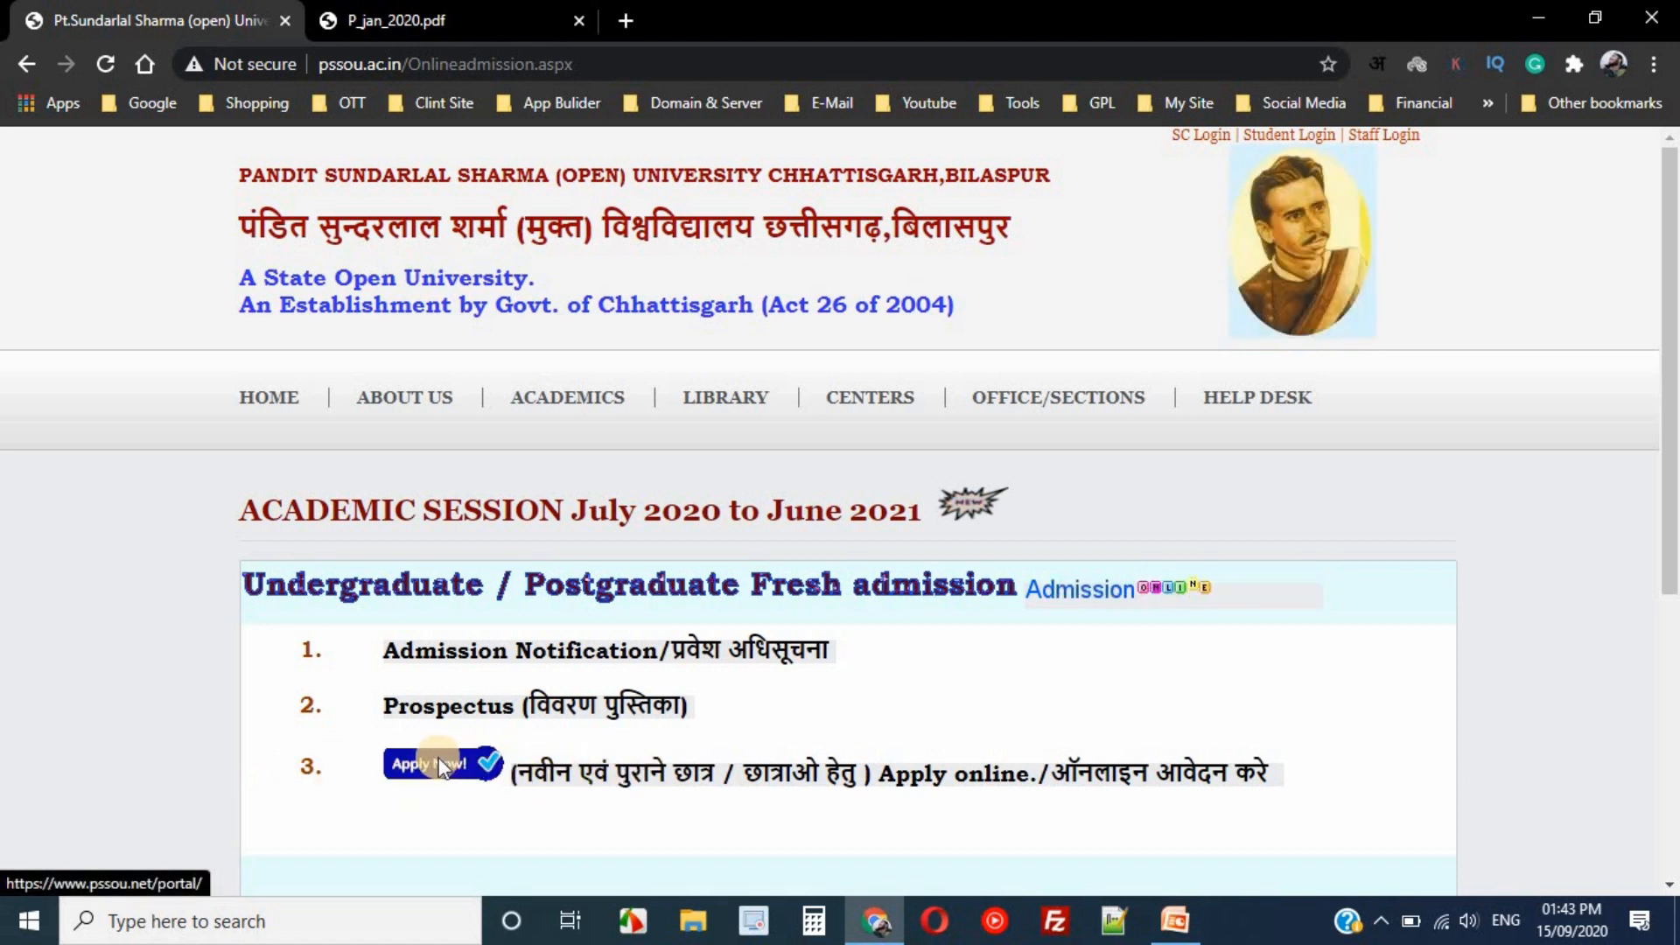
- Open the PSSOU online application portal and look over its admission headings
left_click(715, 781)
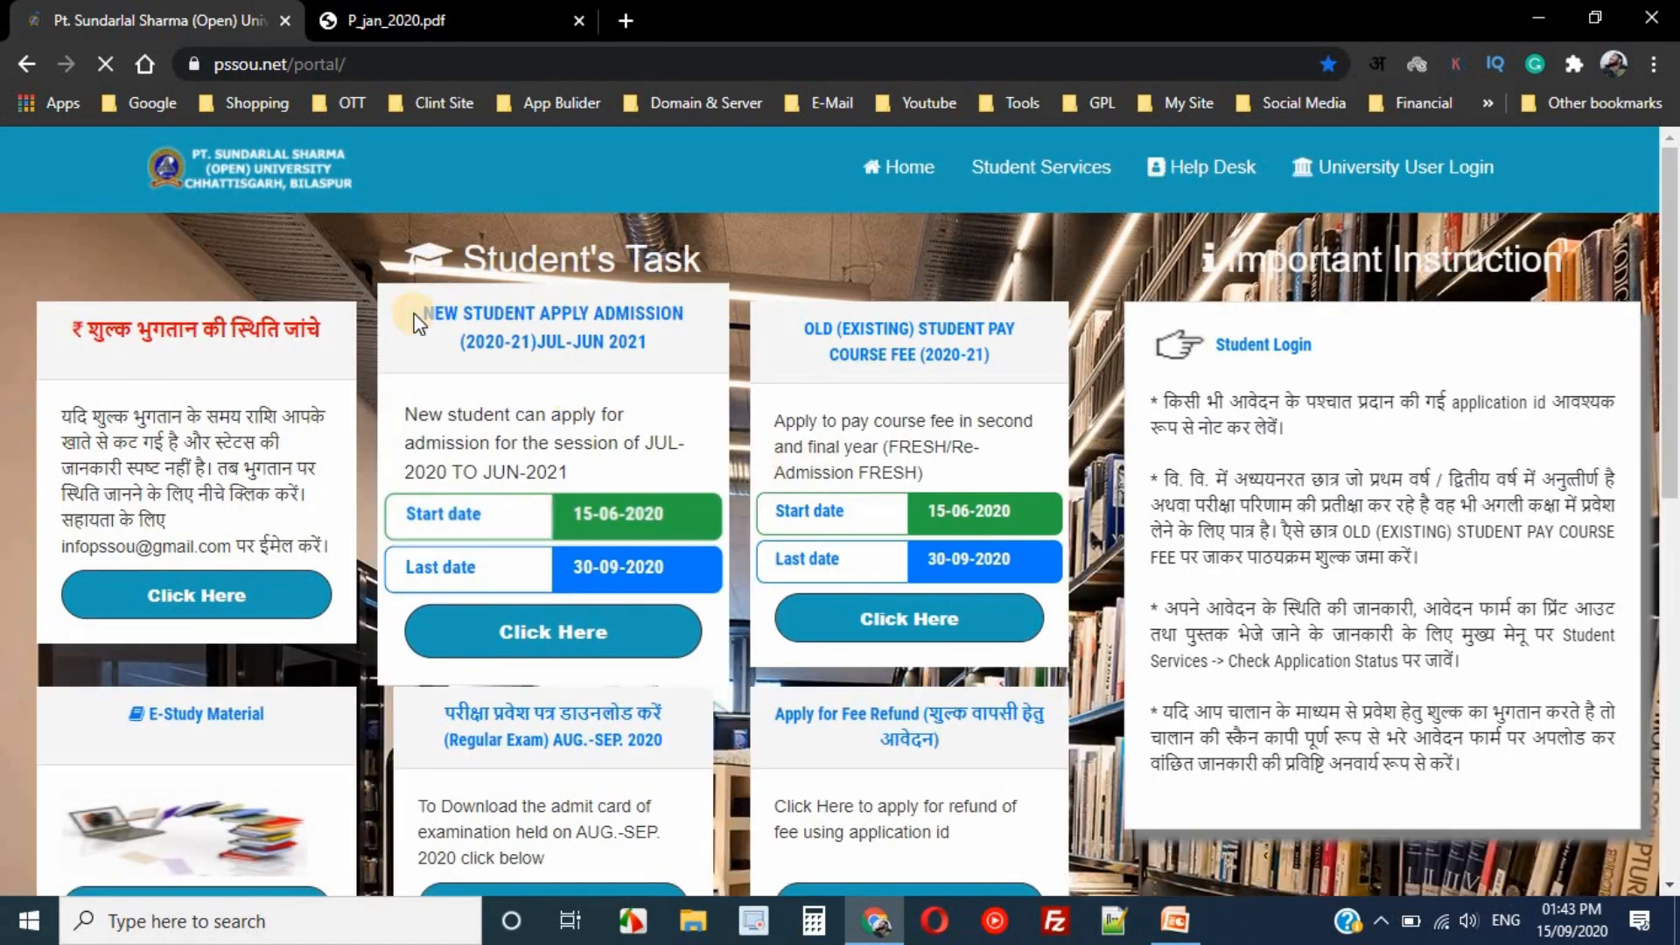
left_click(214, 68)
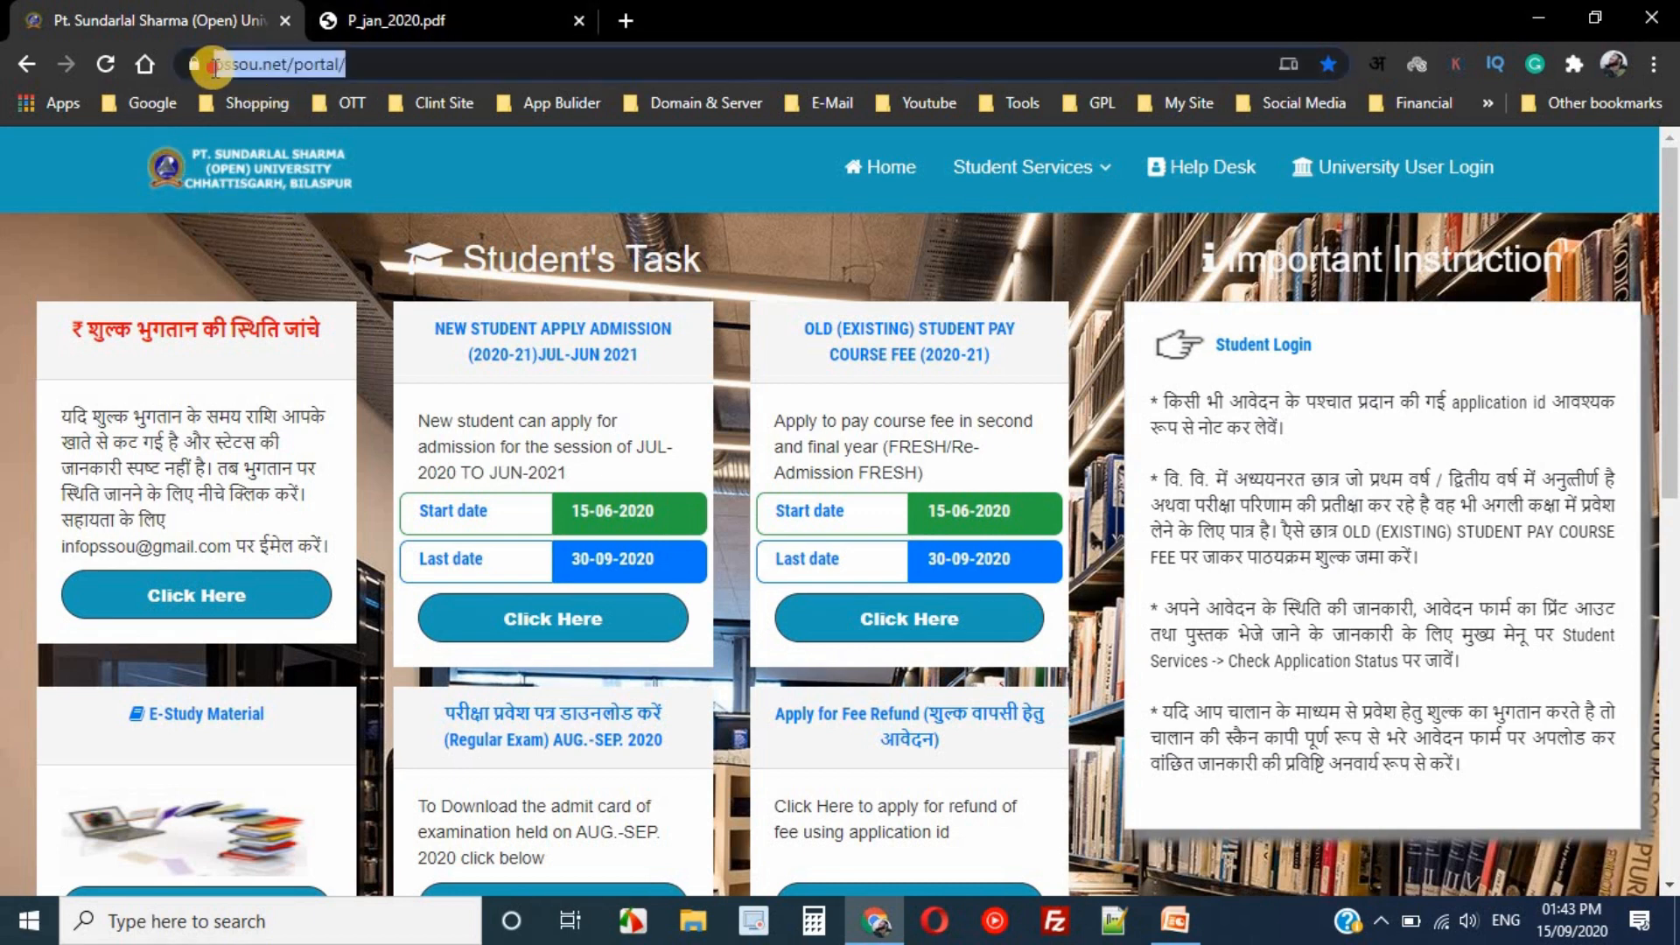
left_click(221, 67)
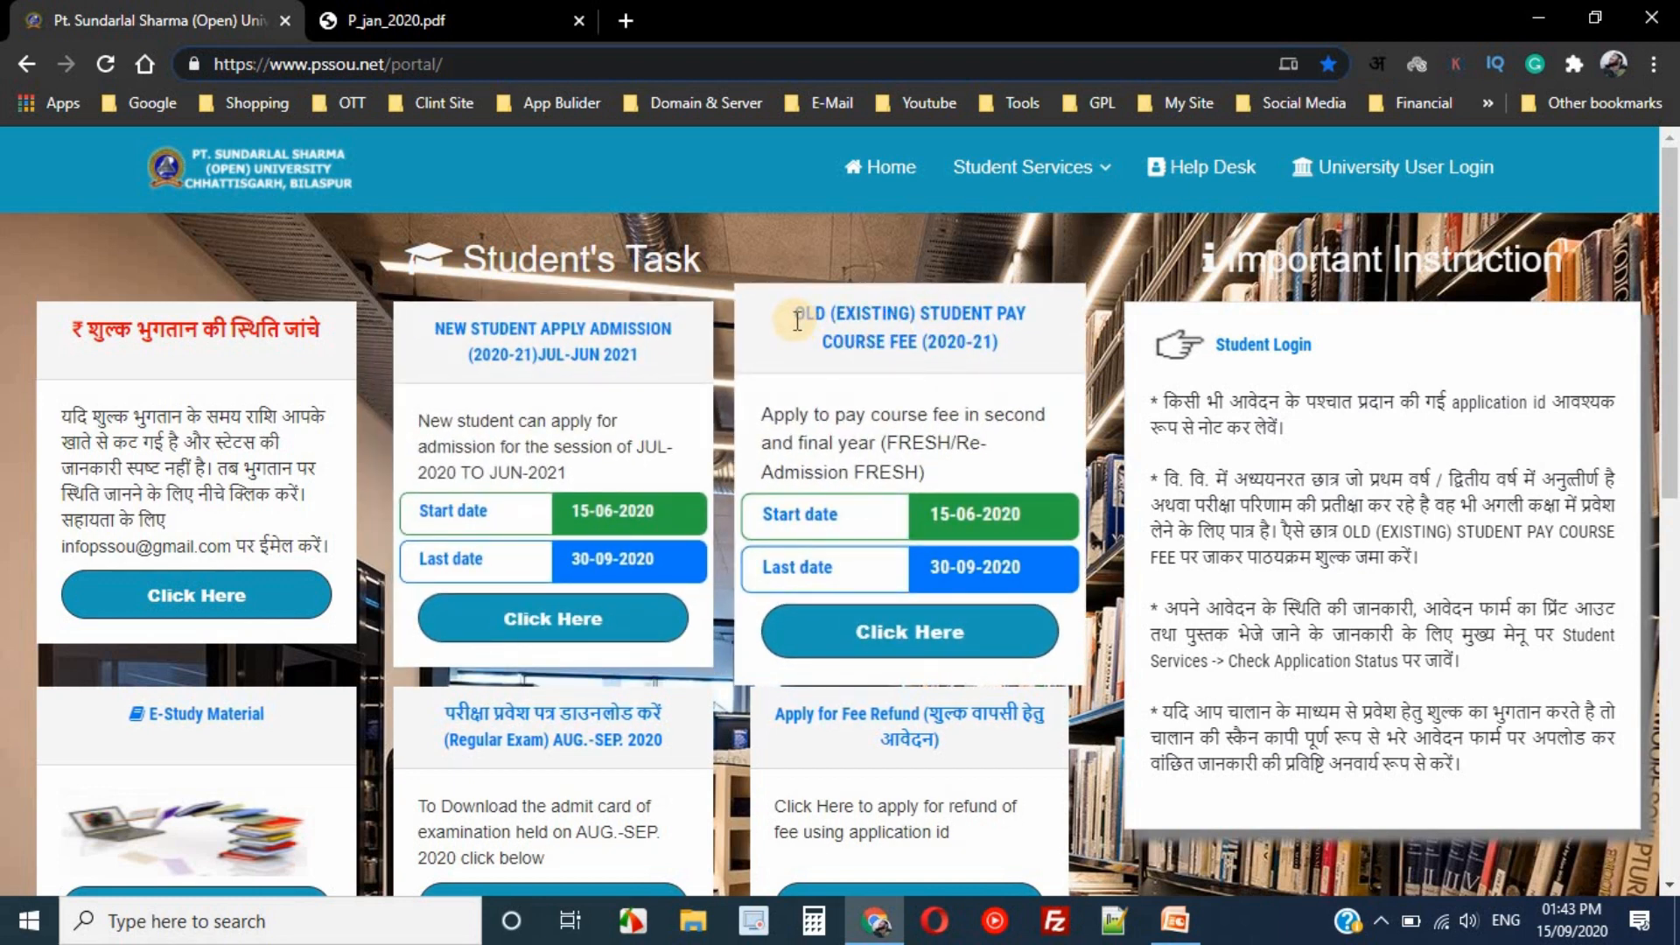
triple_click(849, 321)
left_click(895, 342)
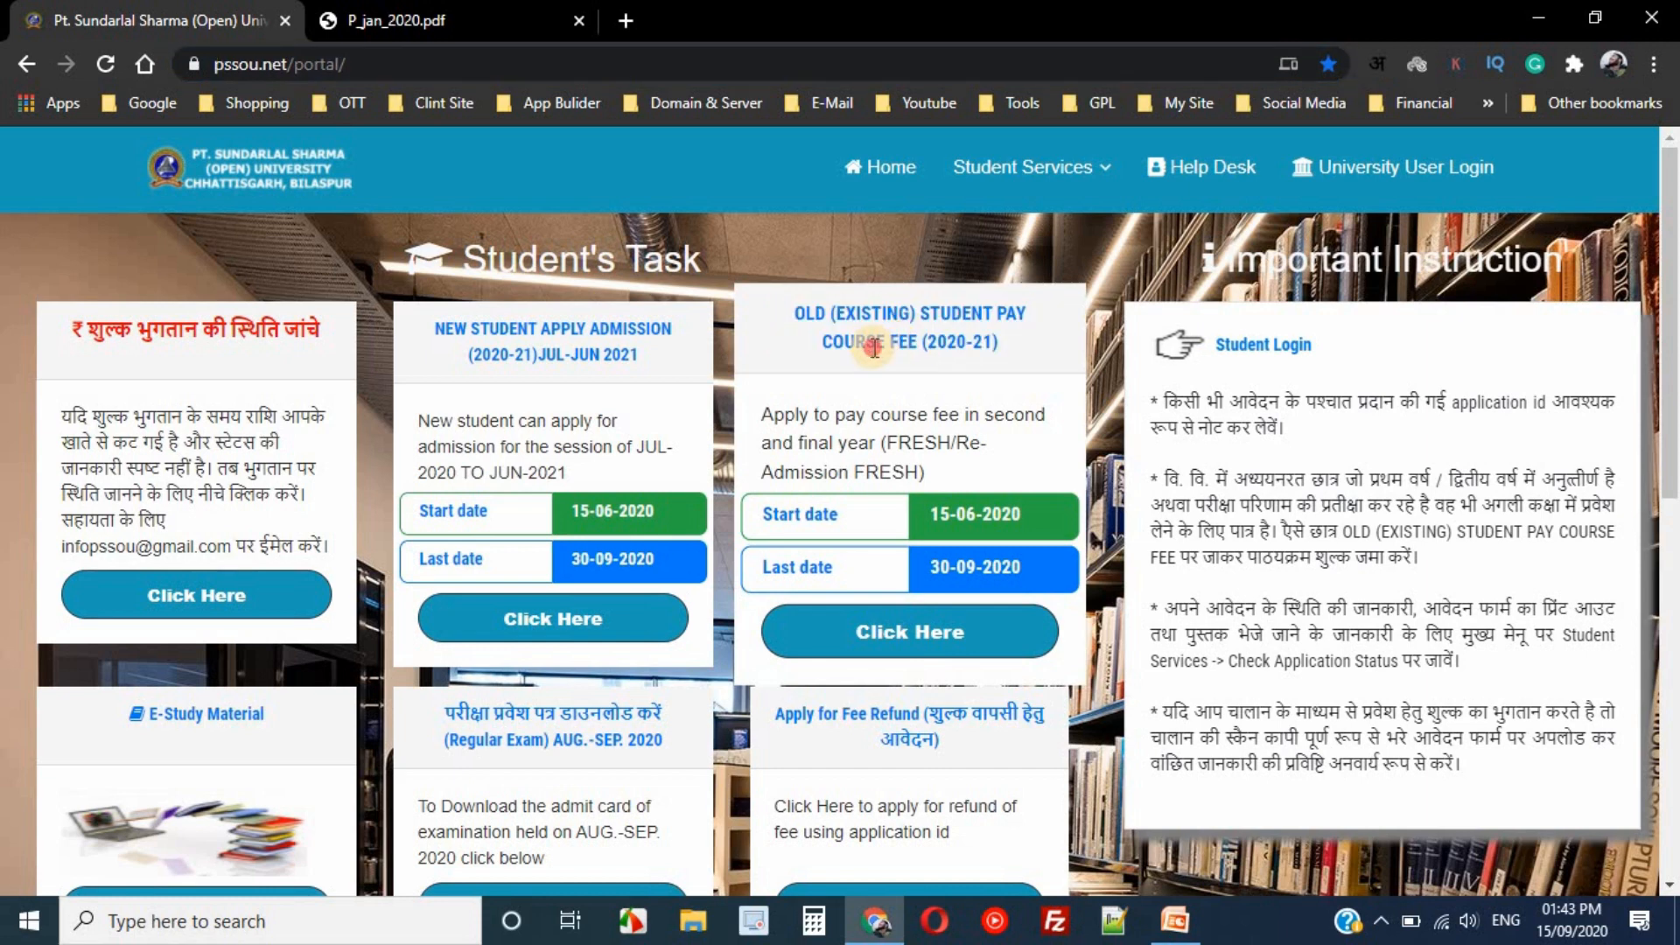
triple_click(874, 349)
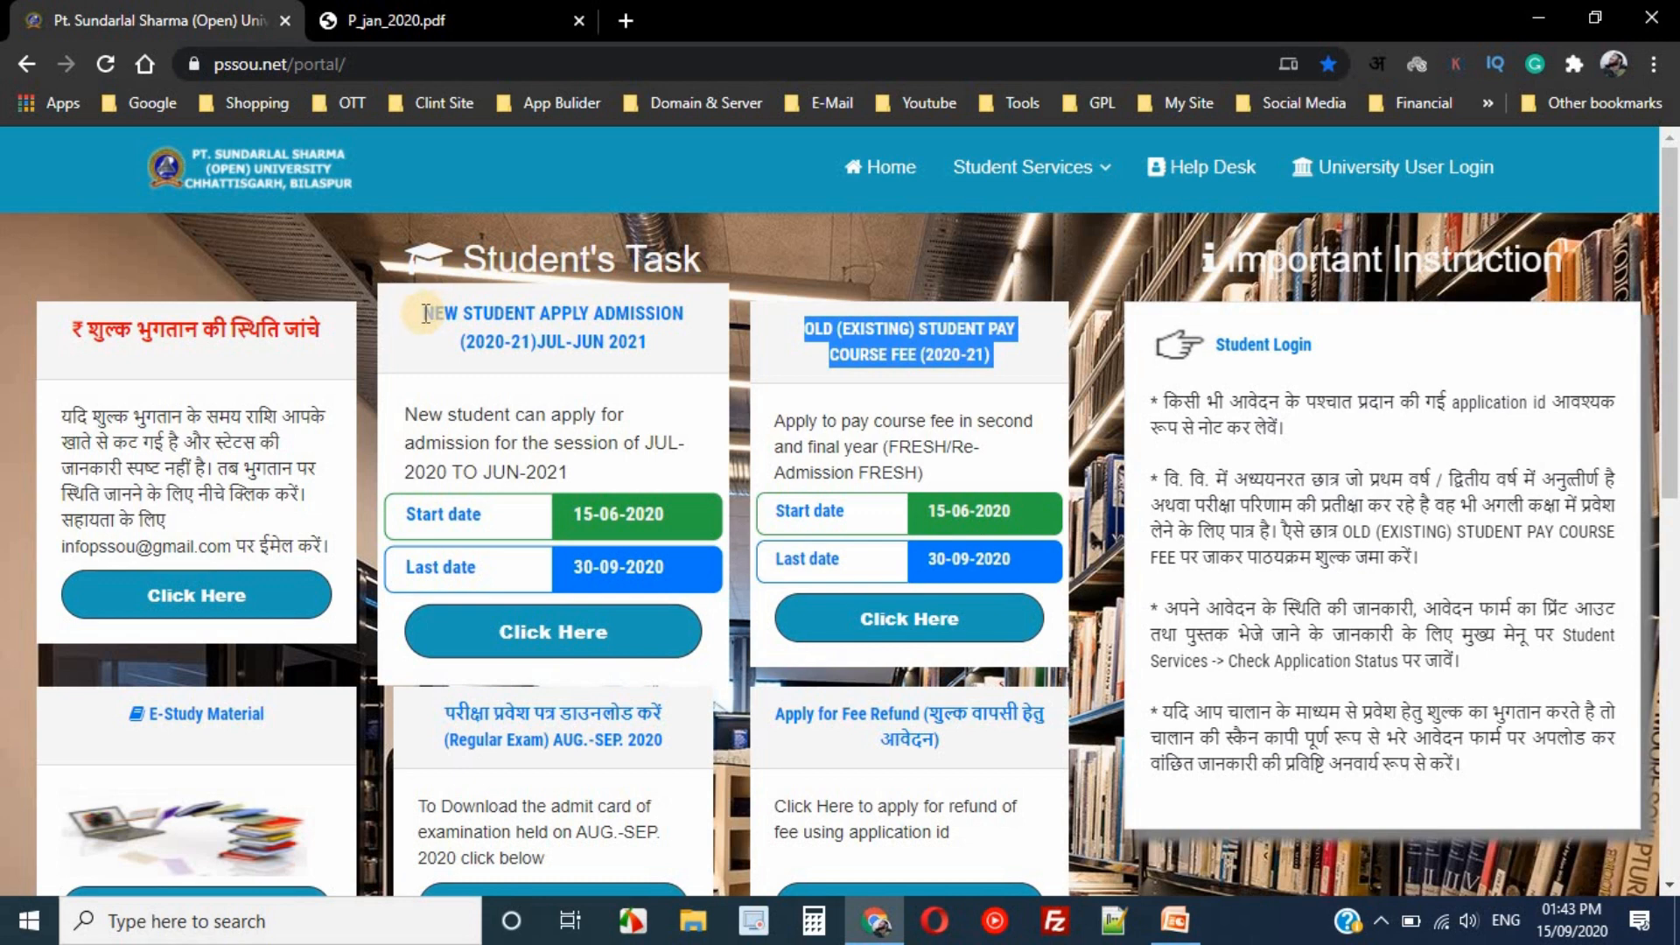
left_click_drag(425, 313, 651, 338)
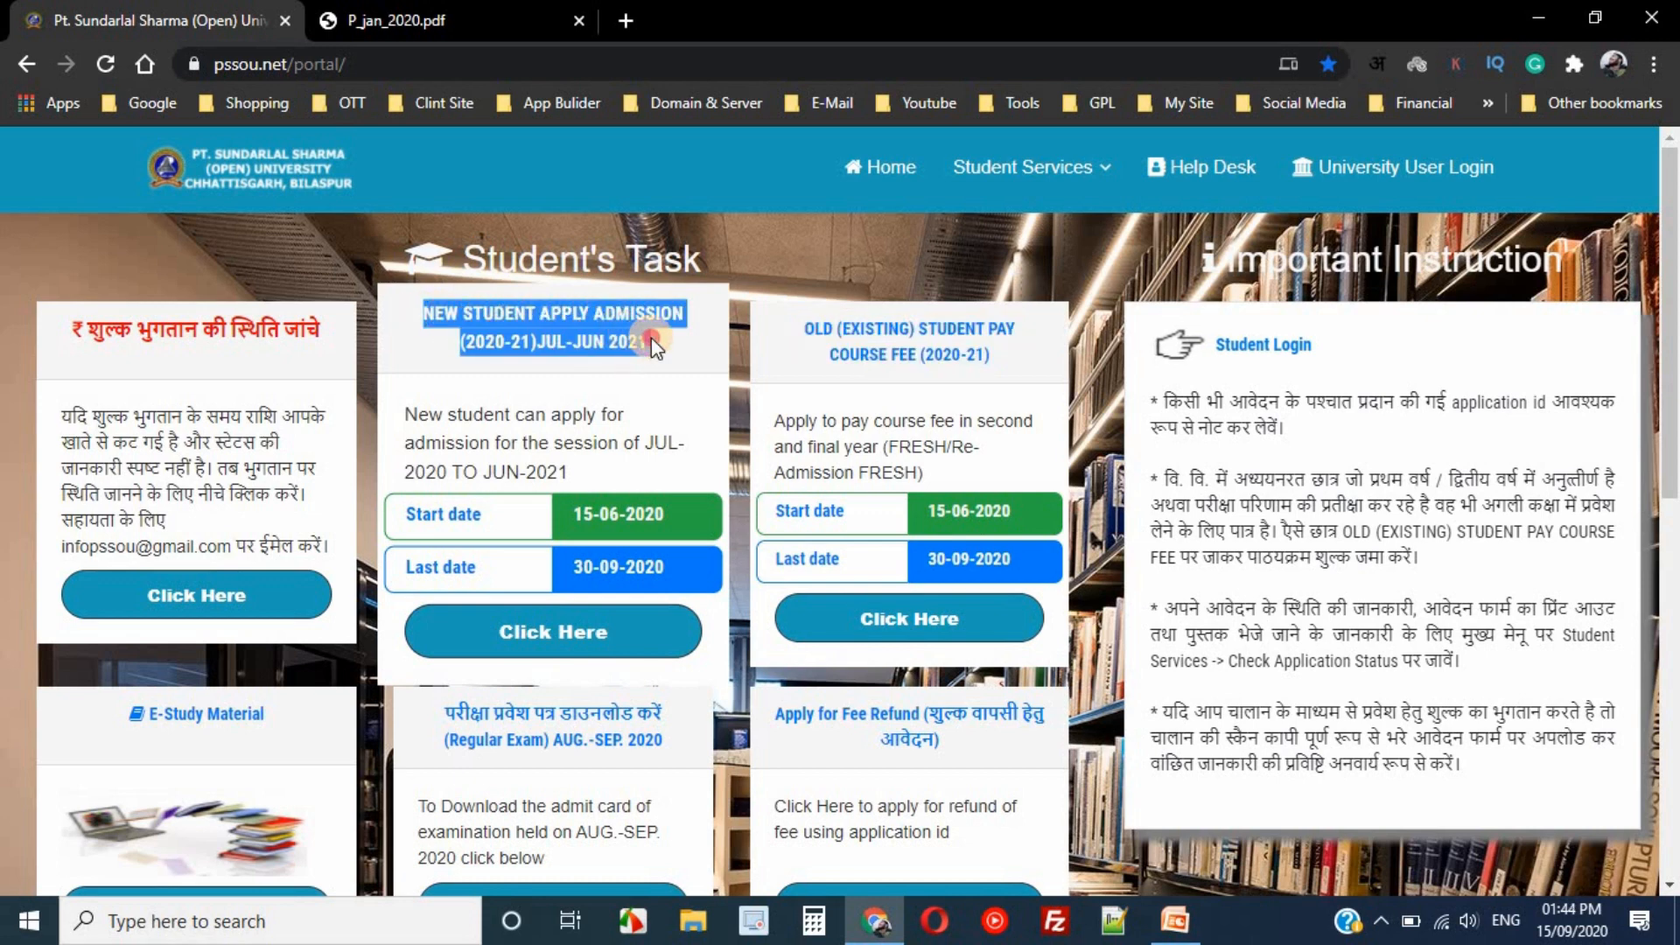
left_click(651, 338)
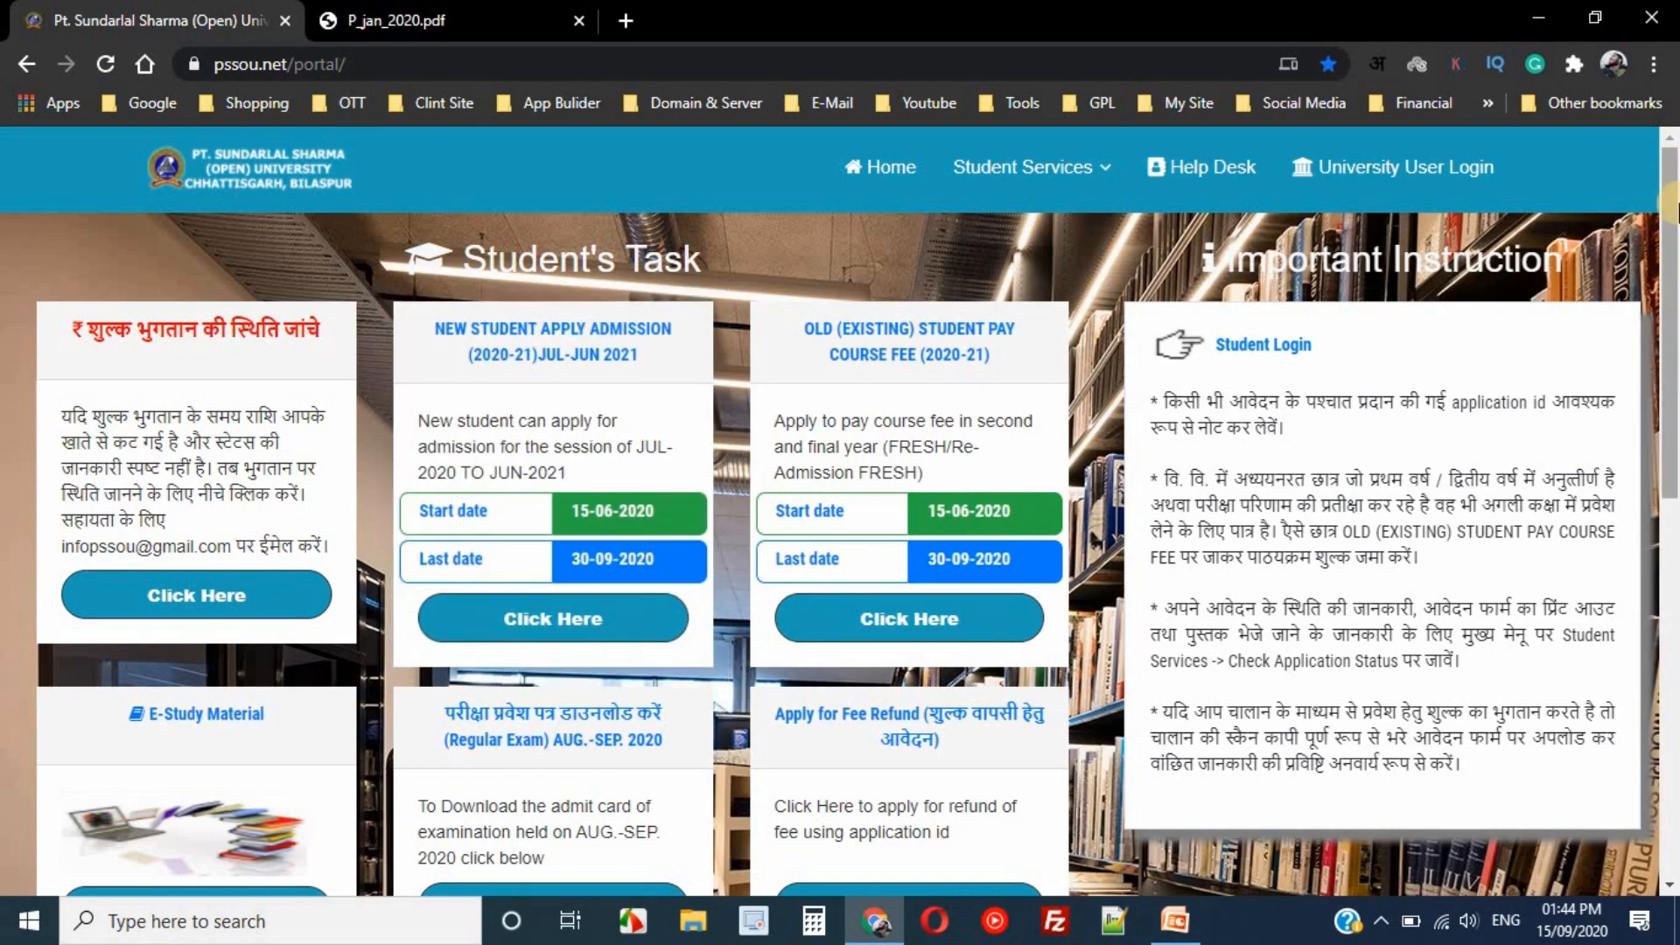
- Scroll to the Student's Task cards and start the 2020-21 new-student application
left_click_drag(1674, 223, 1673, 447)
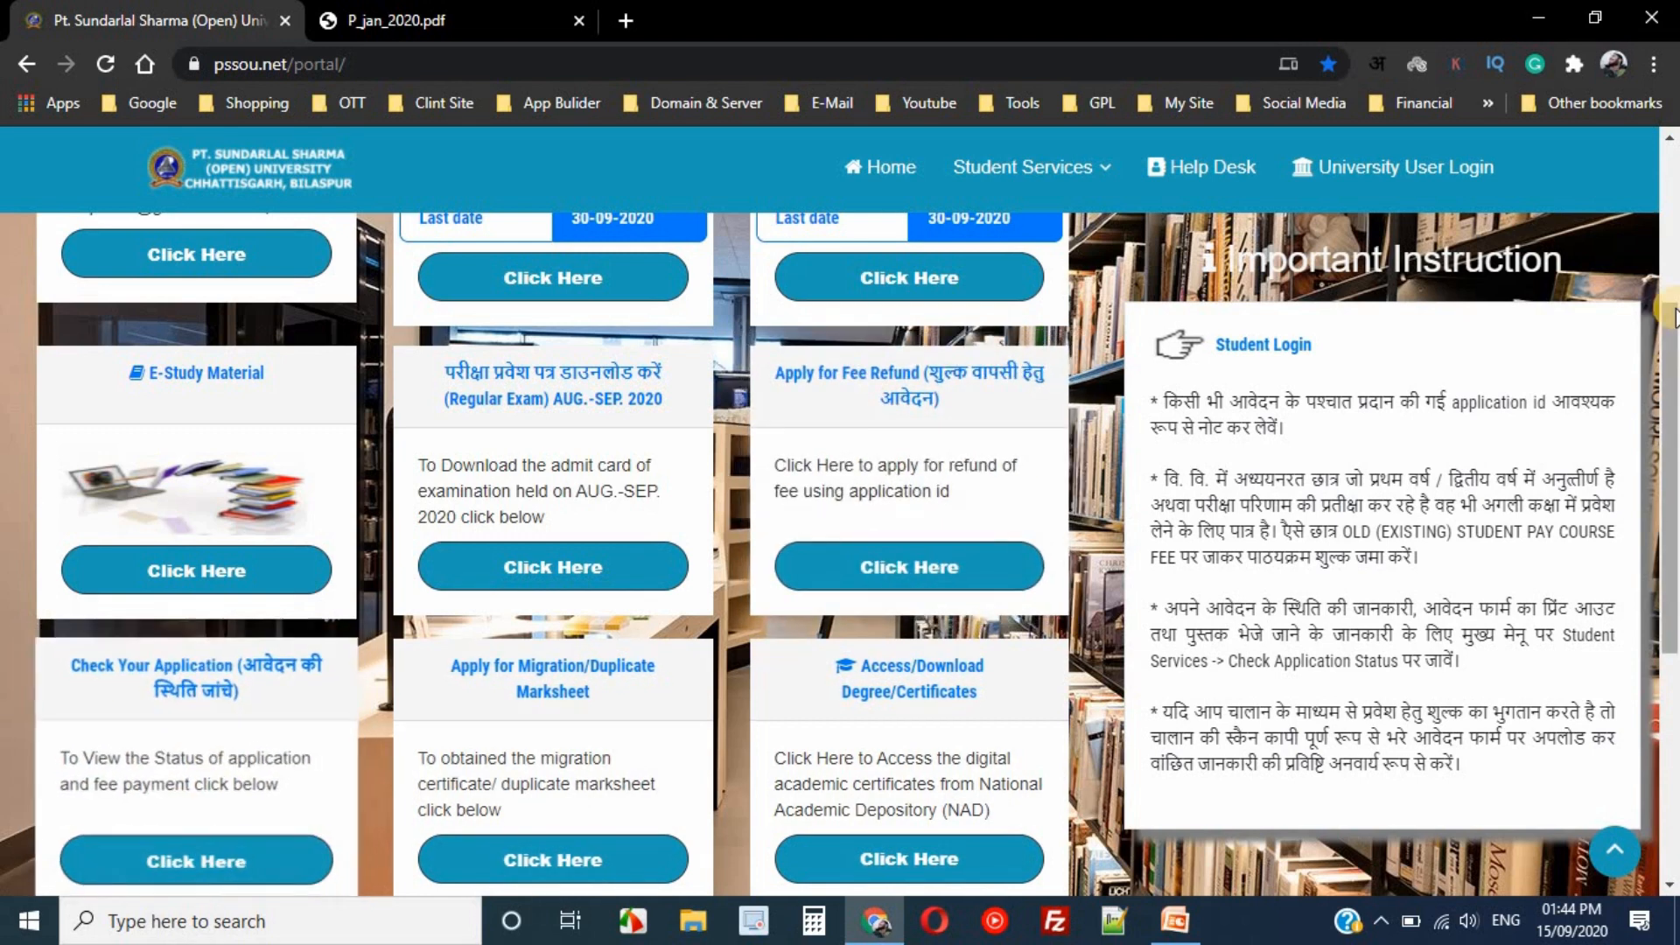
left_click_drag(1671, 350, 1674, 464)
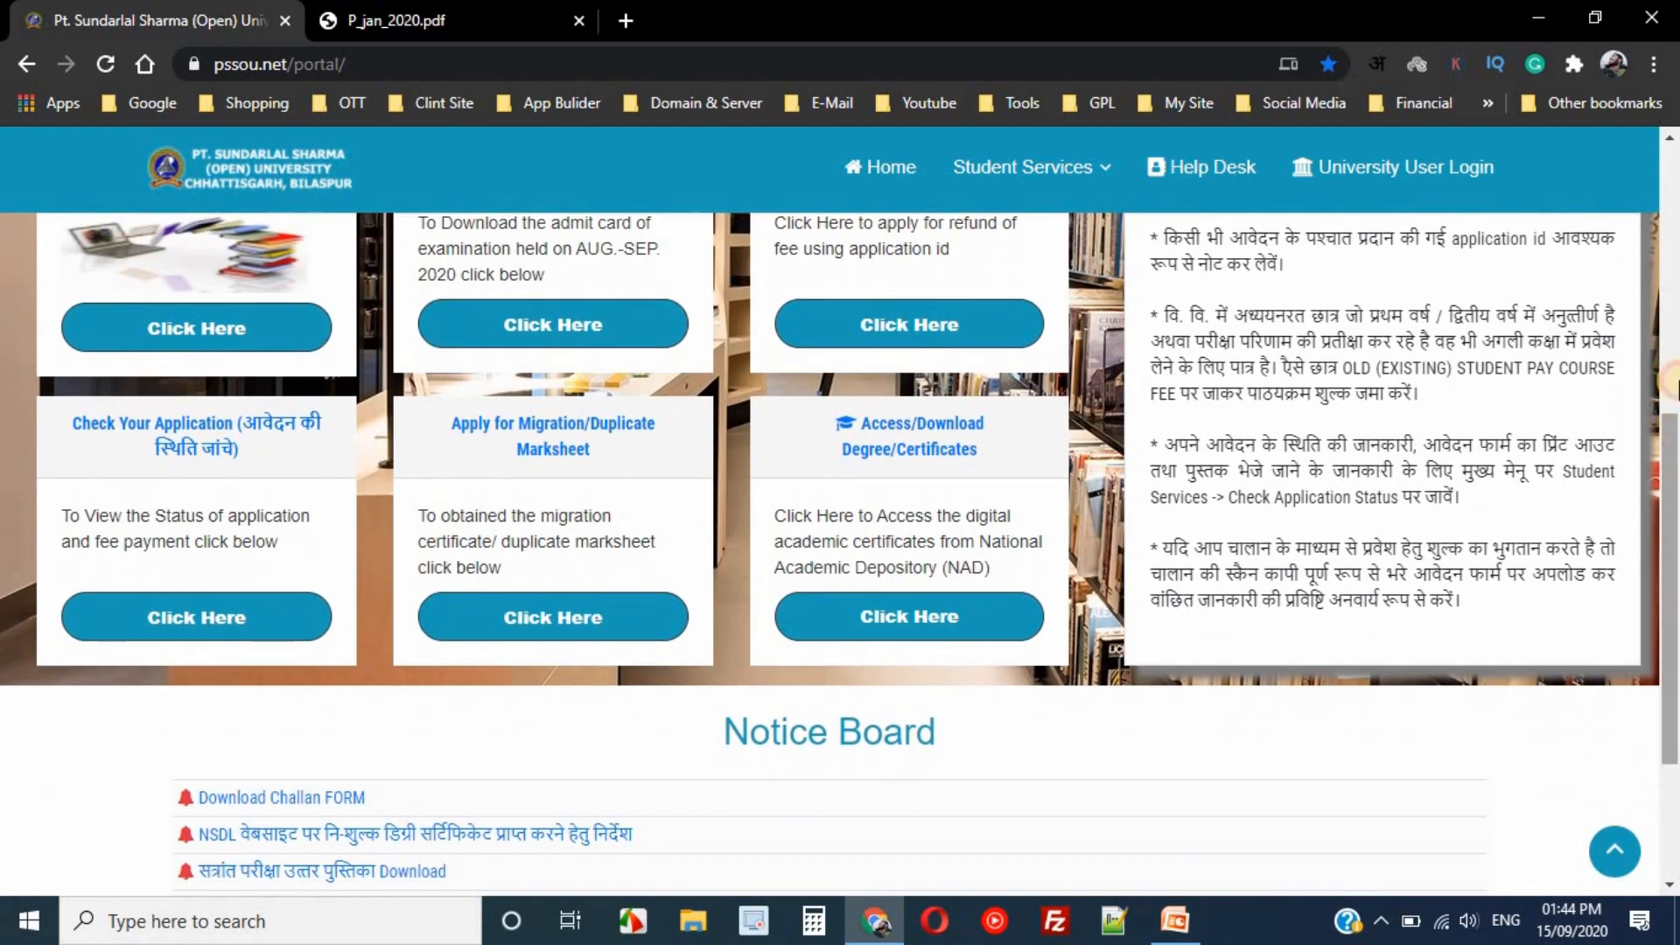
left_click(1675, 359)
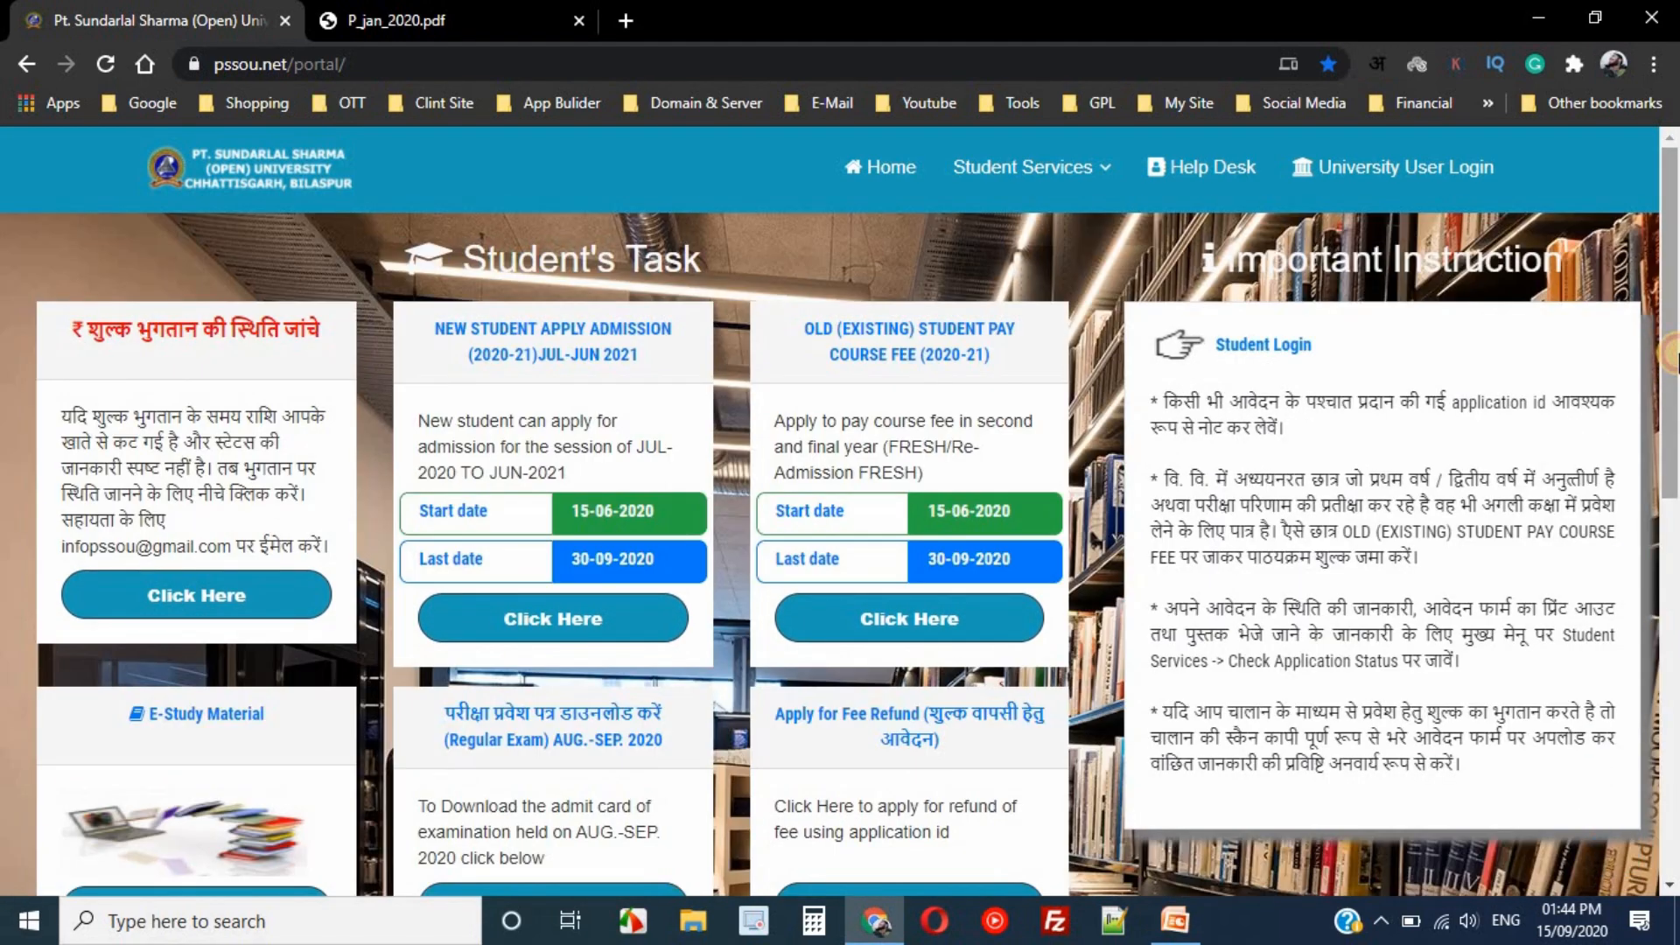
left_click(545, 637)
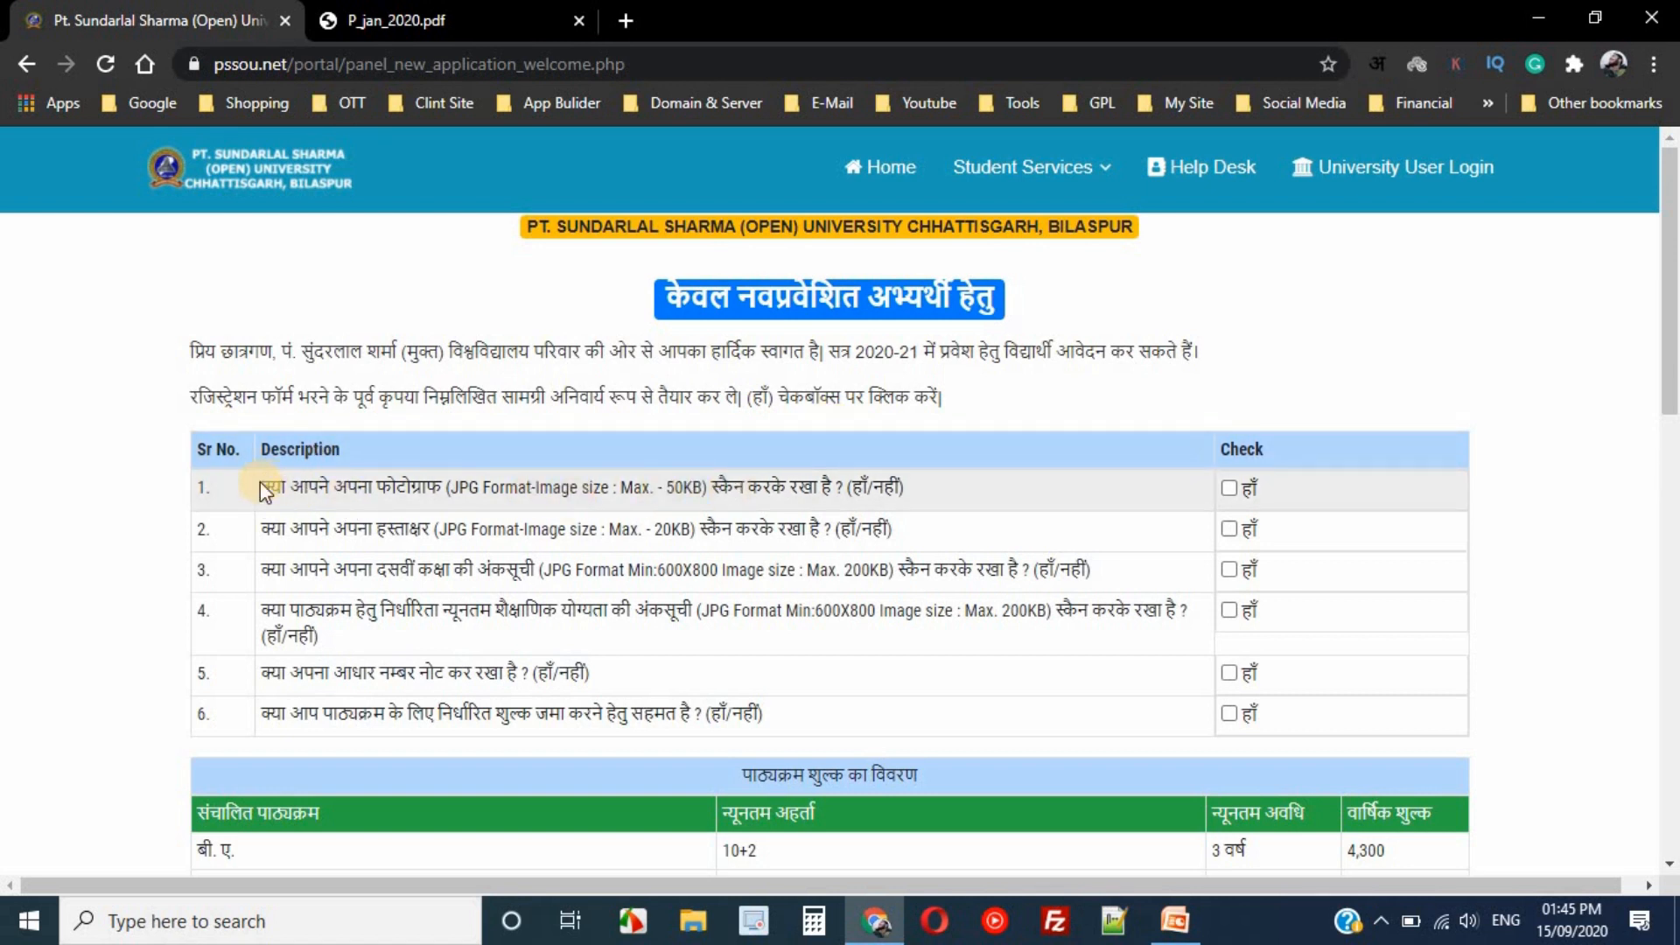
- Read checklist item 1 about the photograph and tick हाँ for it
left_click_drag(272, 492, 445, 495)
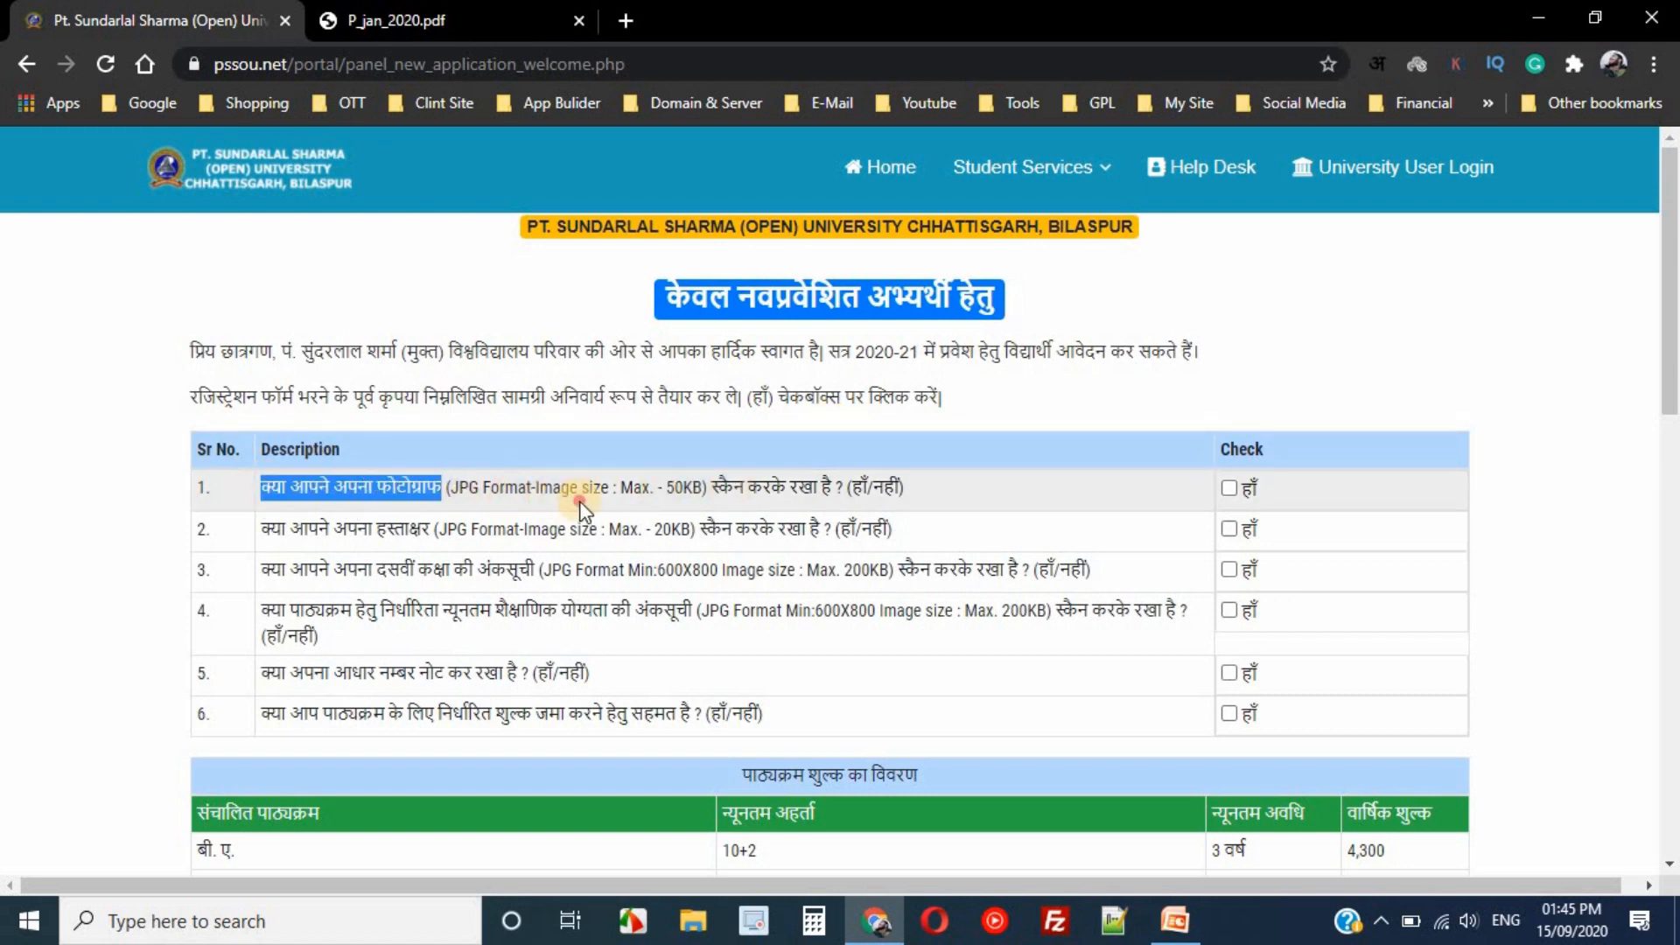
double_click(610, 503)
left_click(595, 500)
double_click(552, 487)
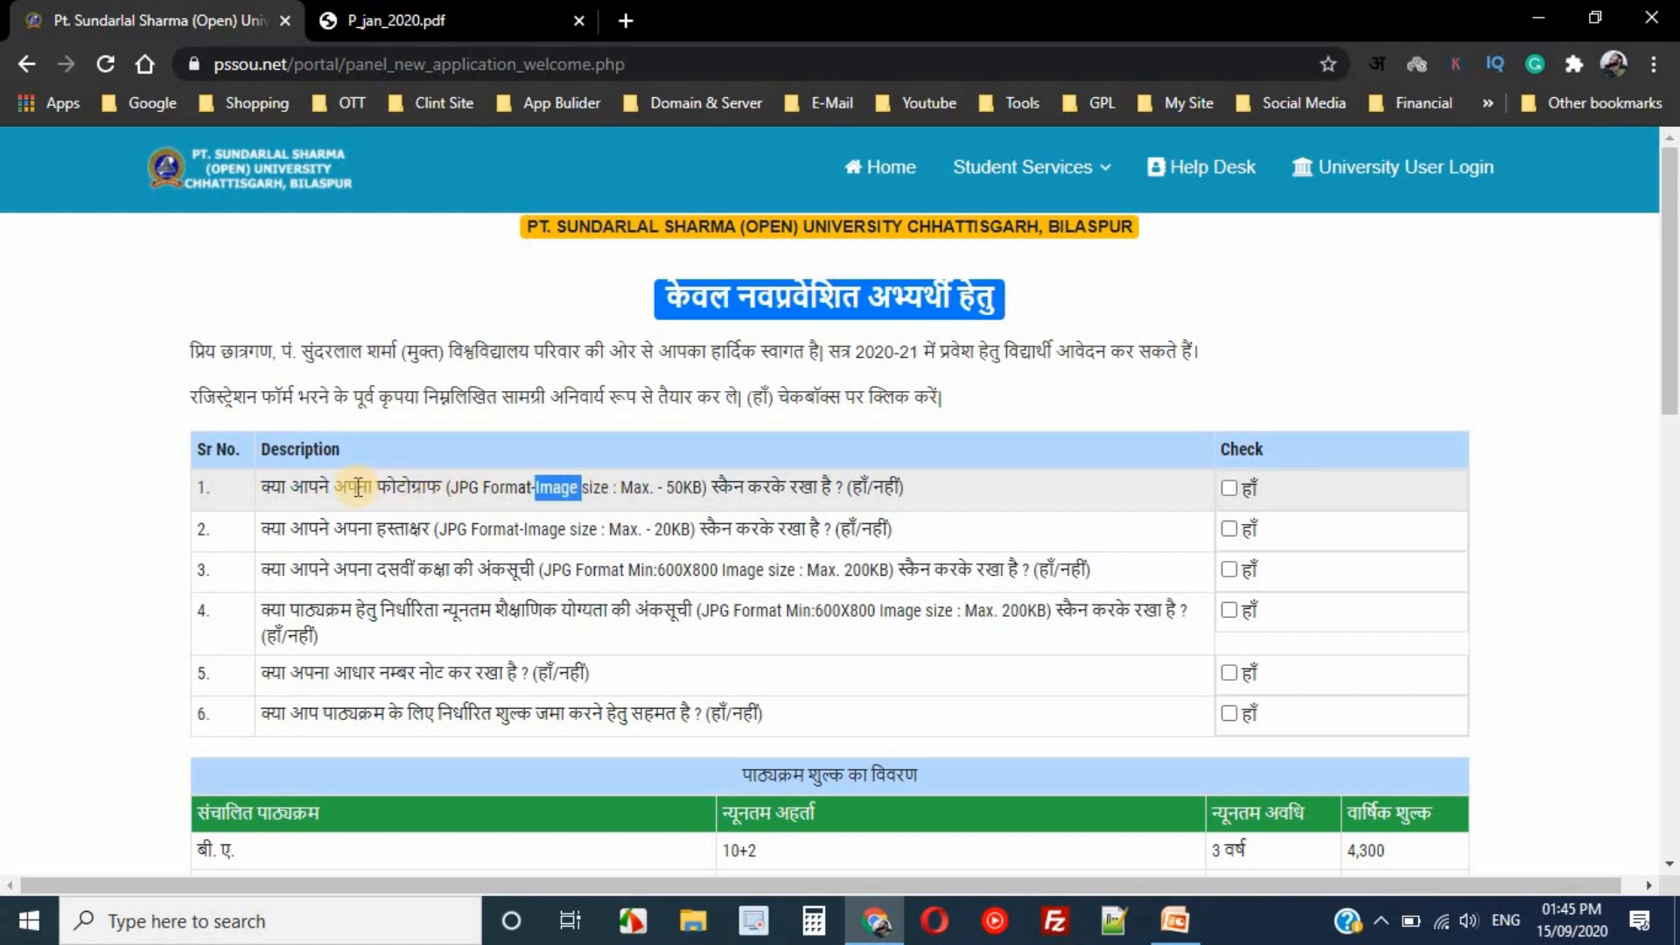
left_click_drag(398, 492, 555, 502)
left_click(577, 499)
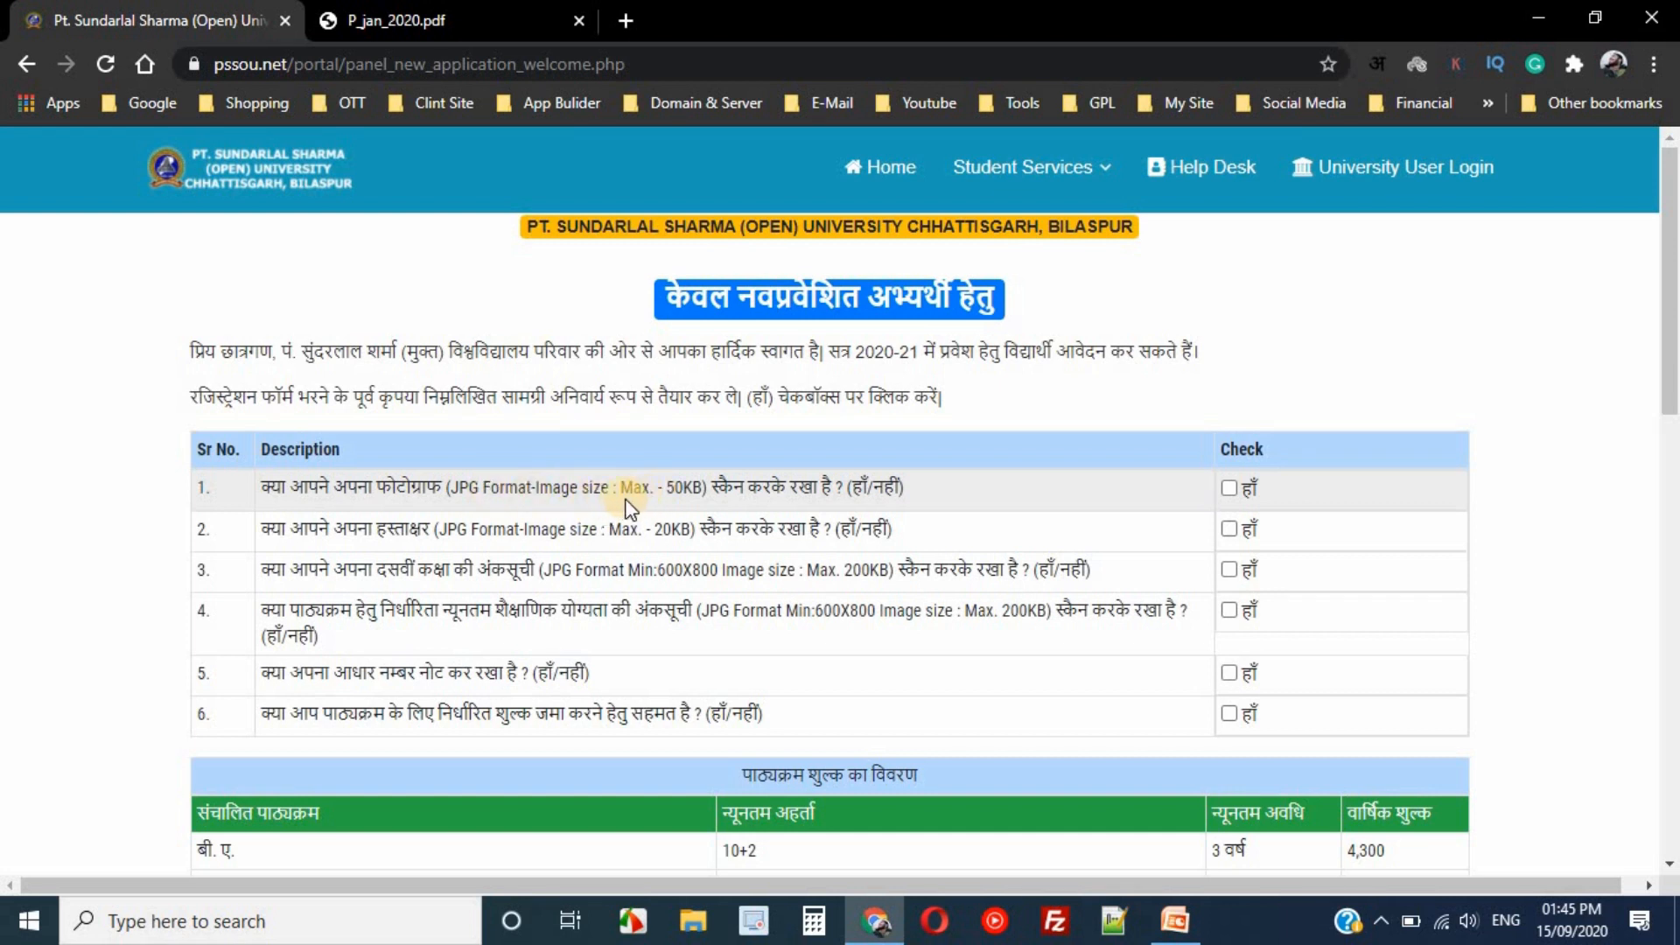
triple_click(671, 487)
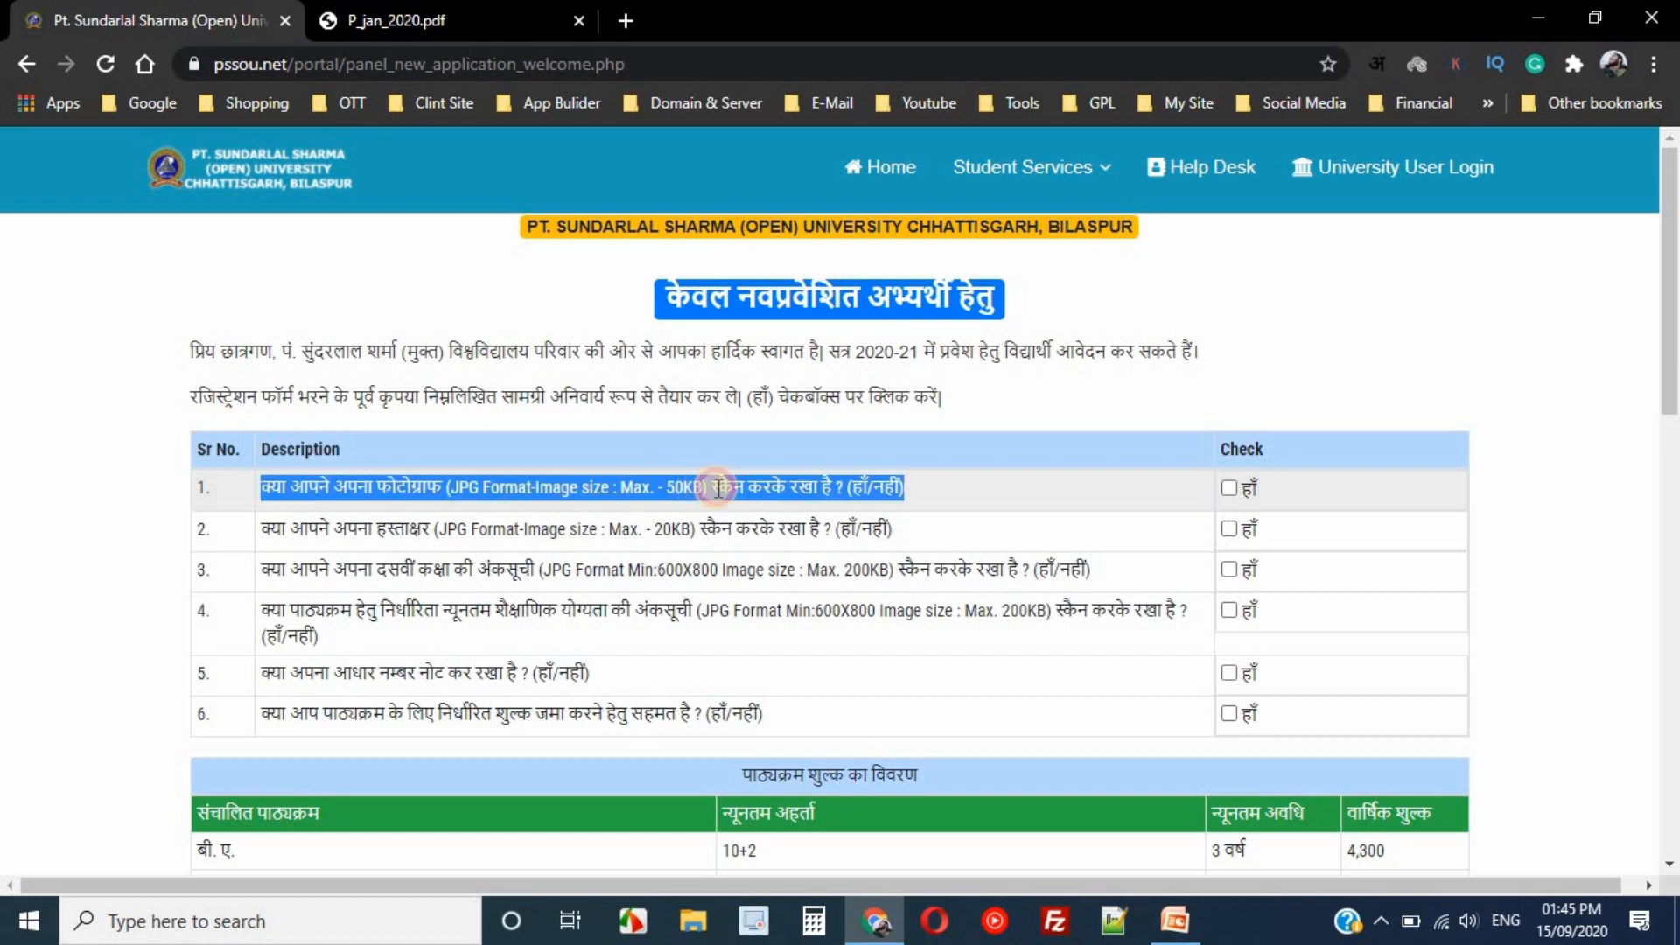
left_click(674, 487)
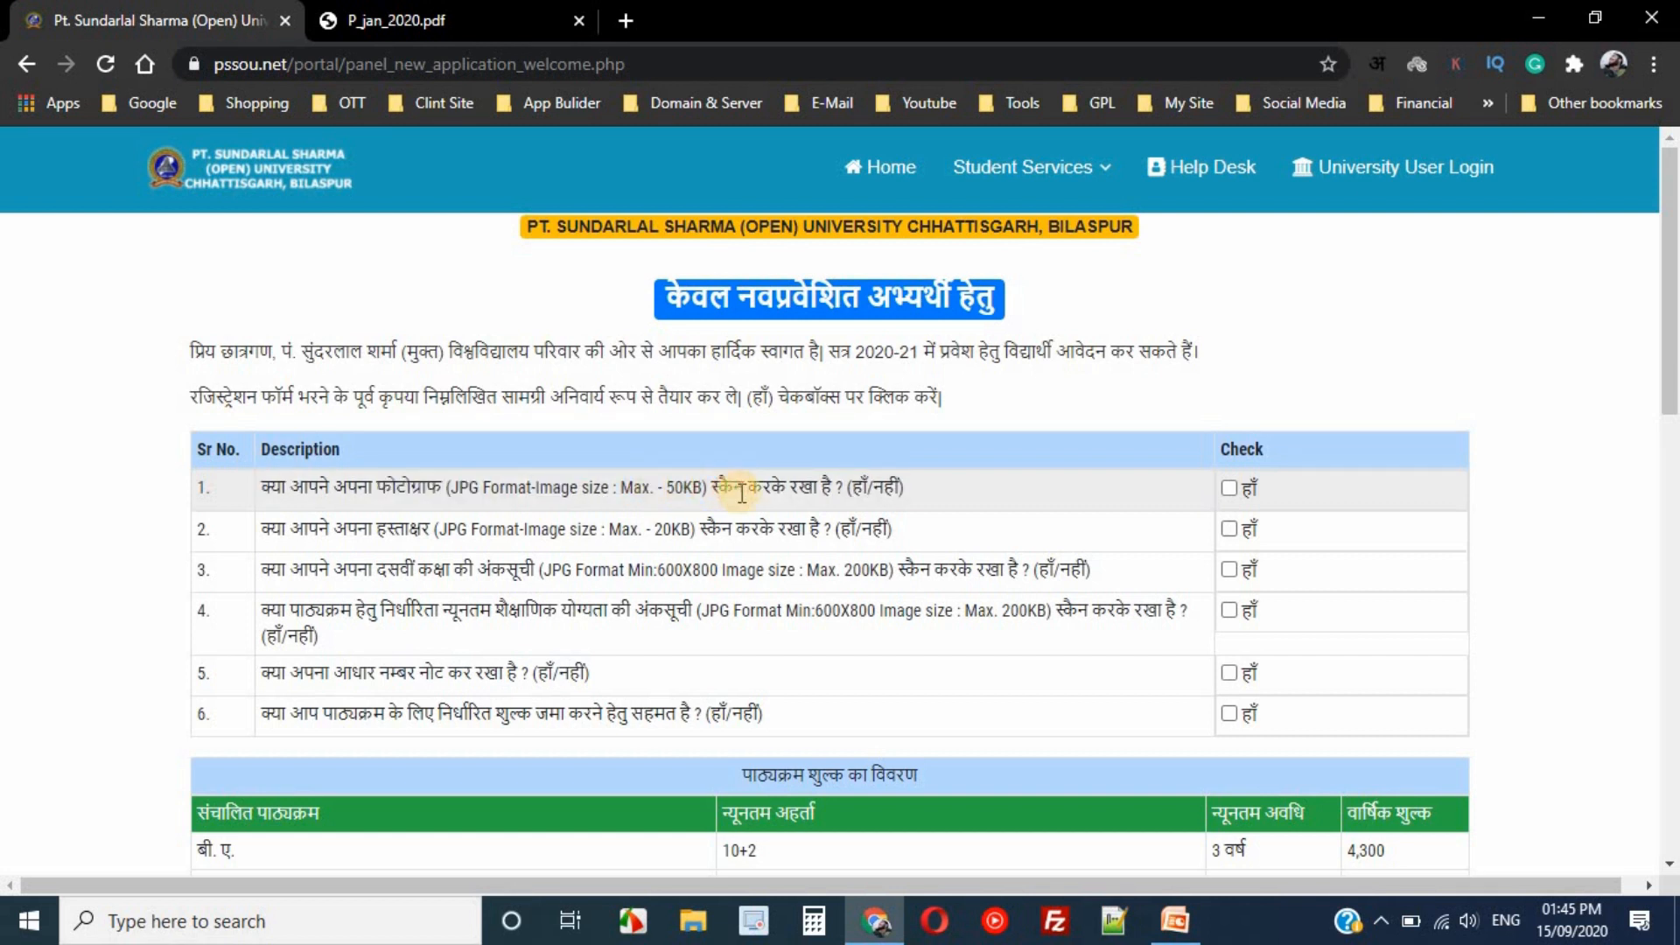
left_click(1229, 488)
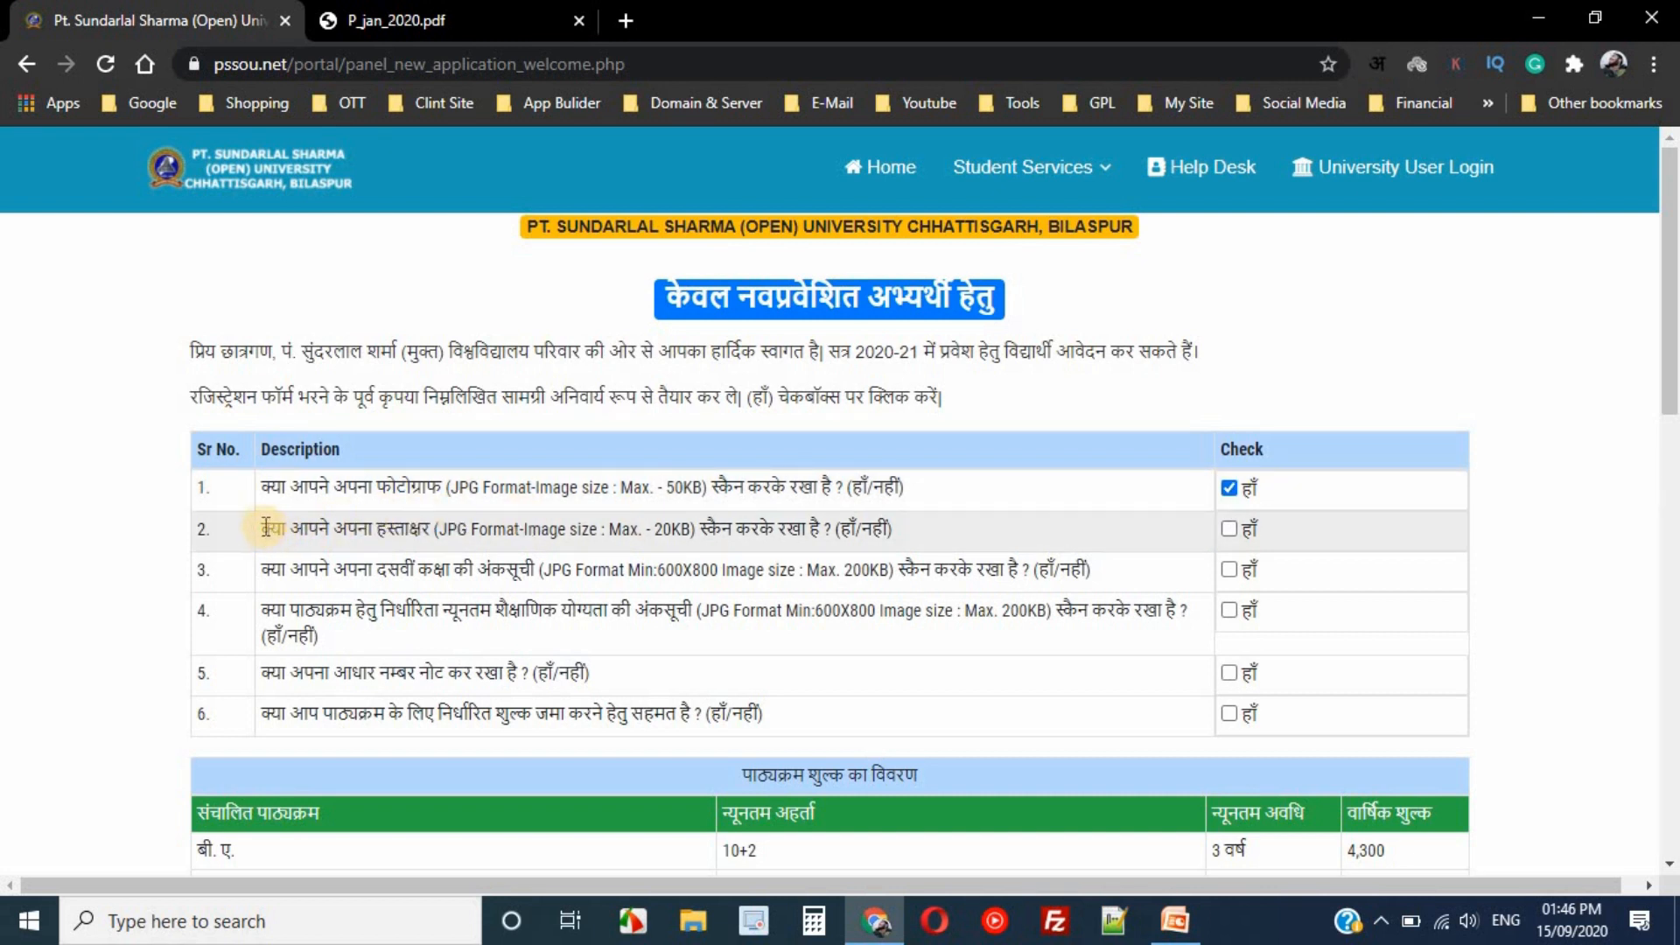
- Tick हाँ for item 2 (signature) and item 3 (class 10 marksheet, 200KB limit)
left_click_drag(308, 529, 752, 535)
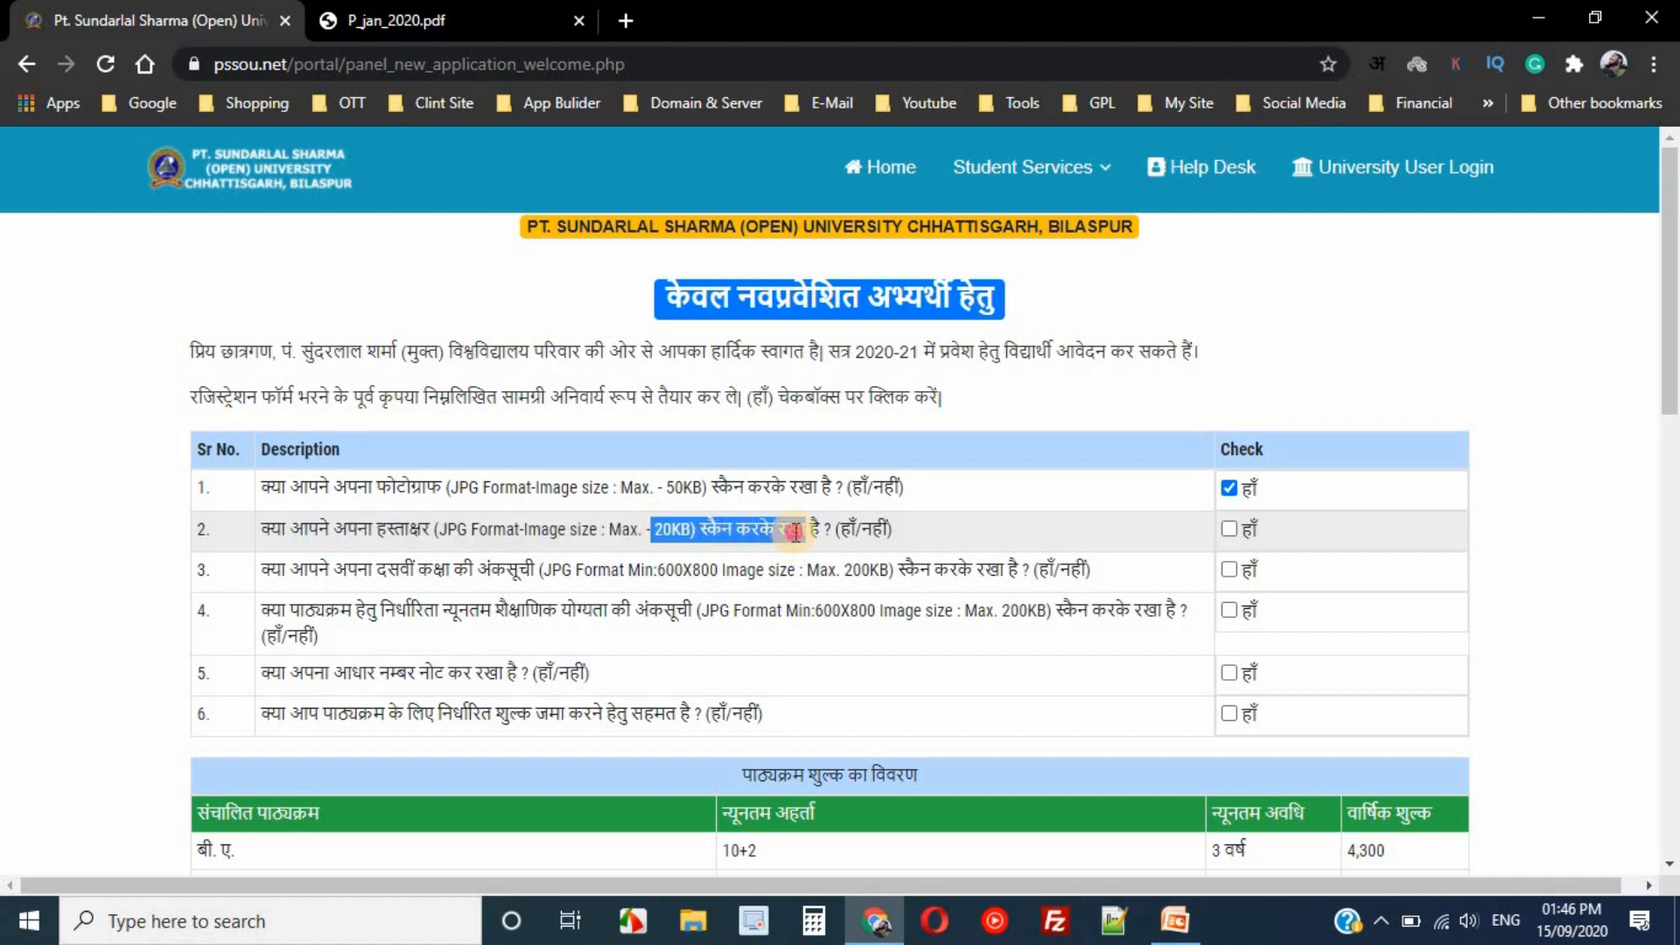
left_click(794, 541)
left_click(1235, 531)
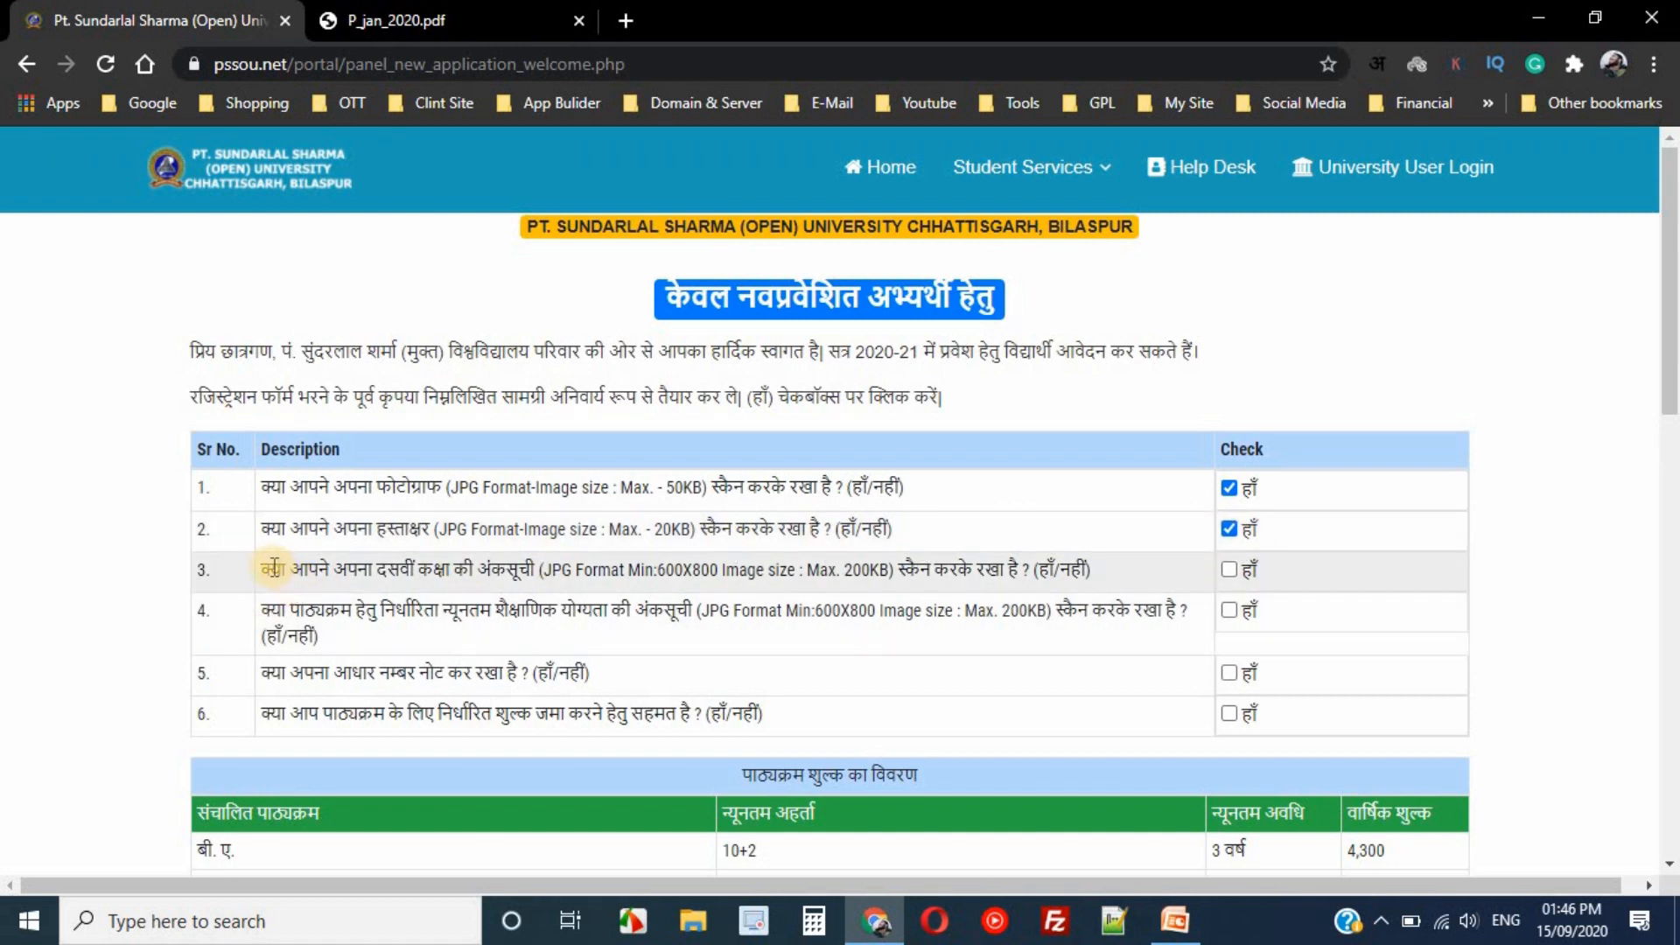
left_click_drag(263, 566, 536, 569)
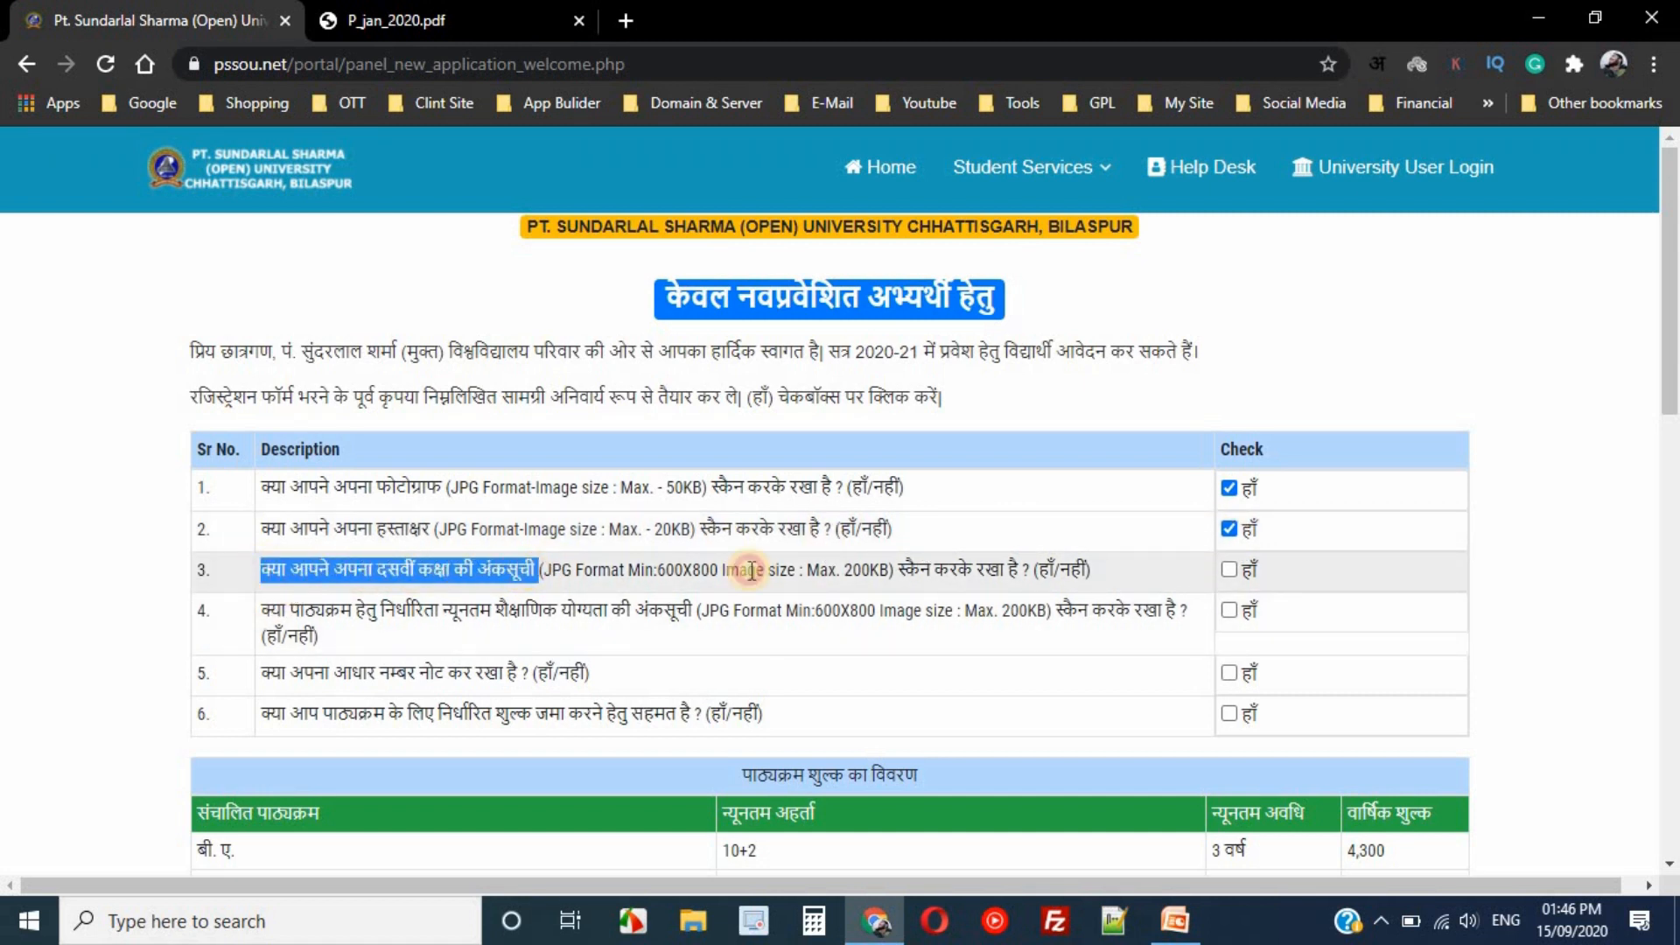
left_click_drag(790, 564, 1055, 573)
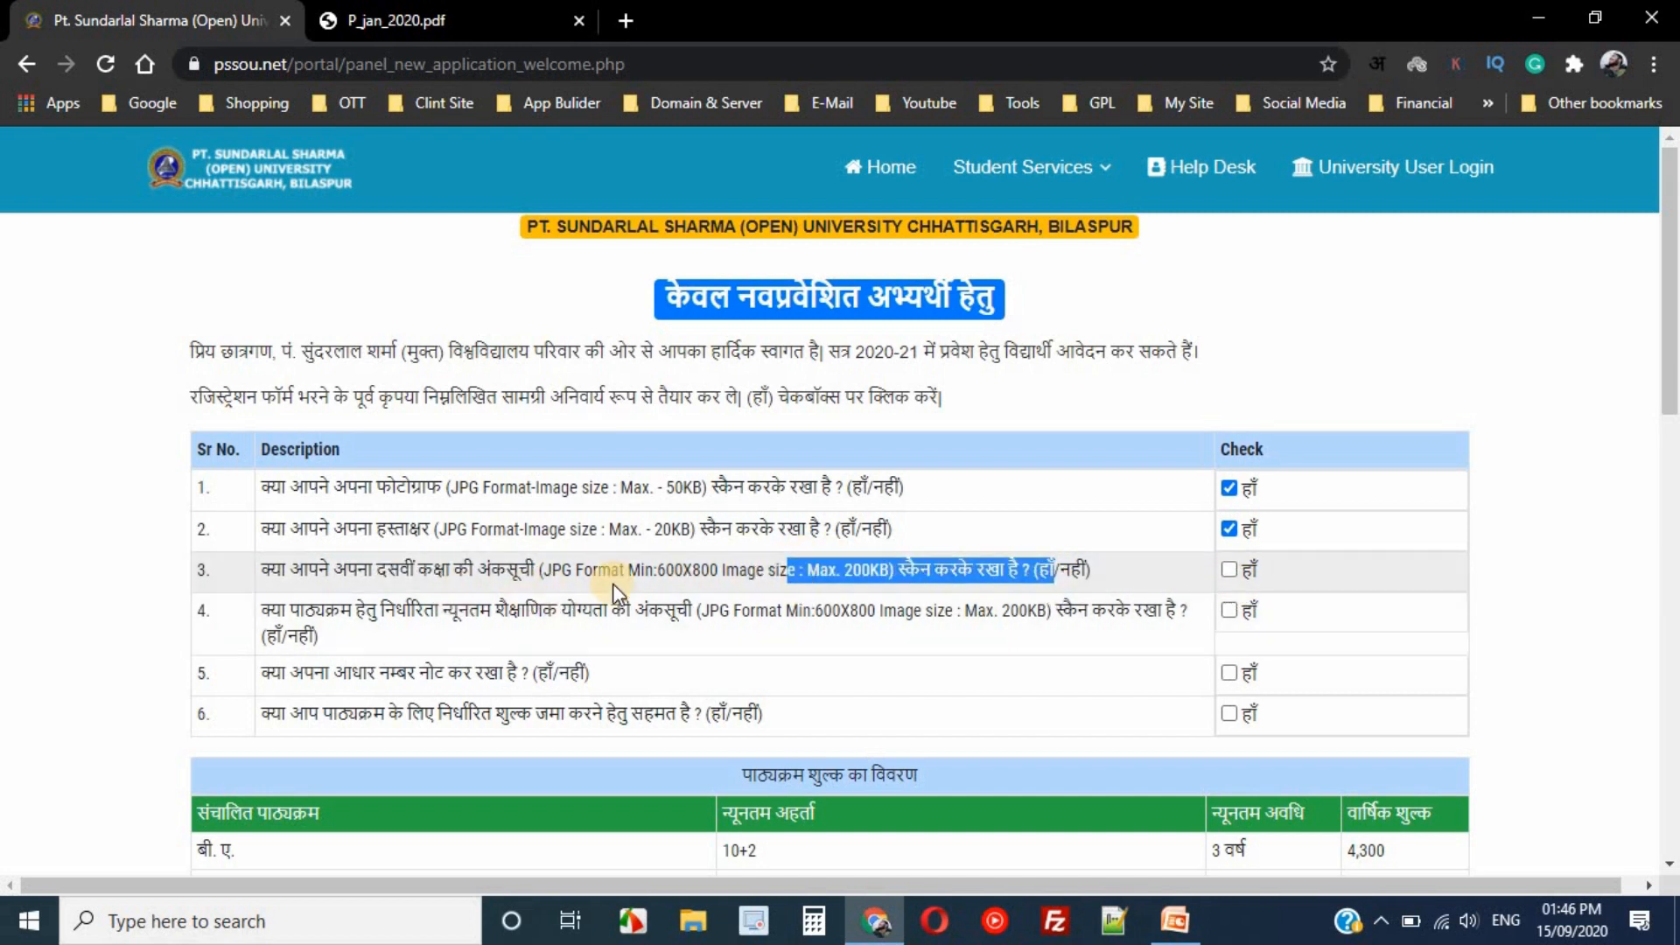
triple_click(751, 579)
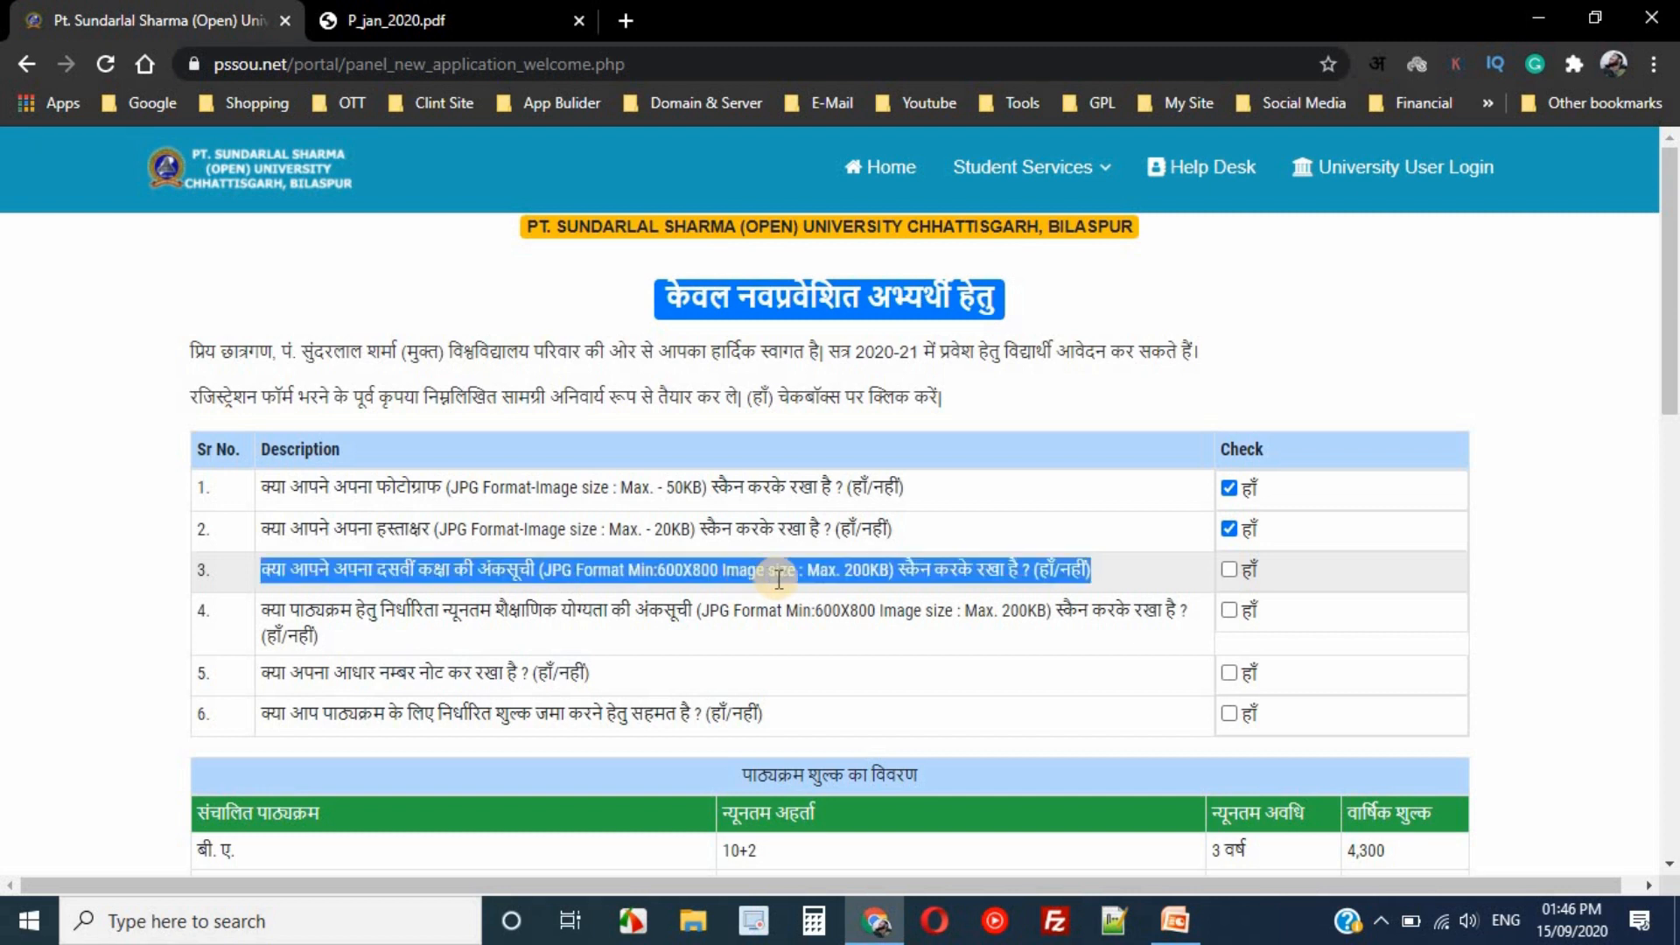
double_click(783, 574)
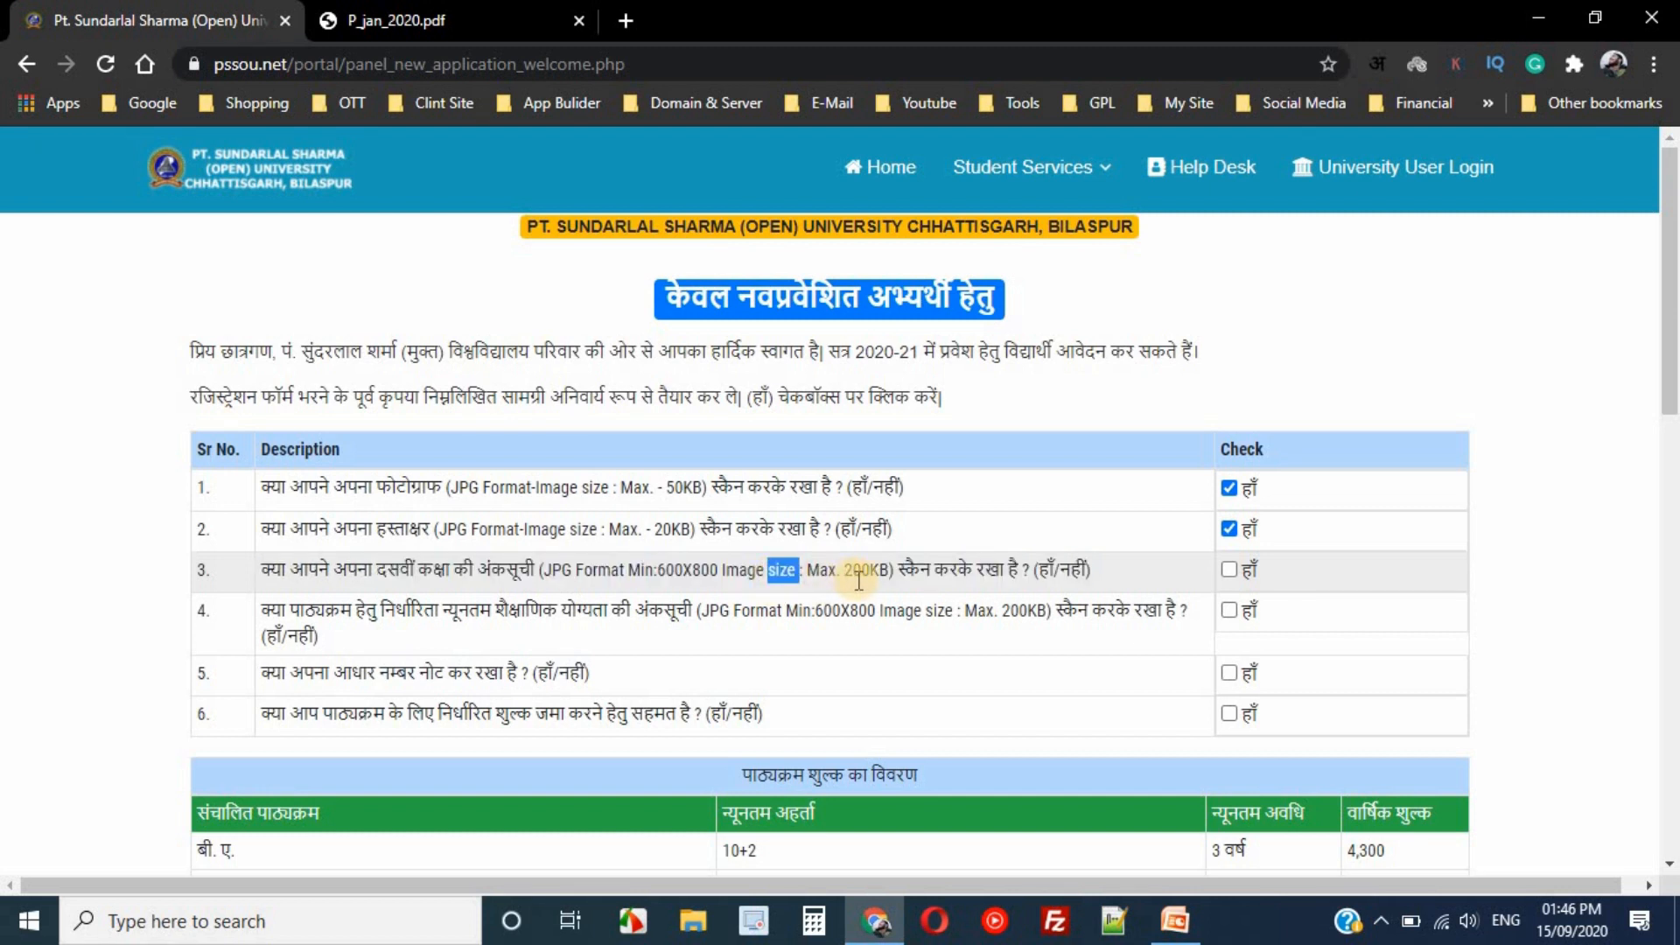
left_click_drag(845, 573, 894, 573)
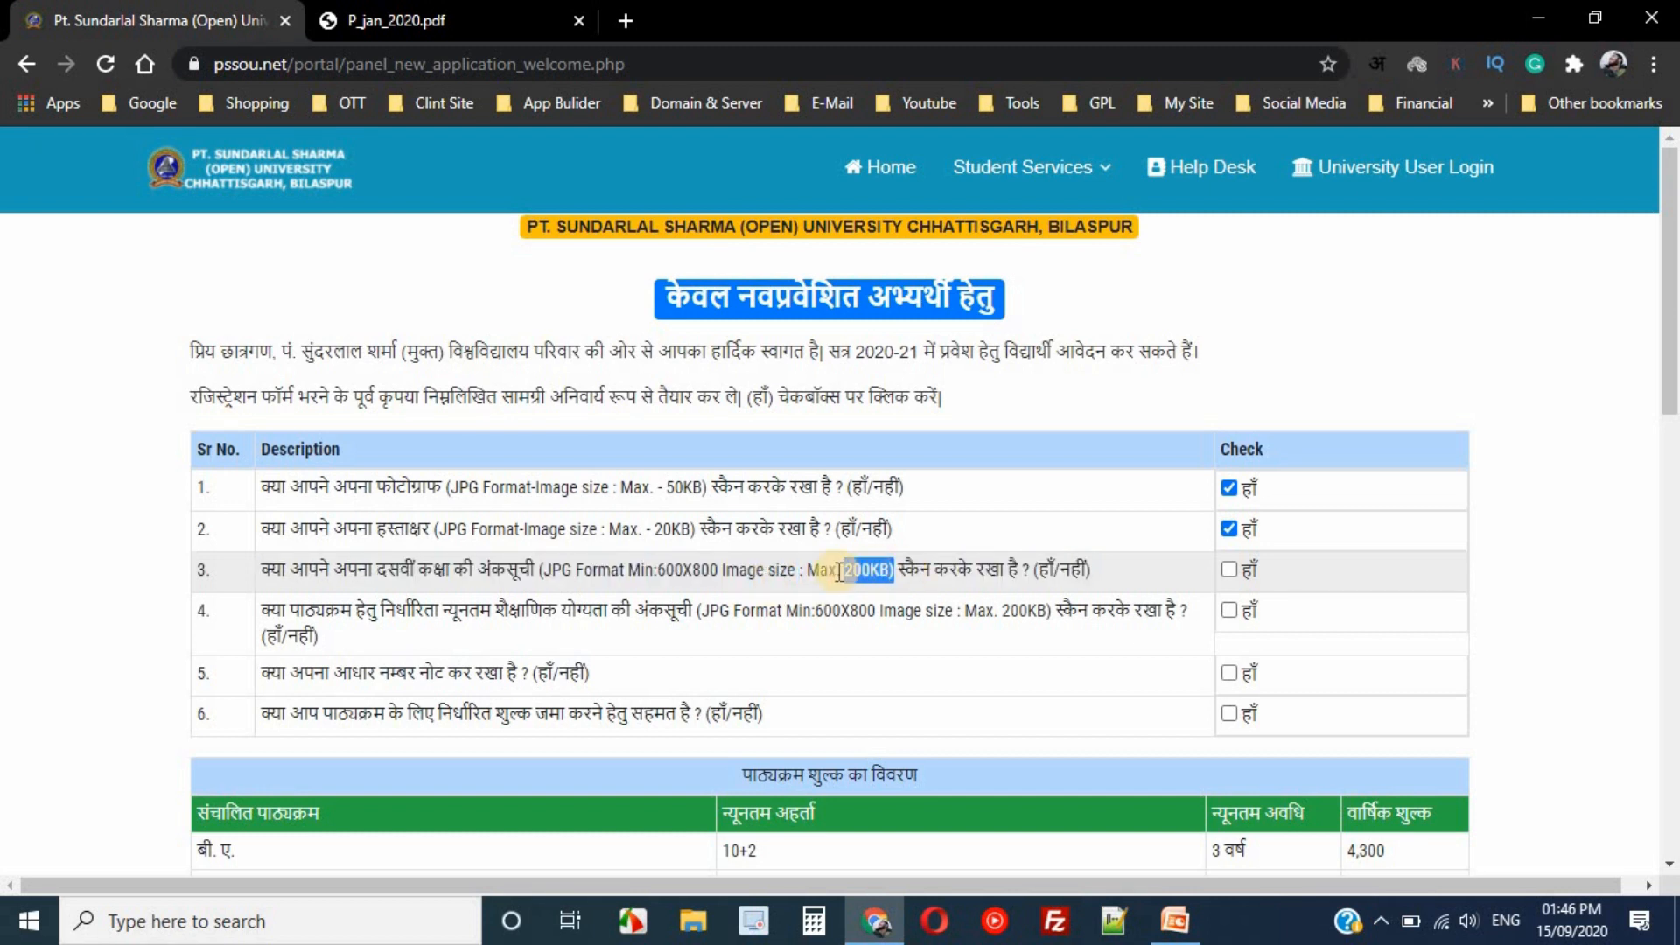
left_click(853, 575)
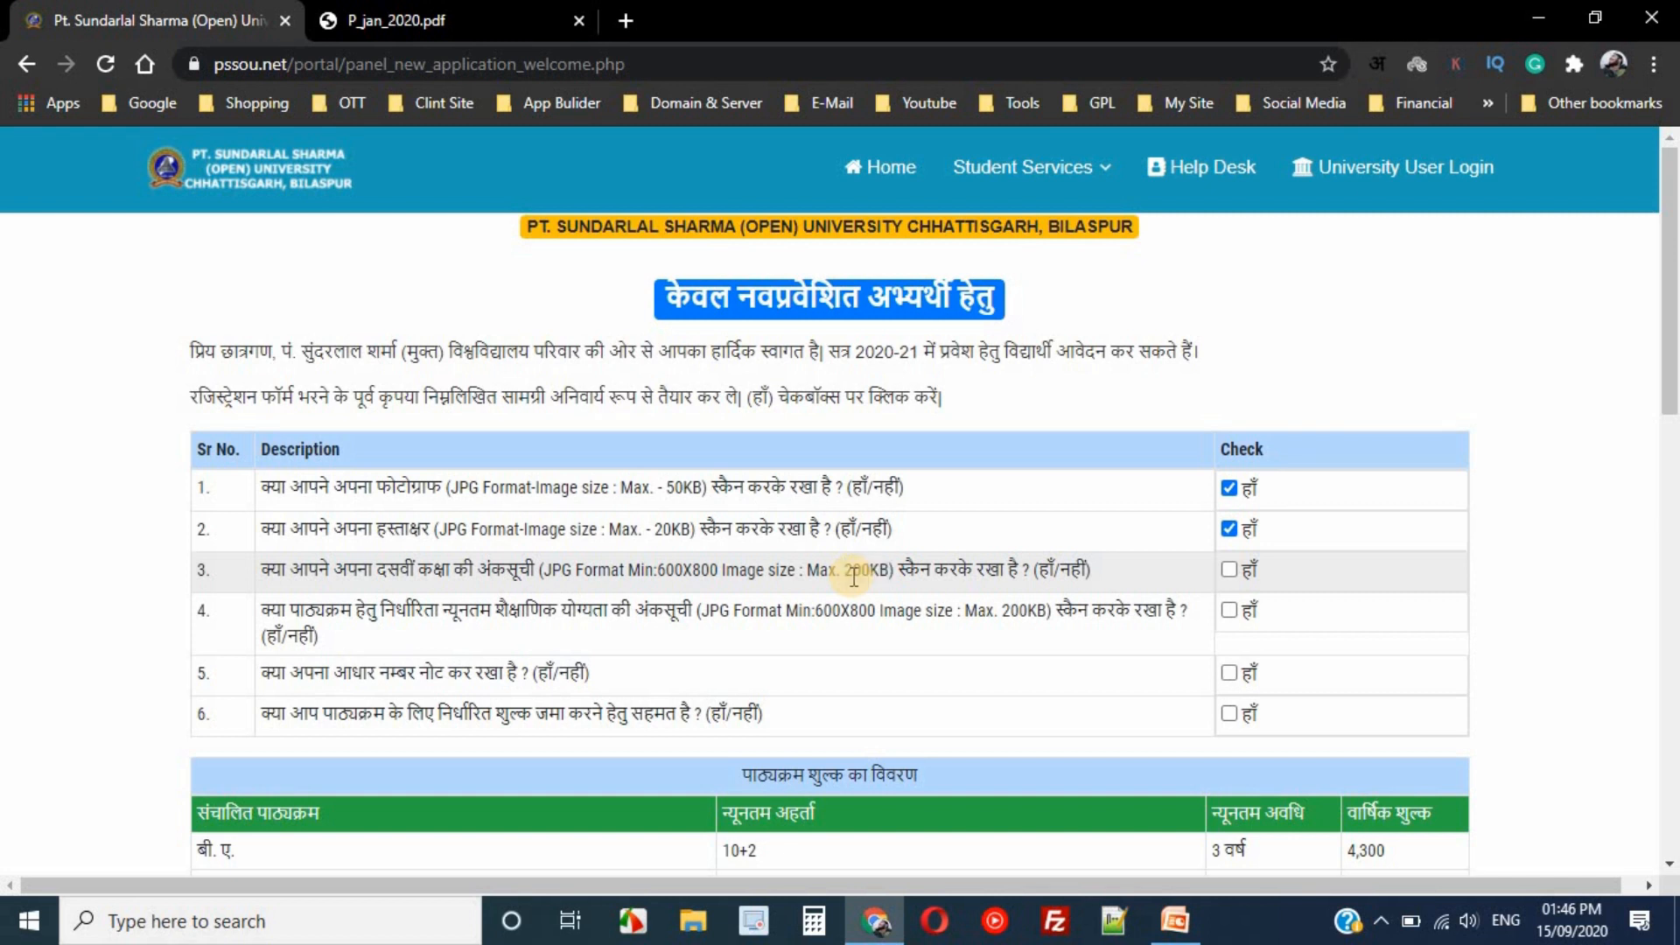
left_click(1231, 574)
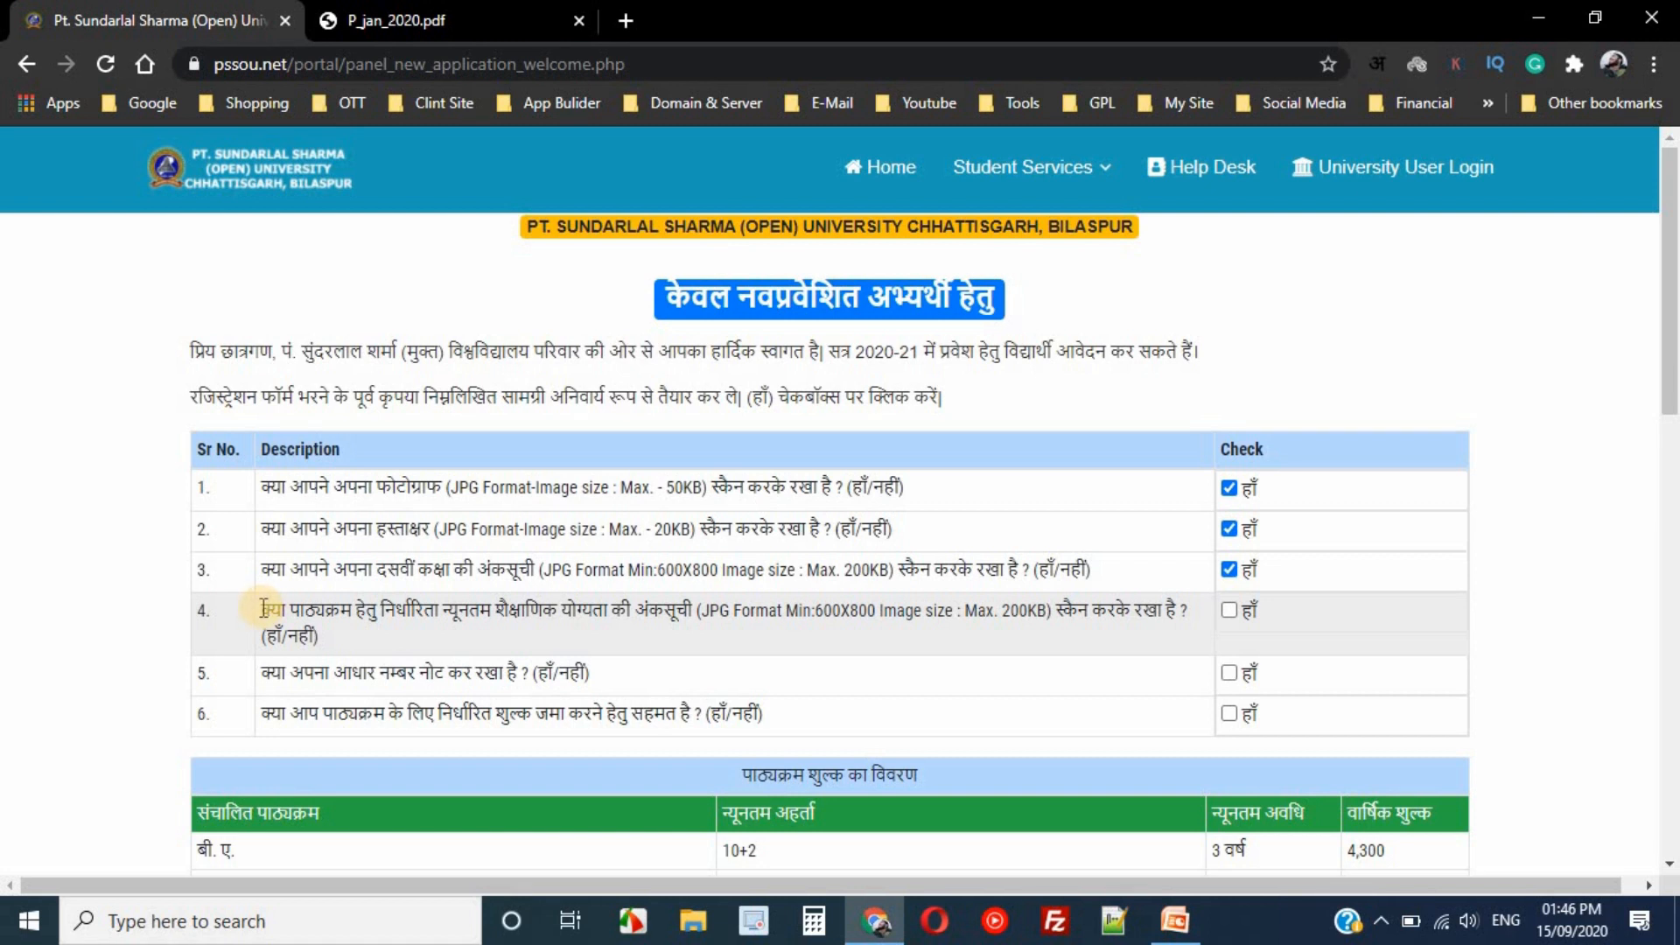
- Read items 4 (qualification marksheet) and 5 (Aadhaar number) and try ticking हाँ
left_click_drag(263, 607, 750, 603)
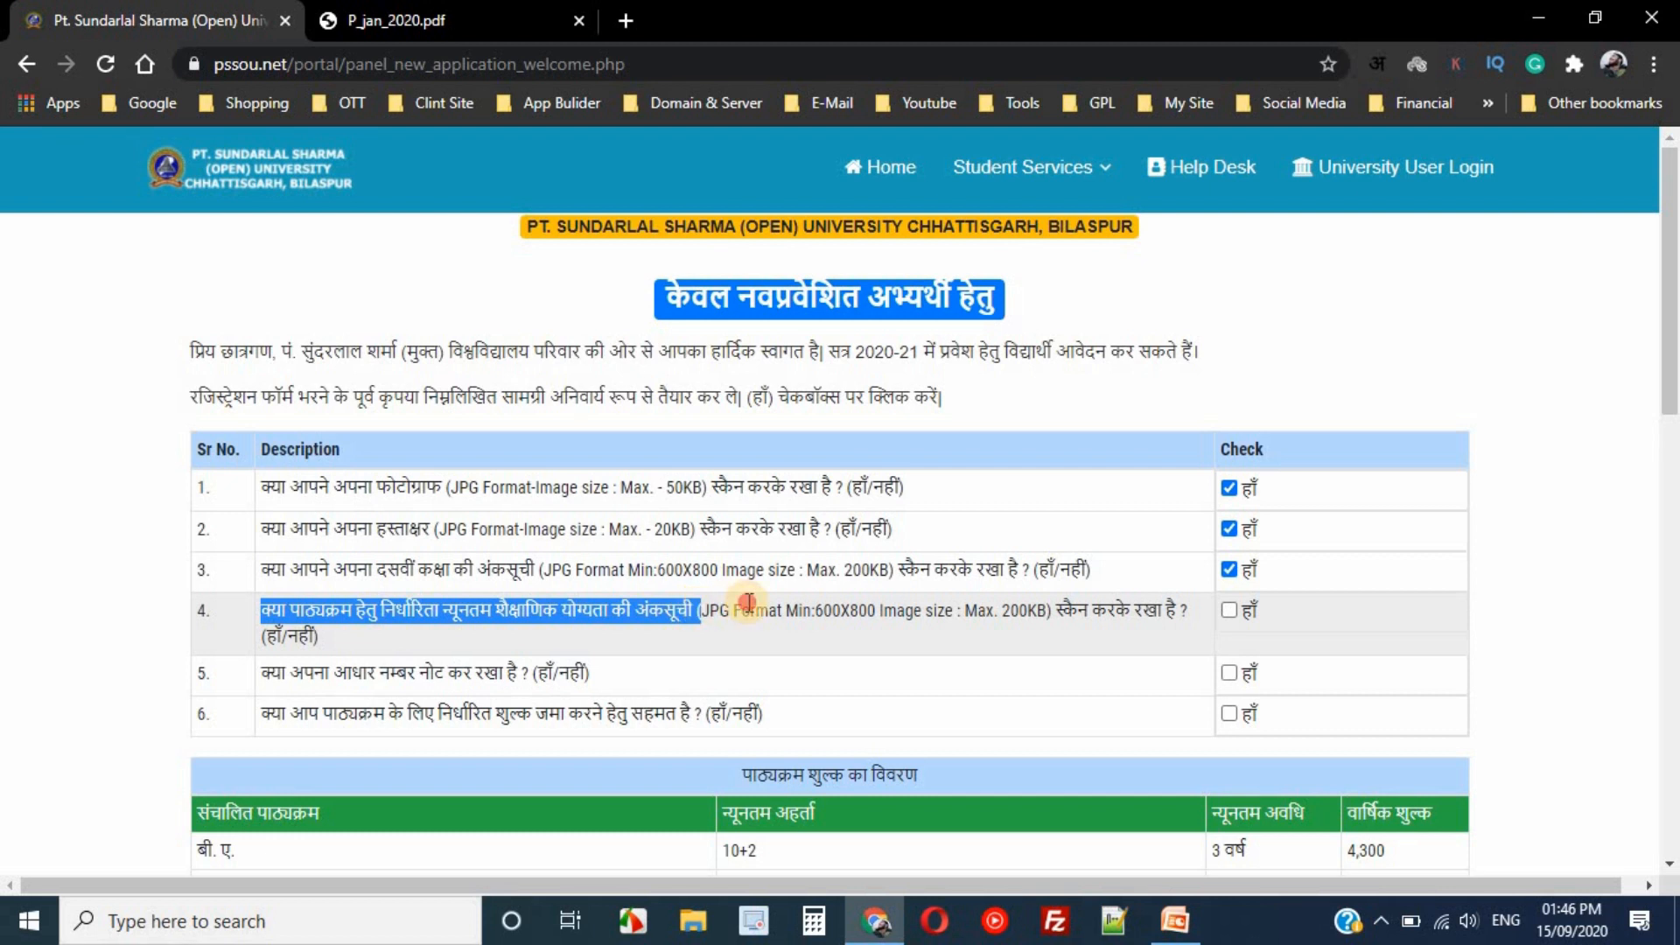
double_click(750, 602)
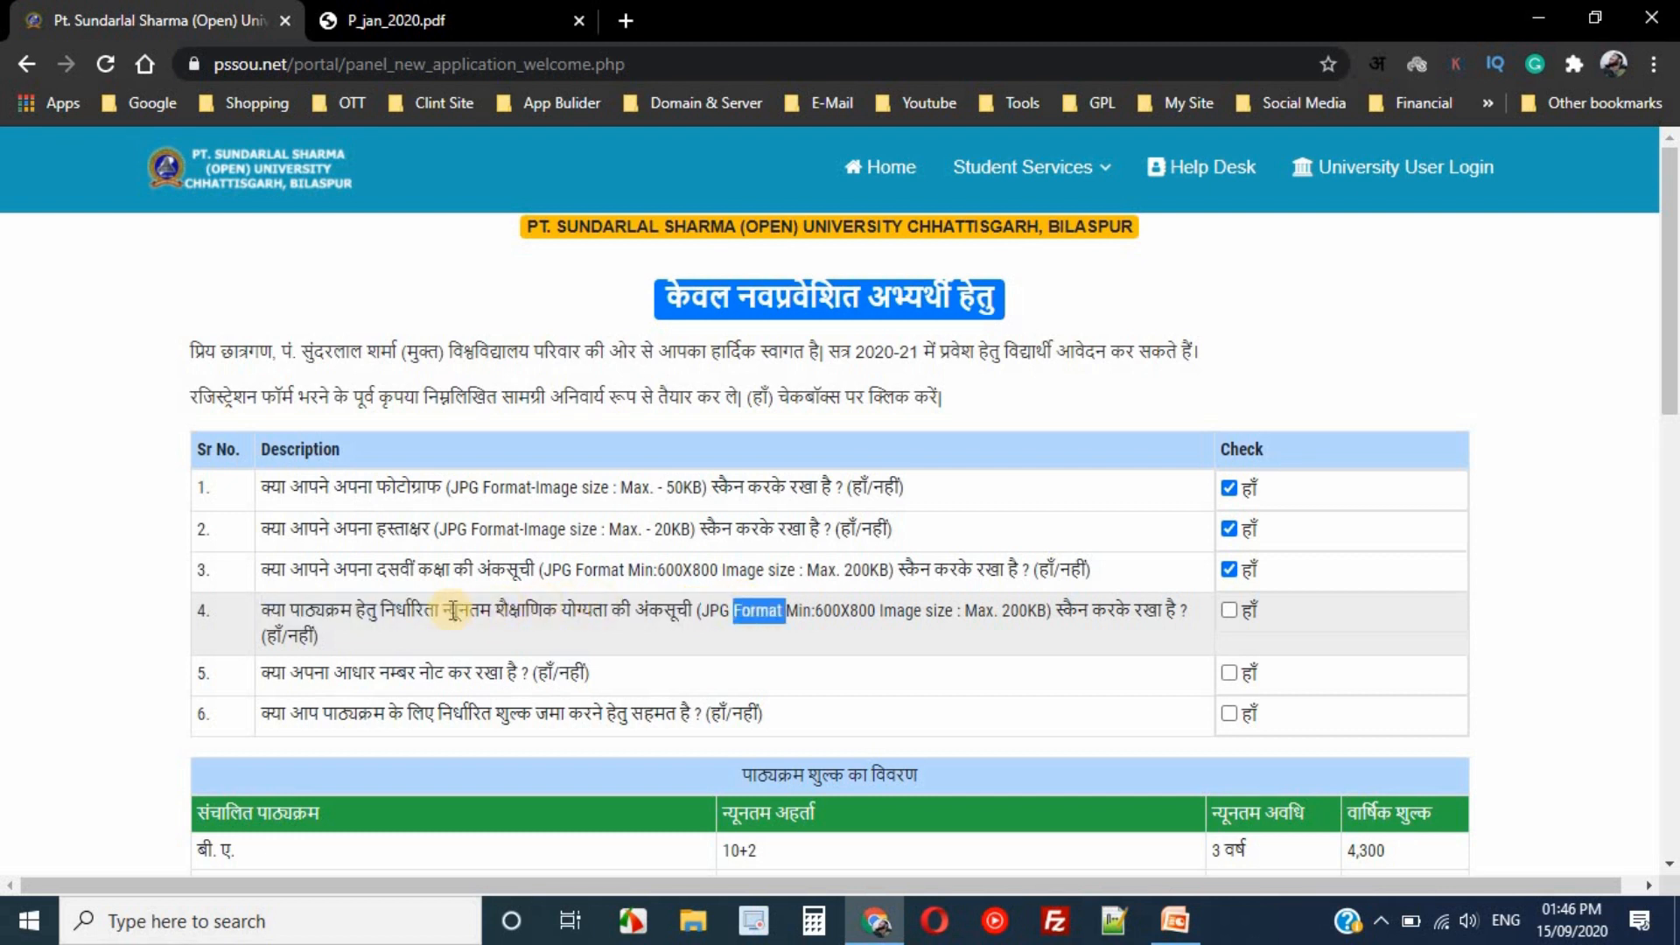
triple_click(440, 610)
triple_click(514, 610)
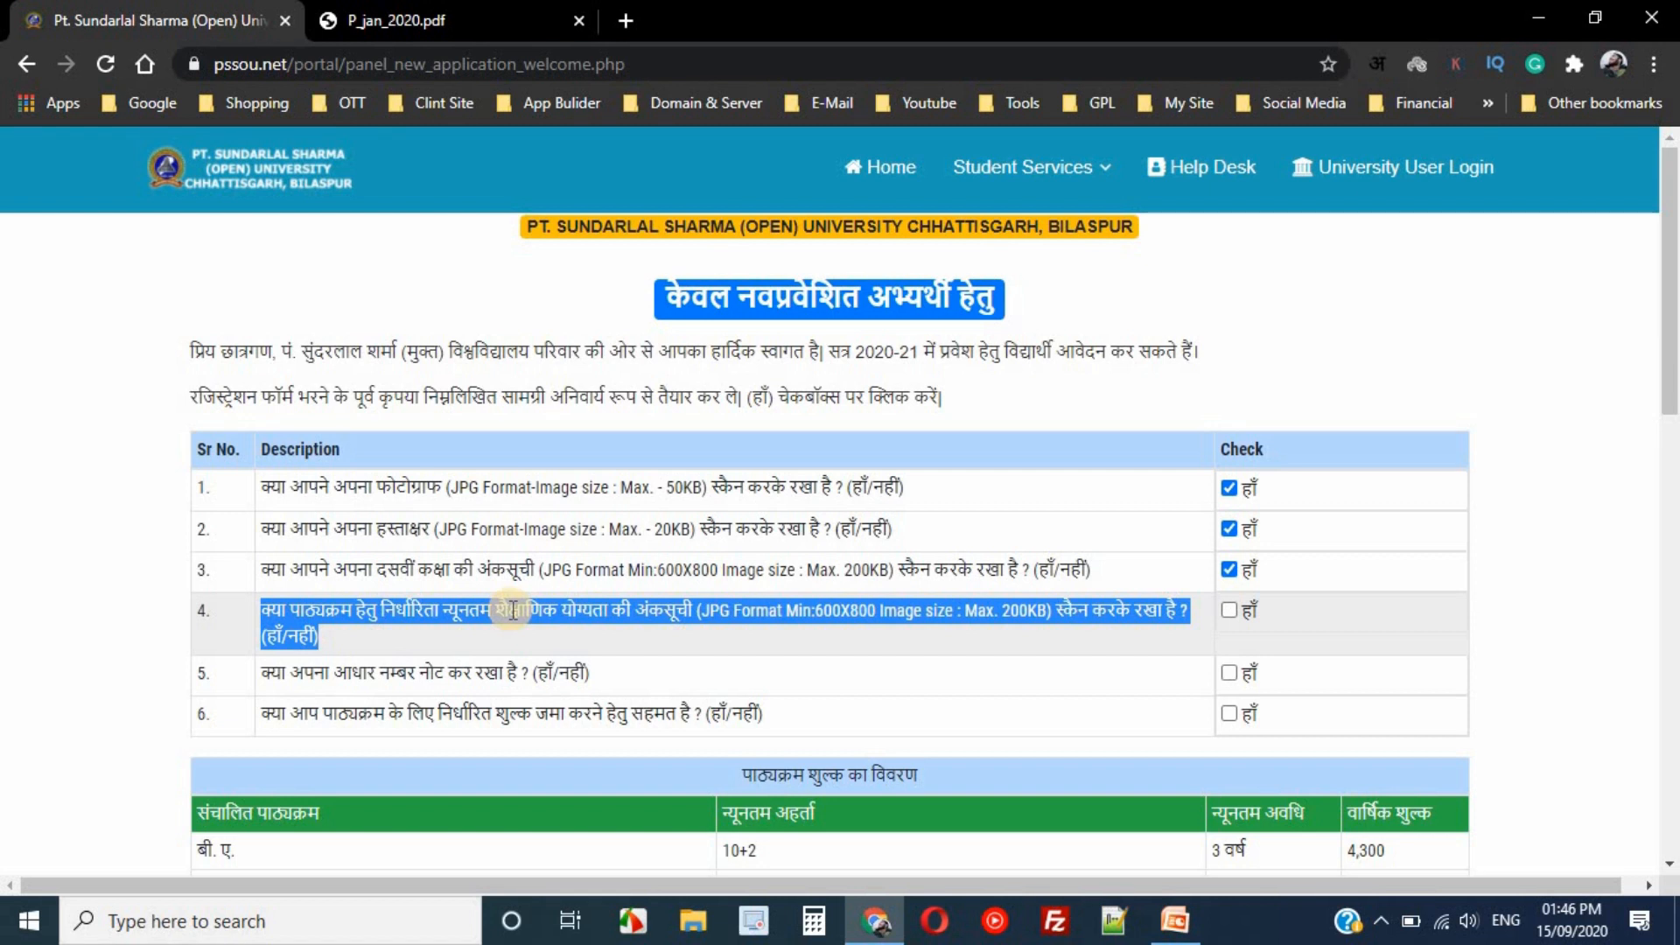
left_click(565, 613)
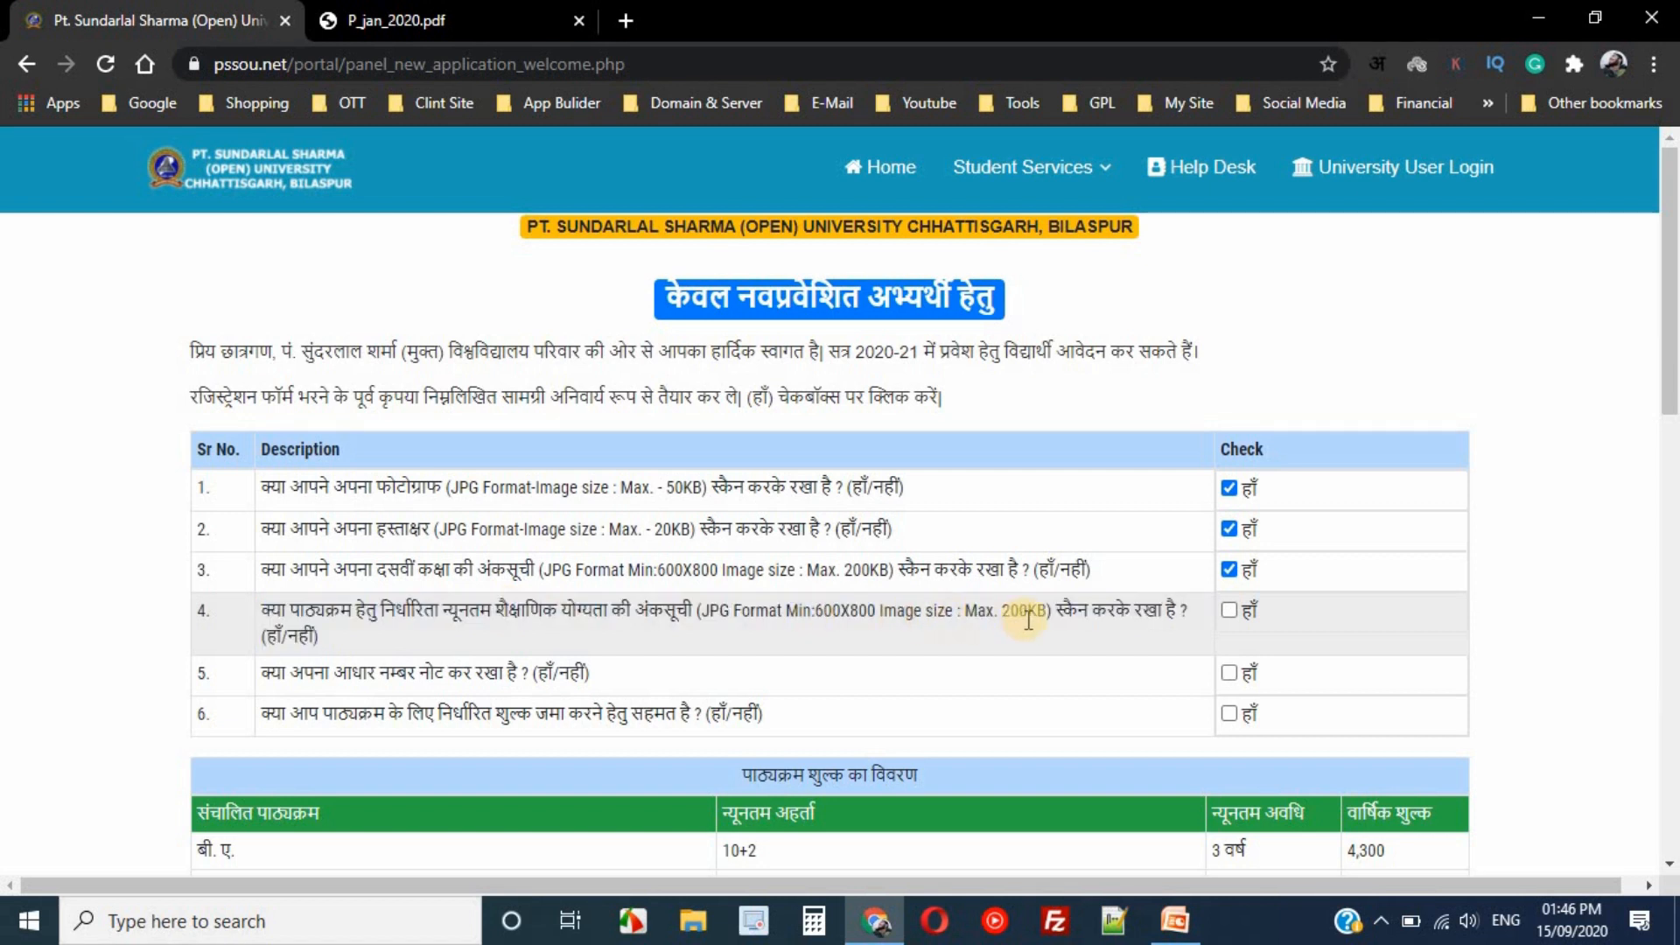
left_click_drag(1002, 617, 1044, 615)
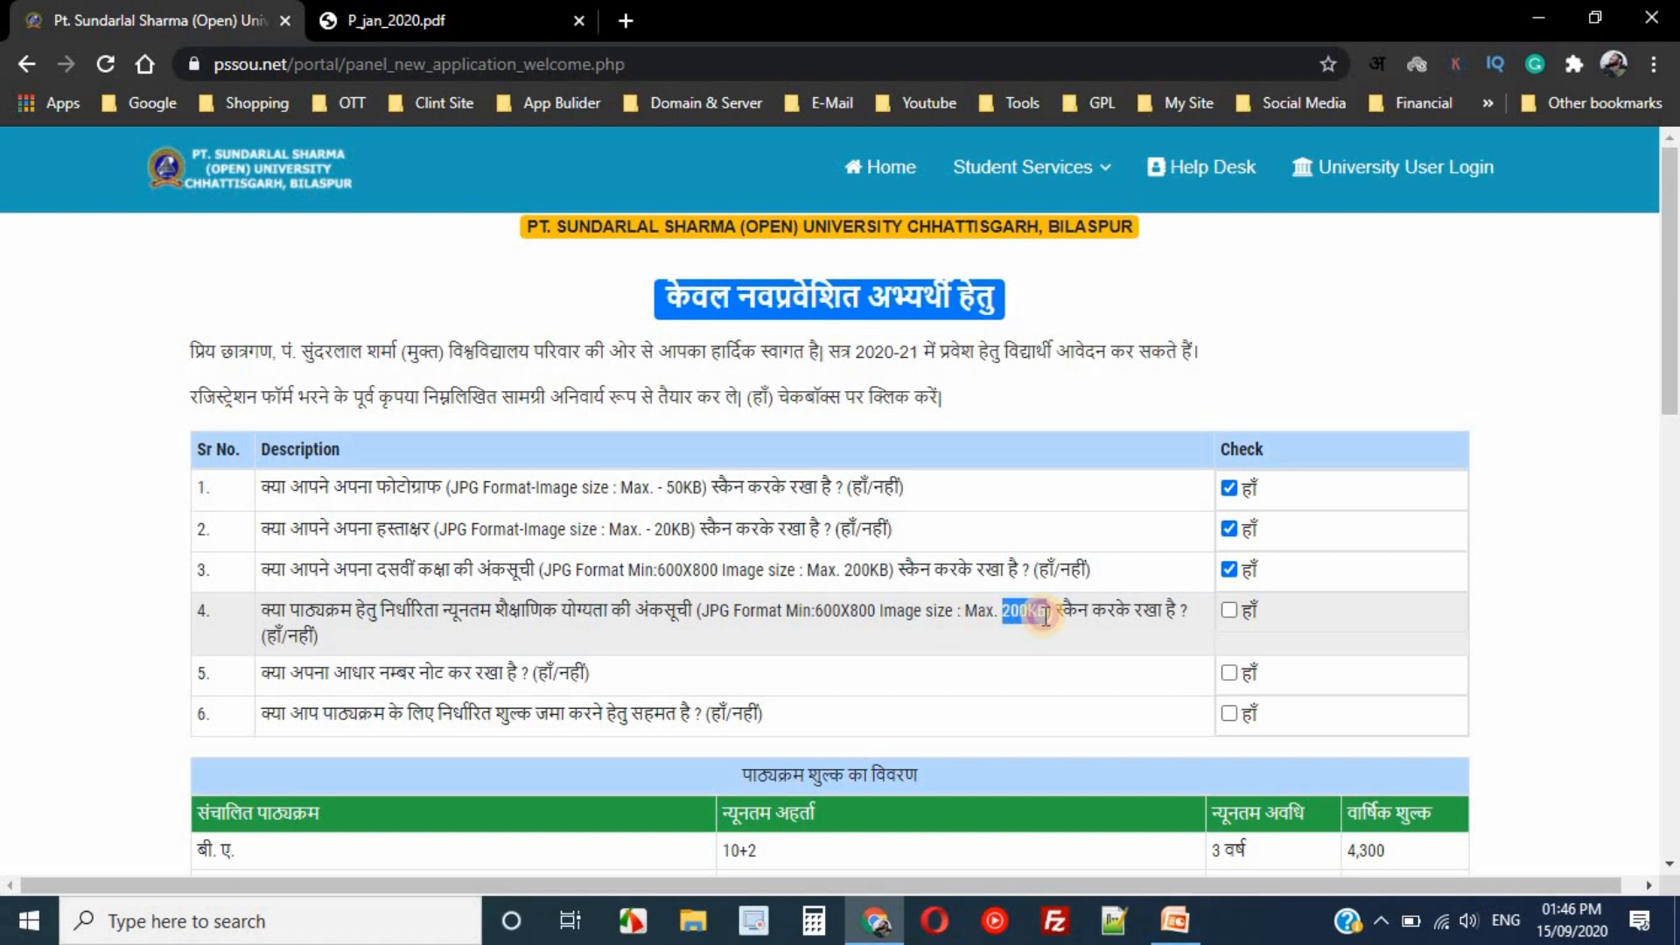
left_click(1043, 615)
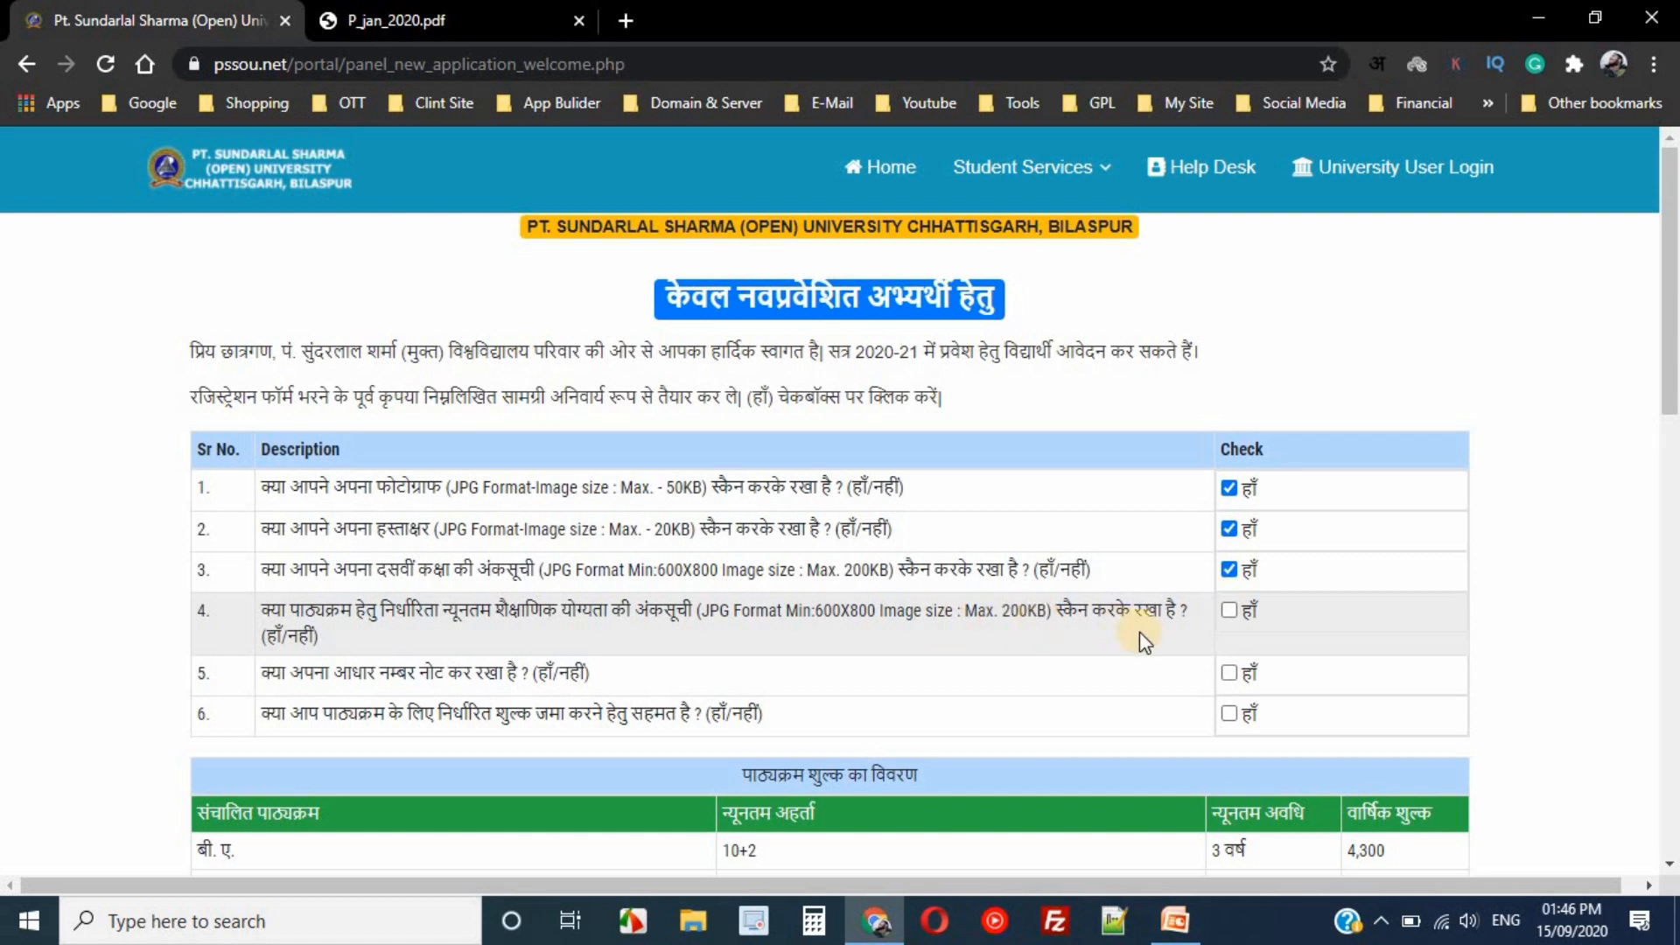
double_click(1234, 611)
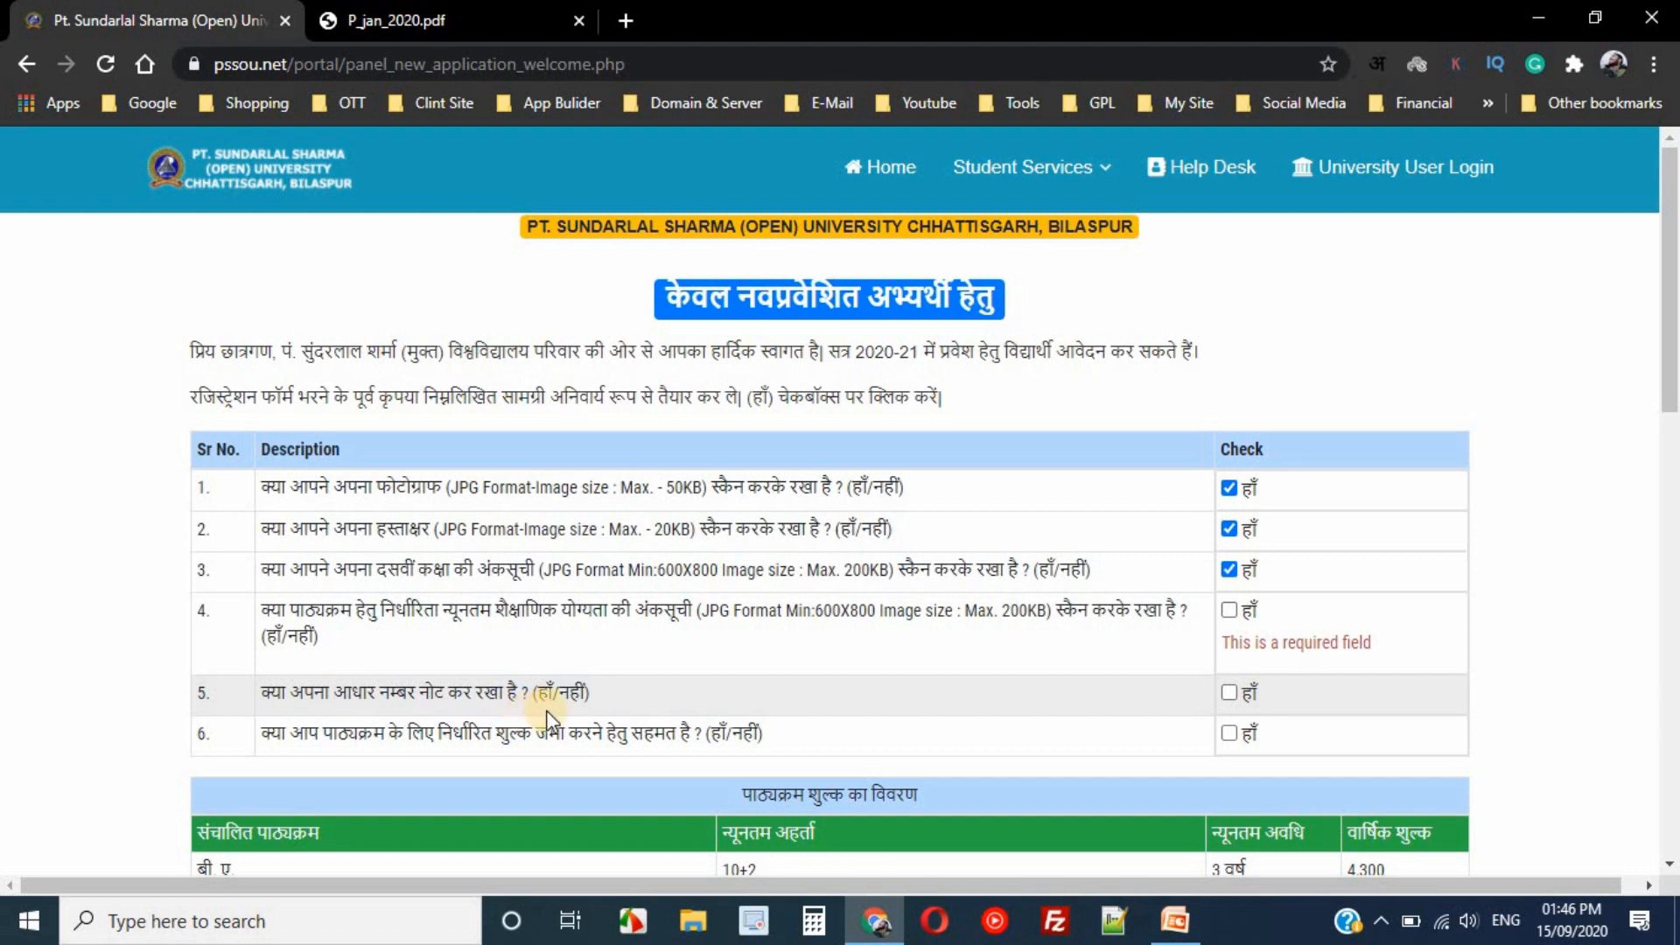
triple_click(266, 695)
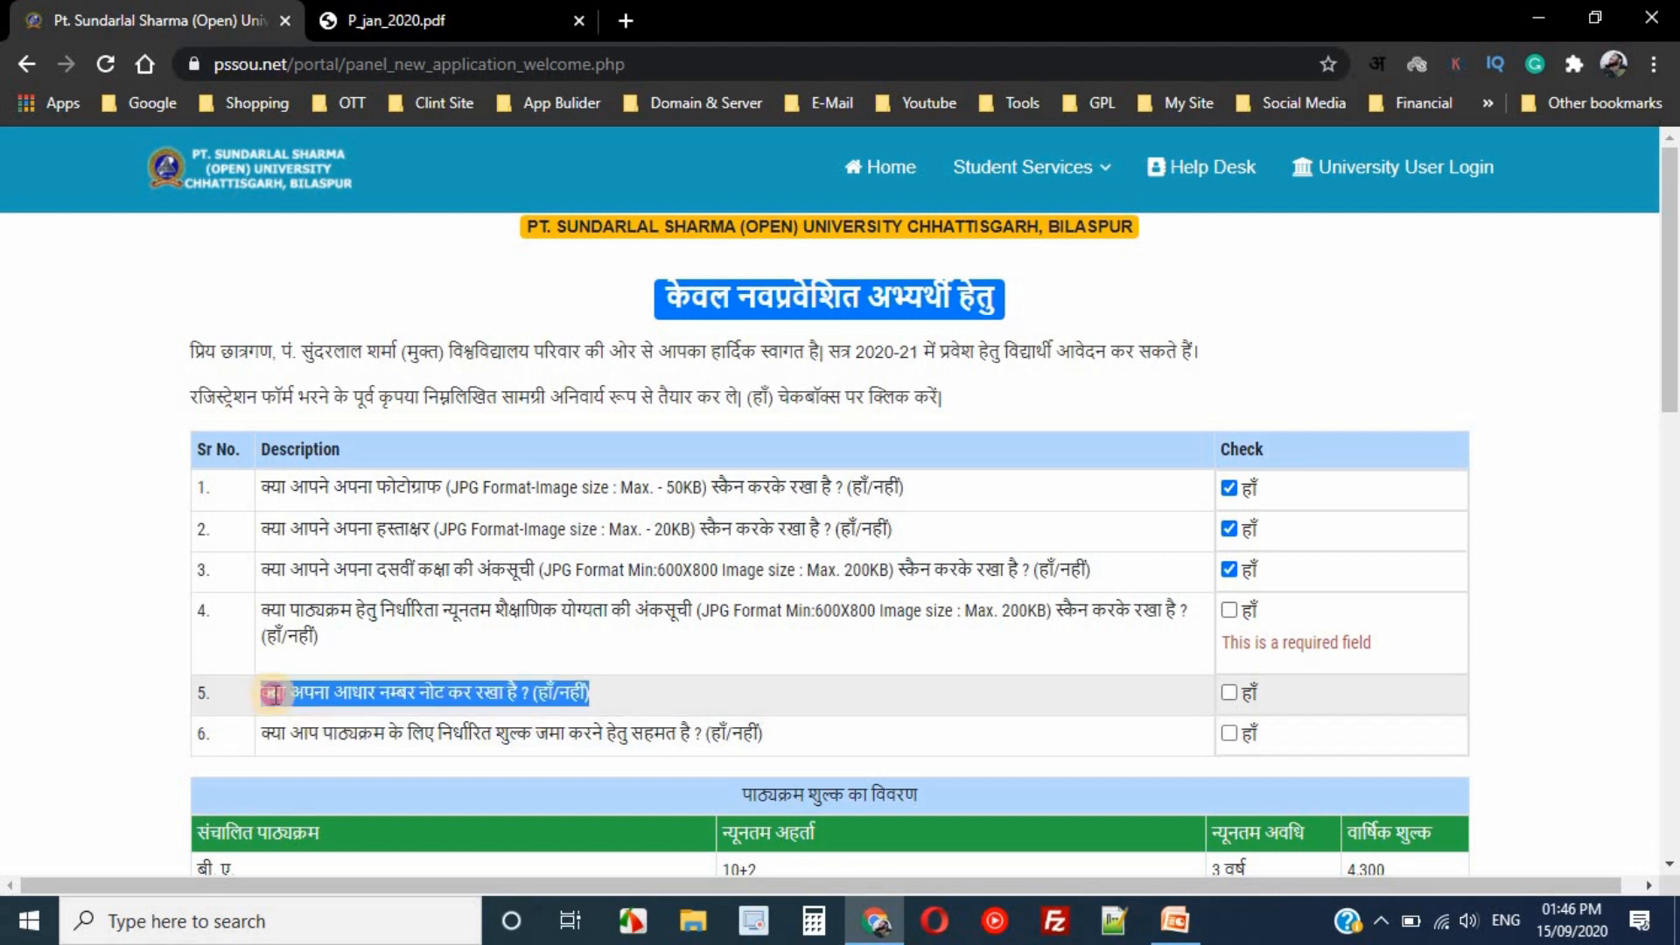
double_click(410, 698)
triple_click(330, 694)
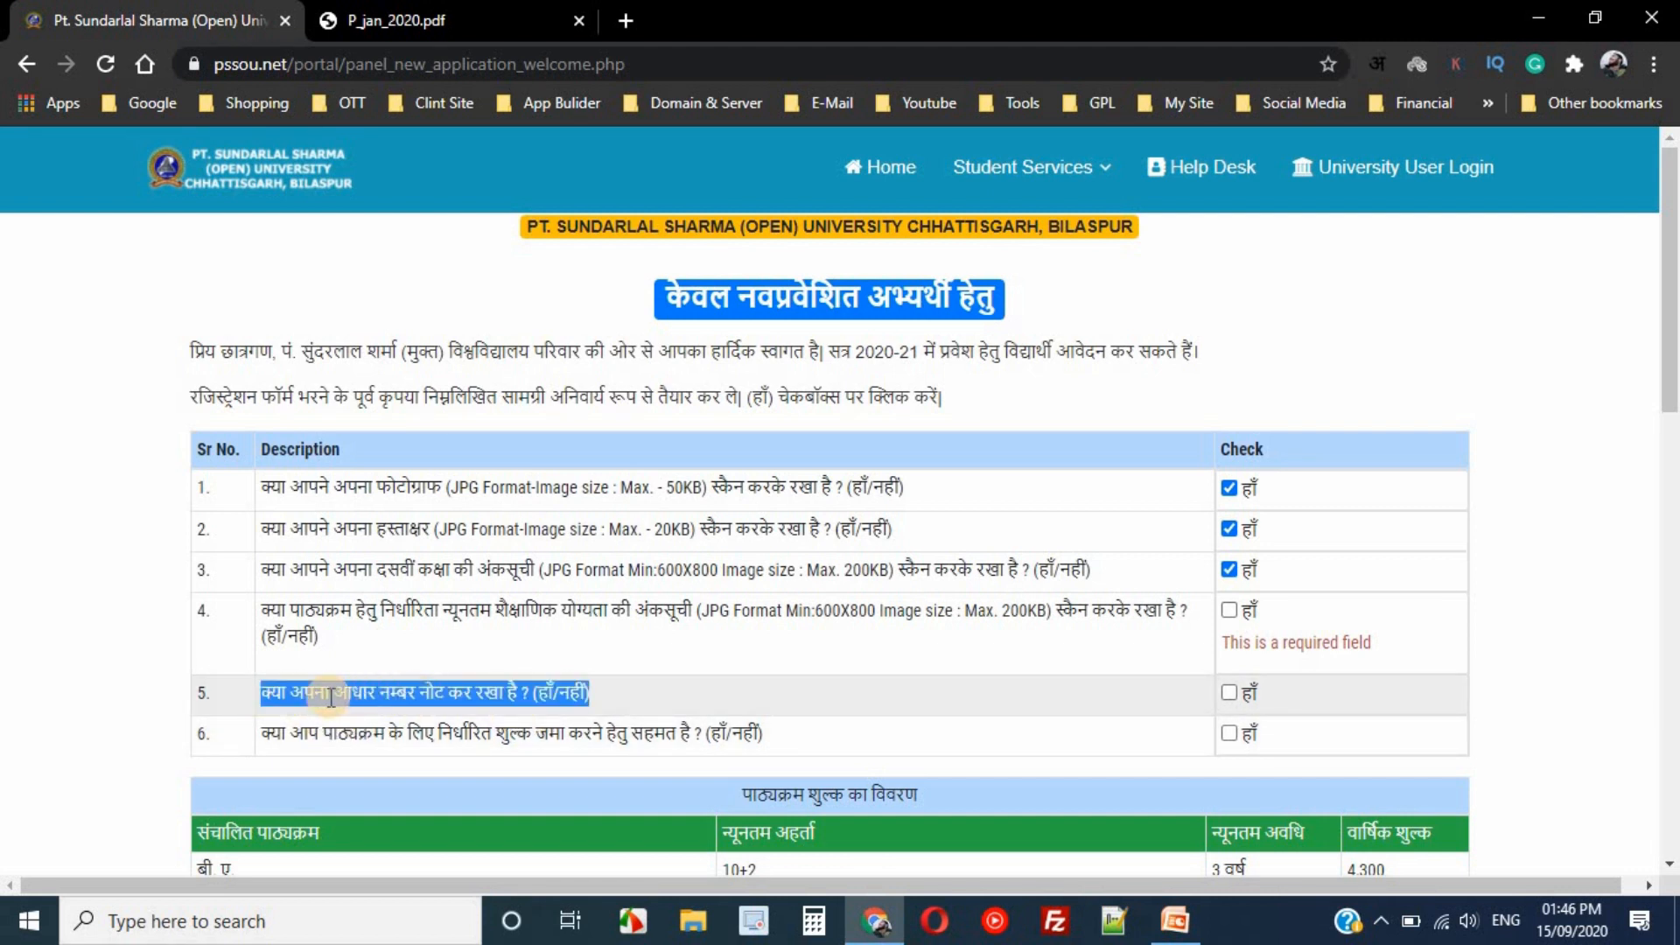
left_click(820, 703)
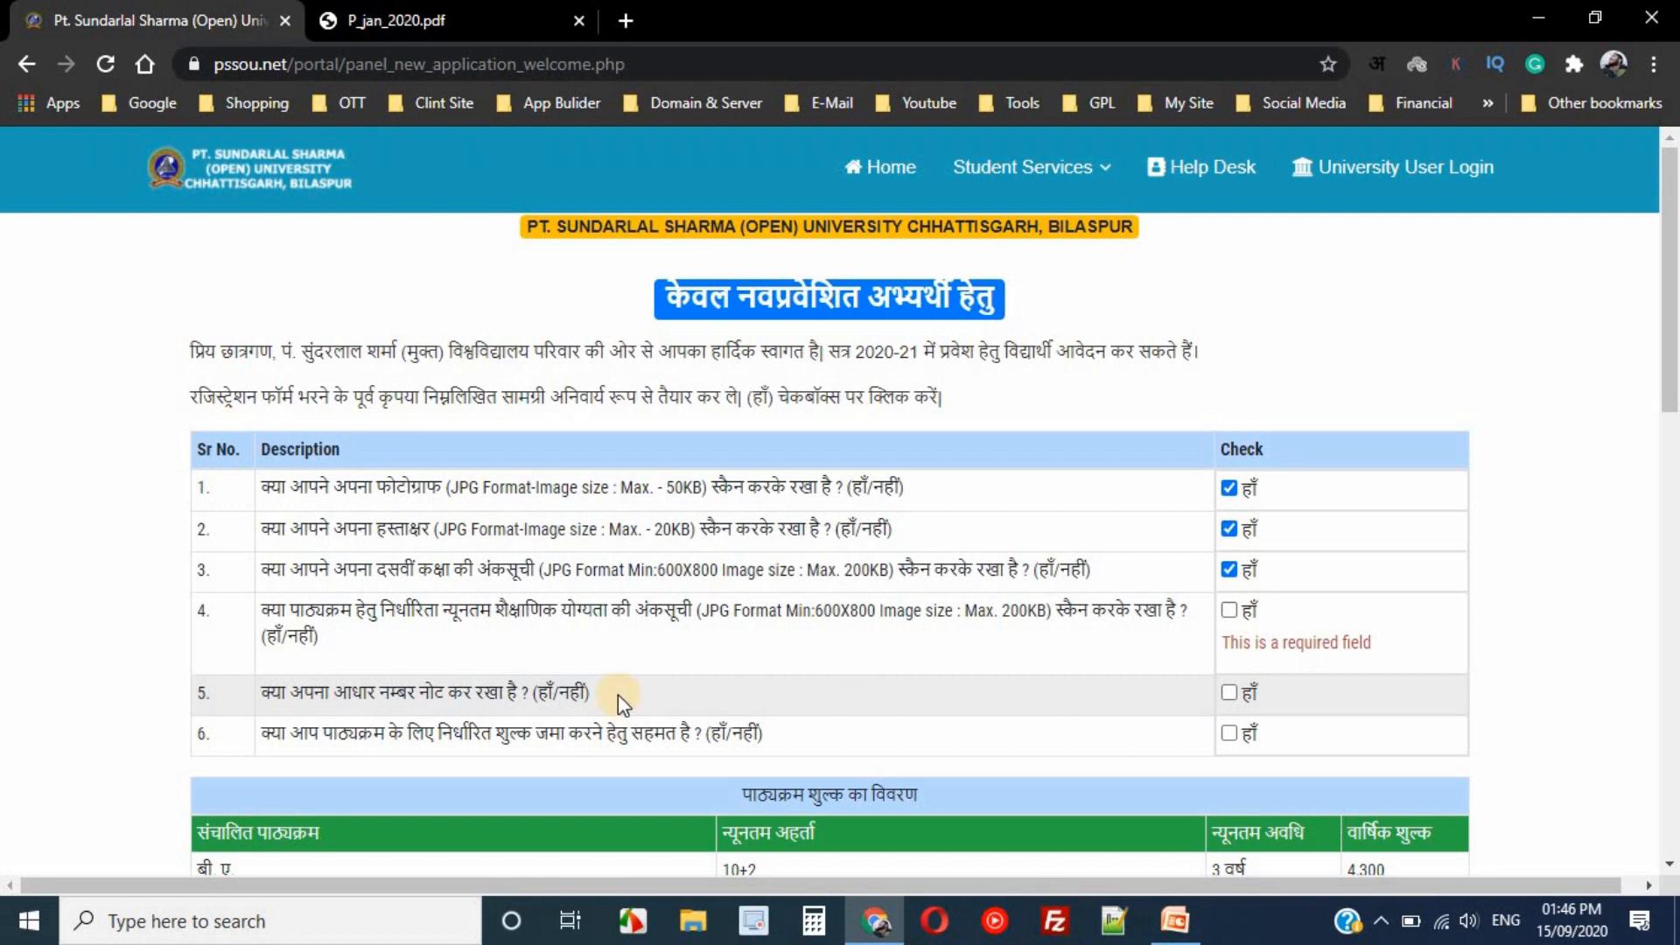
left_click(1229, 694)
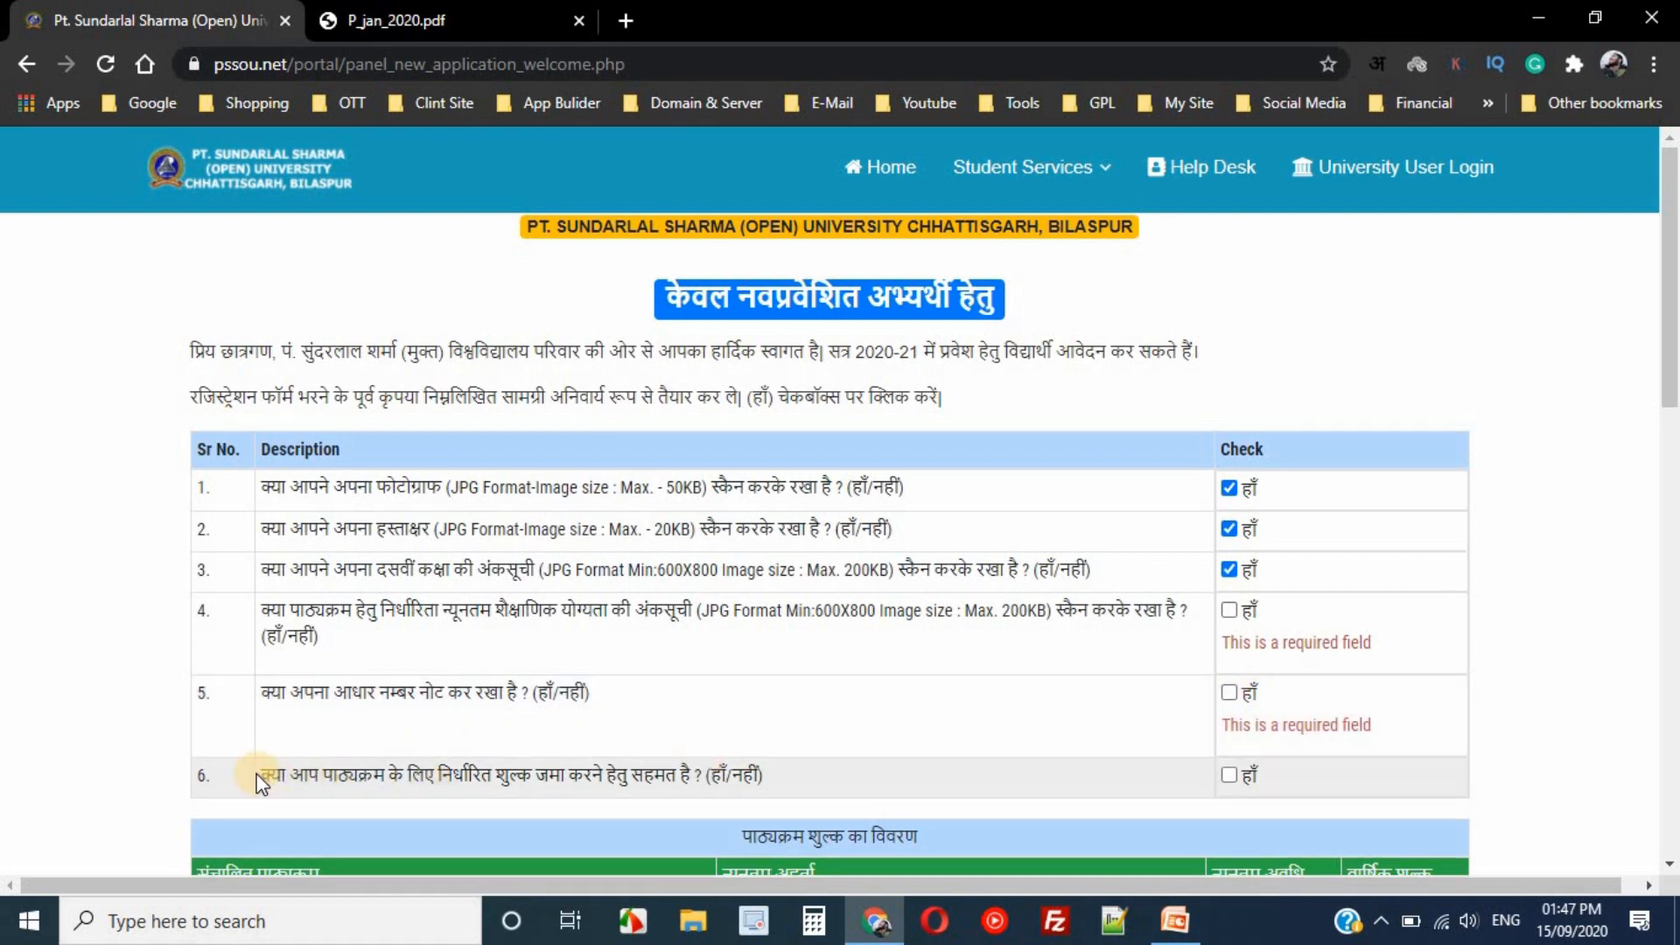
- Tick हाँ for item 6 (fee agreement), then for items 5 and 4
triple_click(260, 774)
left_click_drag(260, 774, 788, 782)
left_click(573, 778)
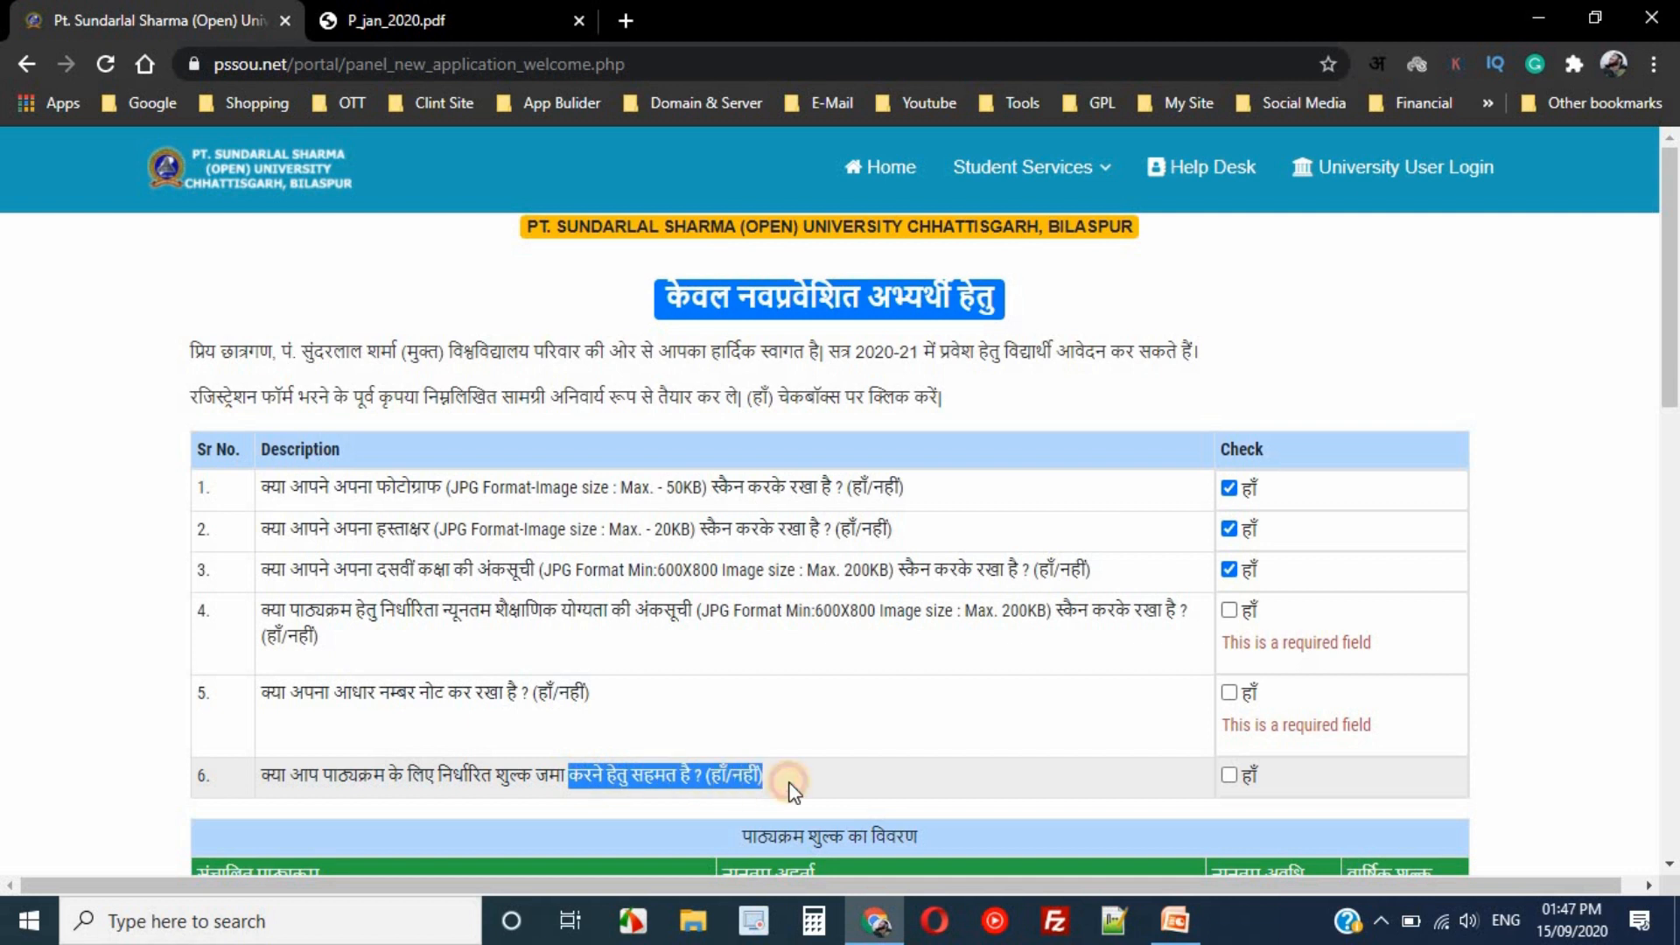
left_click(788, 782)
left_click(1229, 775)
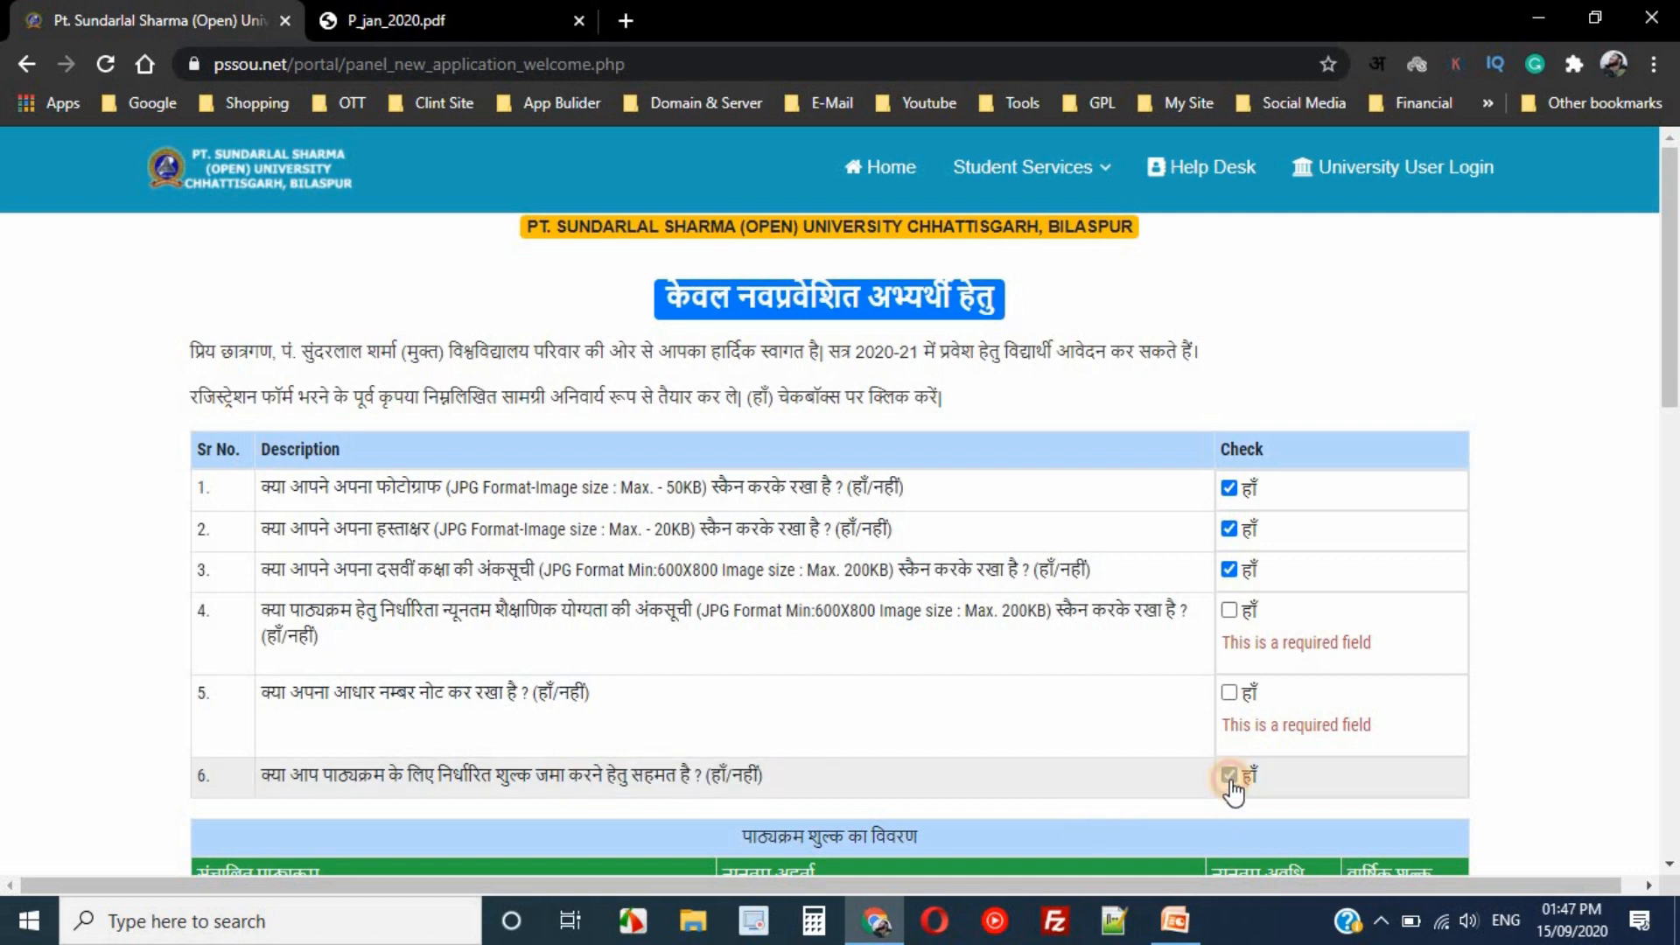
left_click(1229, 693)
left_click(1230, 609)
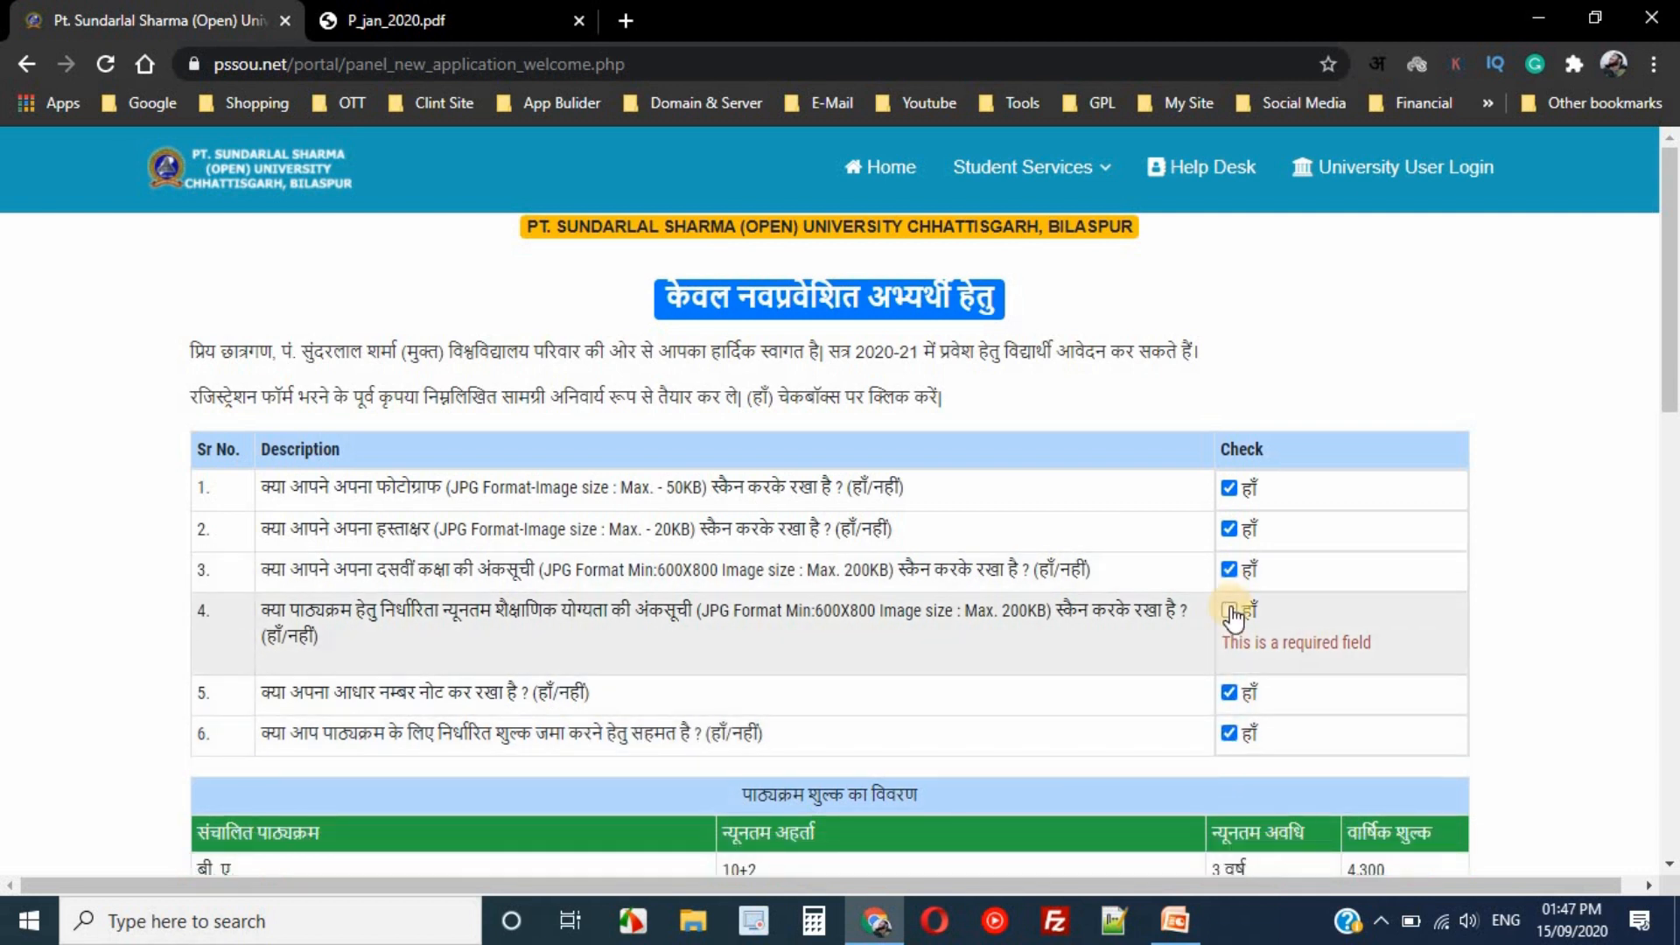
- Scroll past the course fee table and go to the New Student Registration Form 2020-21
left_click_drag(1671, 300, 1673, 372)
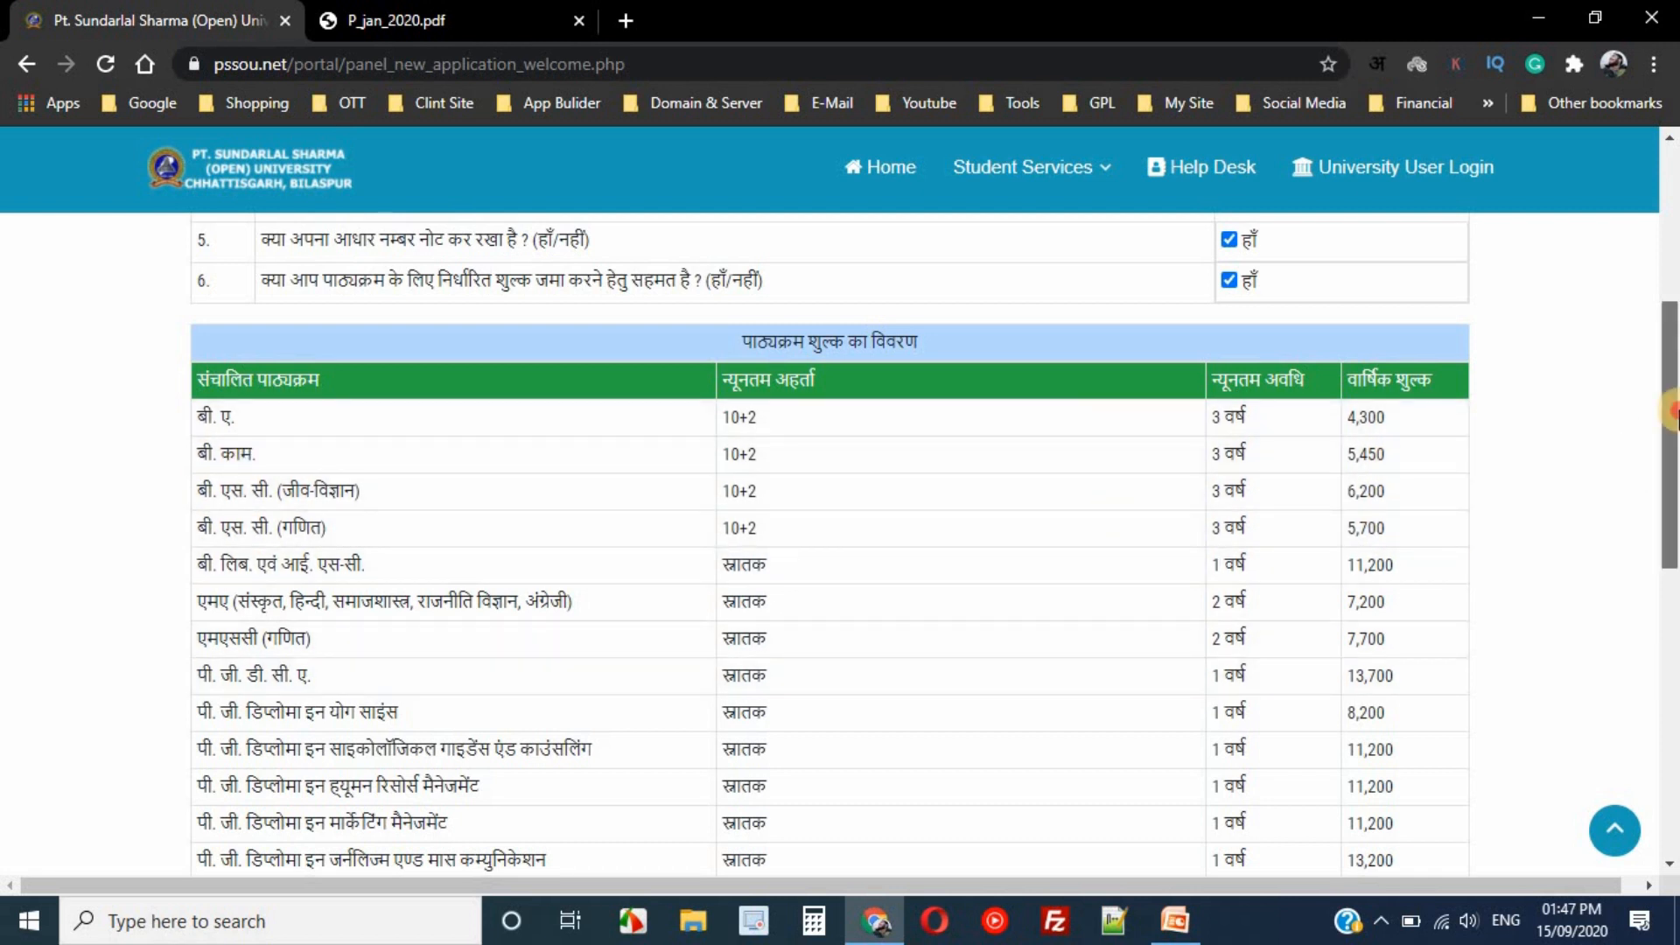
left_click_drag(1671, 410, 1671, 704)
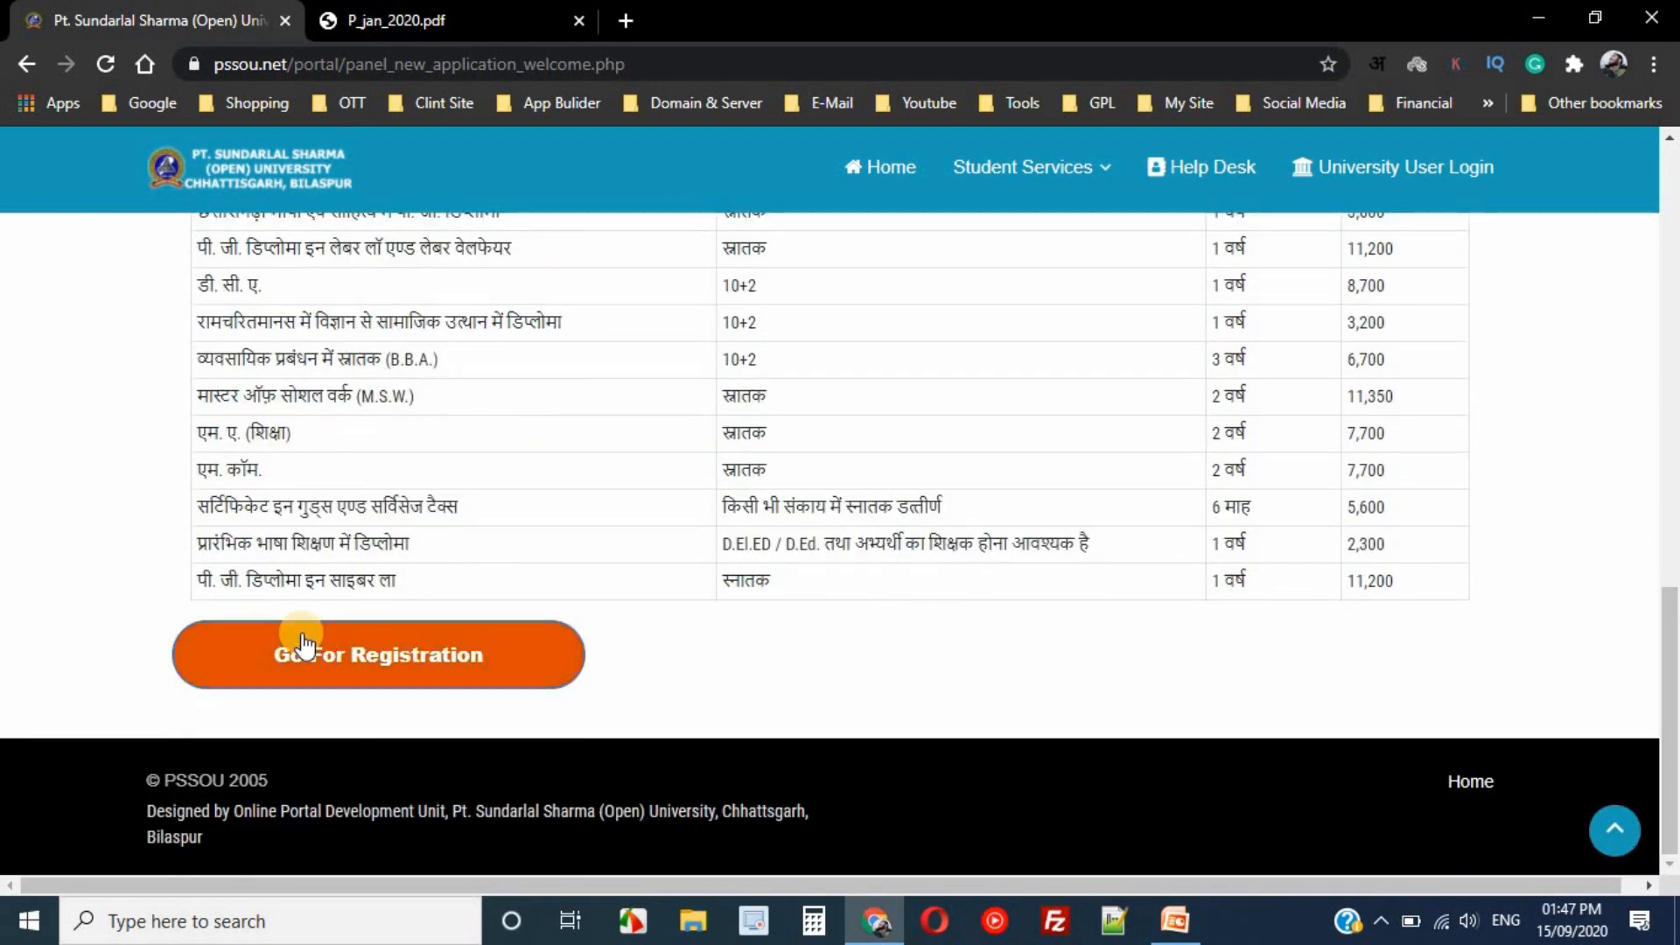
left_click(414, 670)
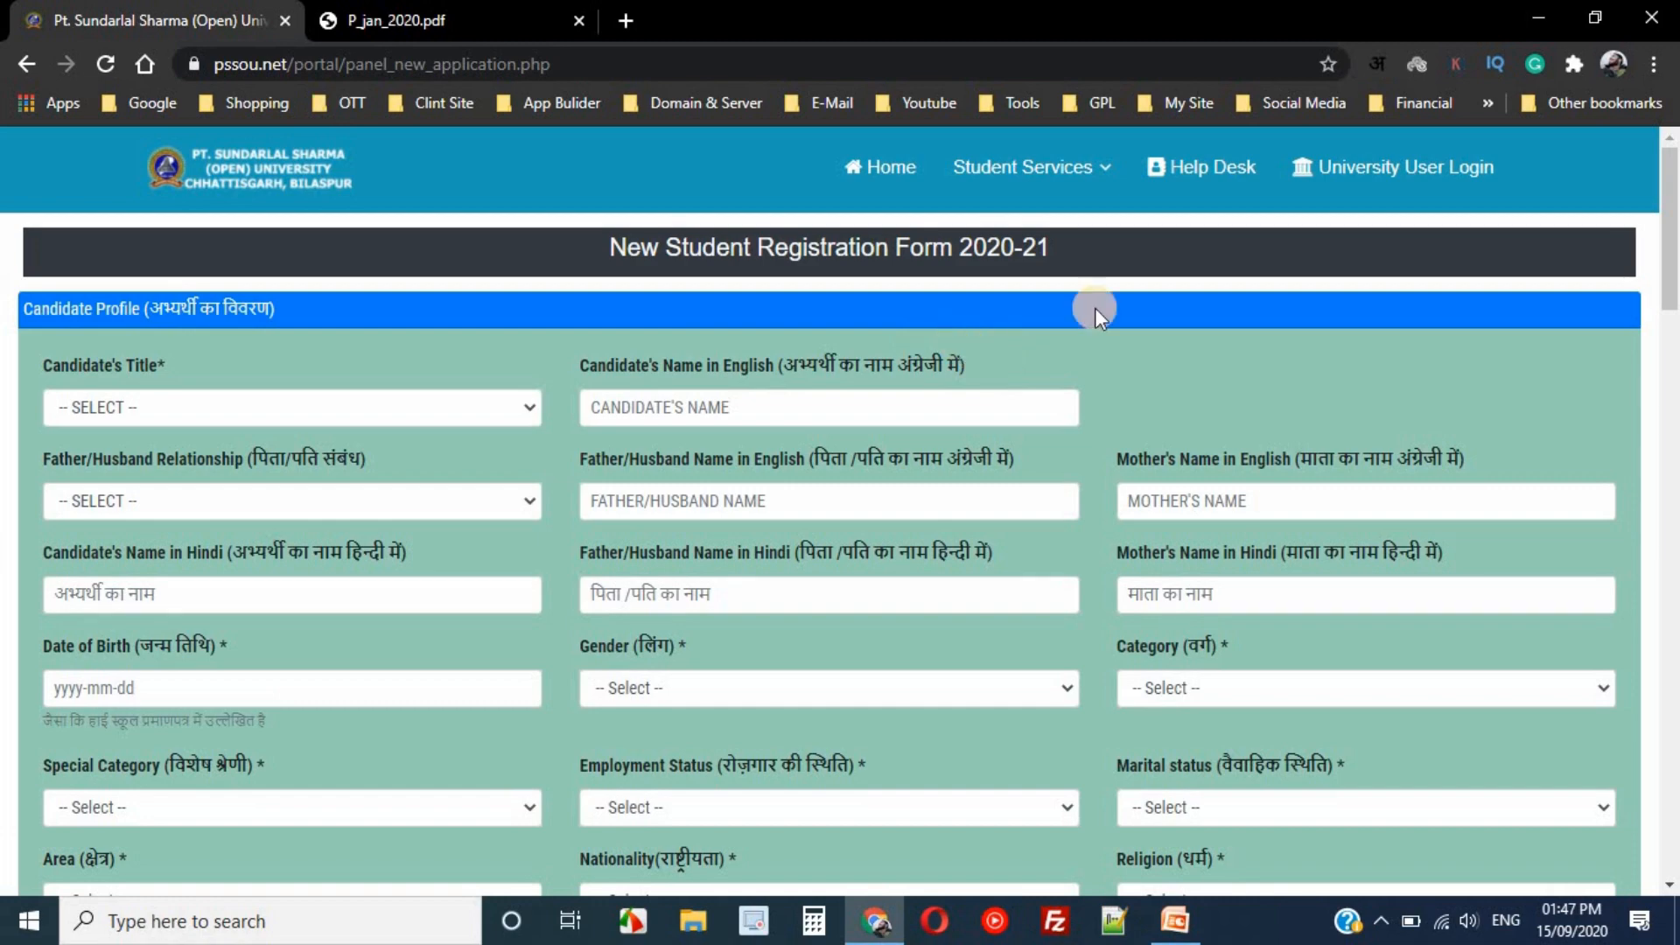
- Set the Candidate's Title to SHRI
mouse_move(1674, 210)
left_mouse_down()
mouse_move(1673, 770)
mouse_move(1674, 193)
left_mouse_up()
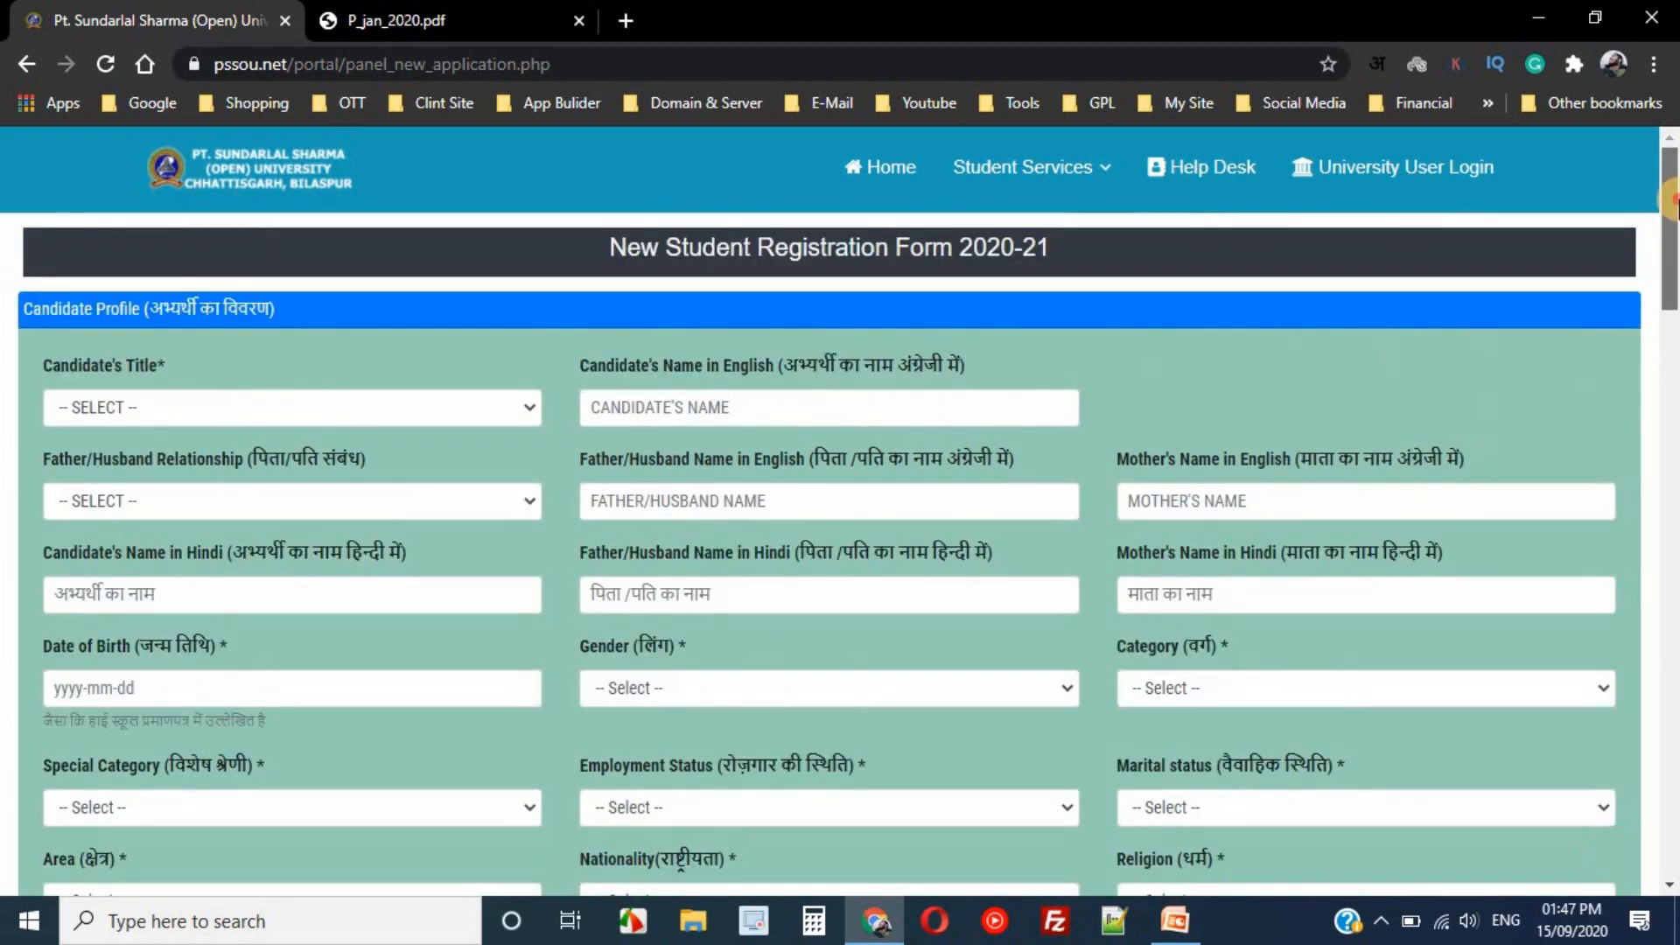
left_click(259, 412)
left_click(255, 446)
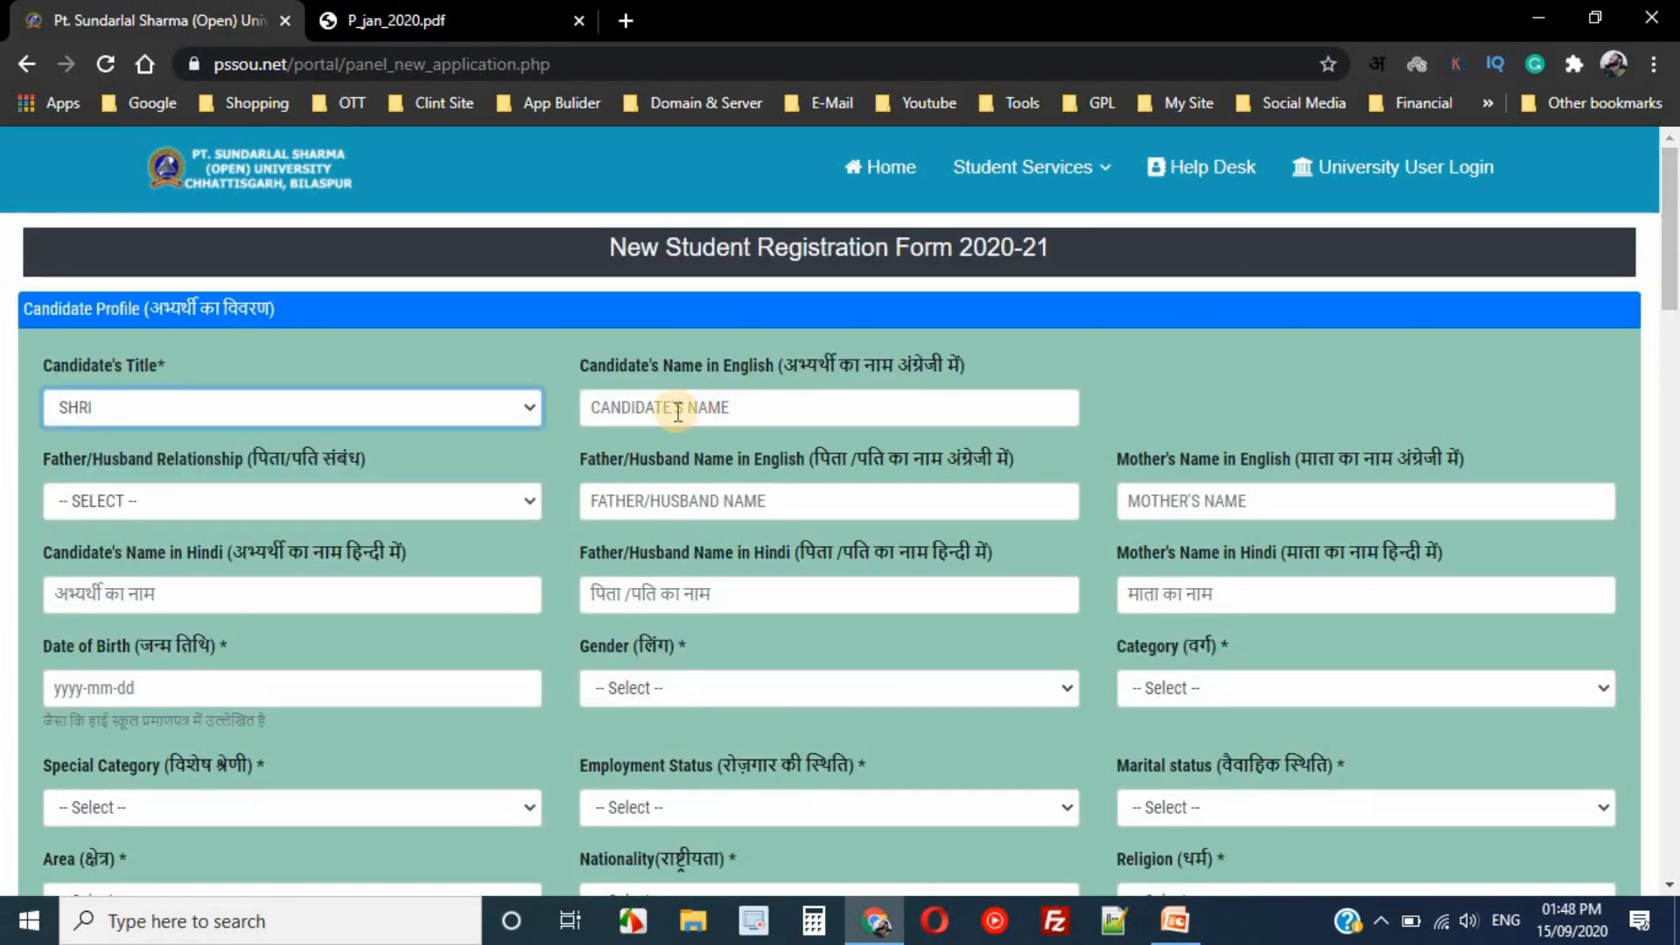
left_click(460, 396)
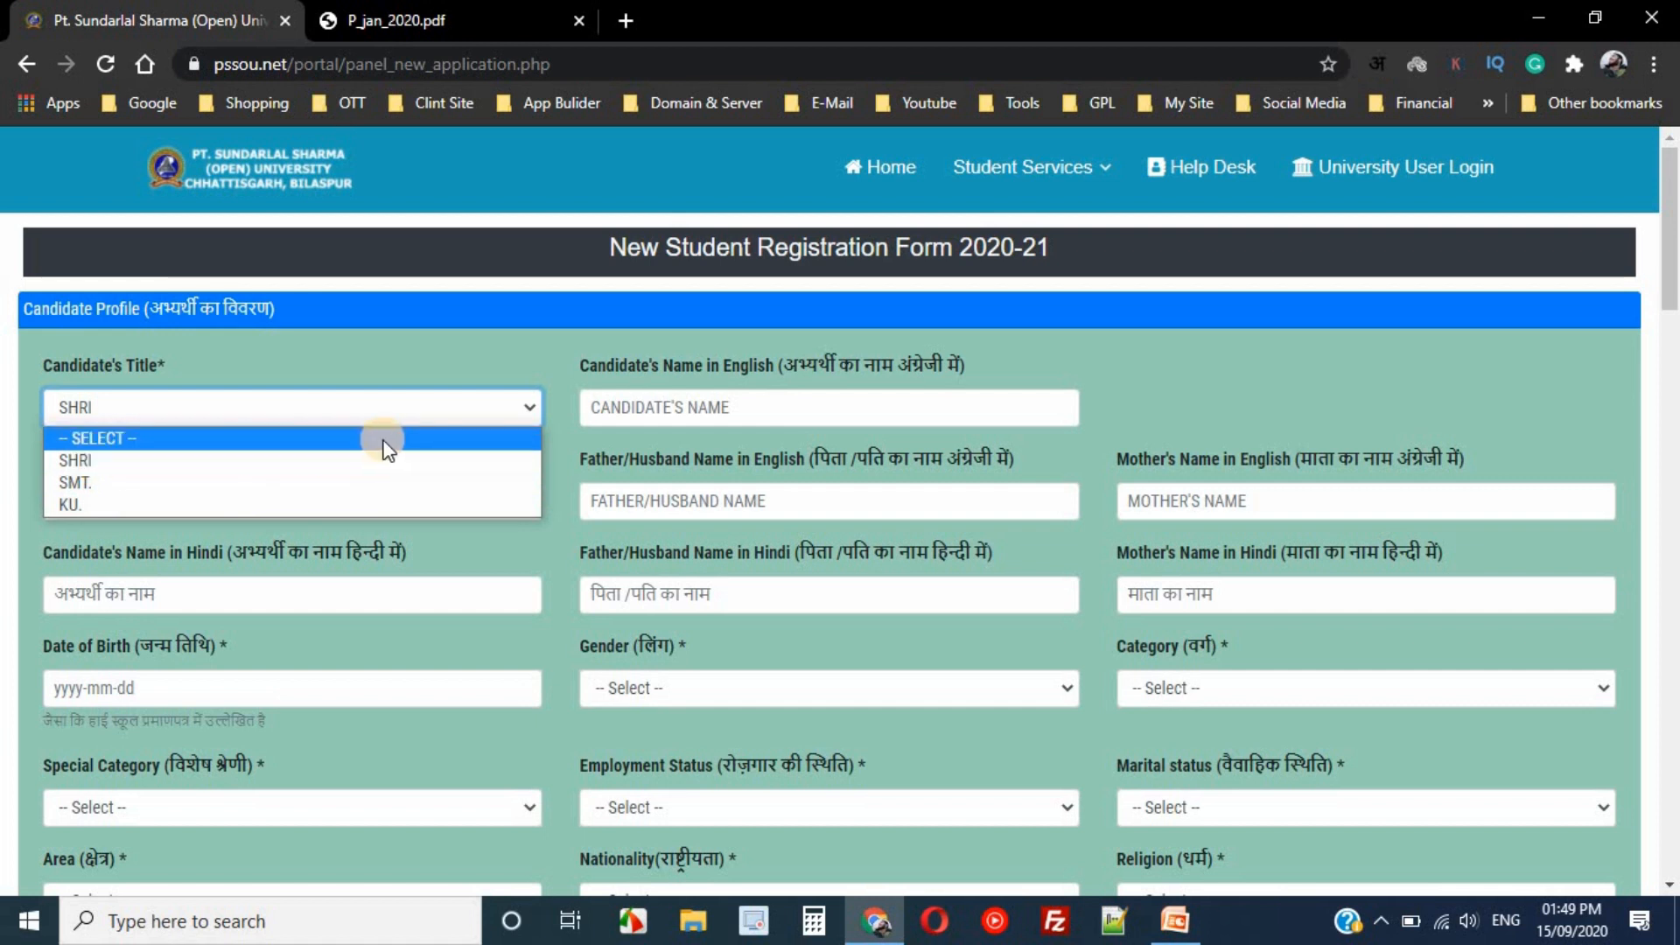
left_click(84, 468)
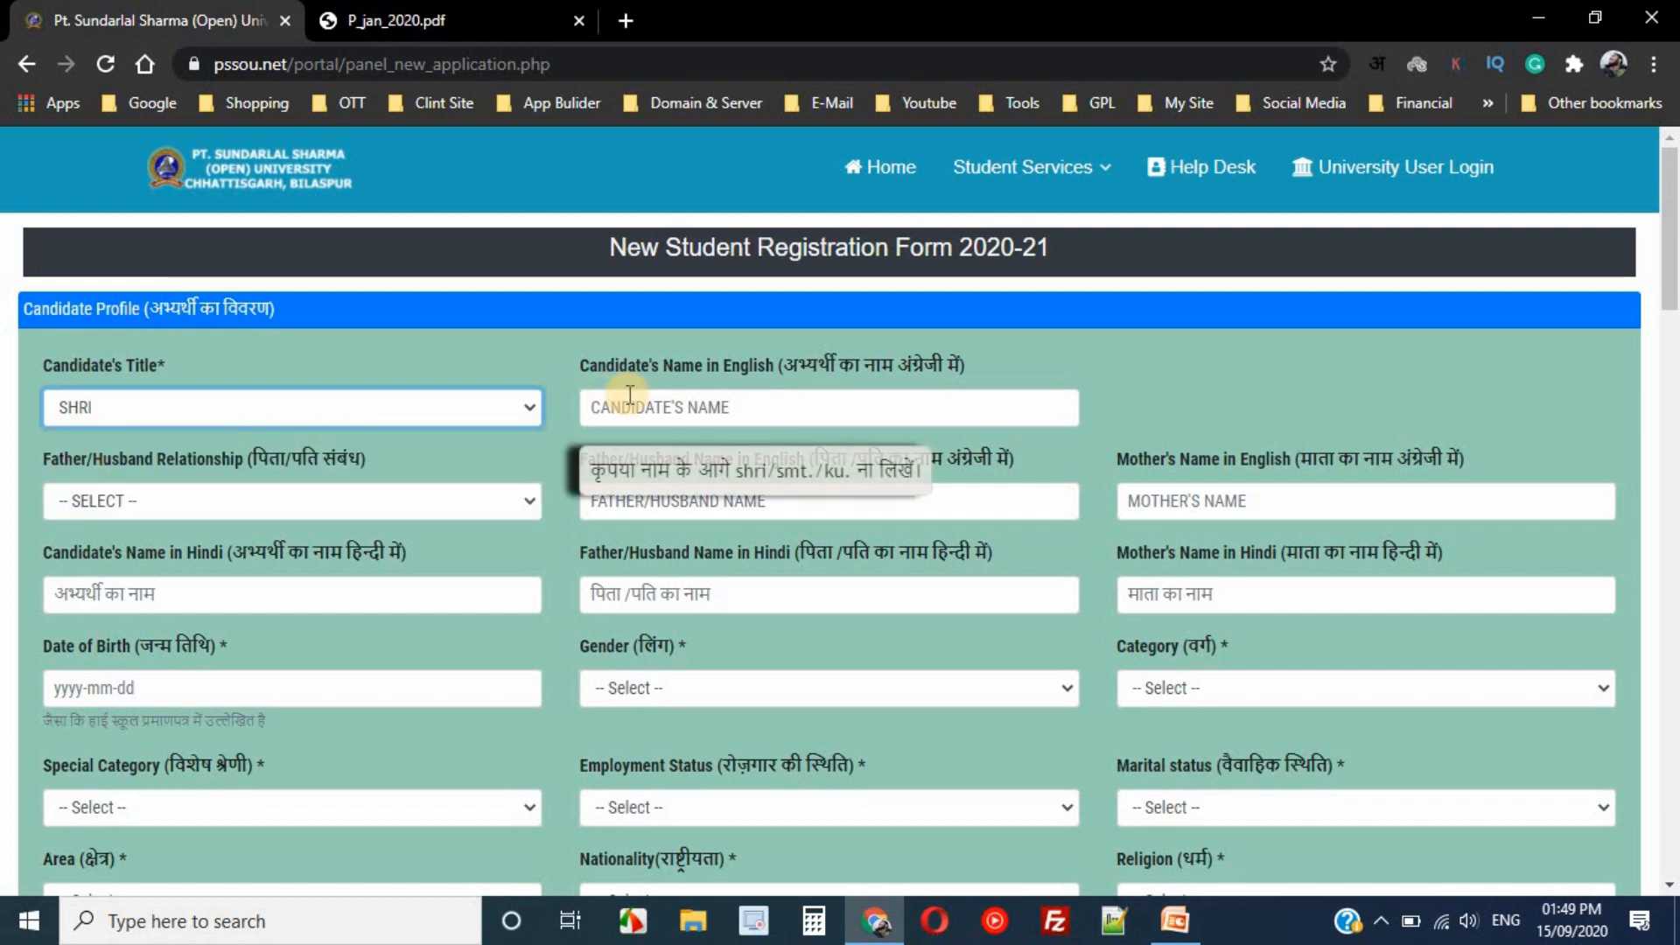
- Enter the candidate's English name and choose FATHER as the relationship
left_click(716, 398)
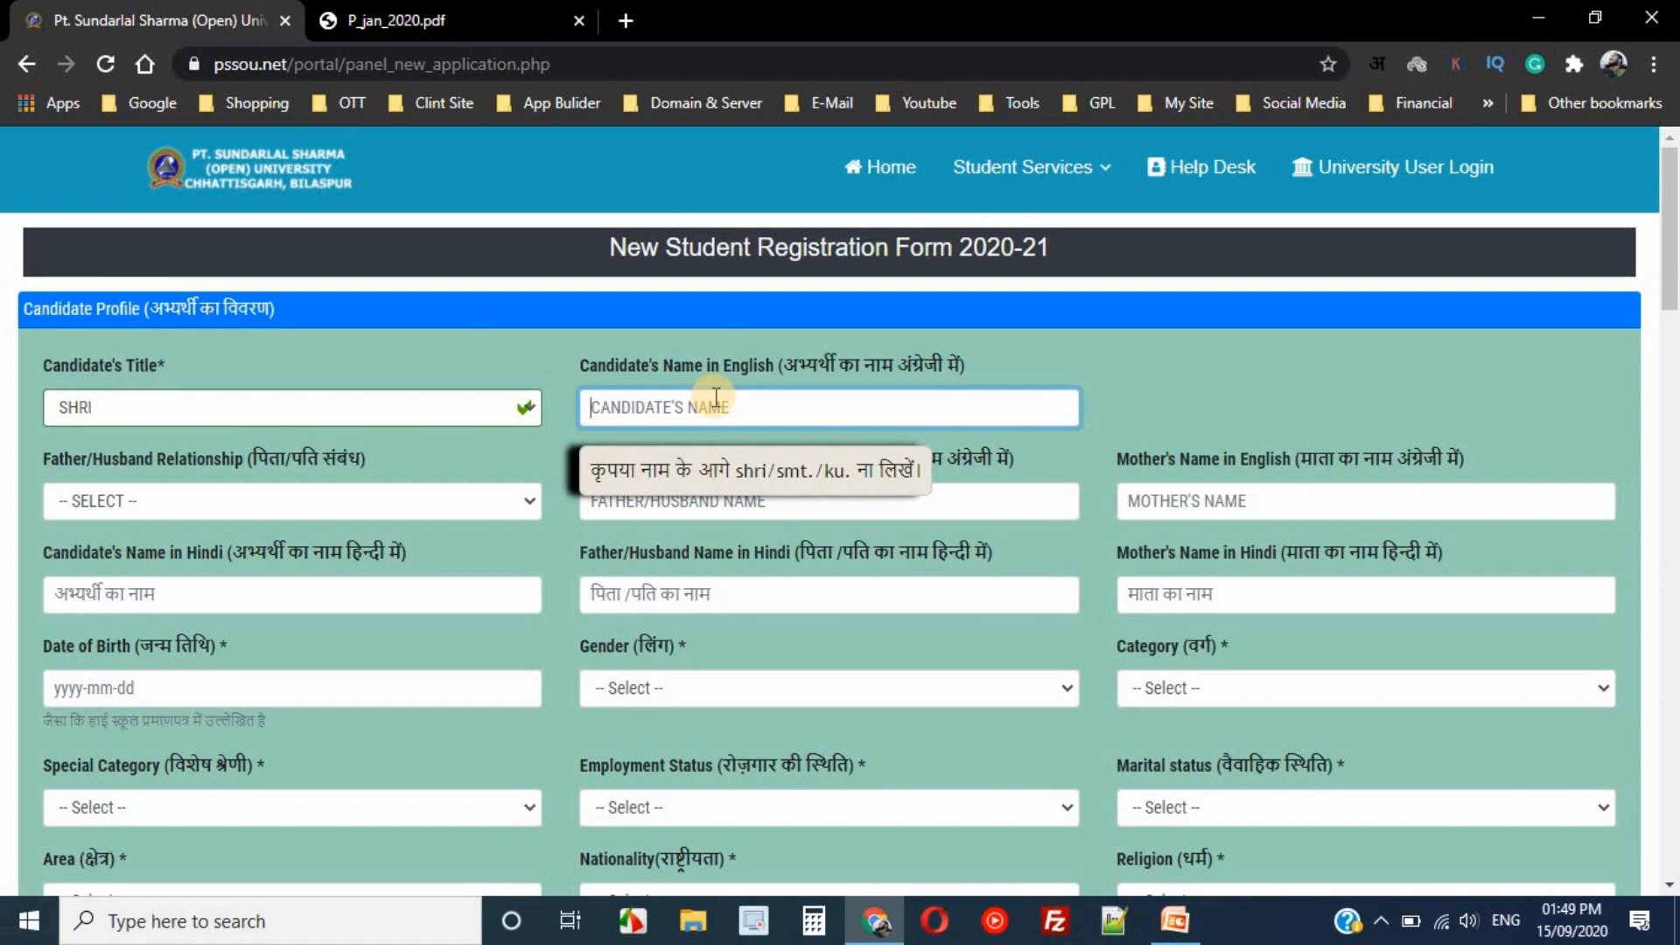
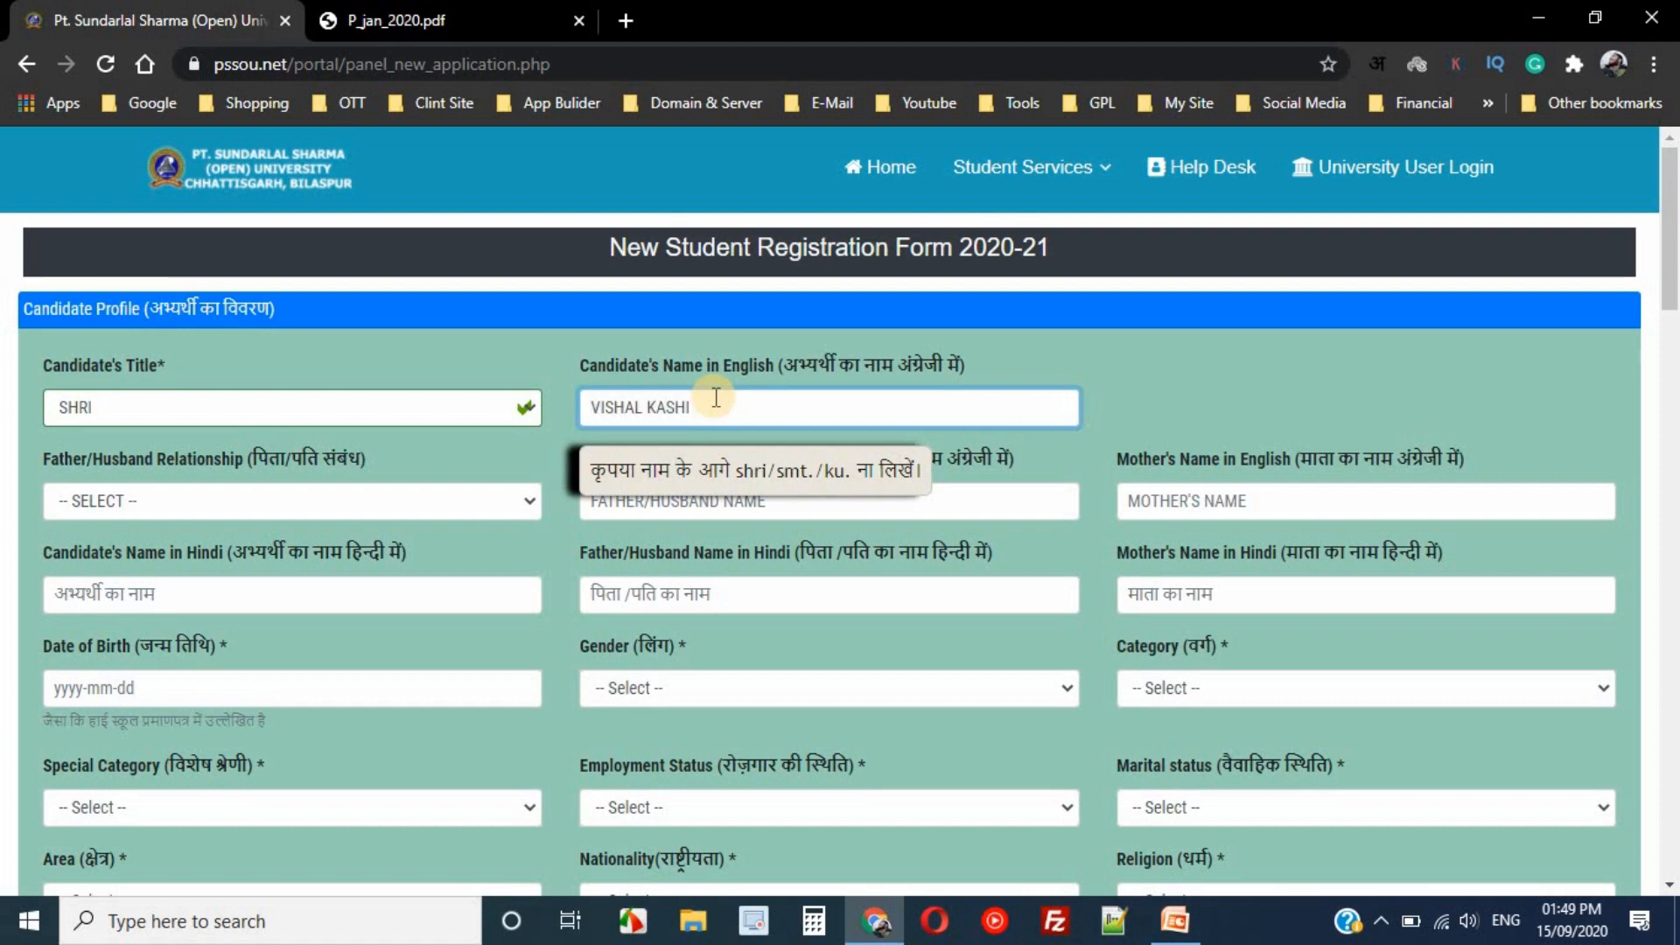
key("Tab")
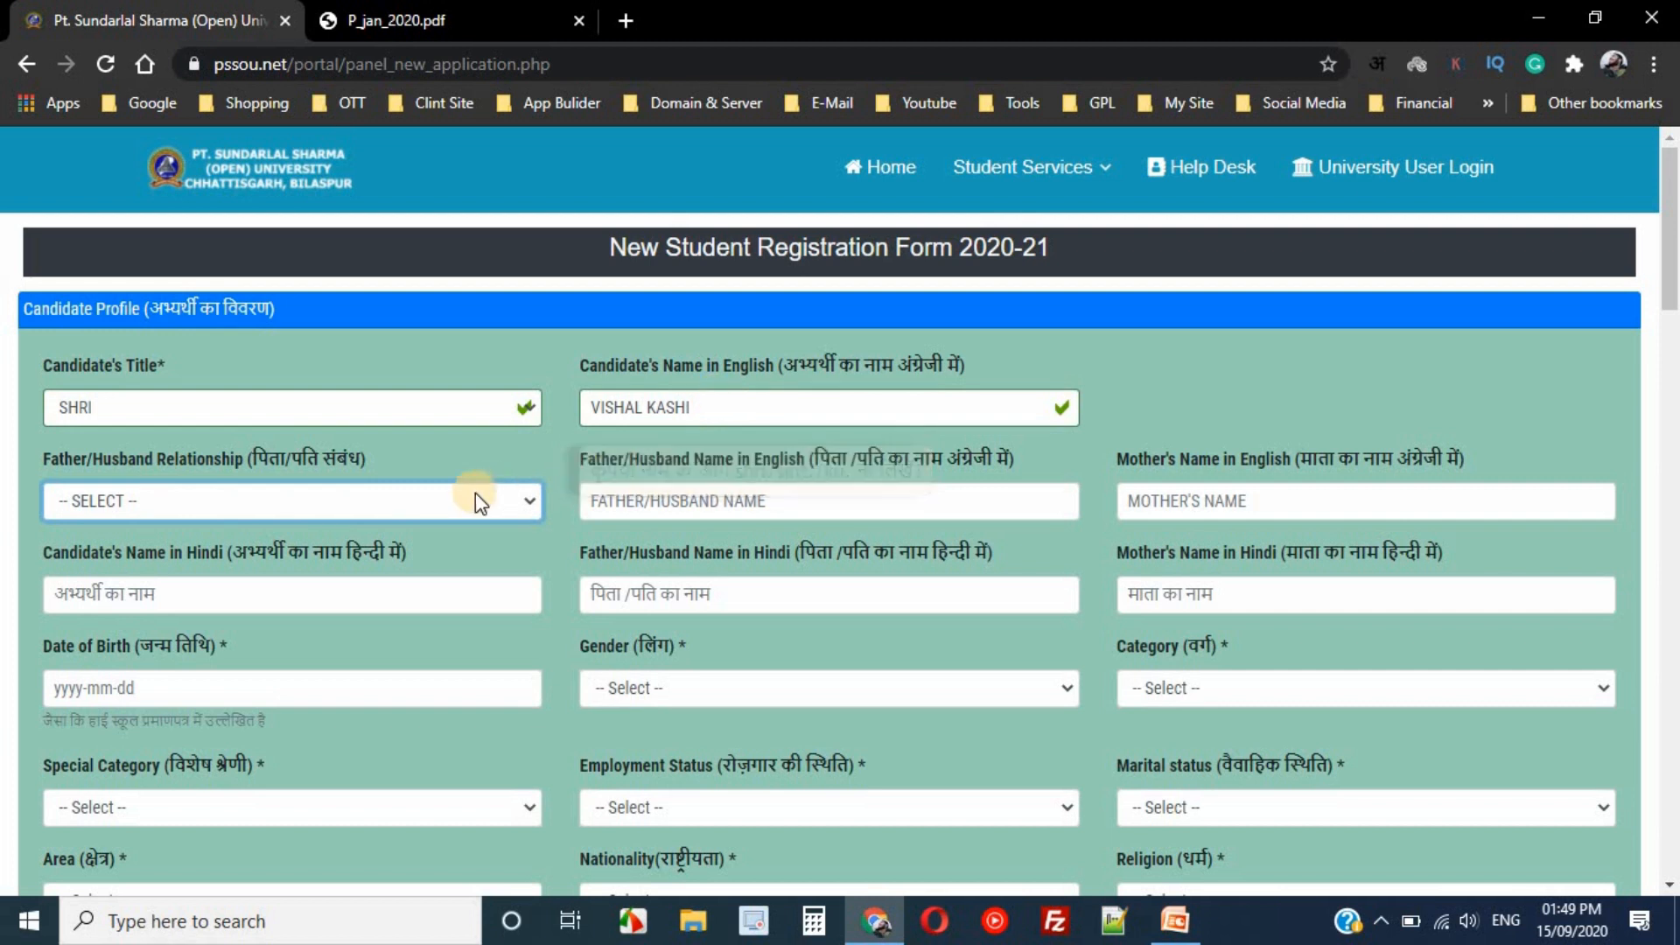
left_click(427, 512)
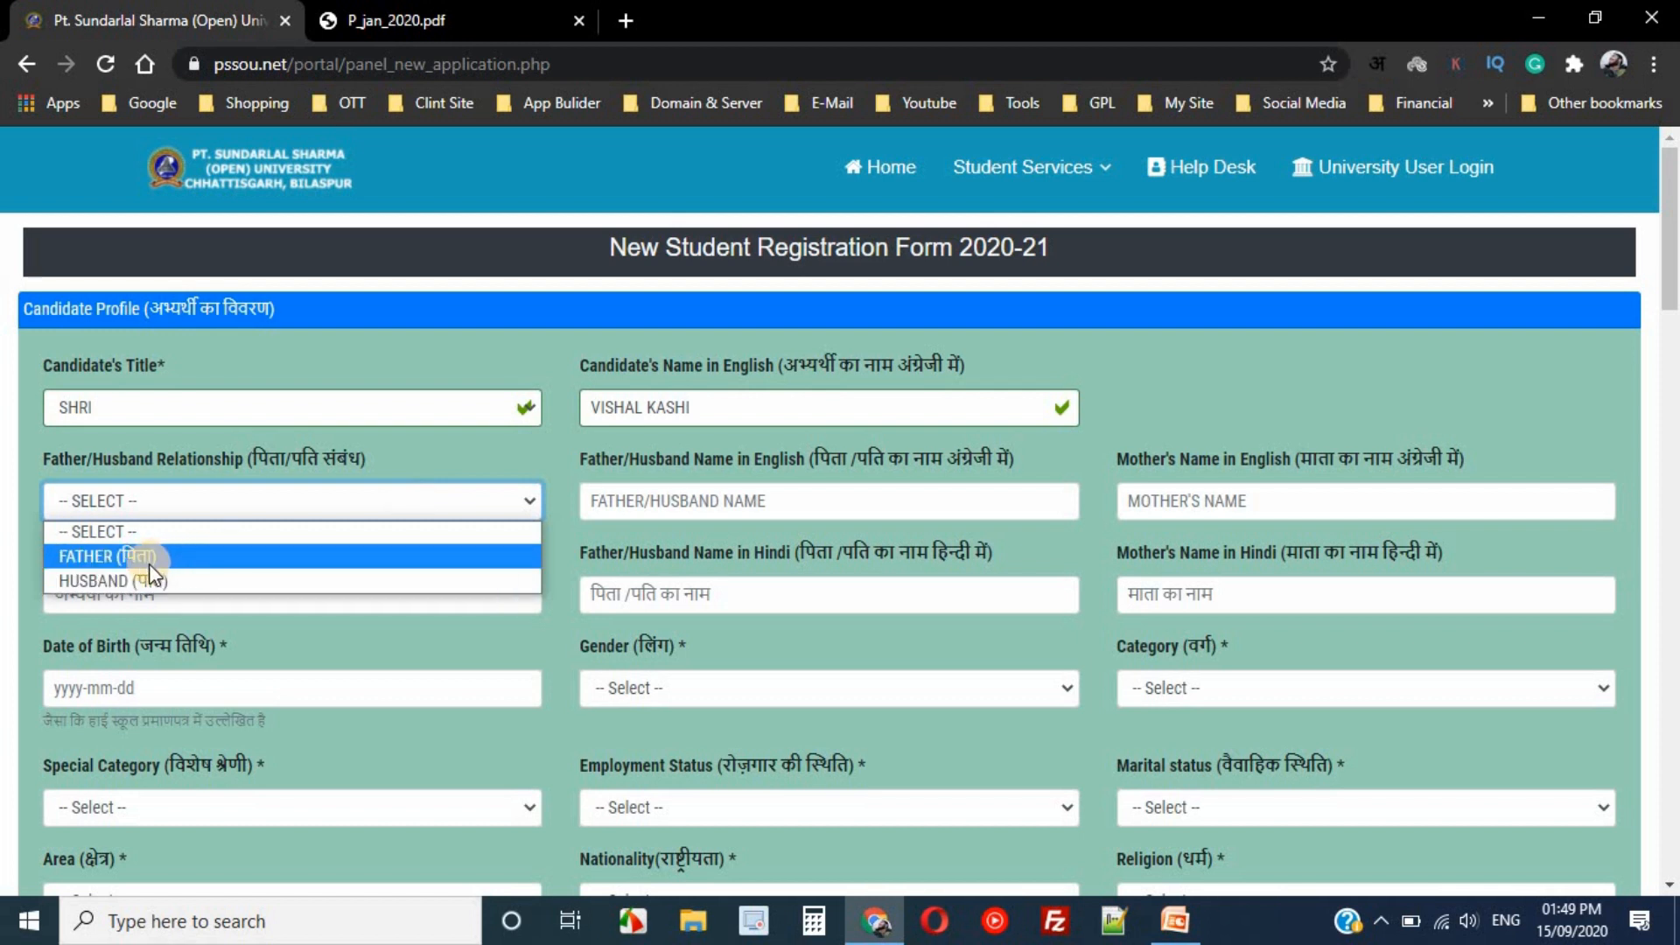
left_click(103, 557)
- Enter the father's and mother's English names, then begin the candidate's Hindi name
left_click(663, 500)
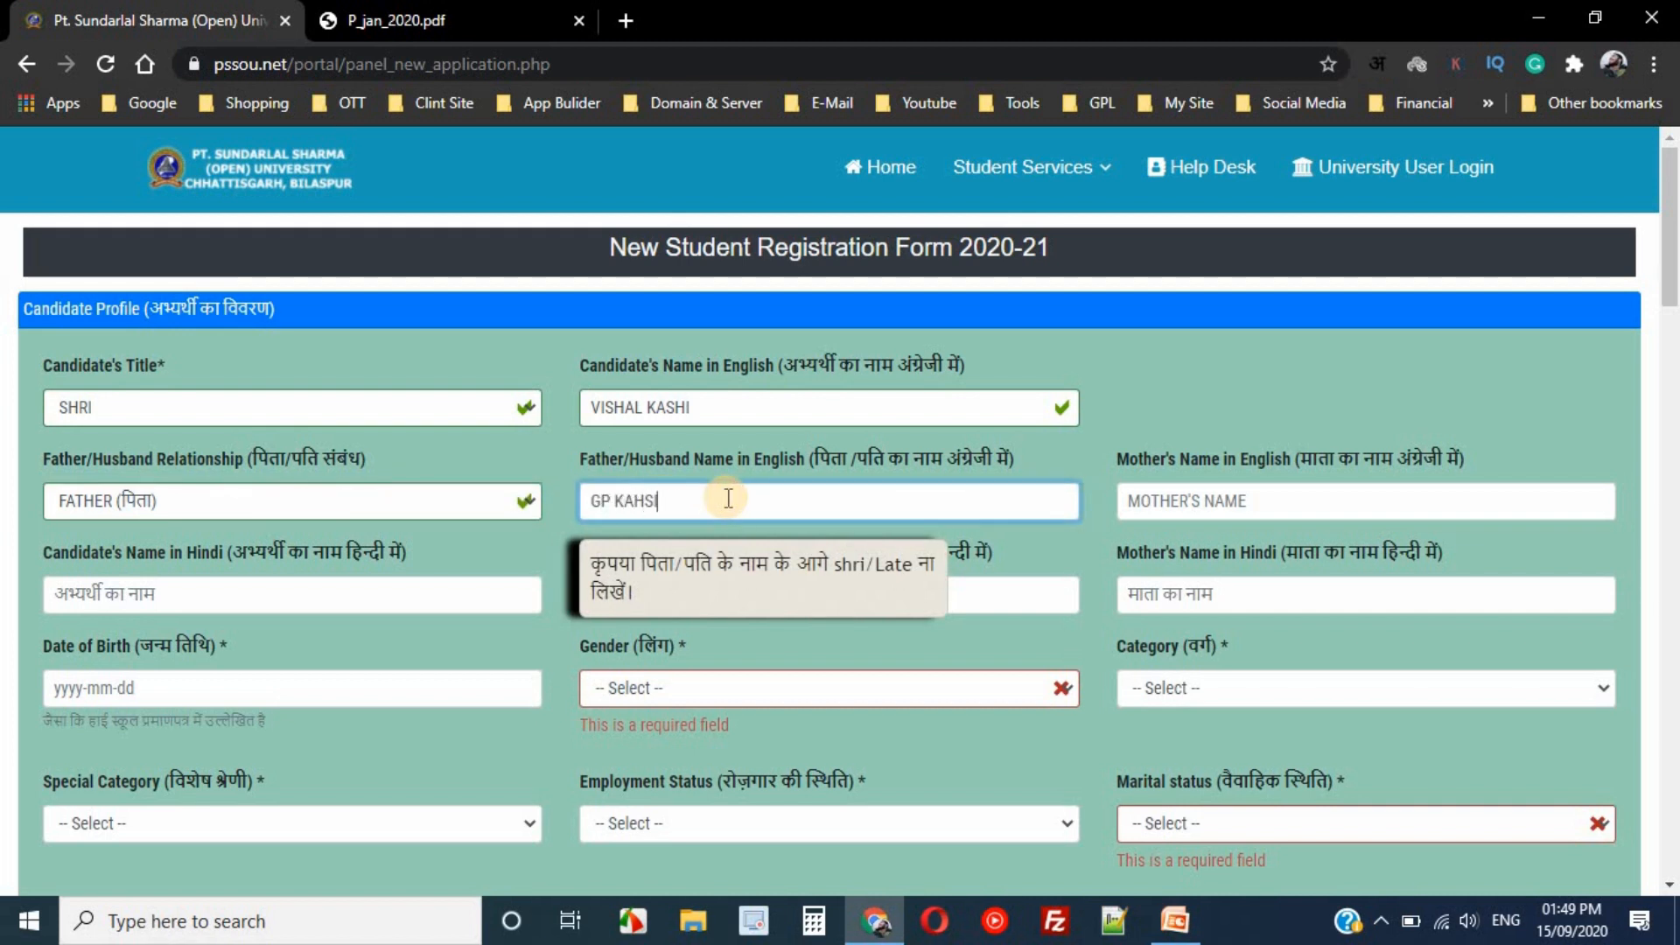
key("Tab")
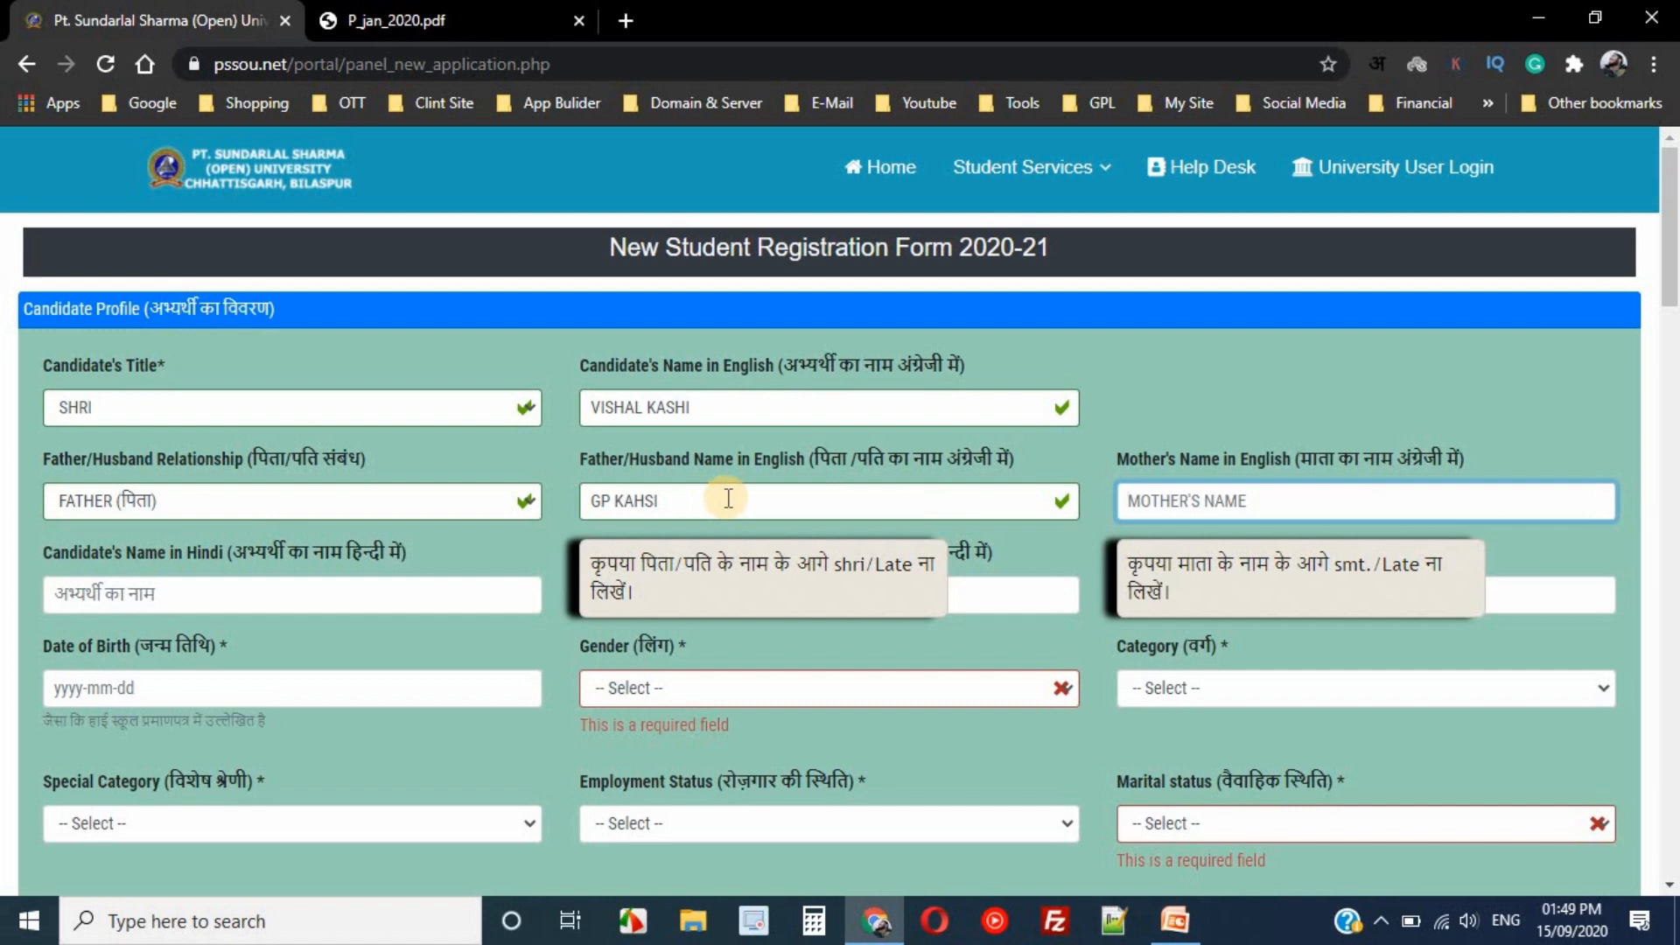
key("Tab")
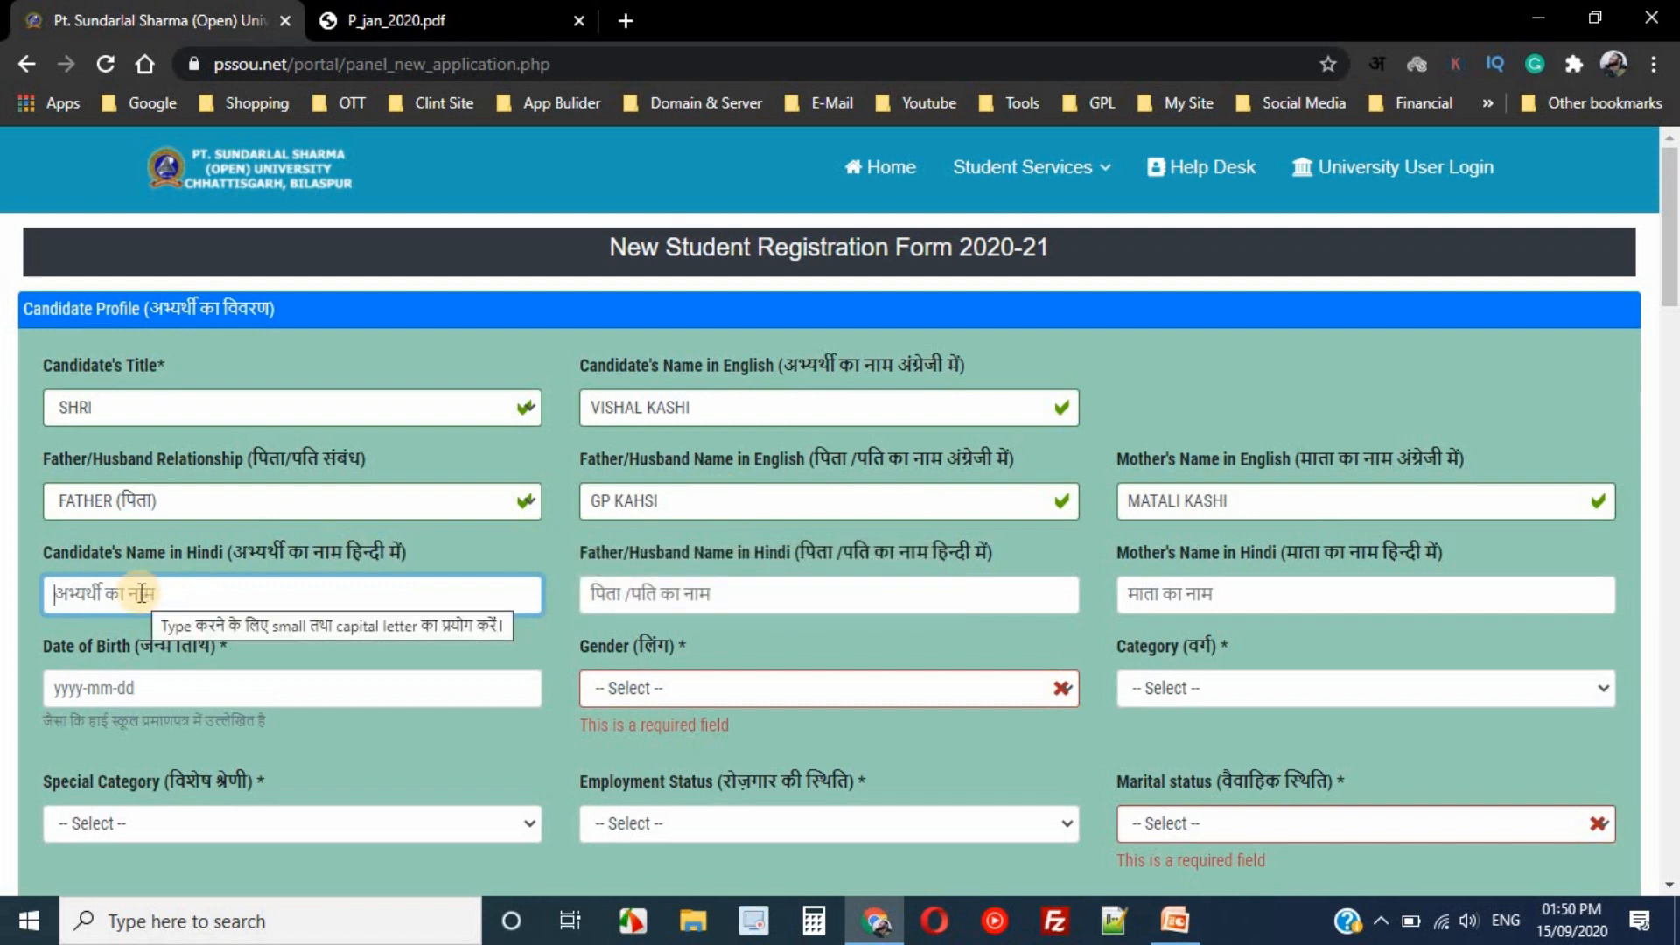
type("ीआळ")
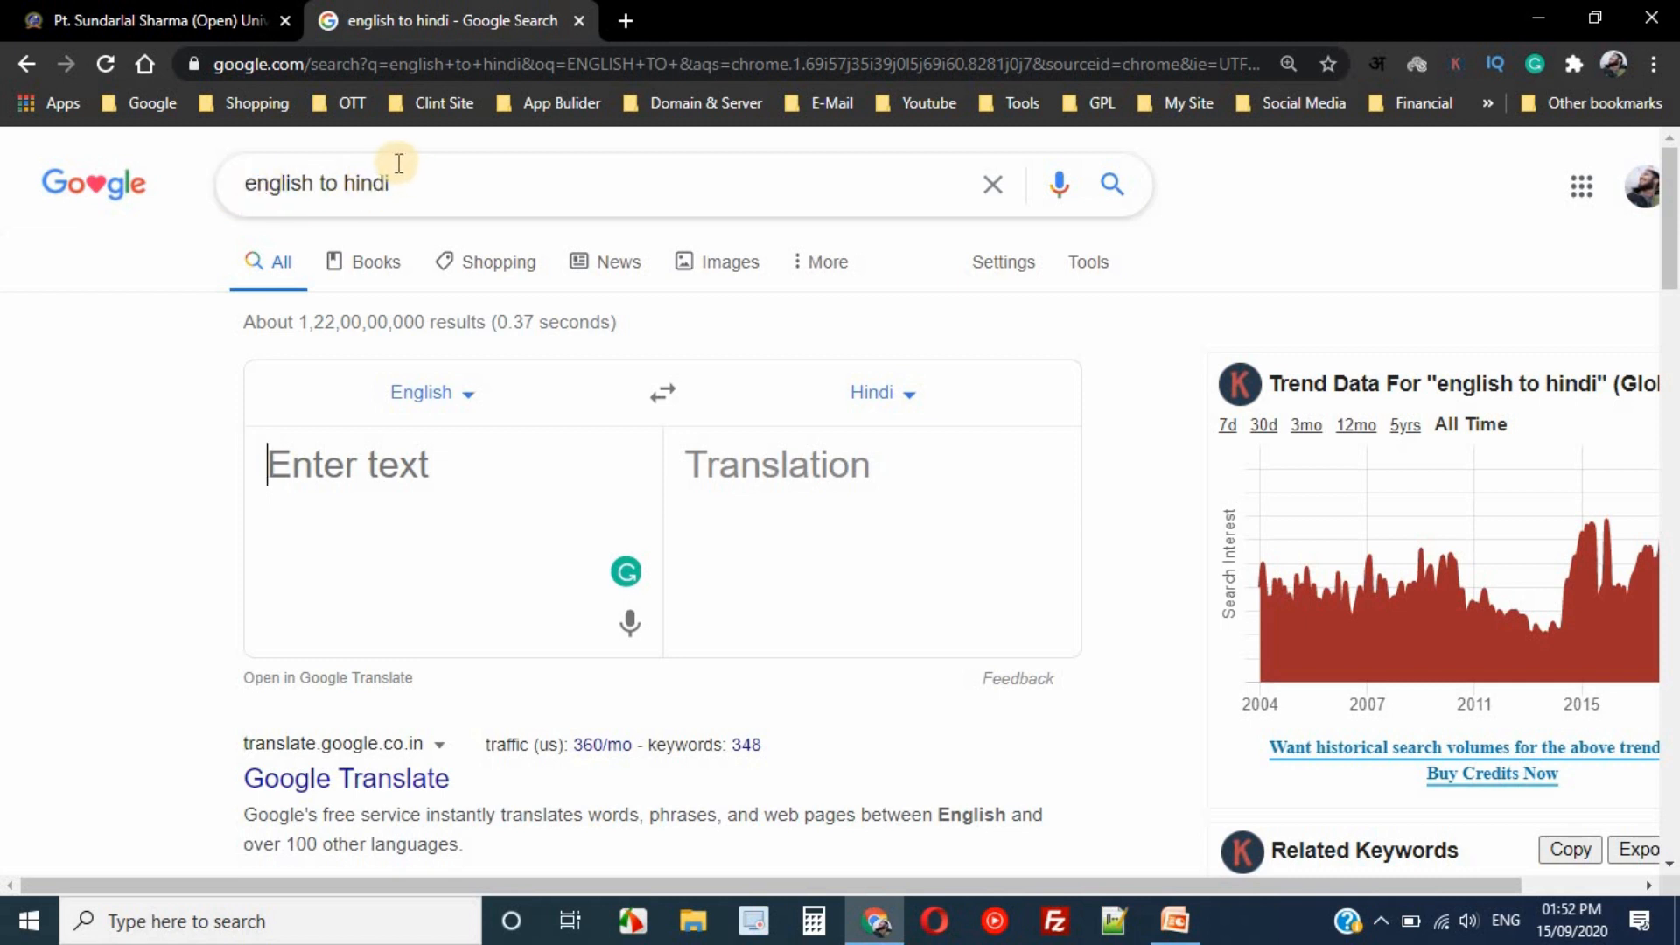
- Translate the candidate's name into Hindi and paste it into the candidate's Hindi name field
left_click(280, 464)
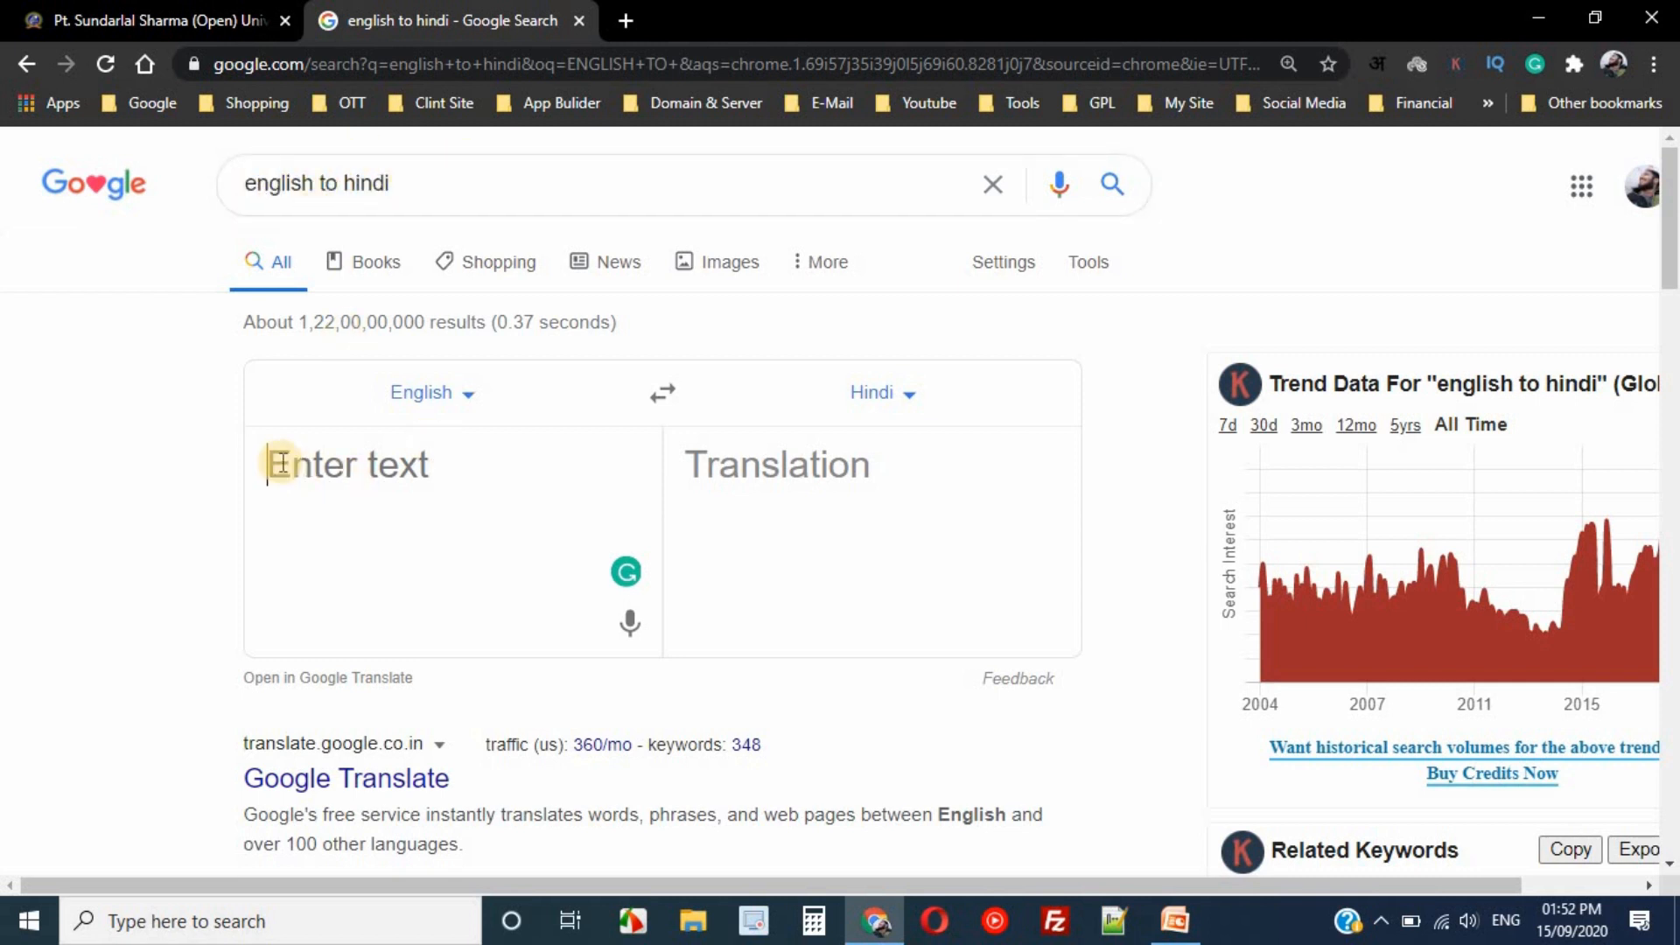
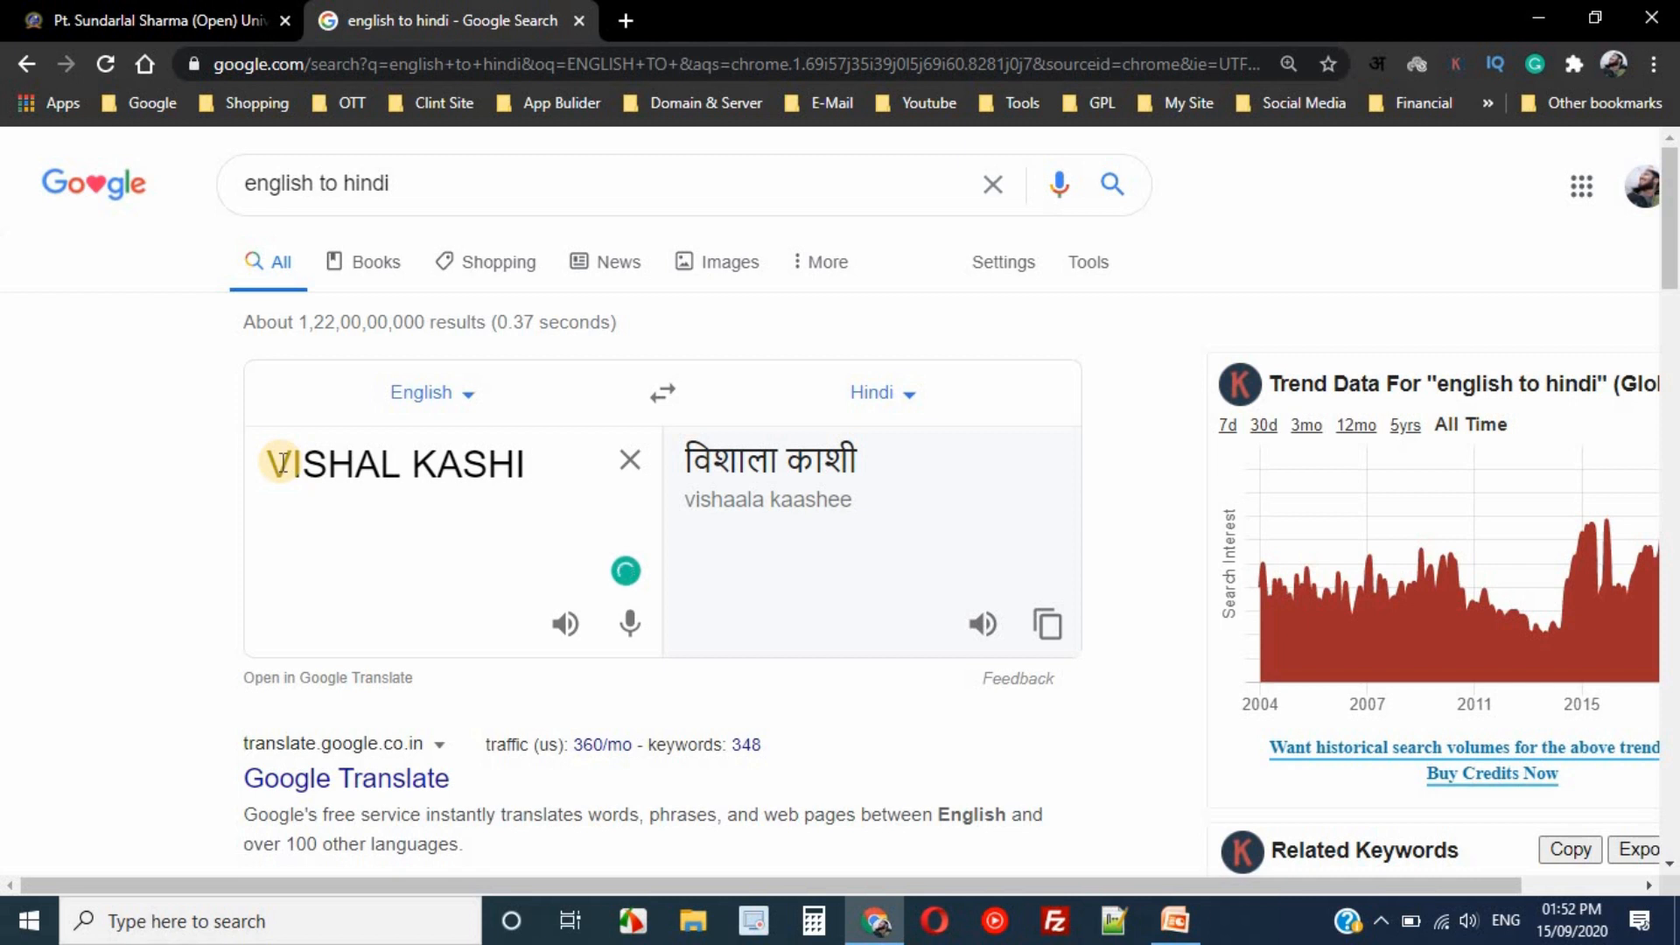
triple_click(687, 459)
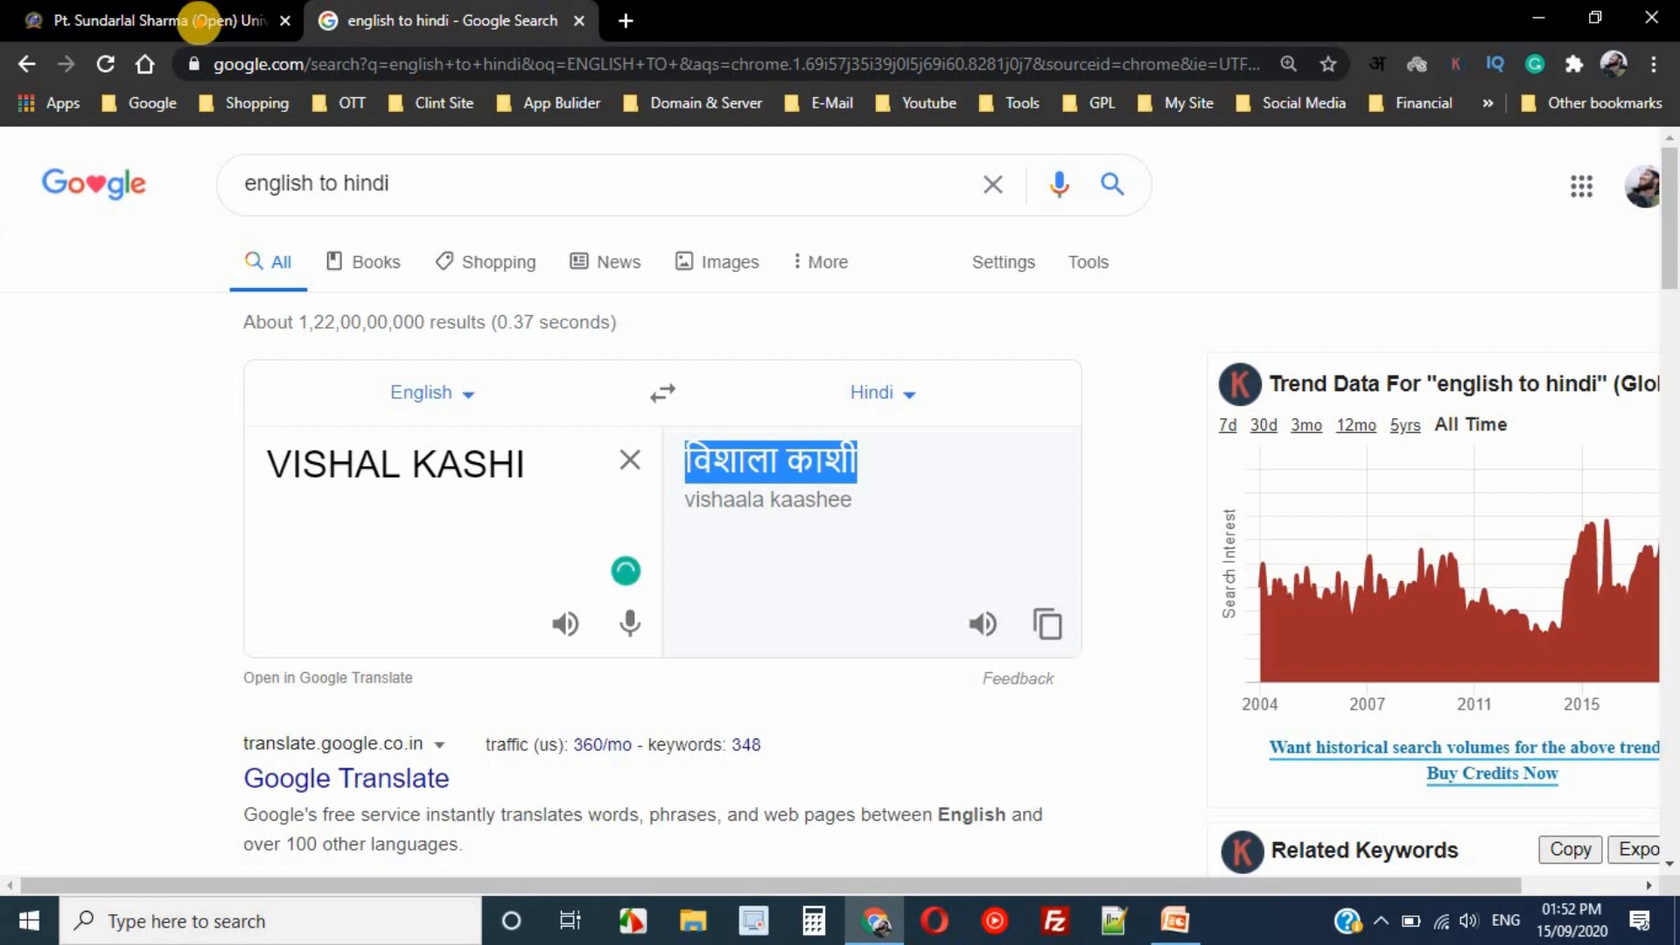
left_click(200, 21)
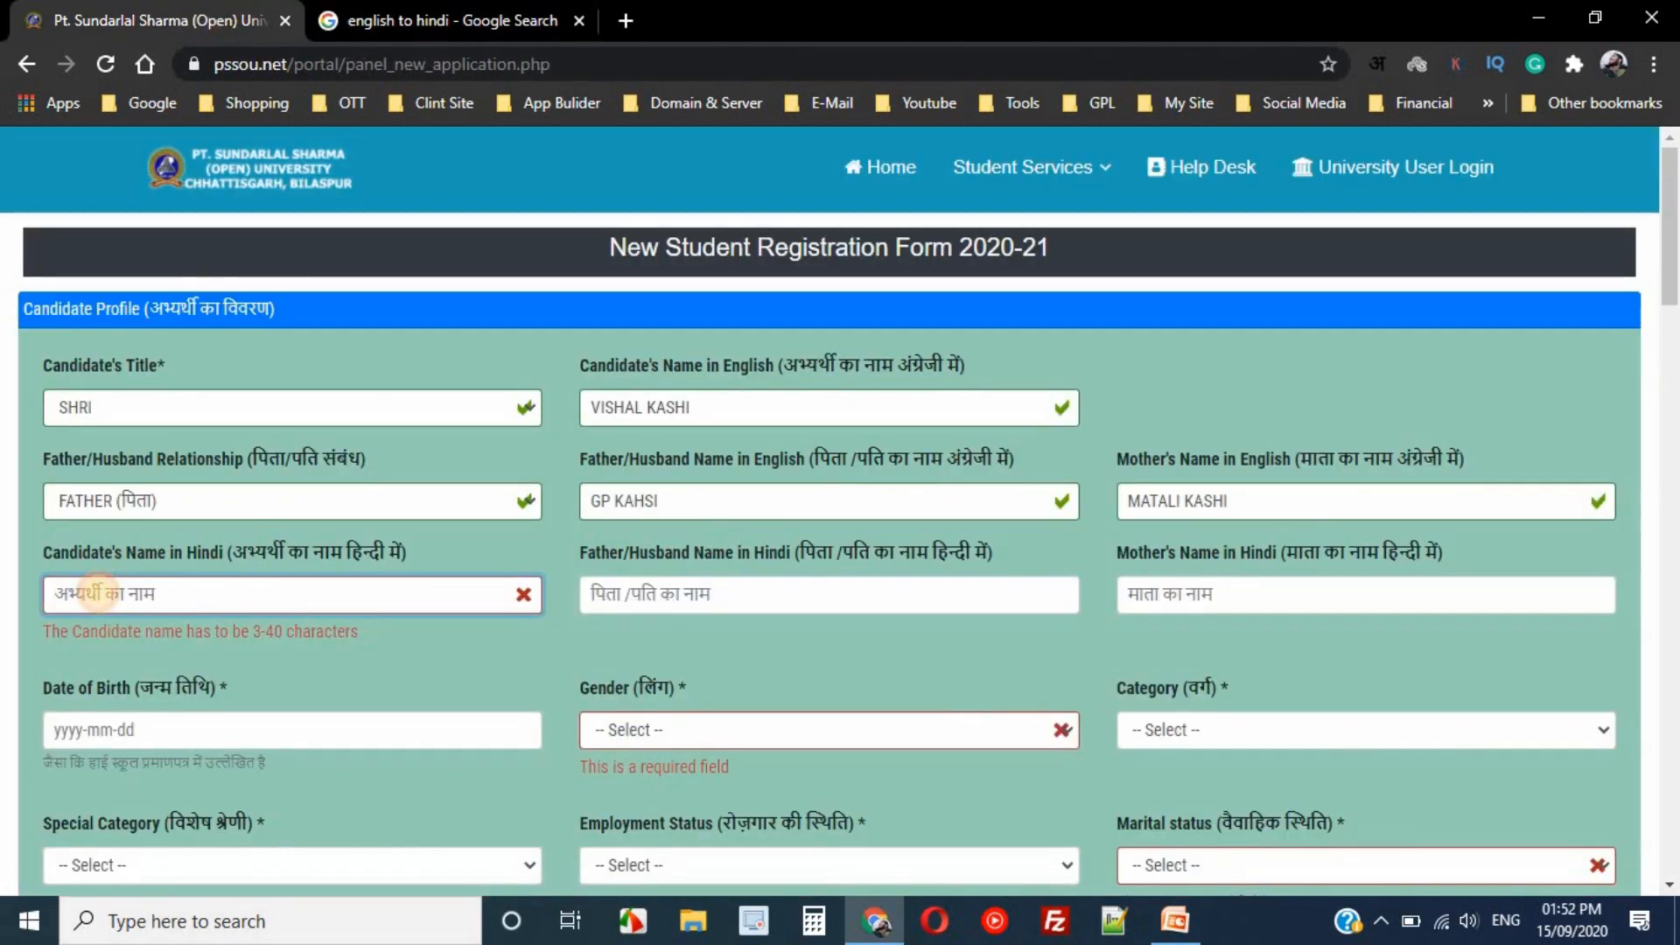
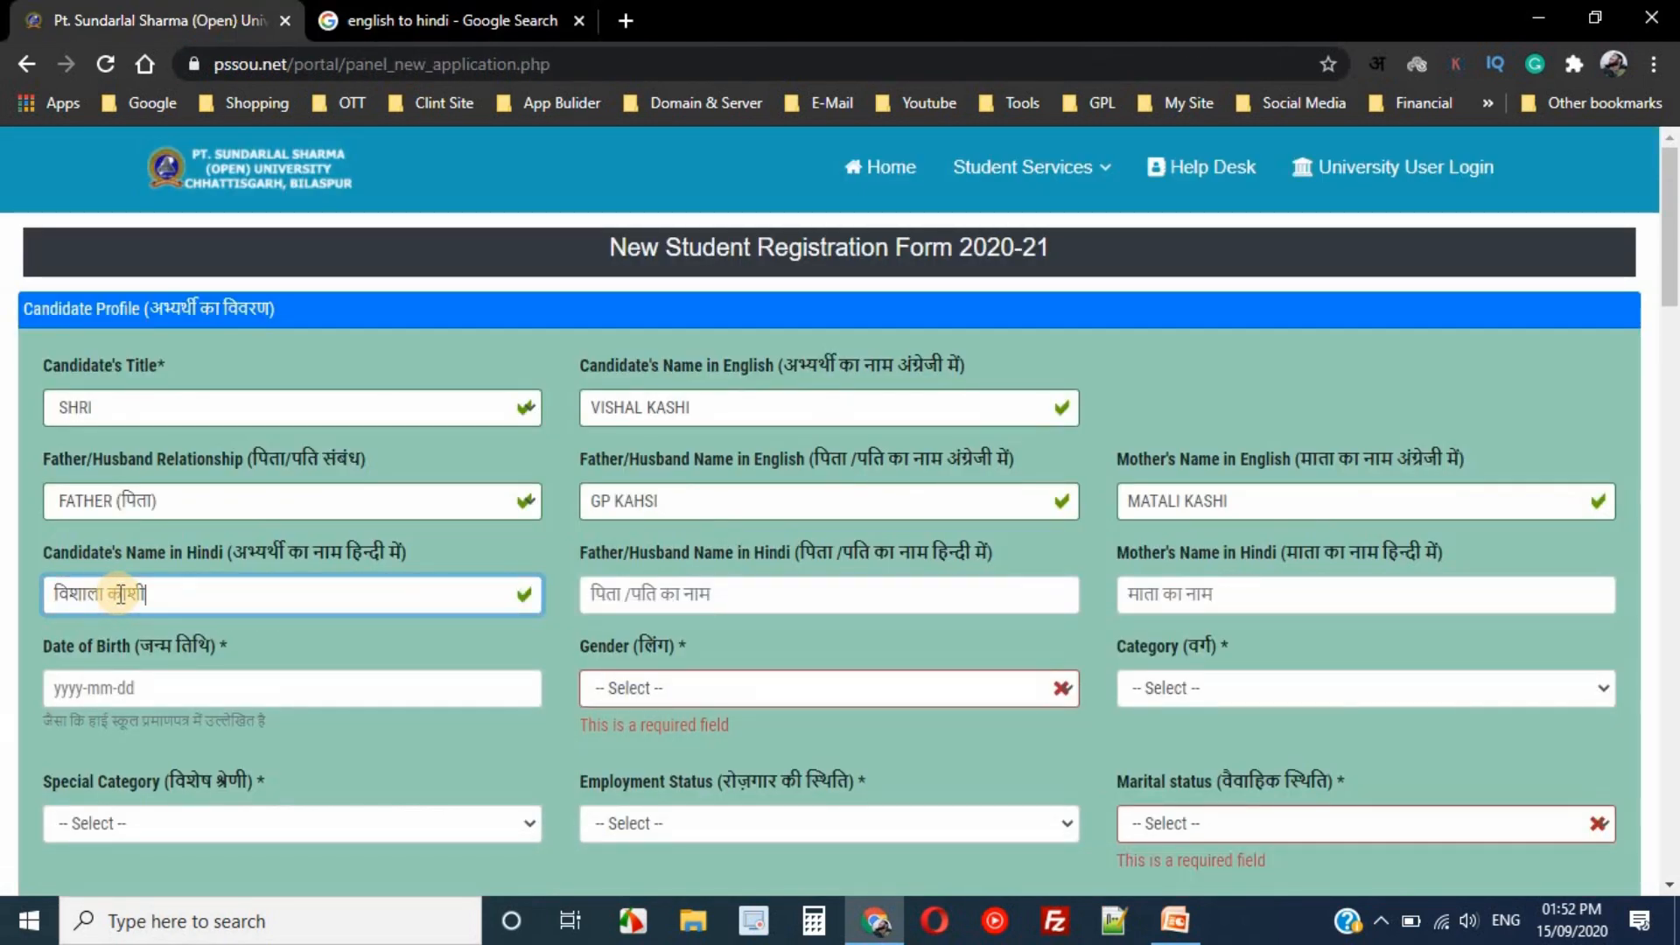
- Copy the father's English name from the form into the translator
left_click_drag(674, 500, 584, 503)
key("ctrl+c")
left_click(411, 21)
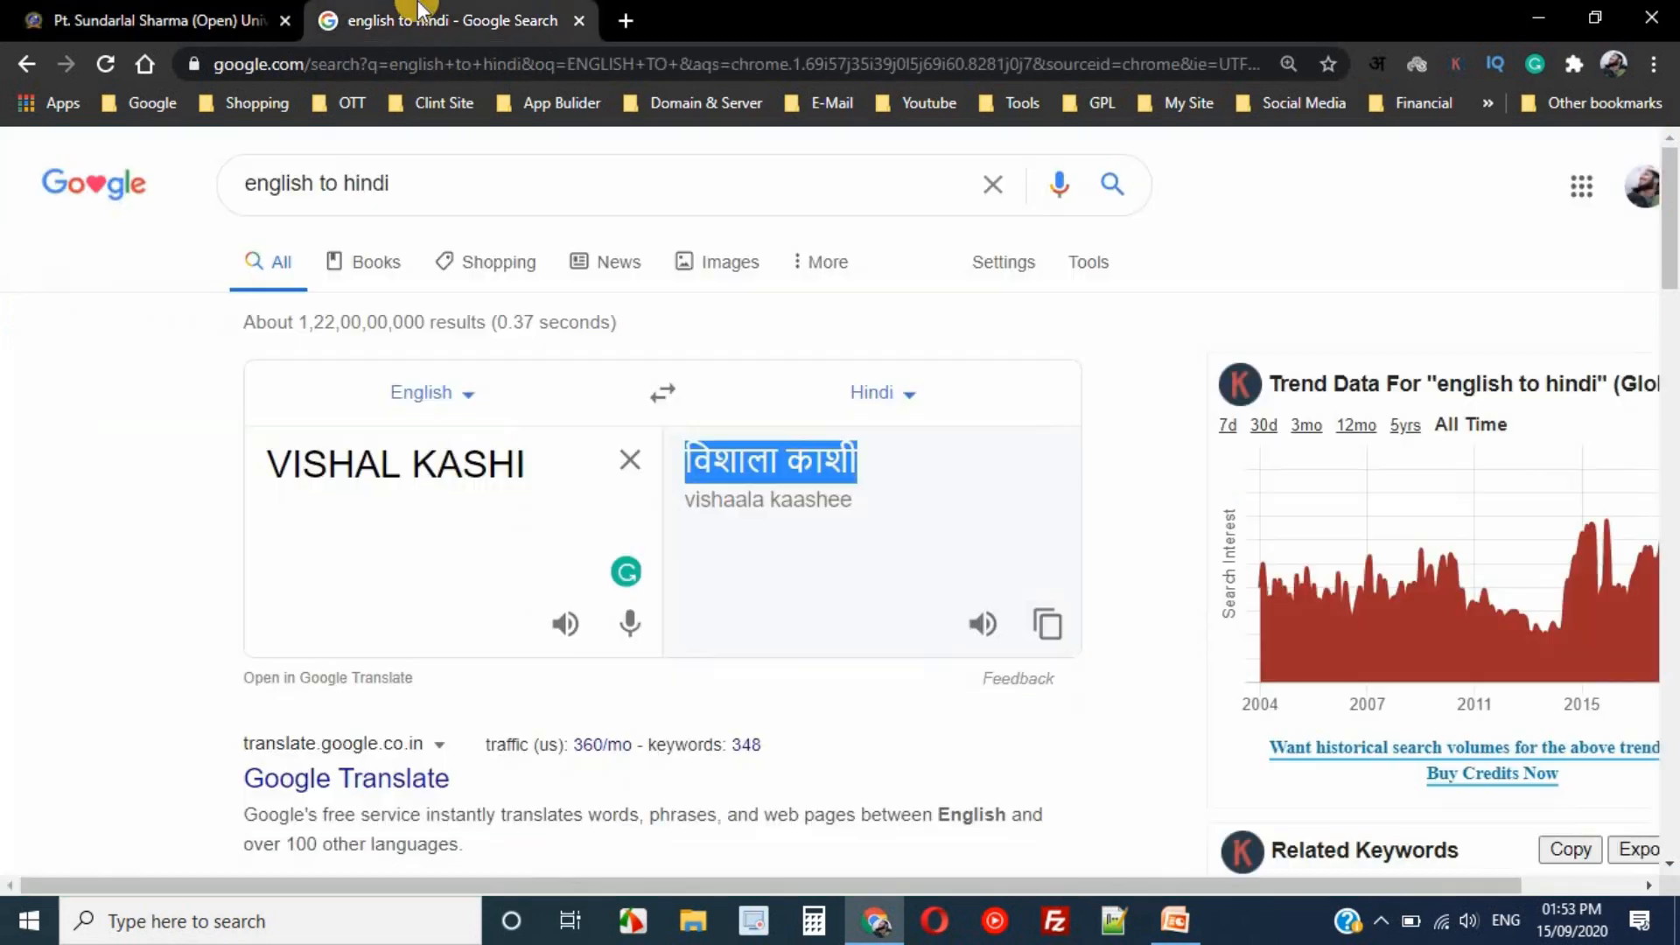
triple_click(425, 469)
key("ctrl+v")
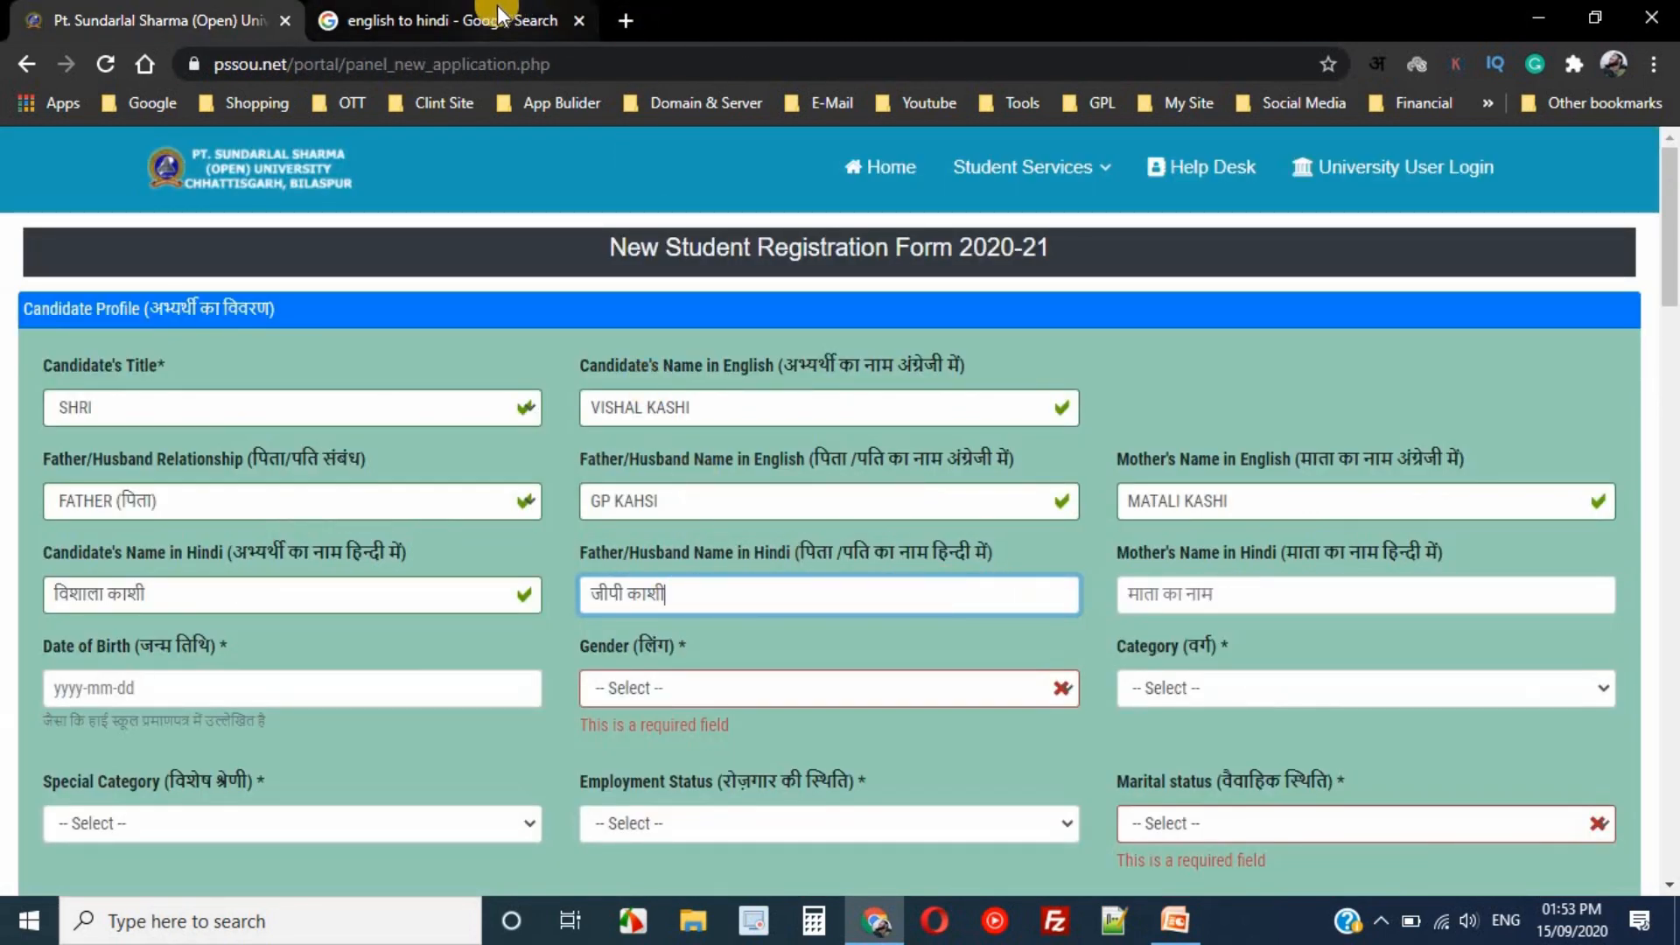
- Enter the mother's name in the translator, then narrow it to just the surname
left_click(468, 18)
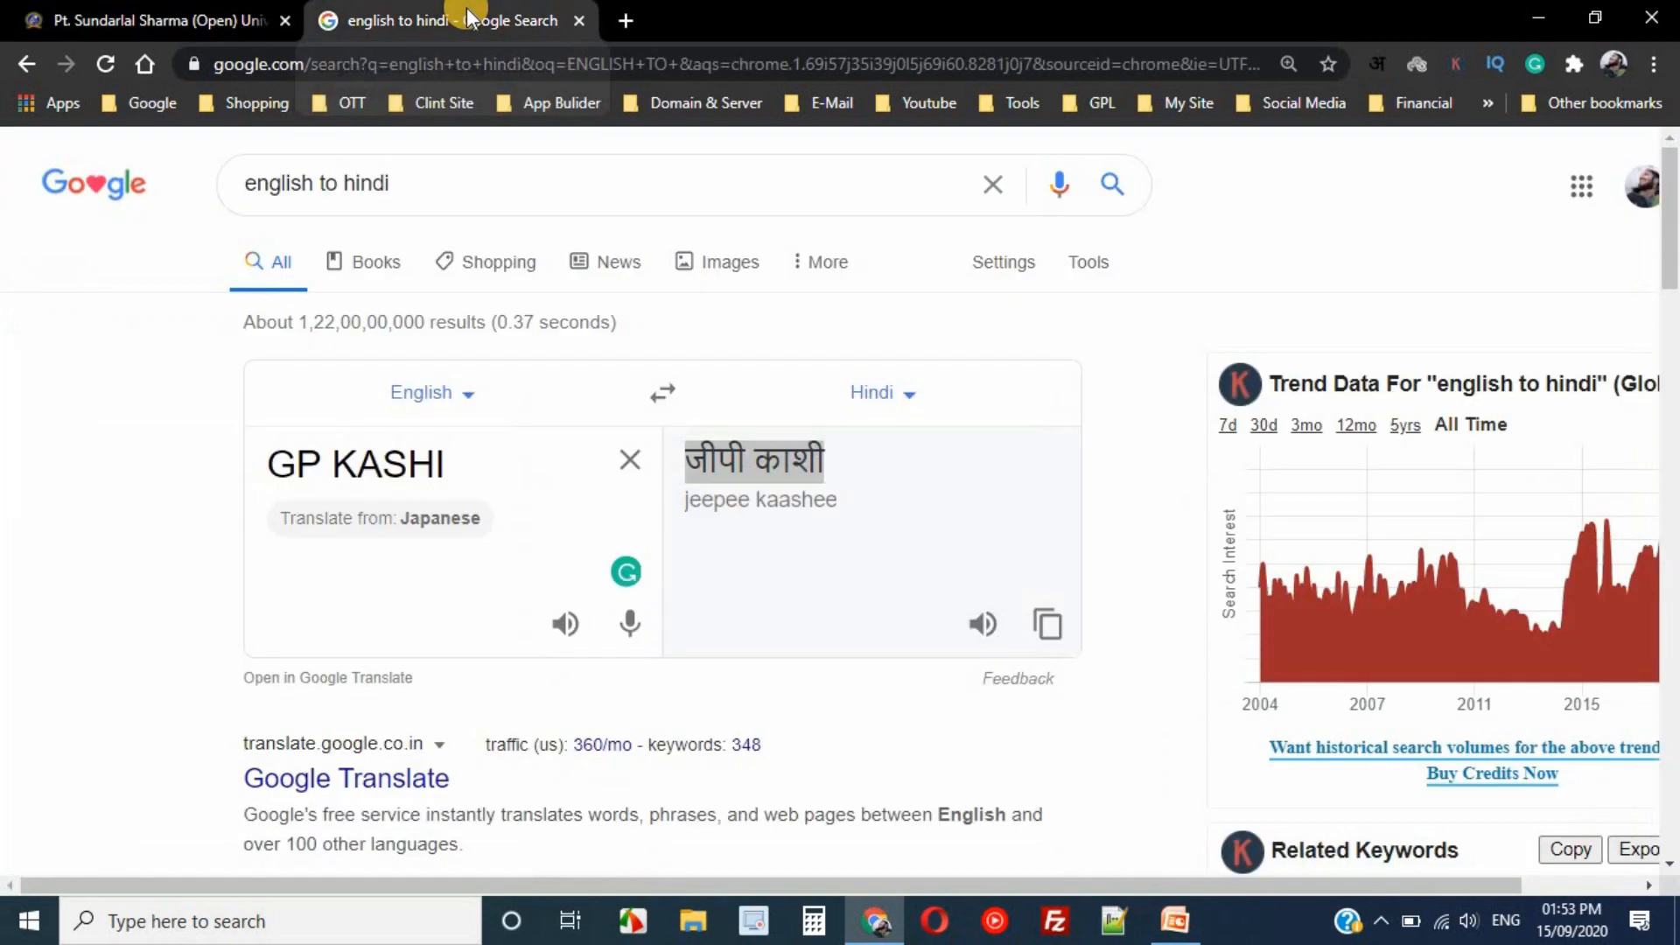
triple_click(336, 458)
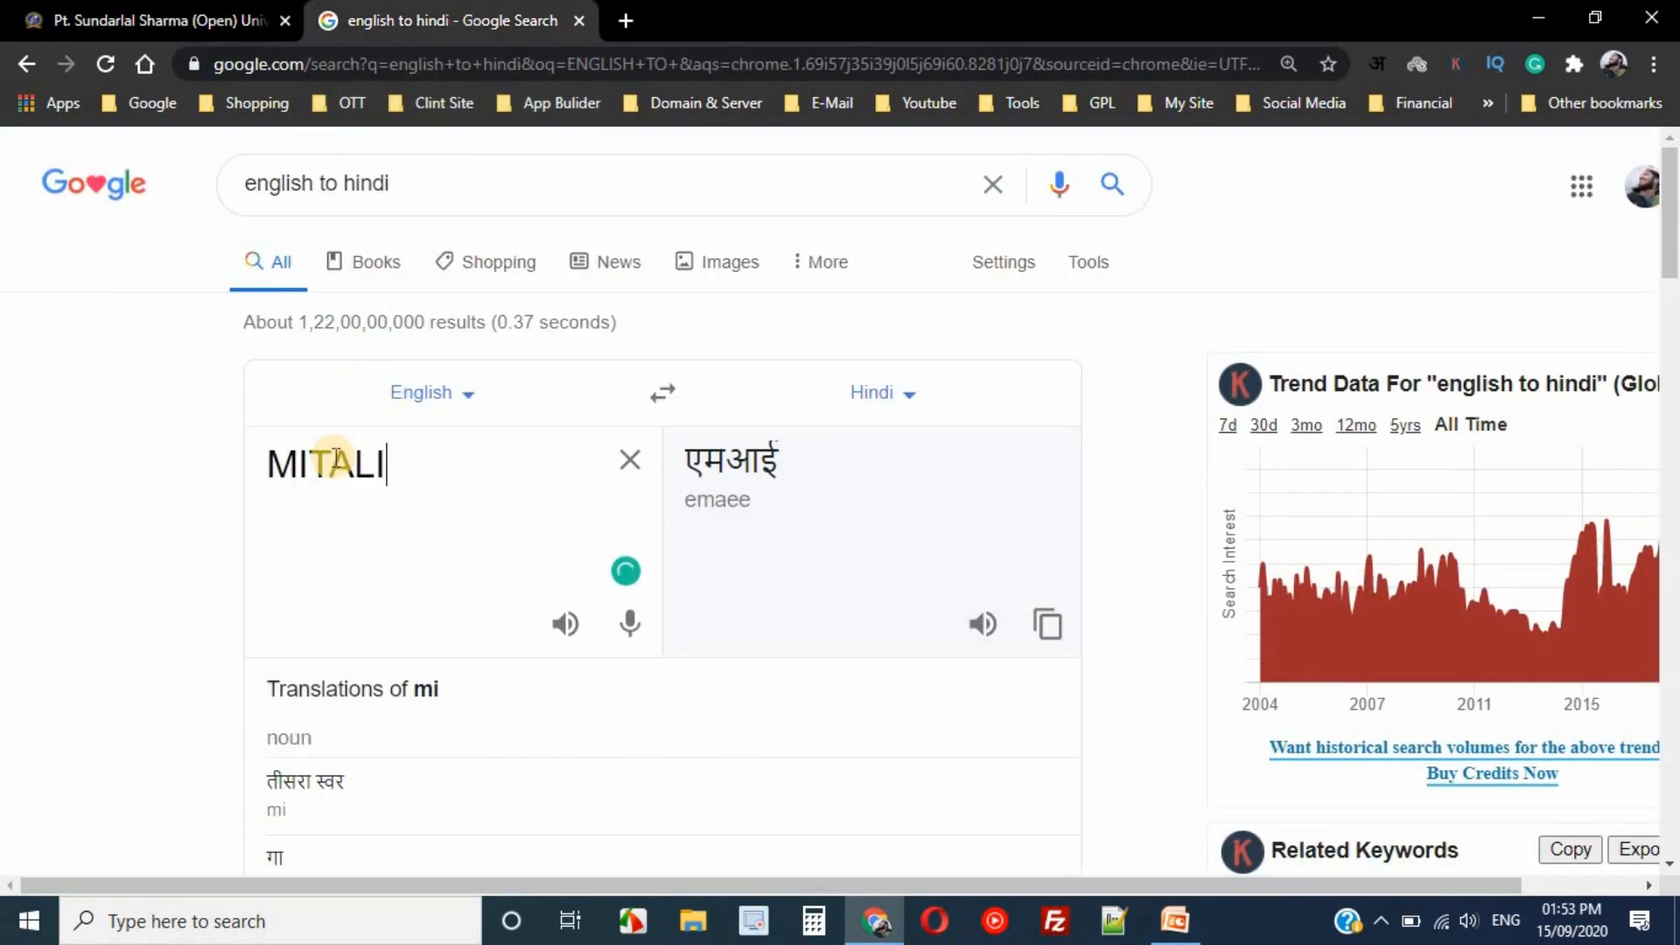
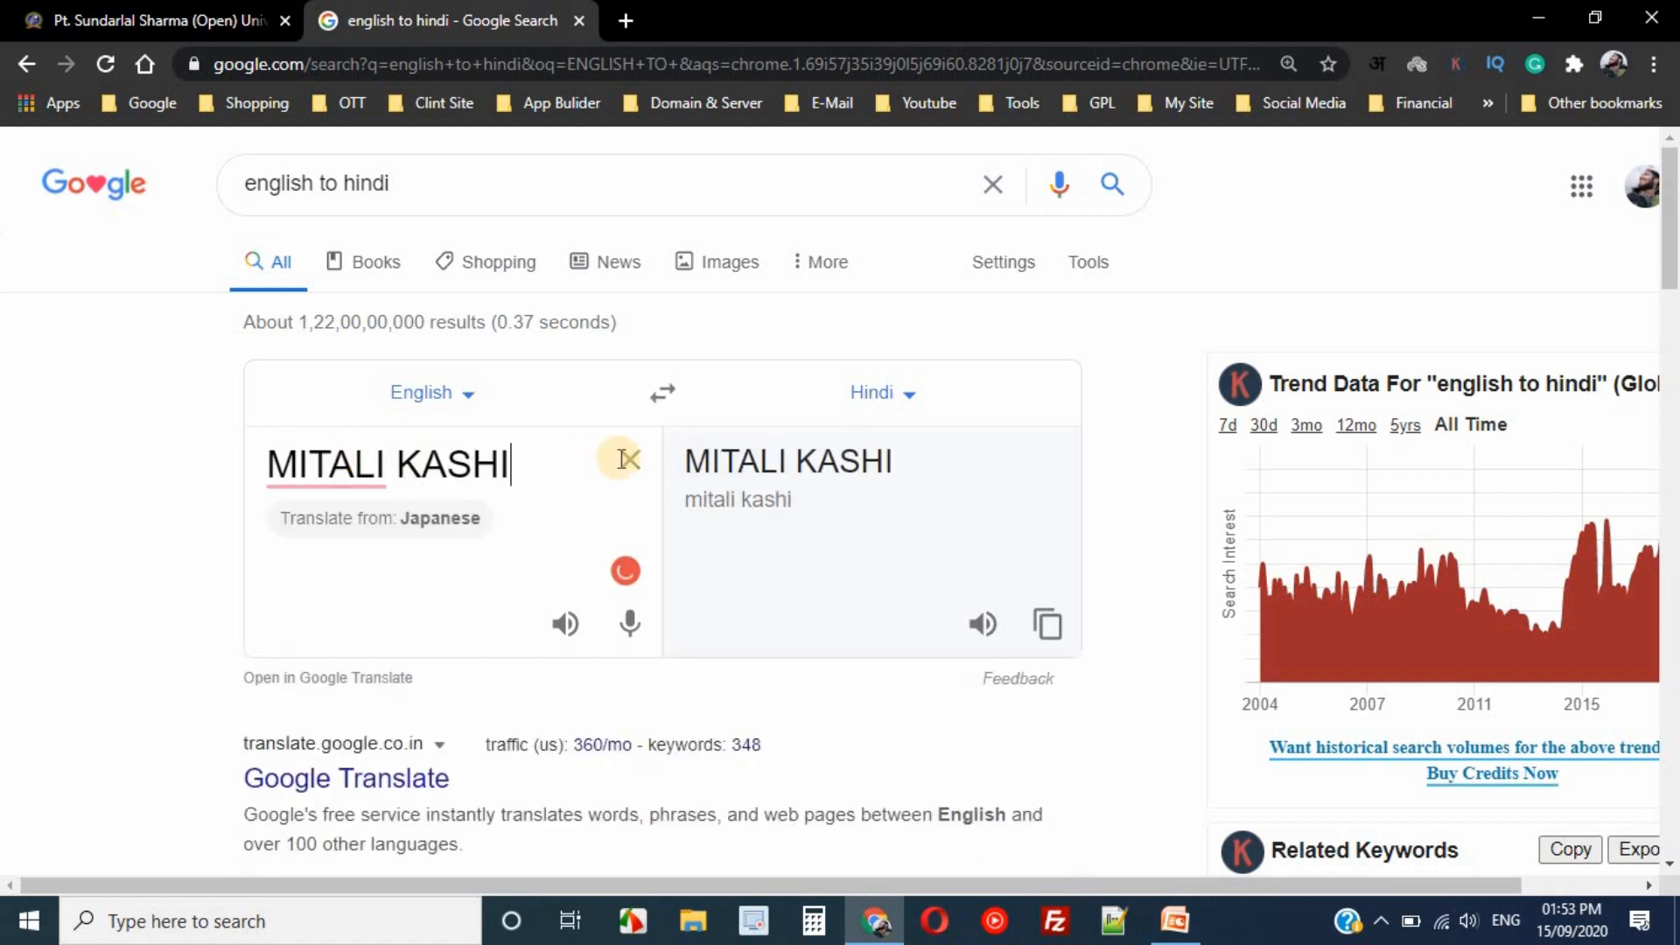
double_click(382, 462)
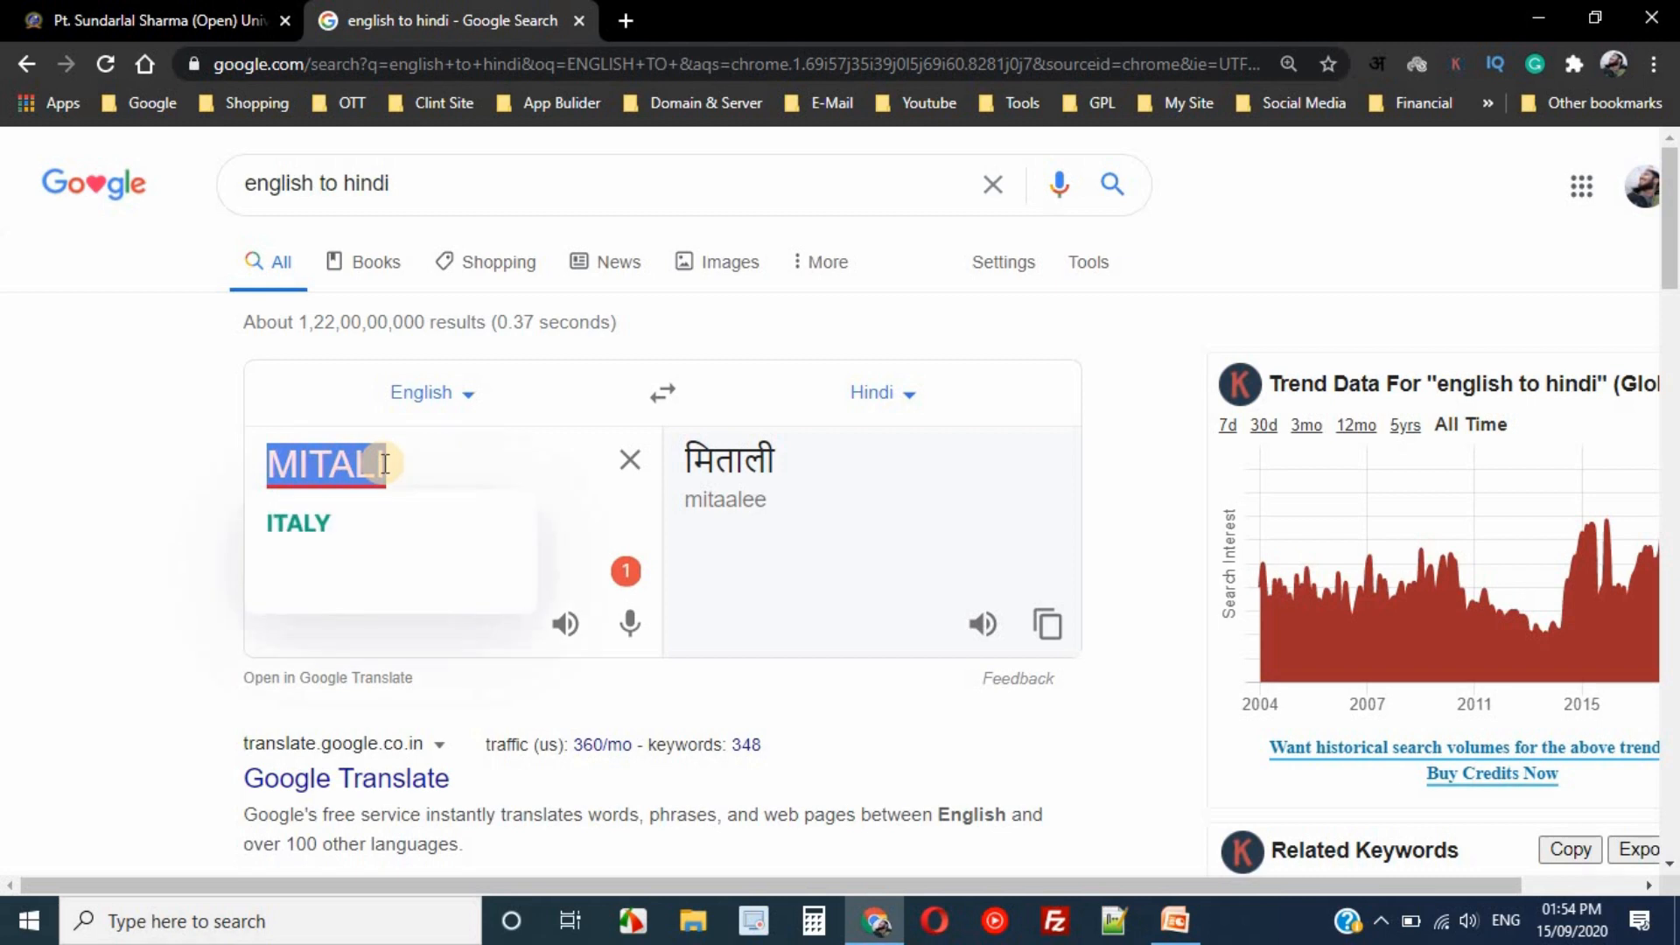
type("KASHIU")
key("BackSpace")
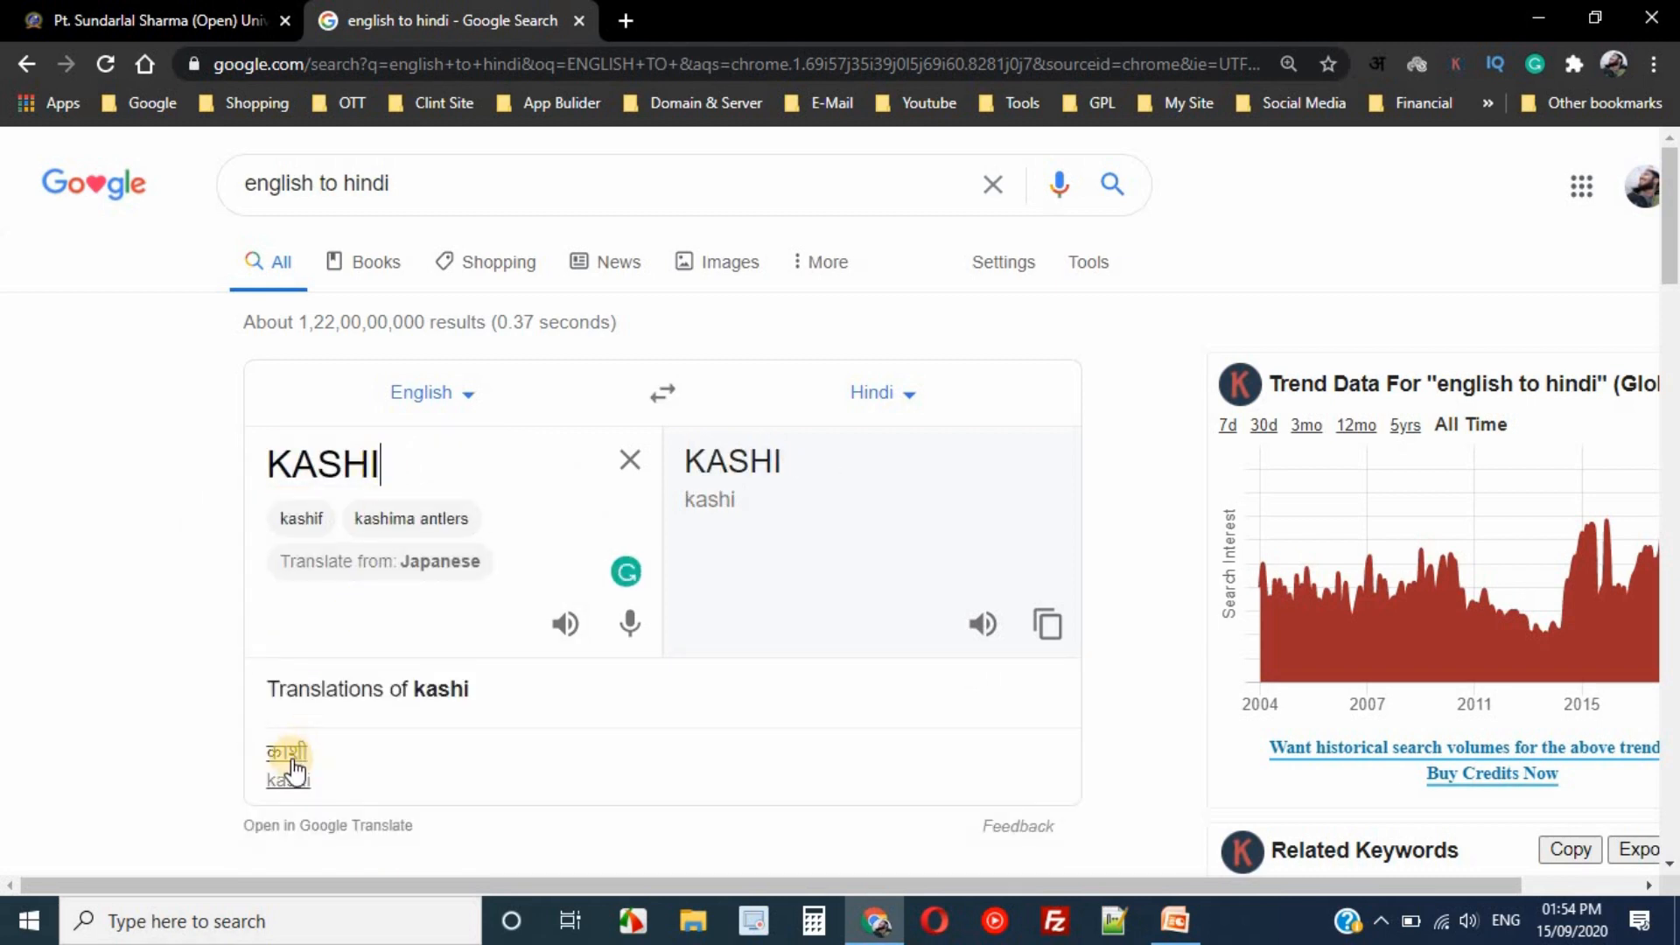
- Copy the Hindi surname and append it to the mother's Hindi name on the form
scroll(468, 476, "down", 3)
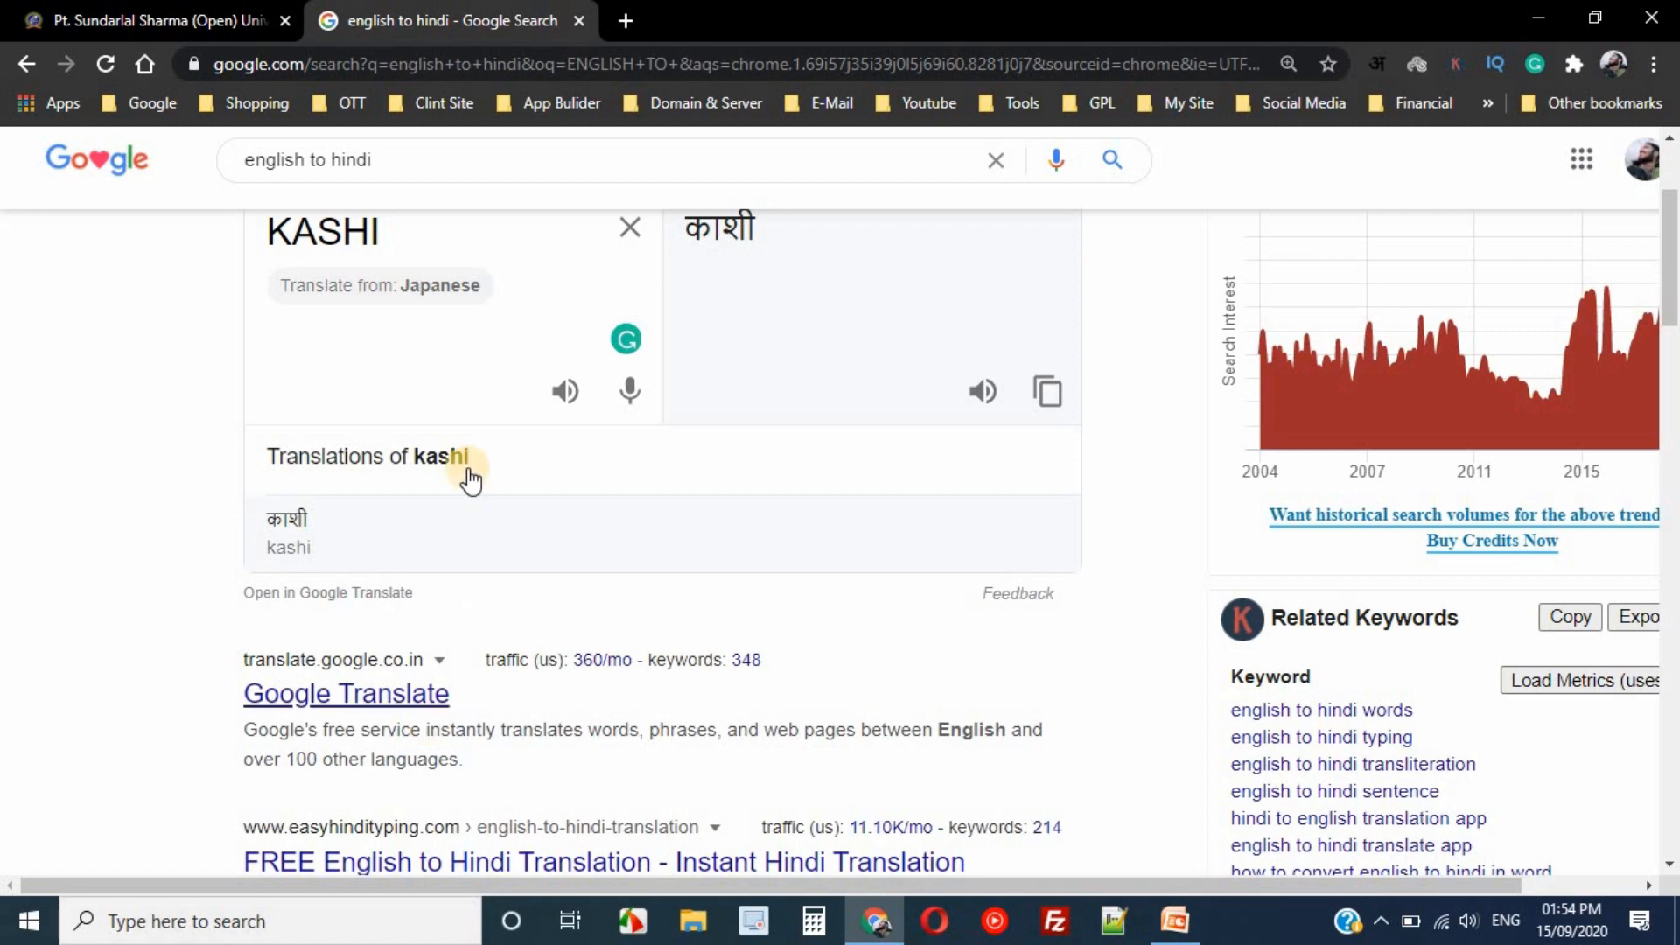
double_click(732, 230)
key("ctrl+c")
left_click(85, 9)
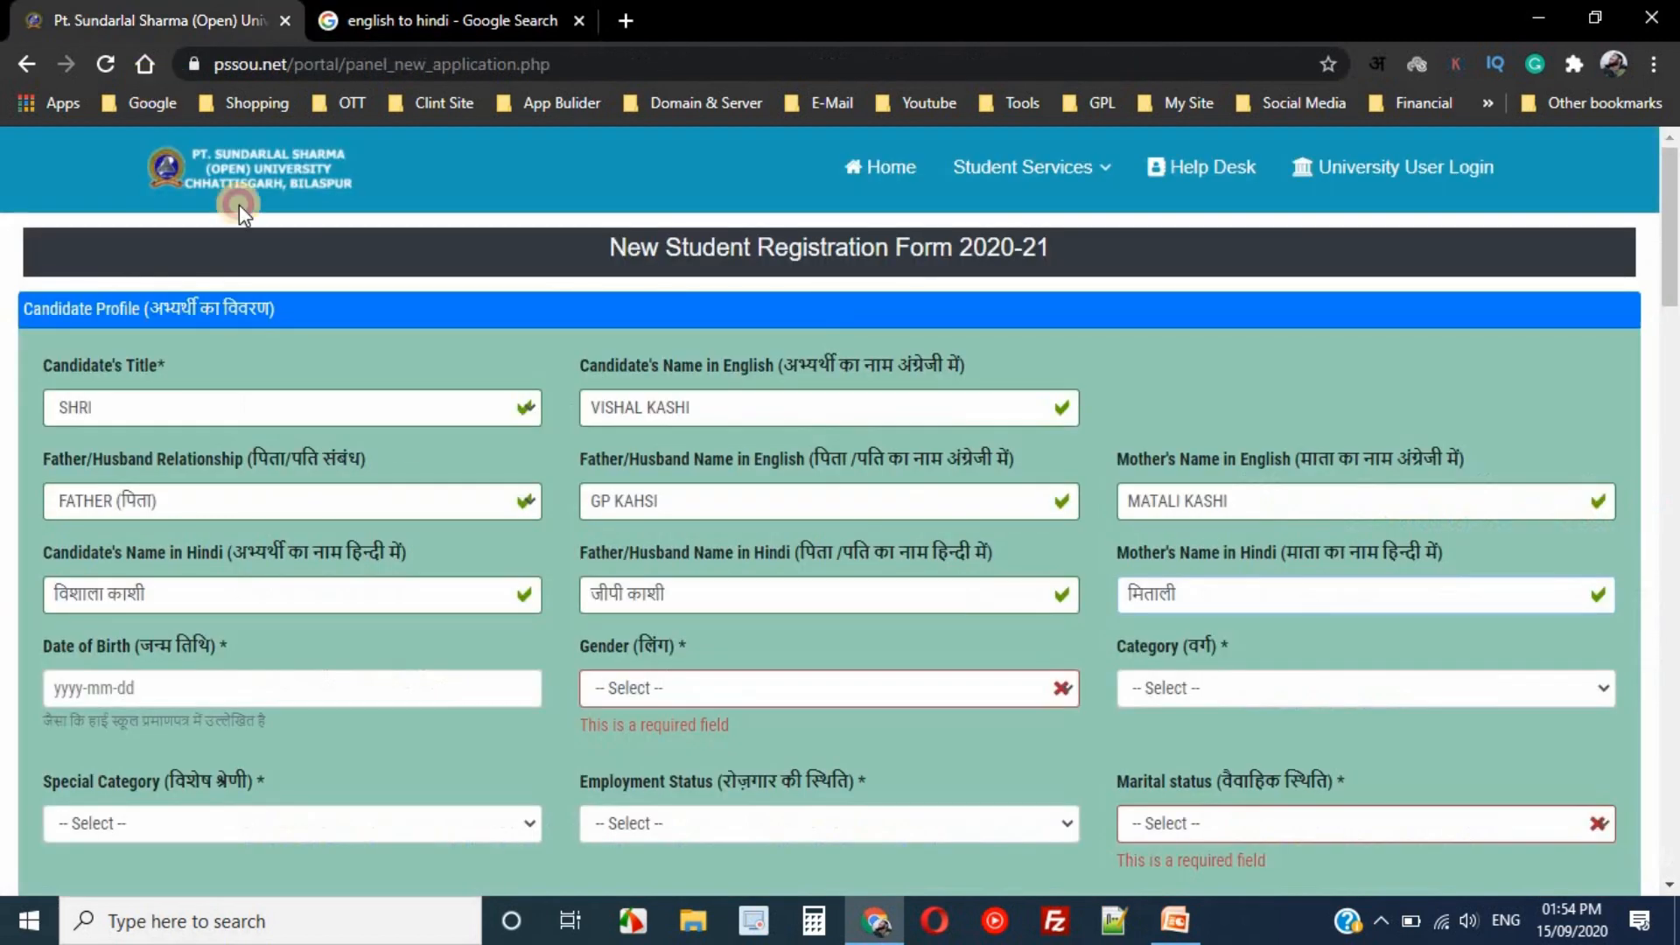
left_click(1210, 595)
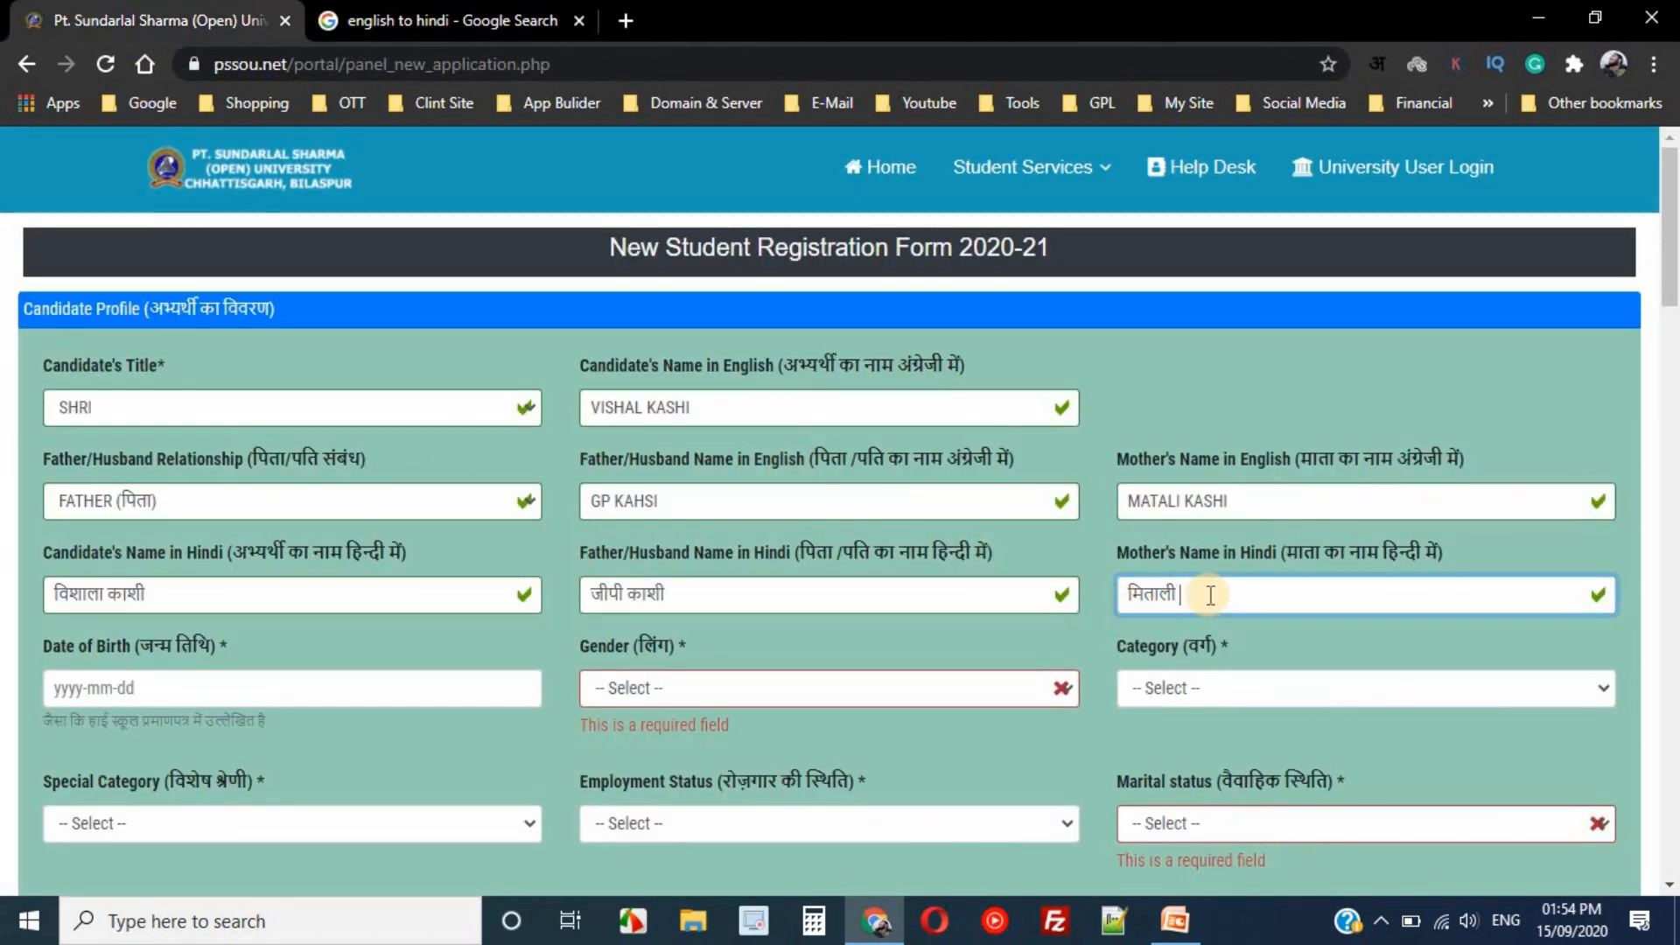
key("ctrl+v")
left_click(447, 20)
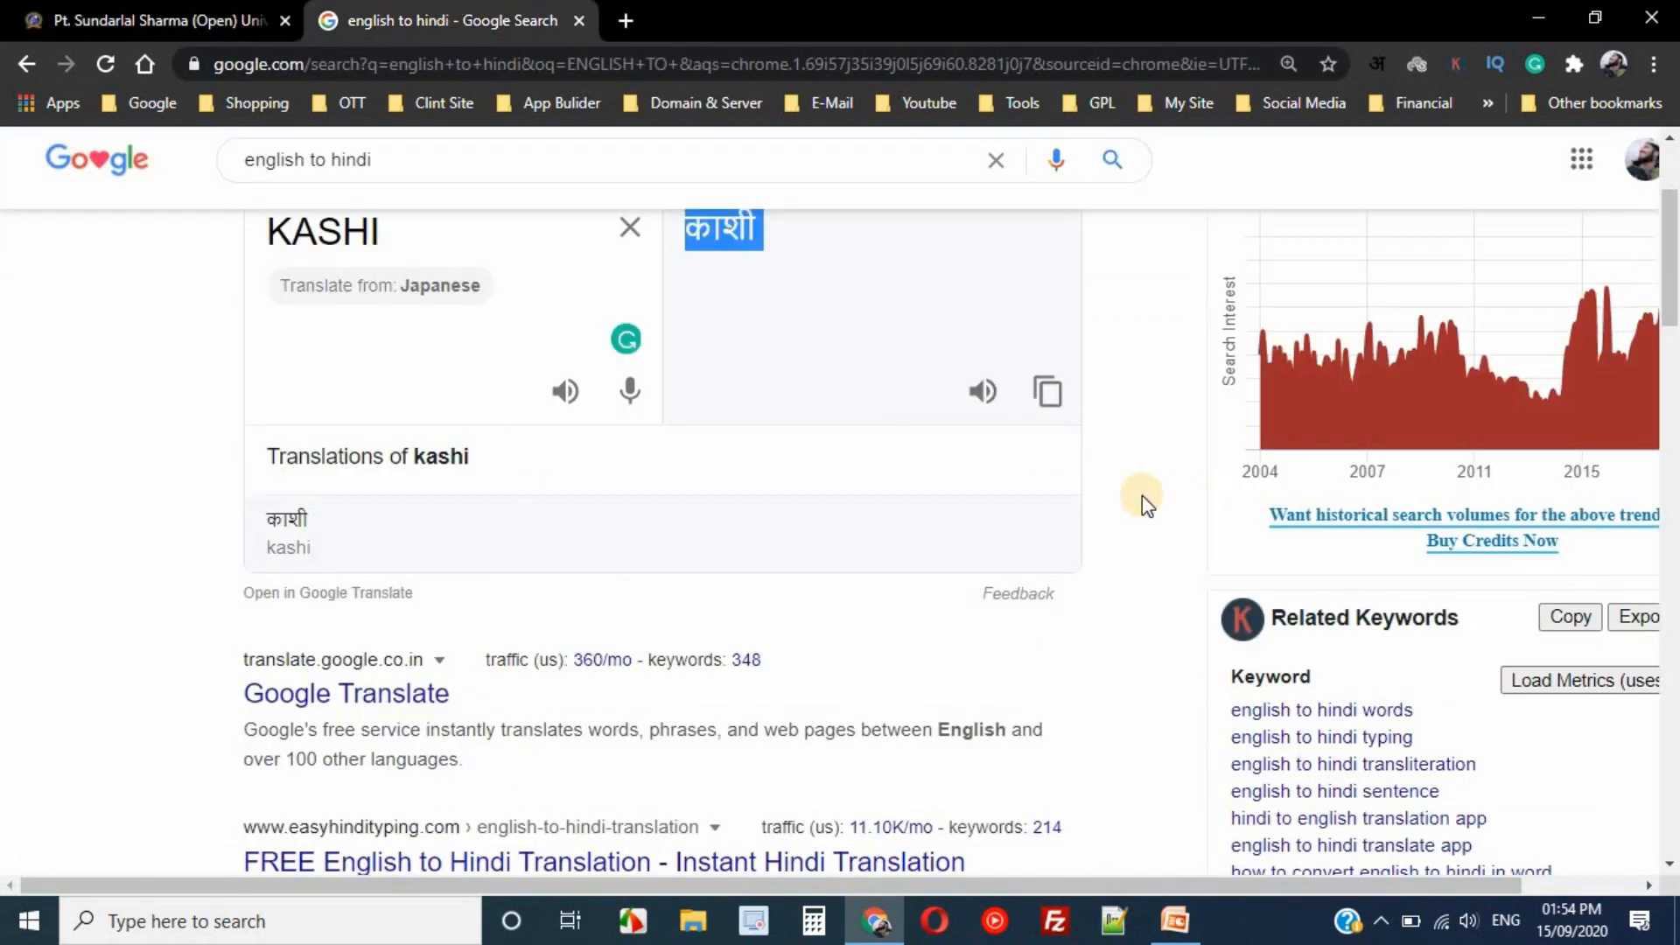
scroll(986, 439, "up", 3)
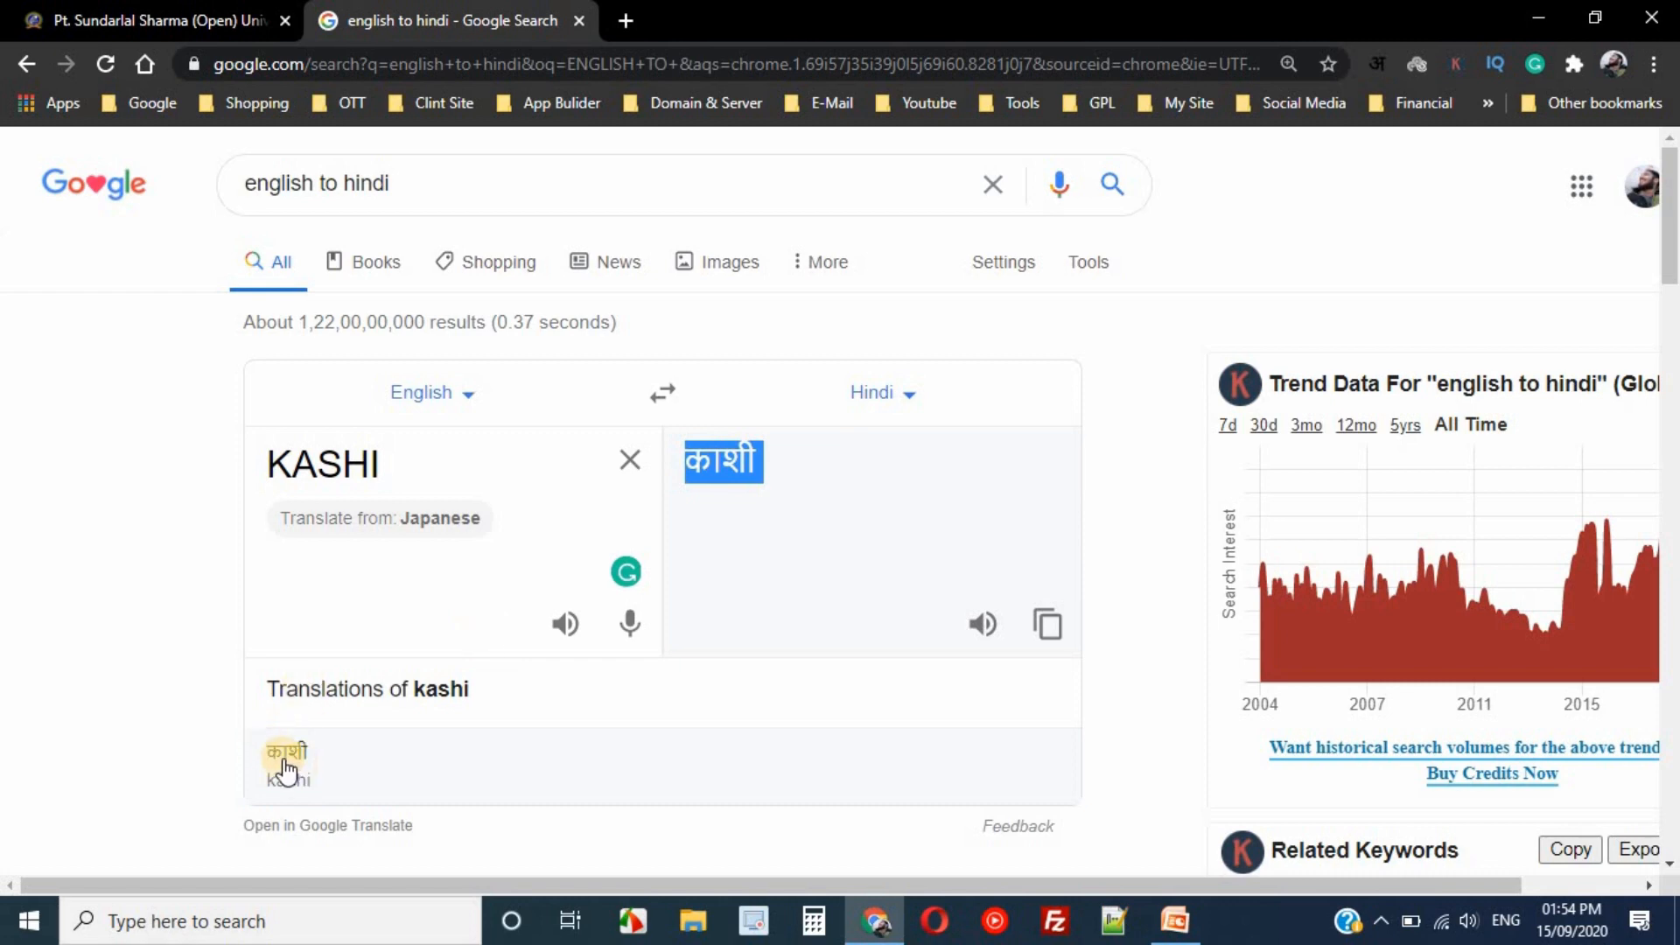
left_click(722, 473)
scroll(724, 487, "down", 3)
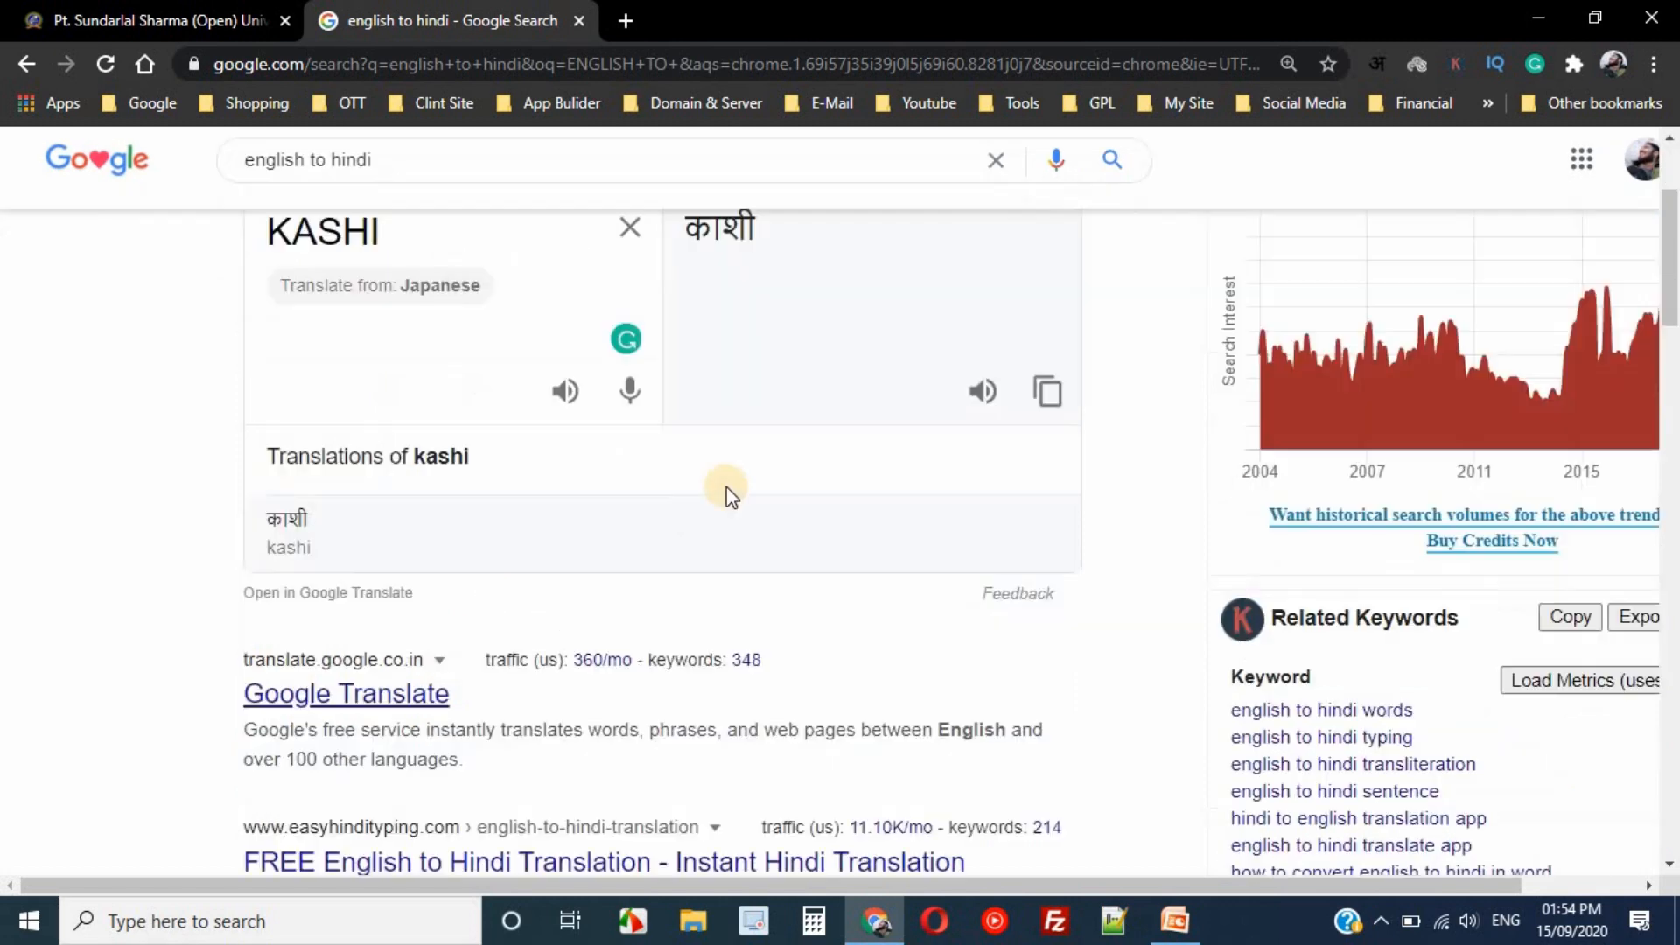
left_click(201, 18)
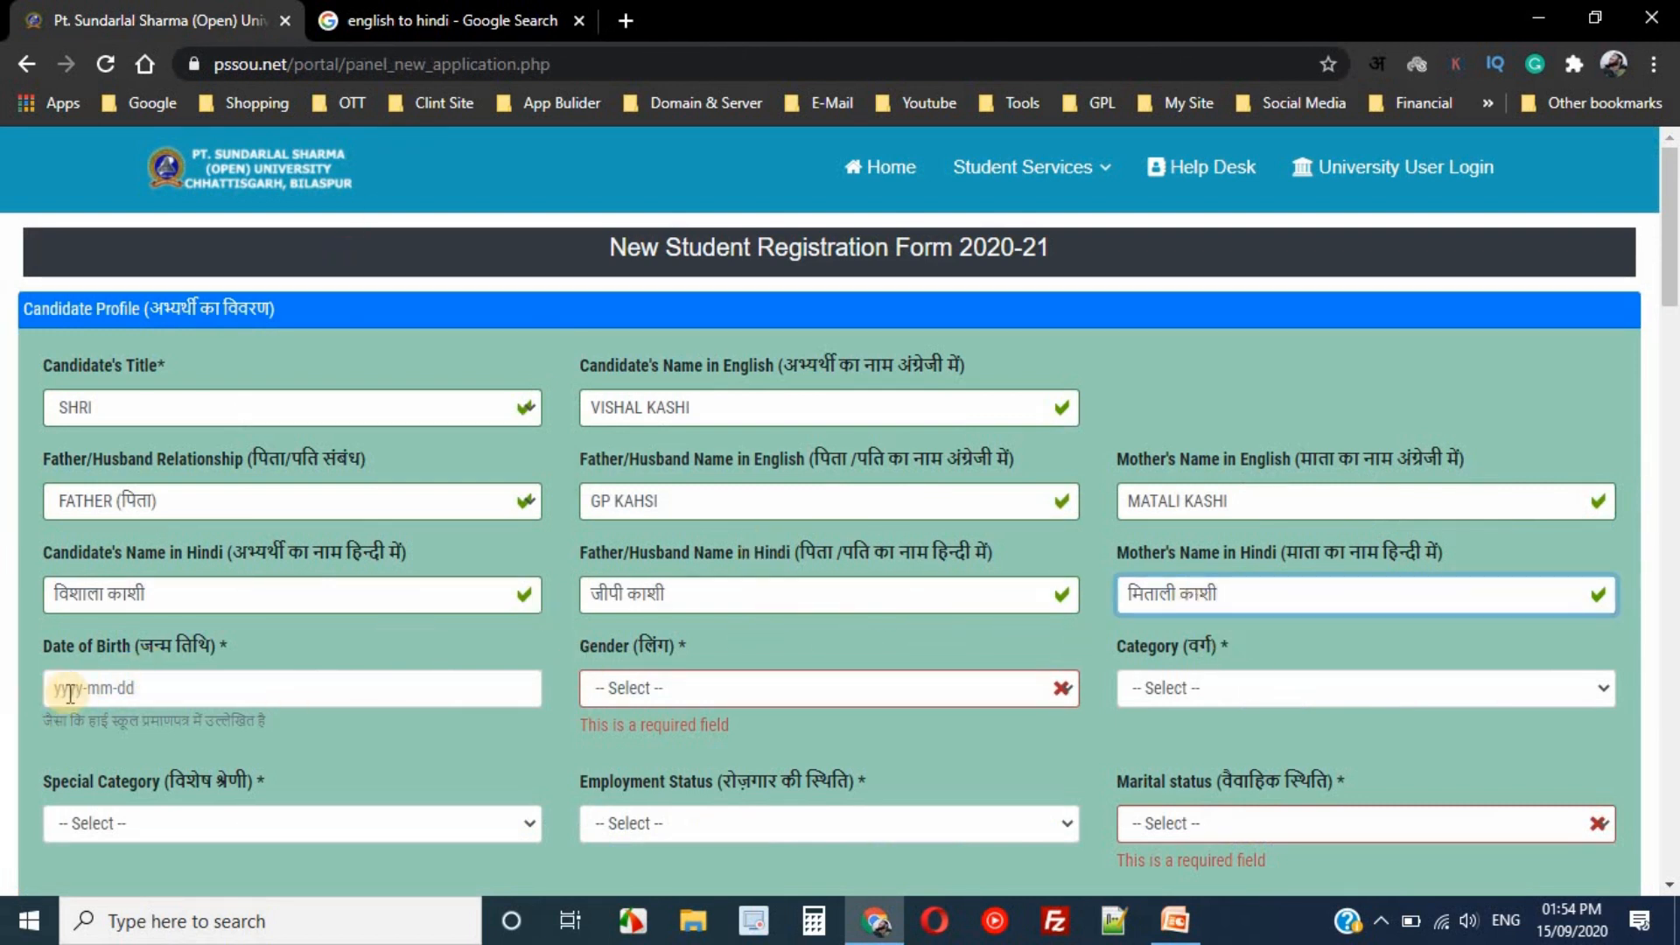
- Pick year 2000 and day 14 of September in the Date of Birth calendar
left_click(121, 690)
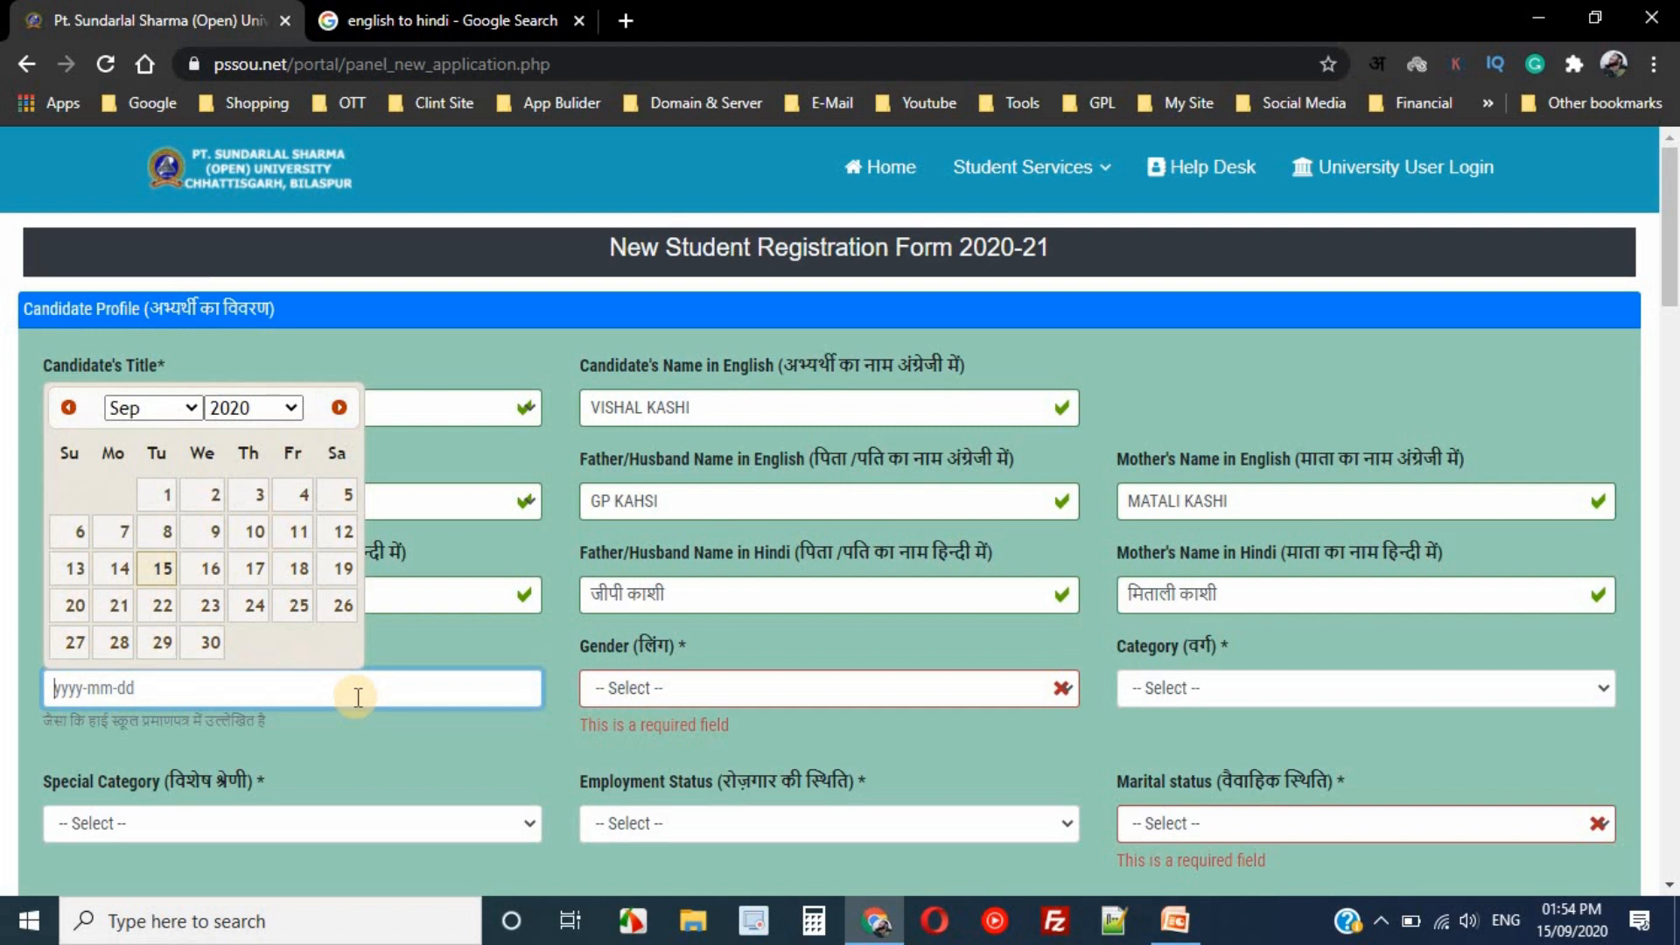
type("1")
left_click(288, 408)
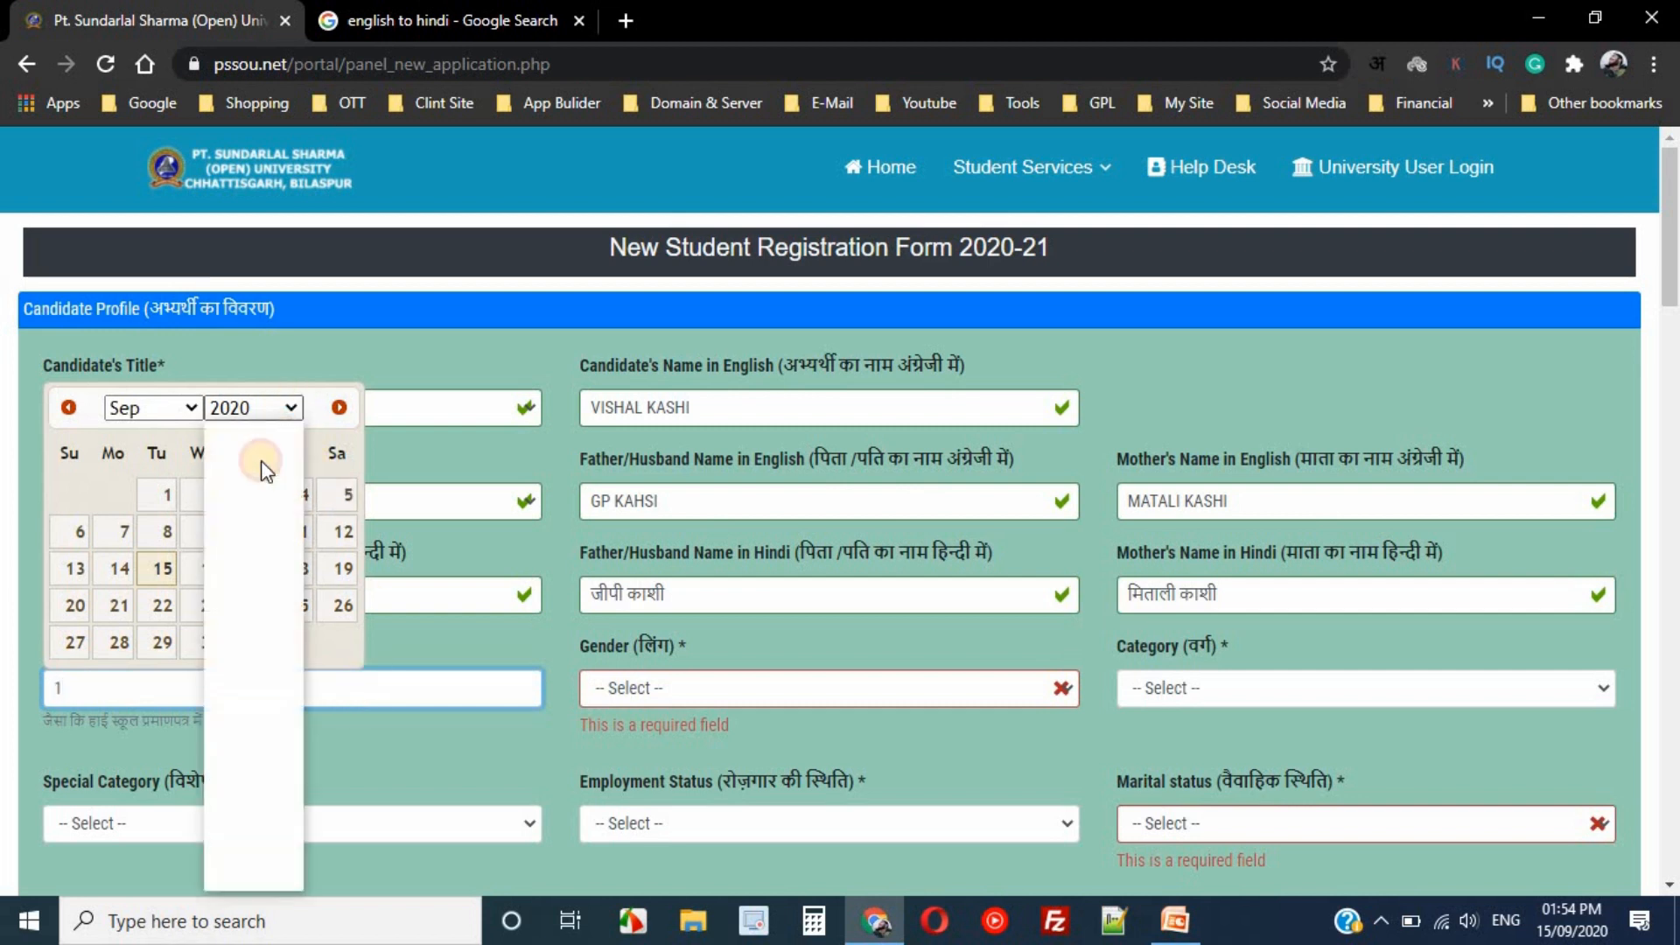
left_click(248, 407)
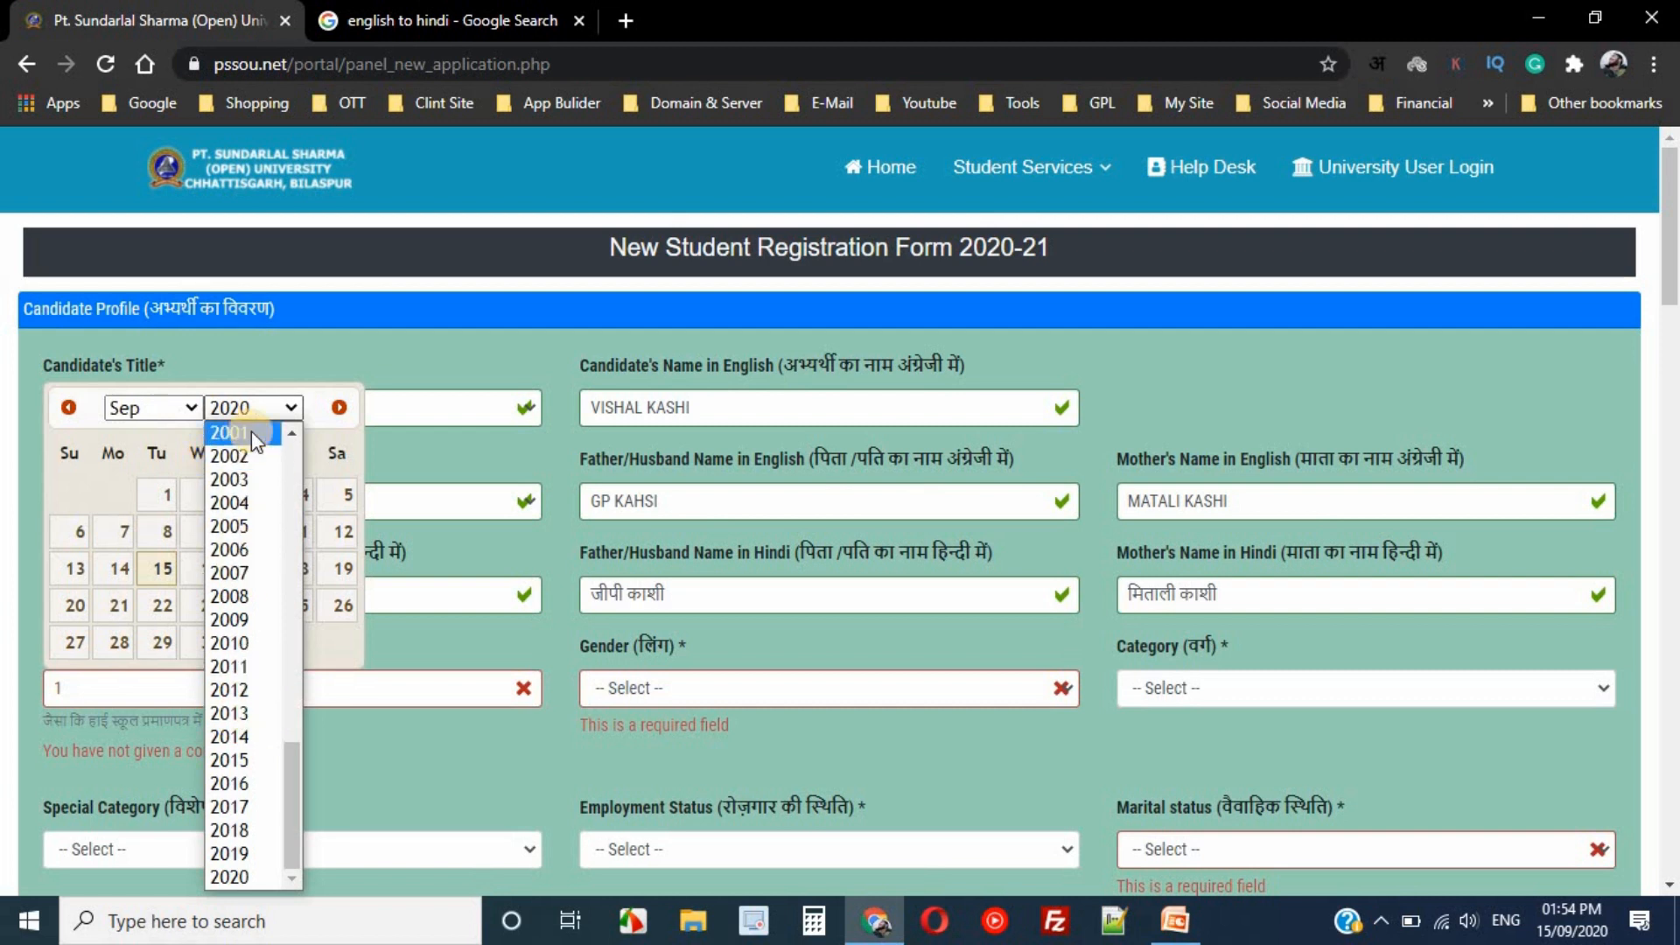
left_click(291, 432)
left_click(234, 458)
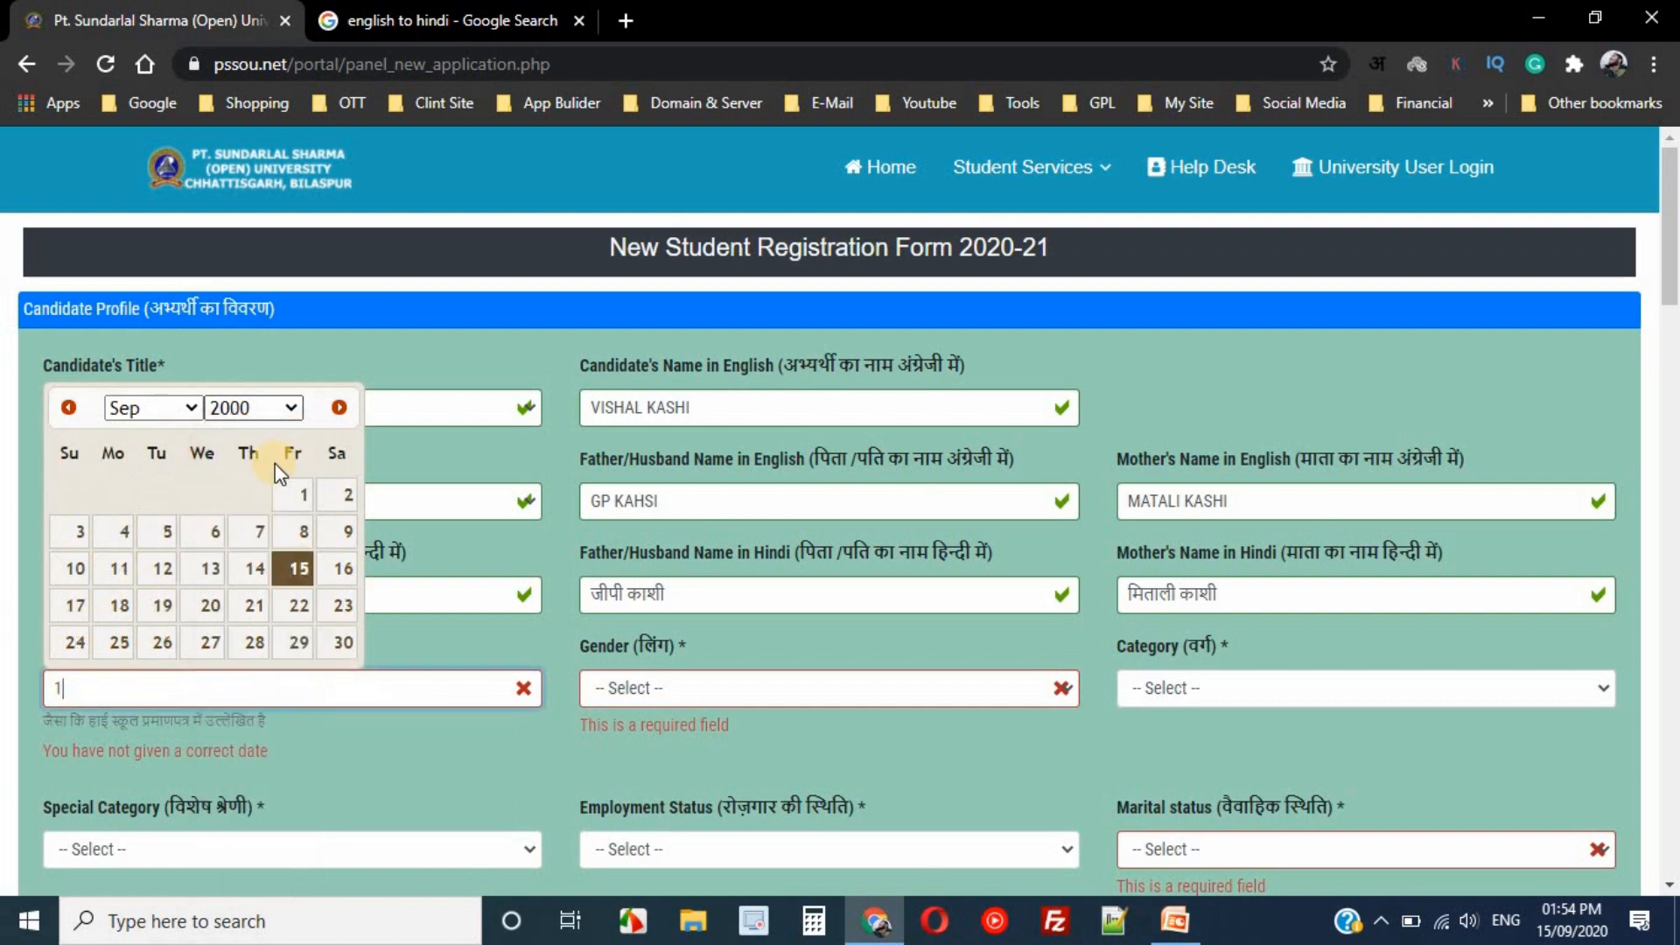
left_click(251, 571)
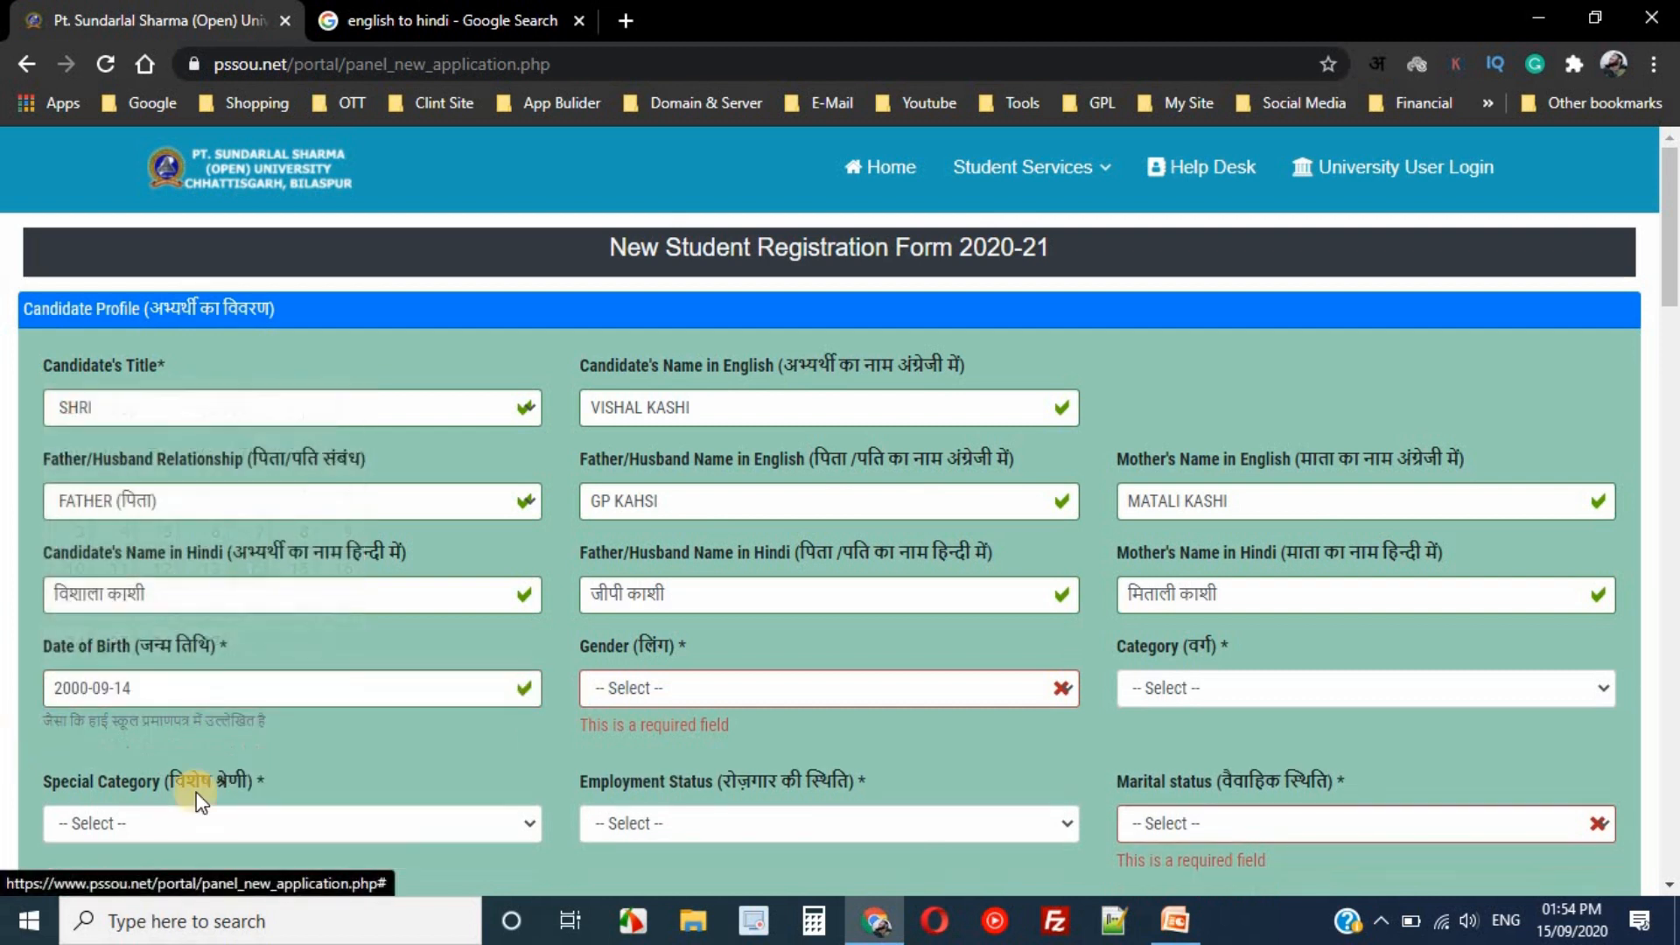
- Set Gender to MALE and Category to GENERAL
left_click(686, 688)
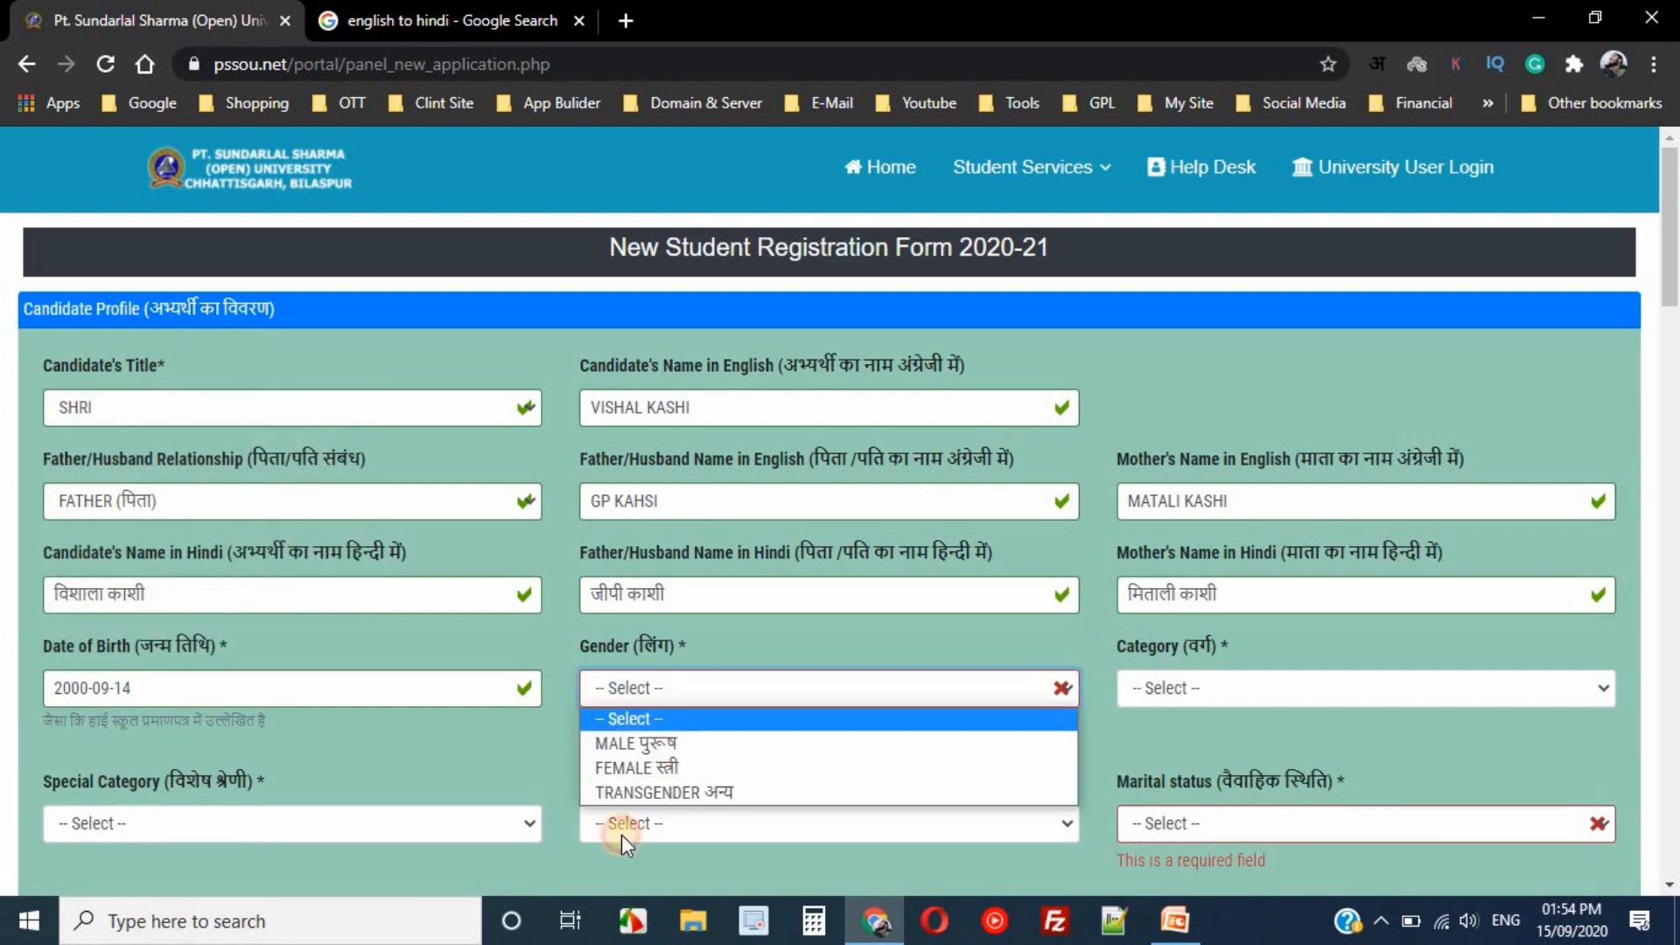
left_click(652, 743)
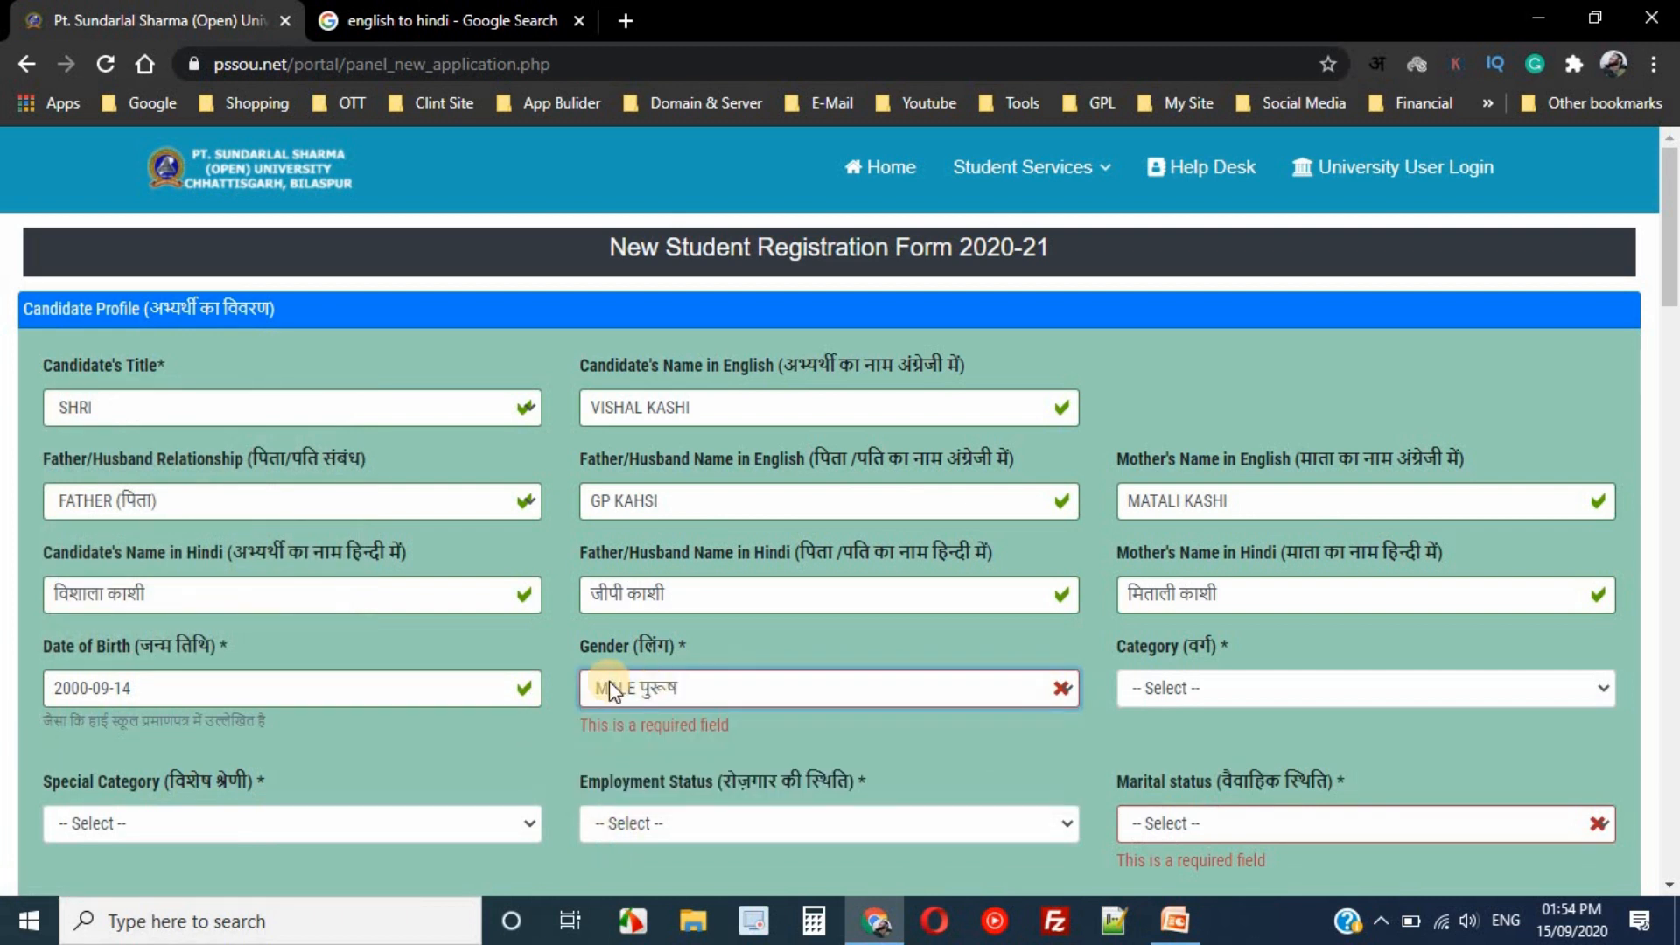
left_click(1210, 690)
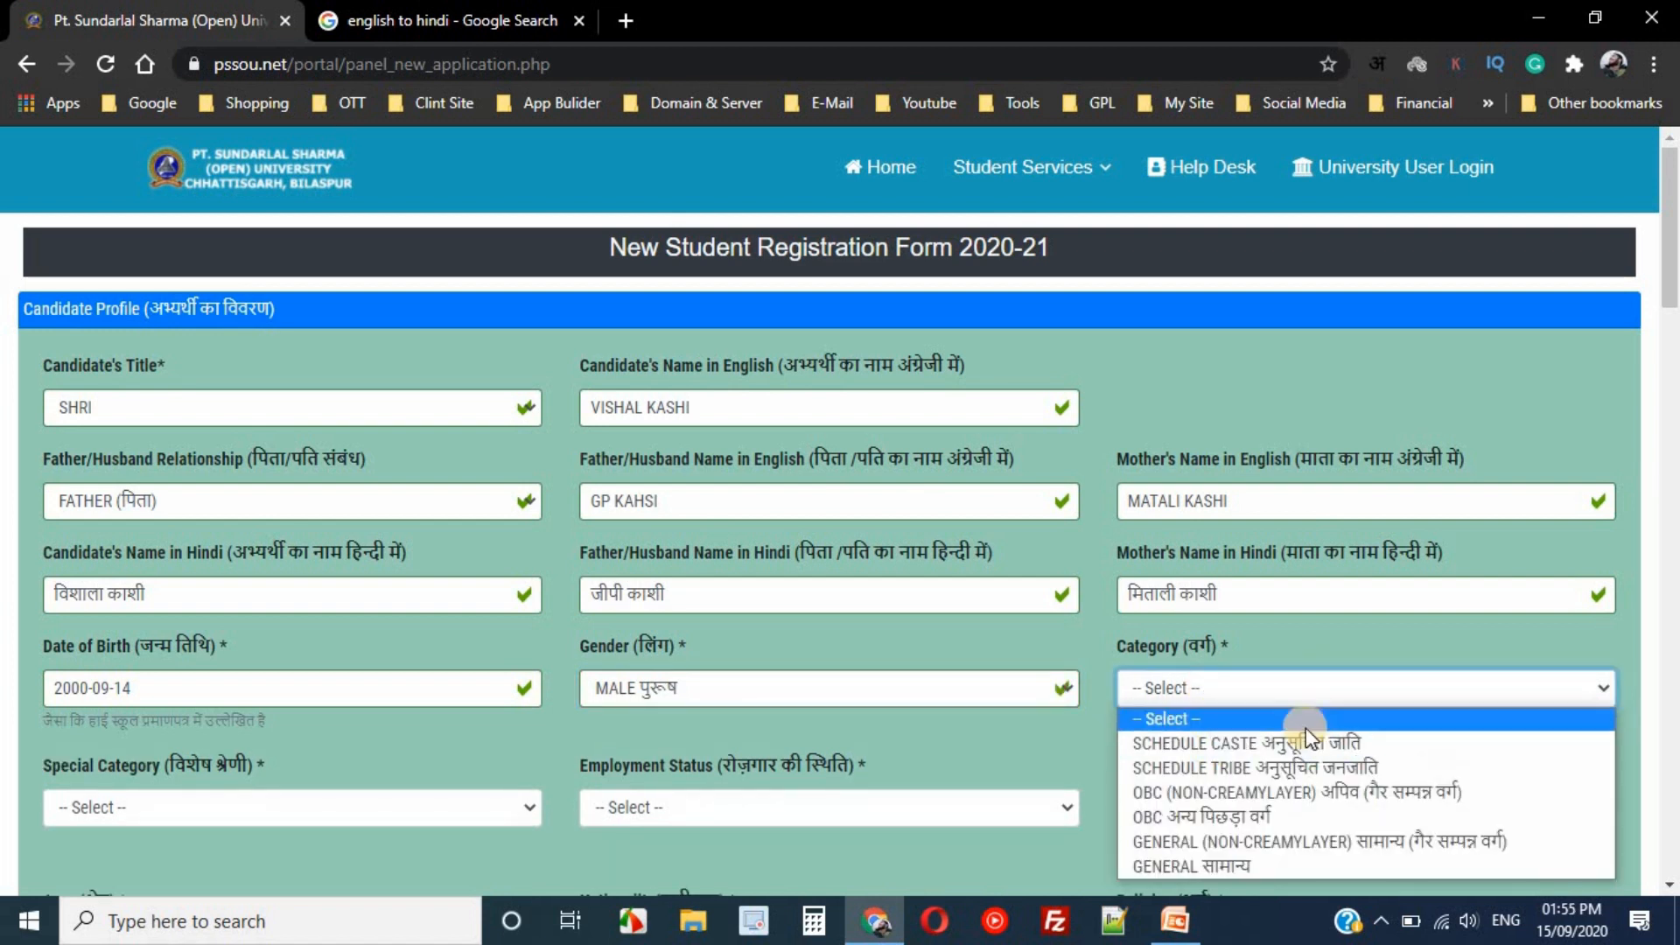
left_click(1289, 702)
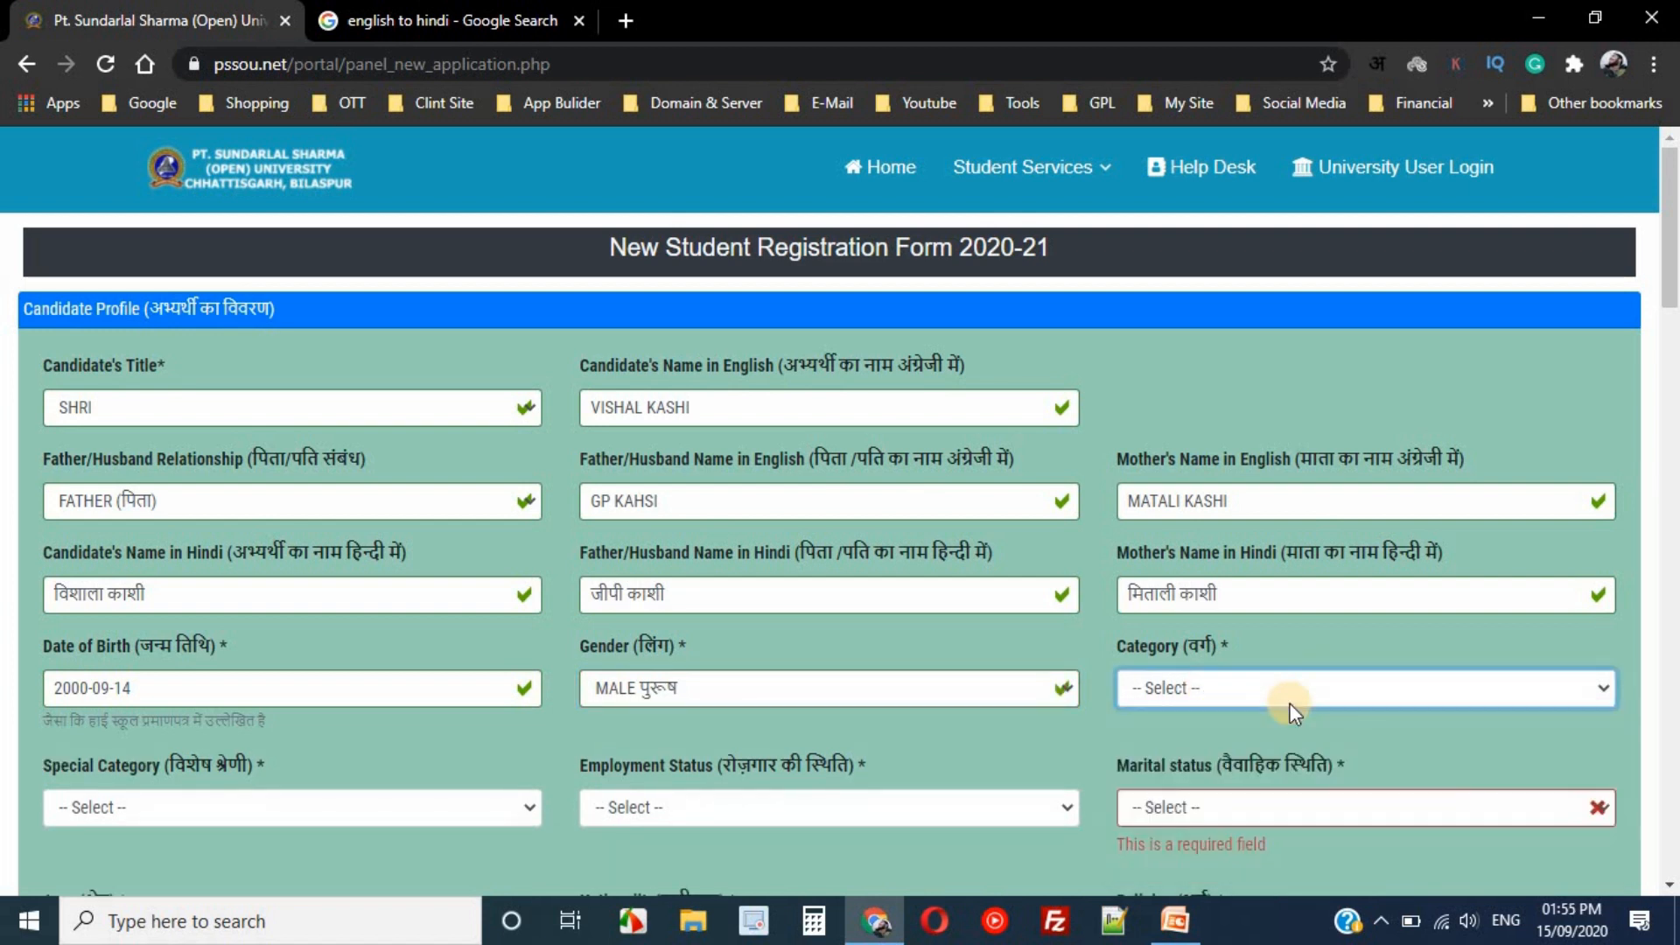
left_click(1285, 688)
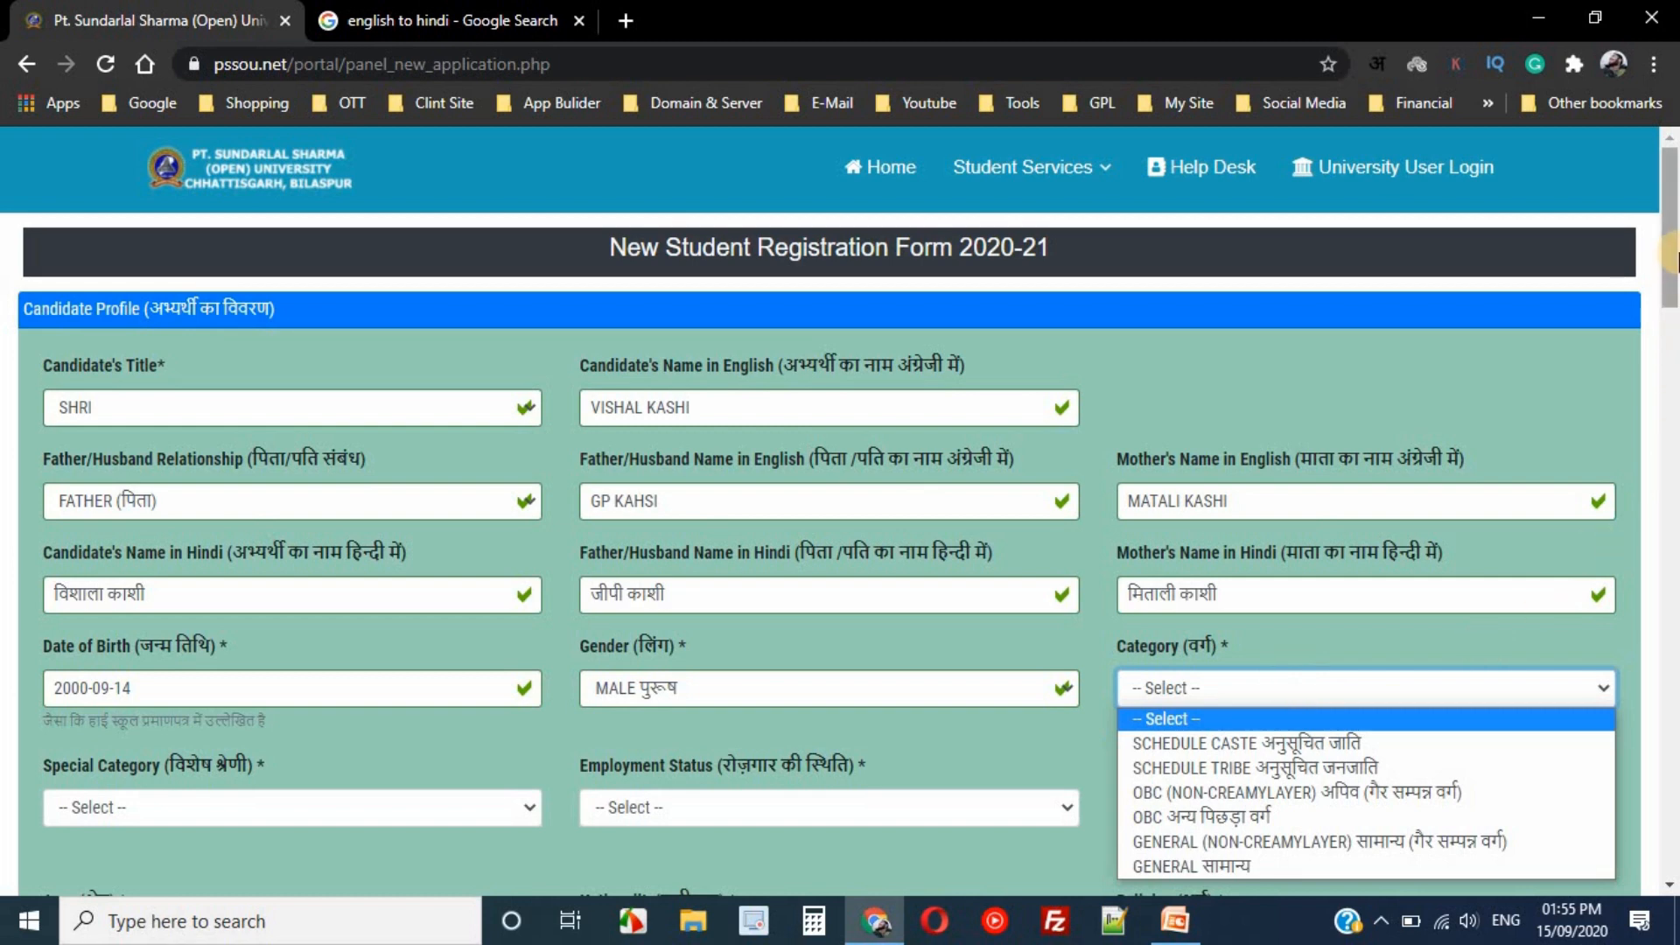
scroll(1672, 308, "down", 3)
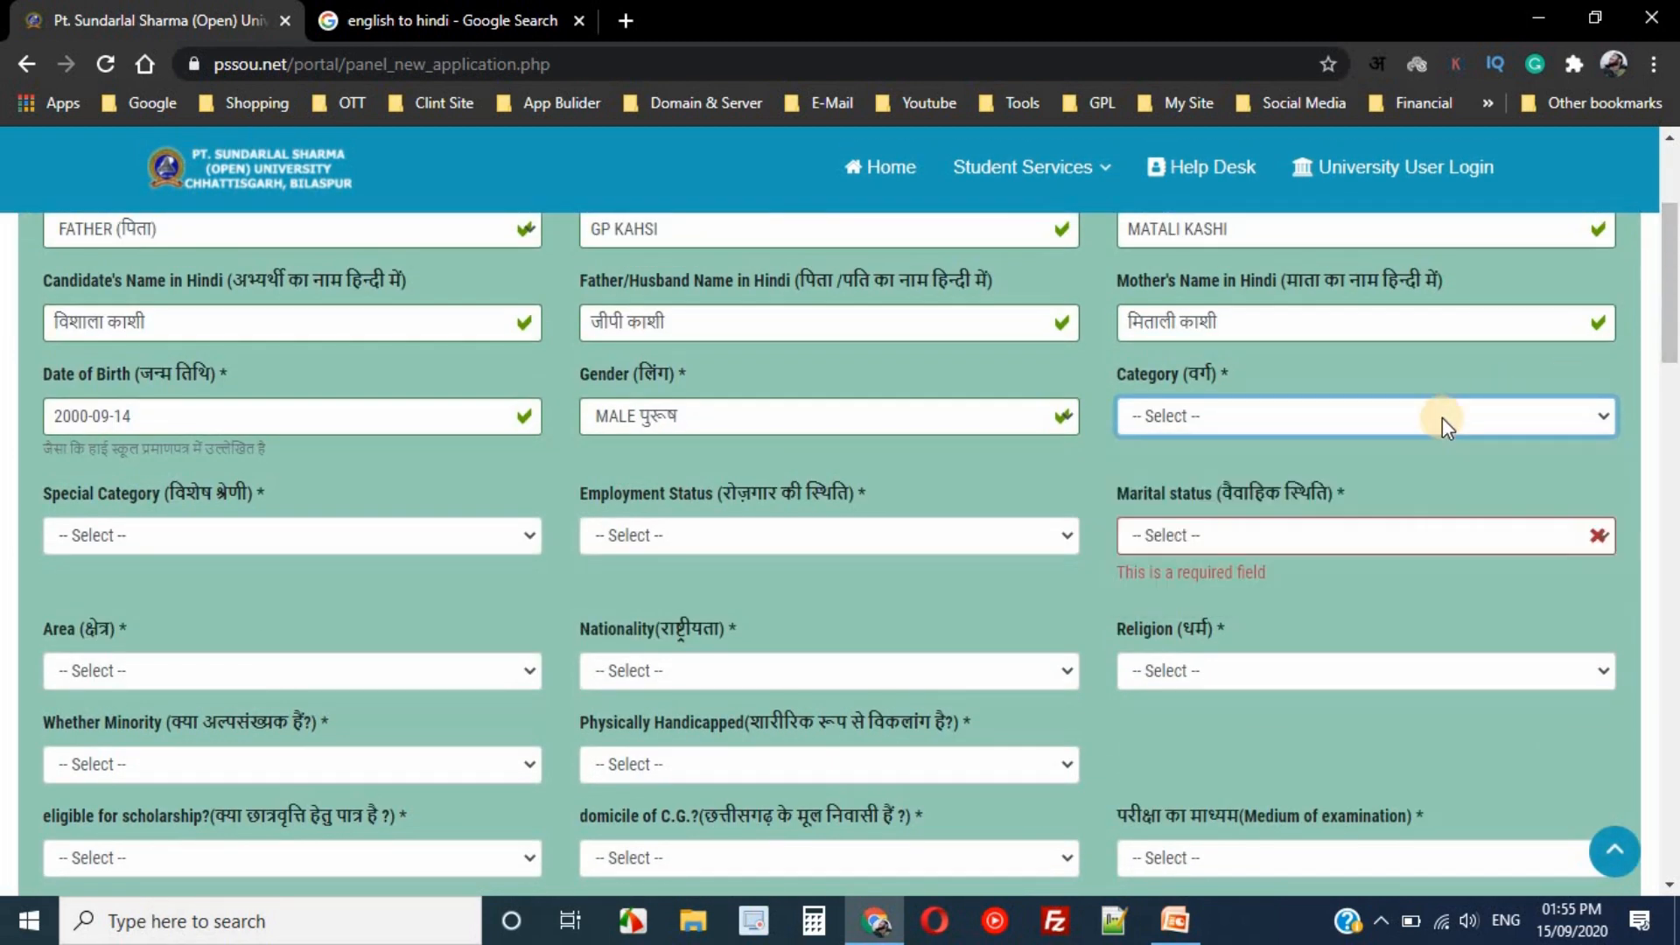
left_click(1339, 428)
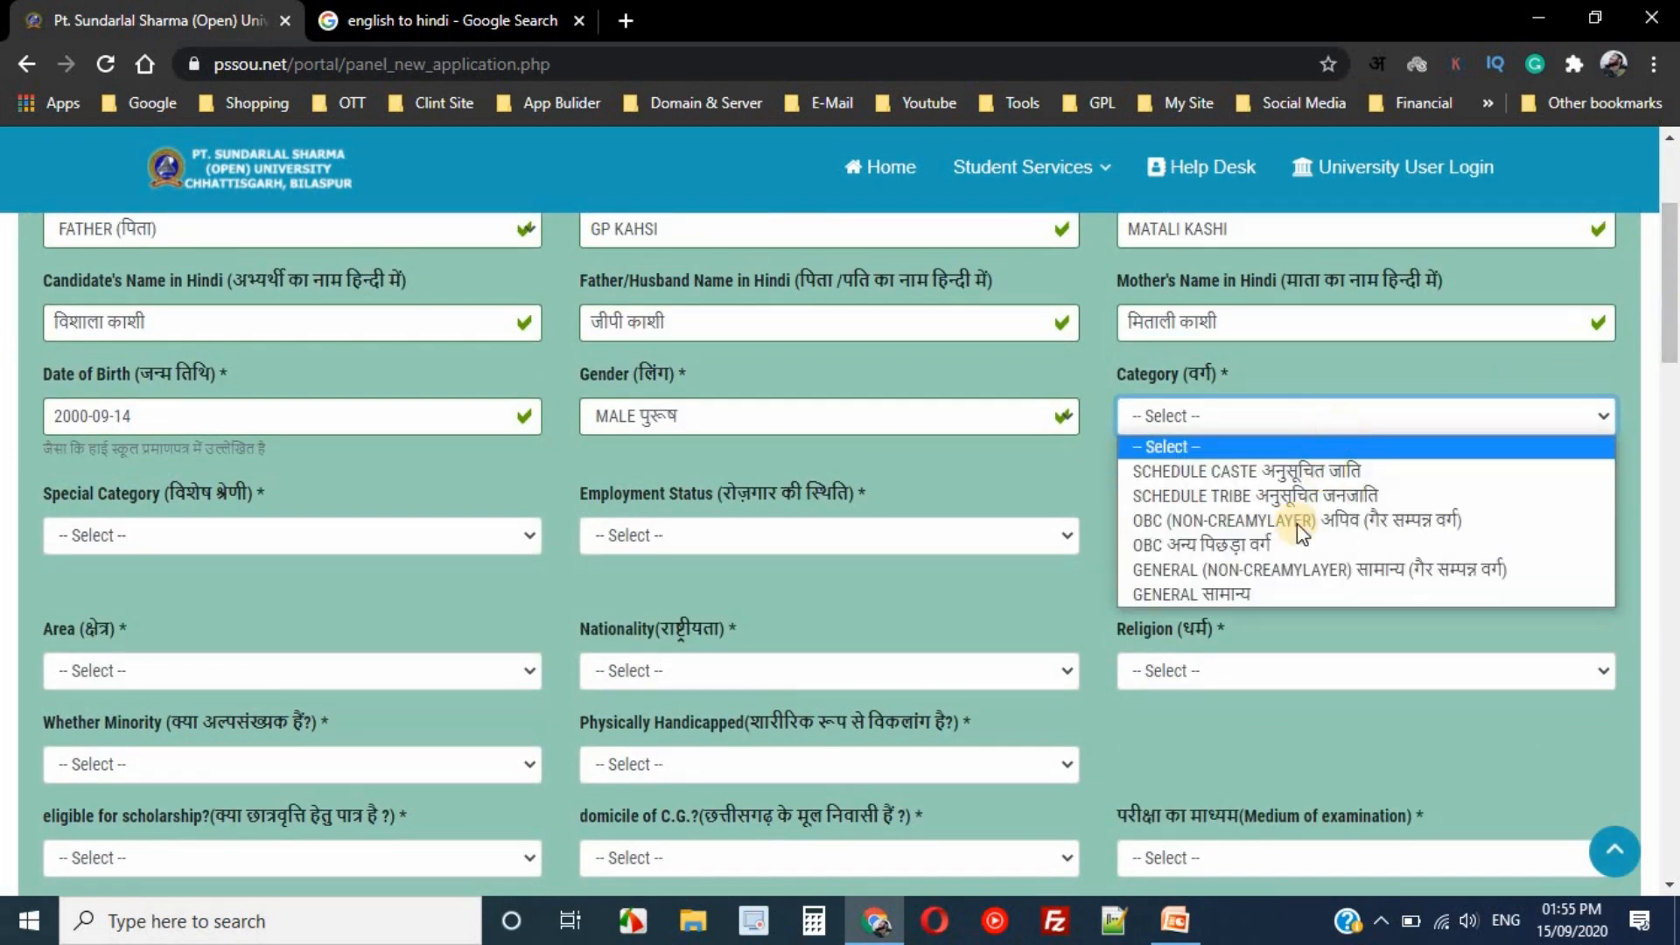
left_click(1215, 596)
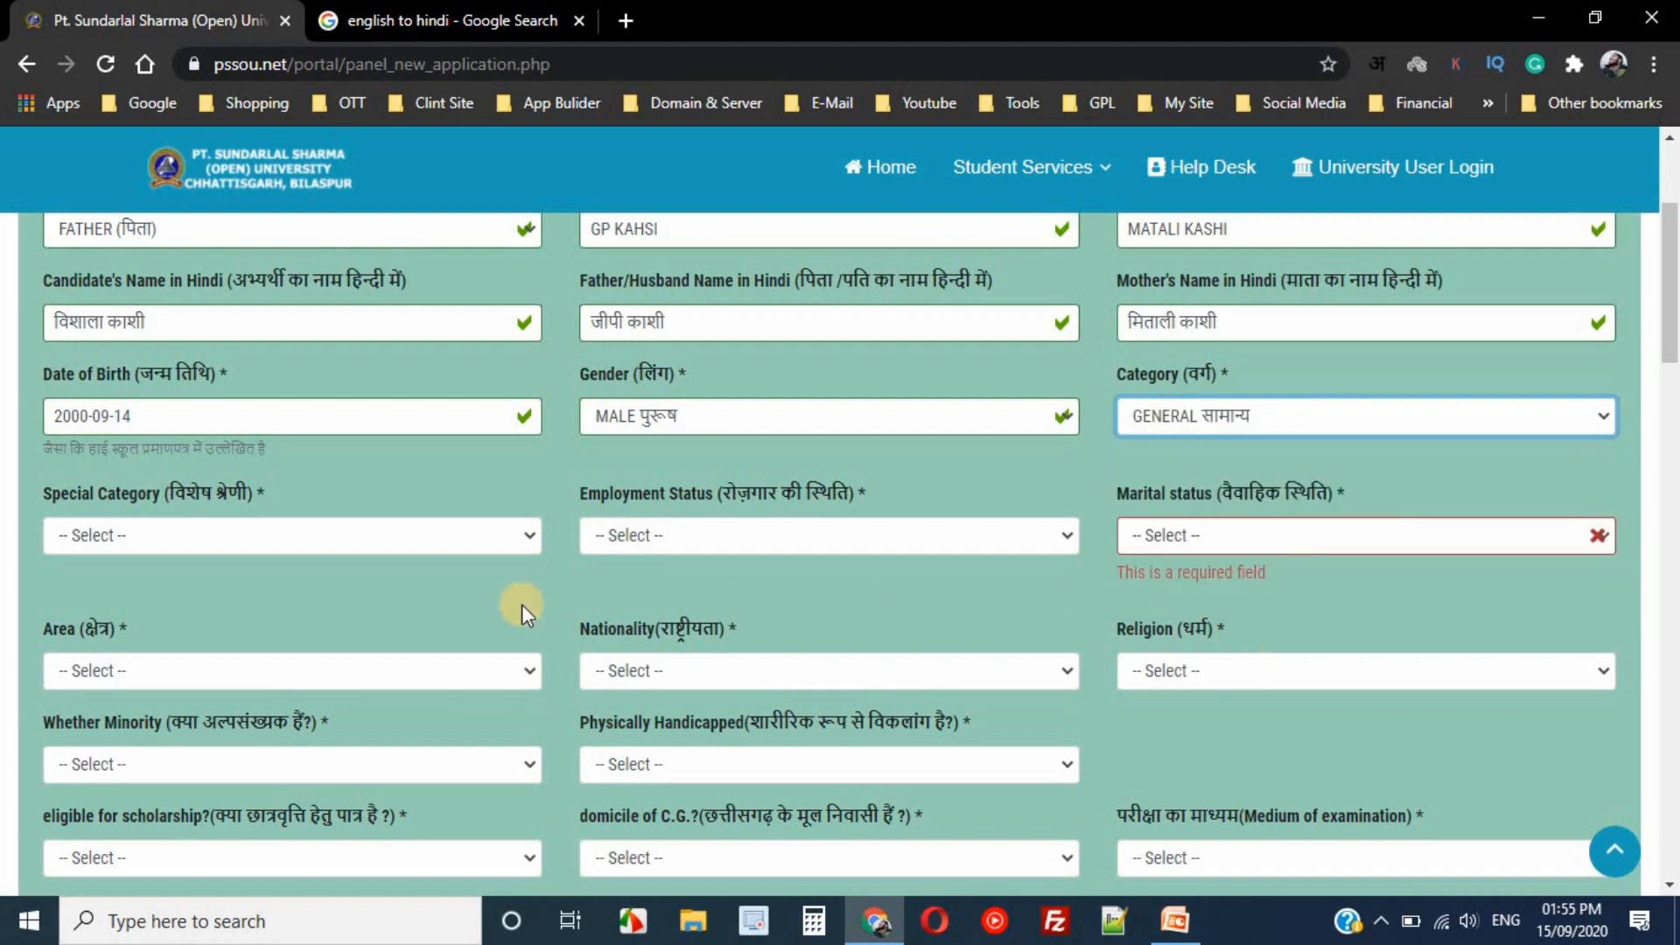
- Set Special Category to Other and Employment status to Selfemployed
left_click(165, 530)
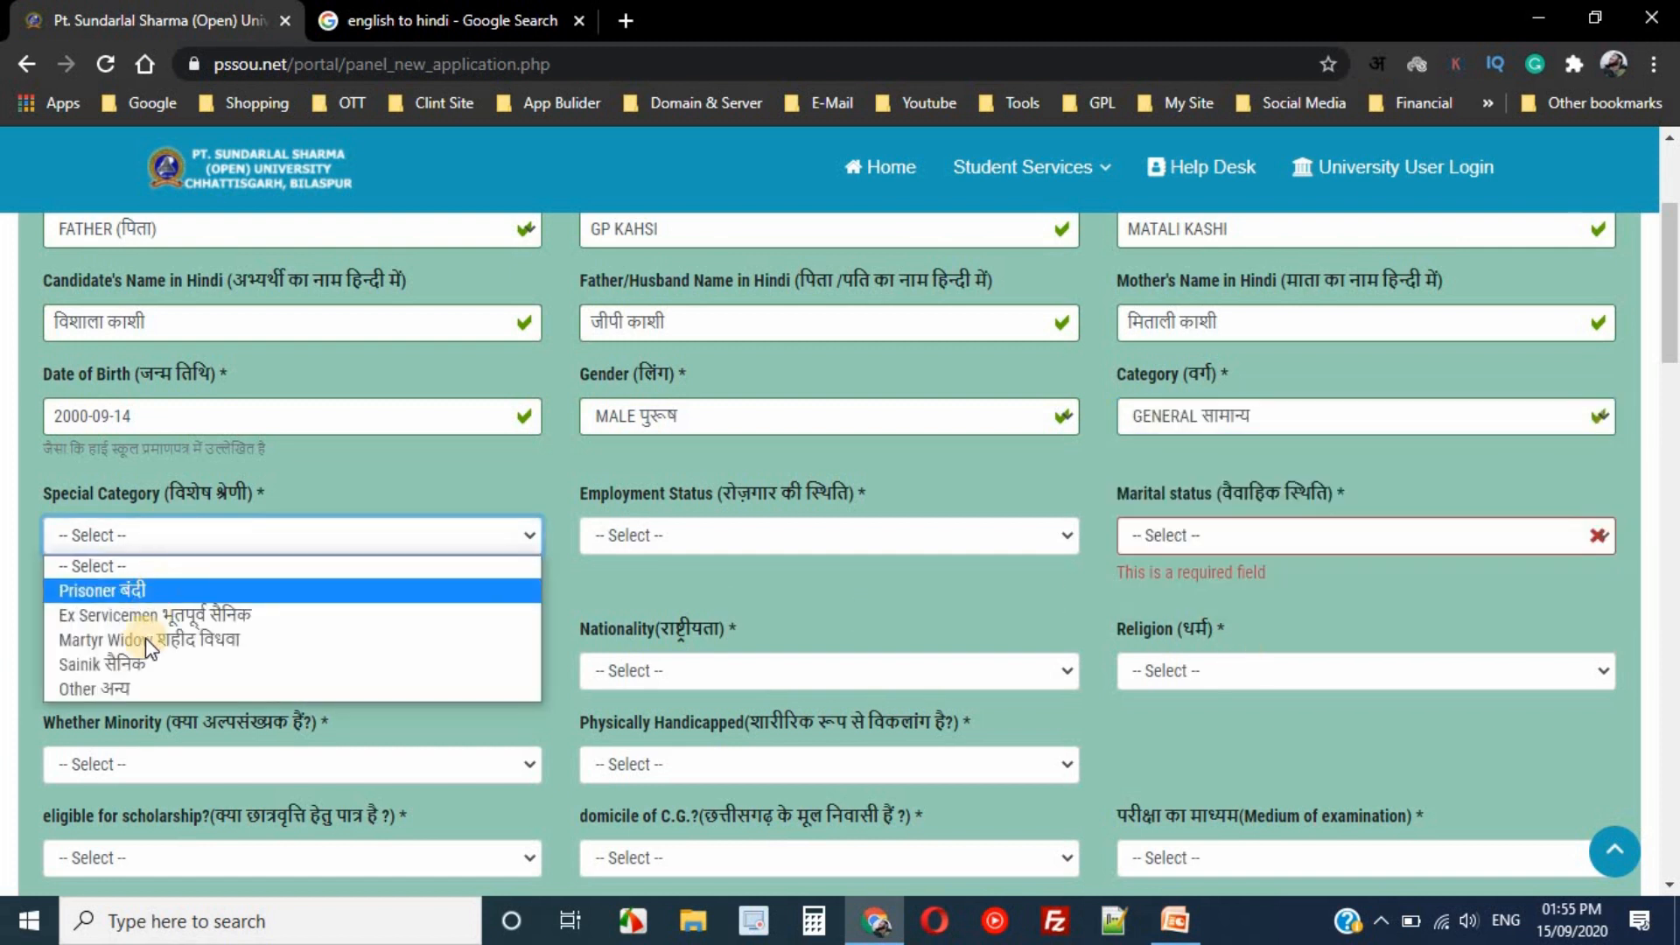
left_click(133, 691)
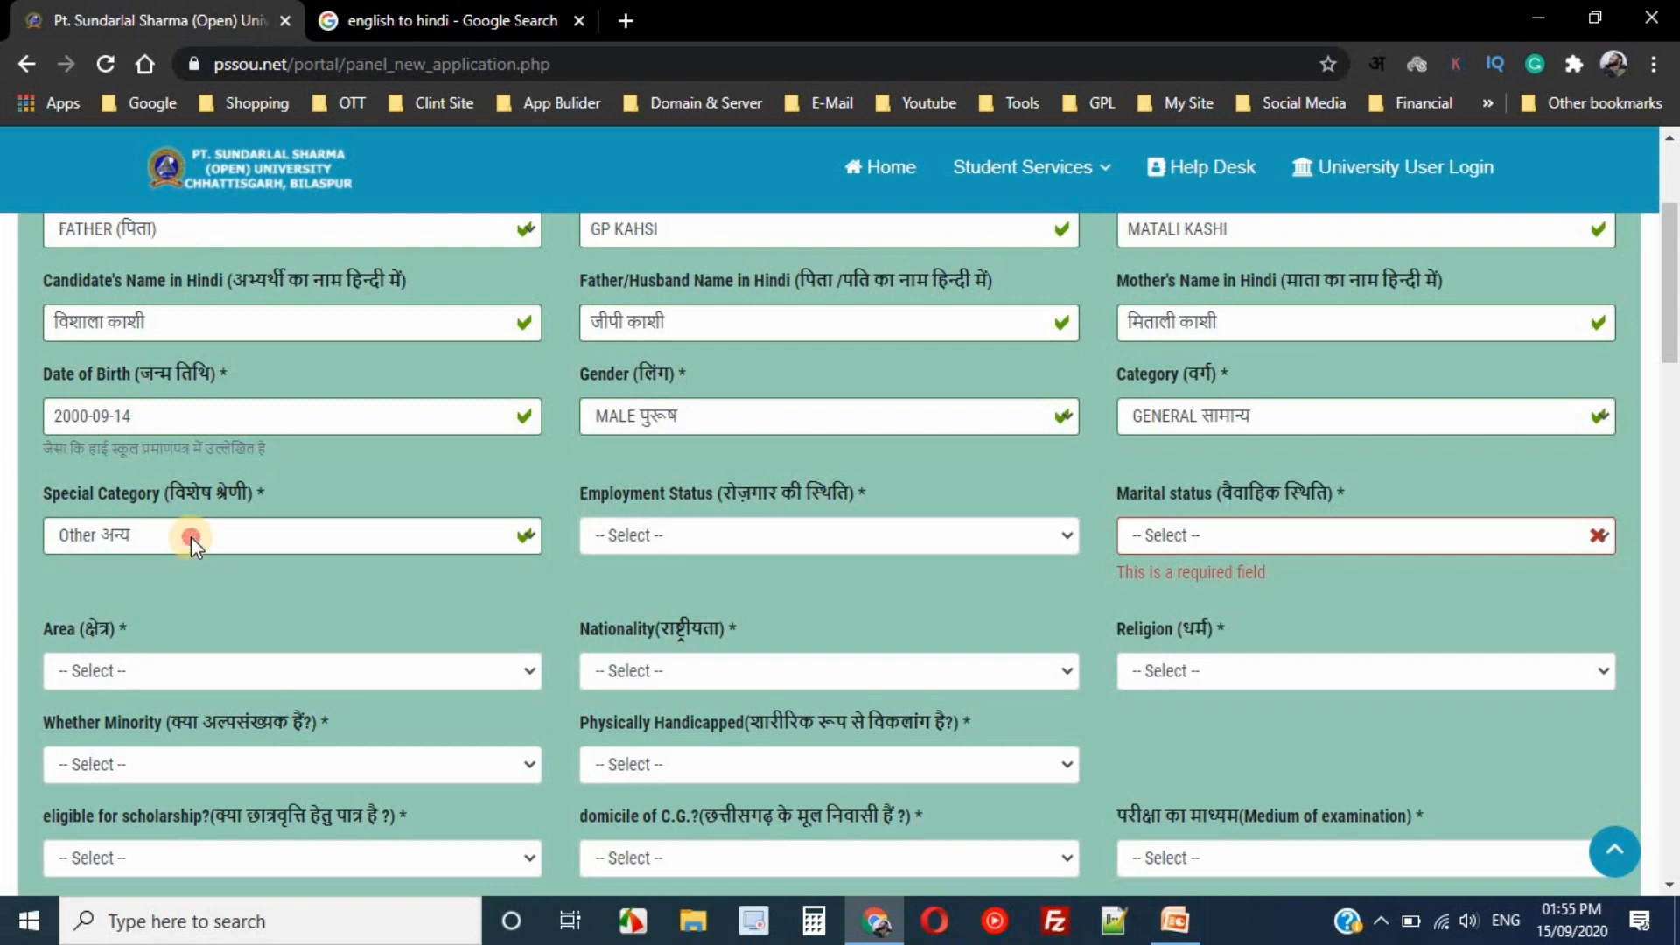
left_click(191, 538)
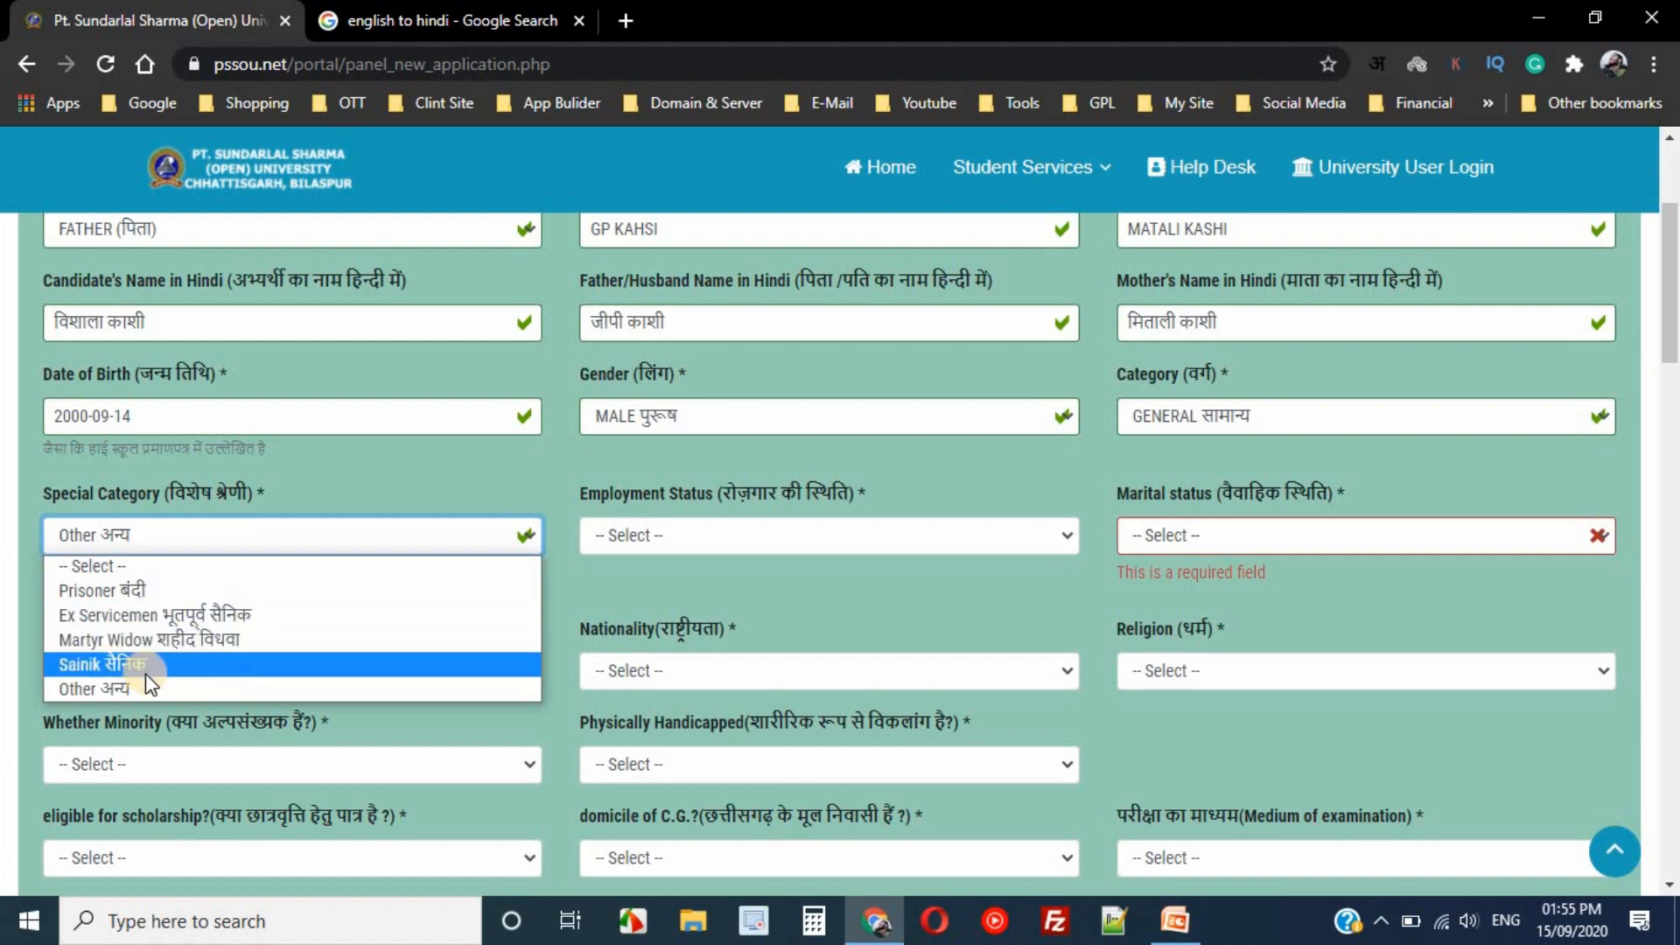
left_click(101, 691)
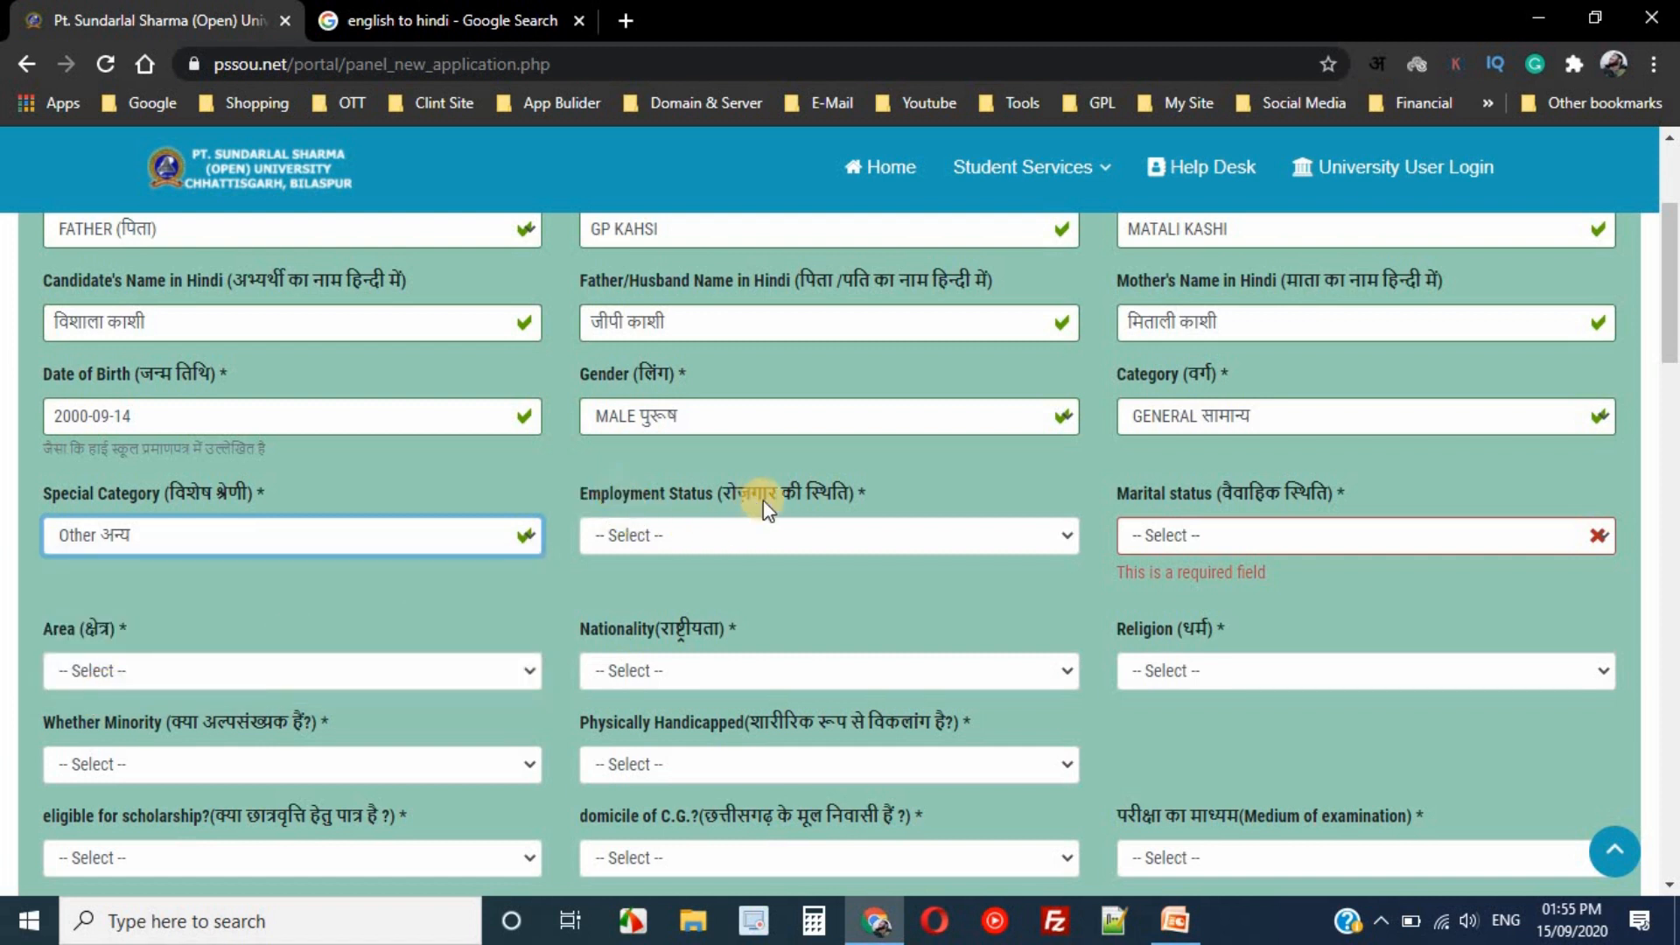
left_click(721, 531)
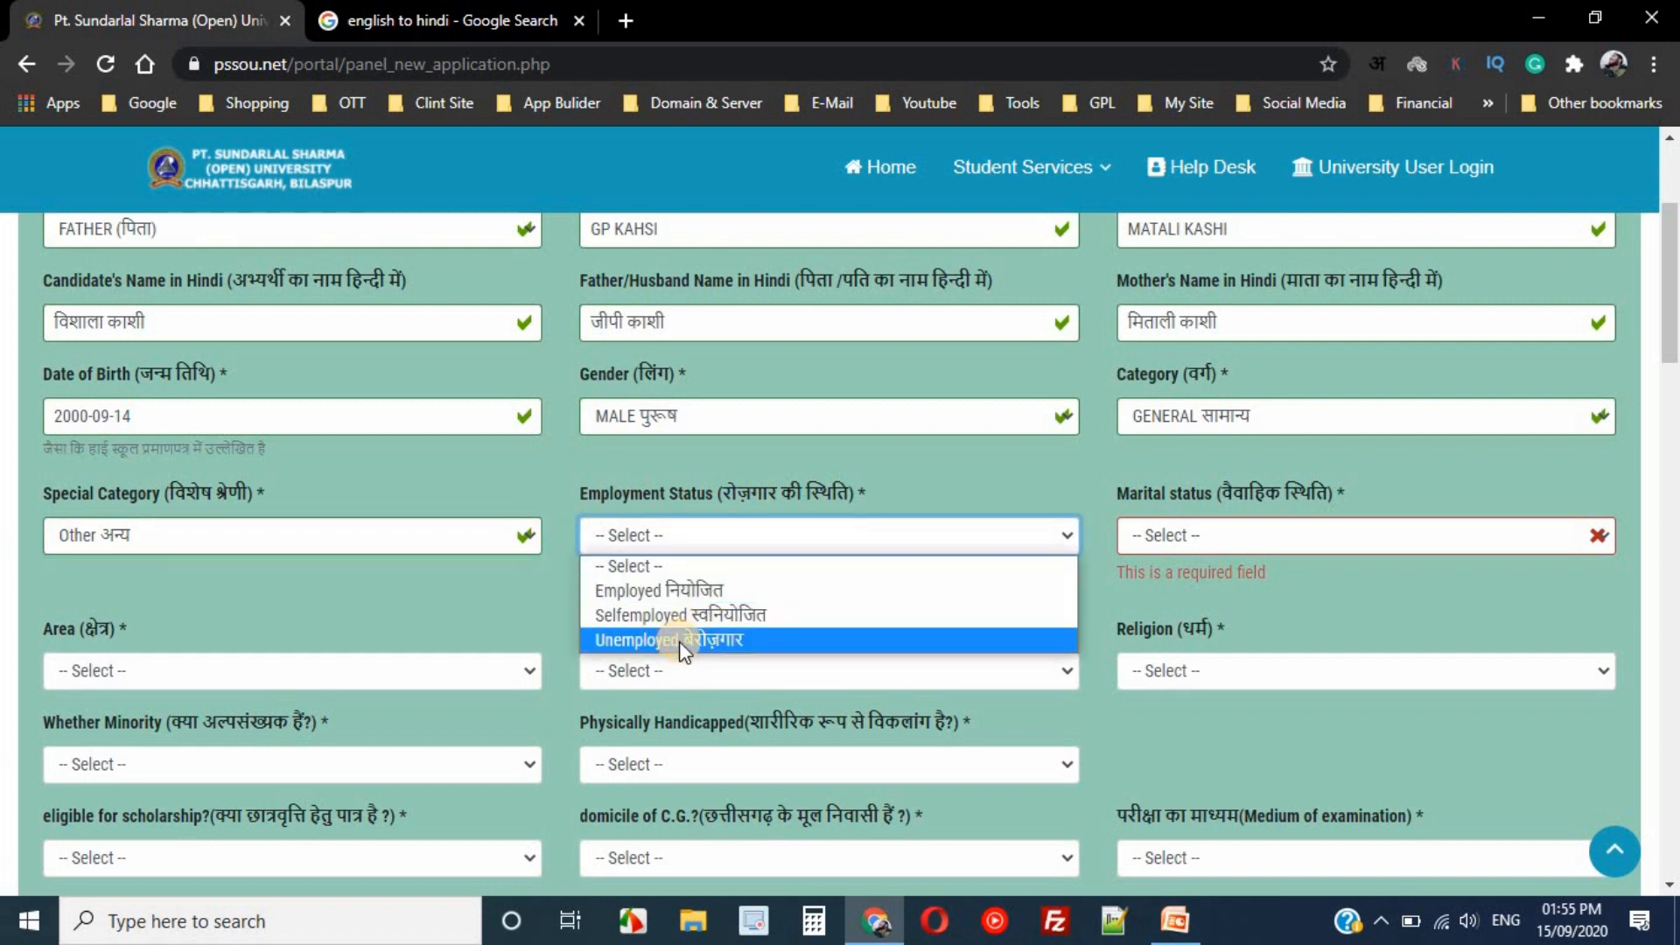
left_click(759, 614)
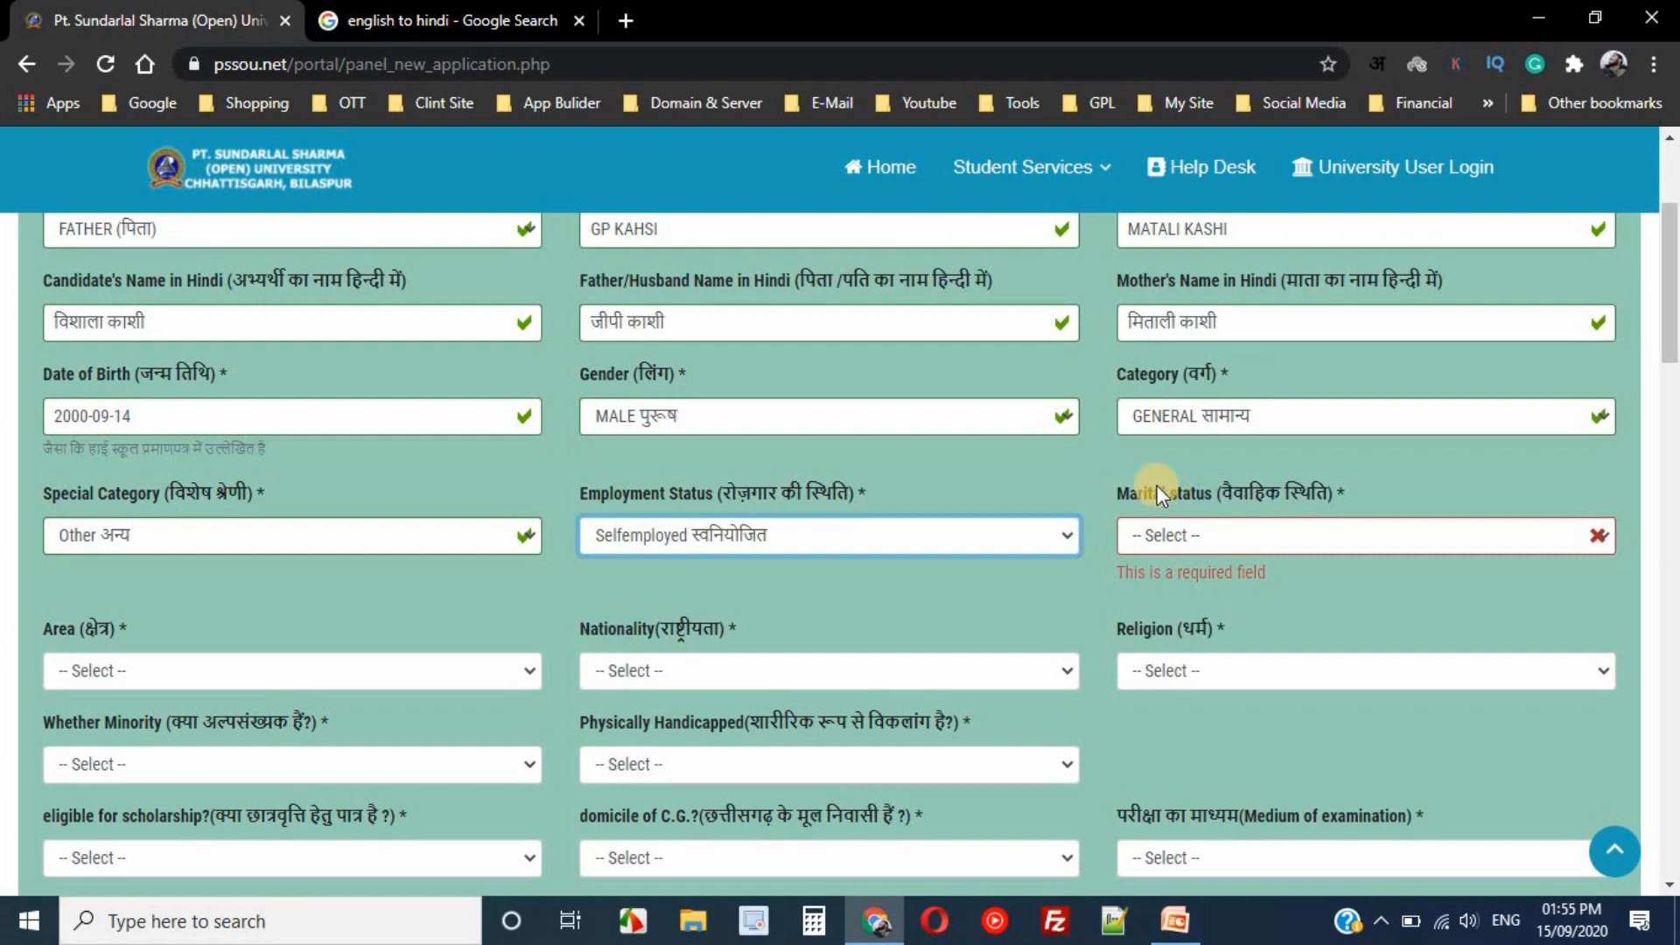
- Choose UN-MARRIED अविवाहित as the marital status and scroll down the form
left_click(1233, 533)
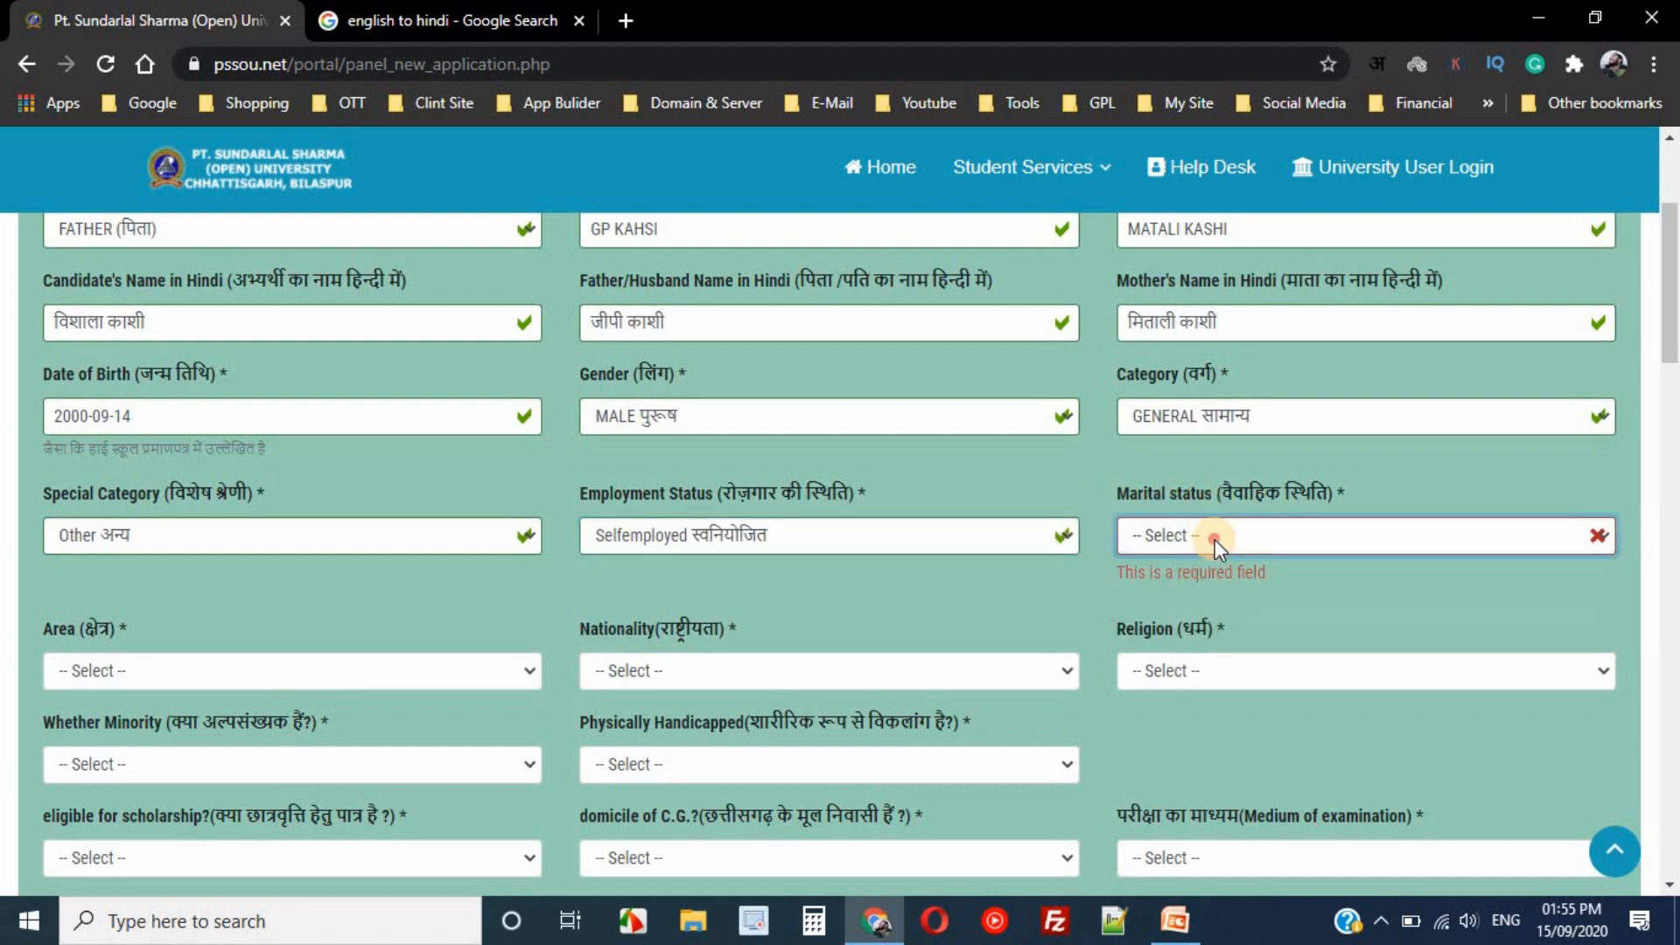
left_click(1215, 539)
left_click(1215, 589)
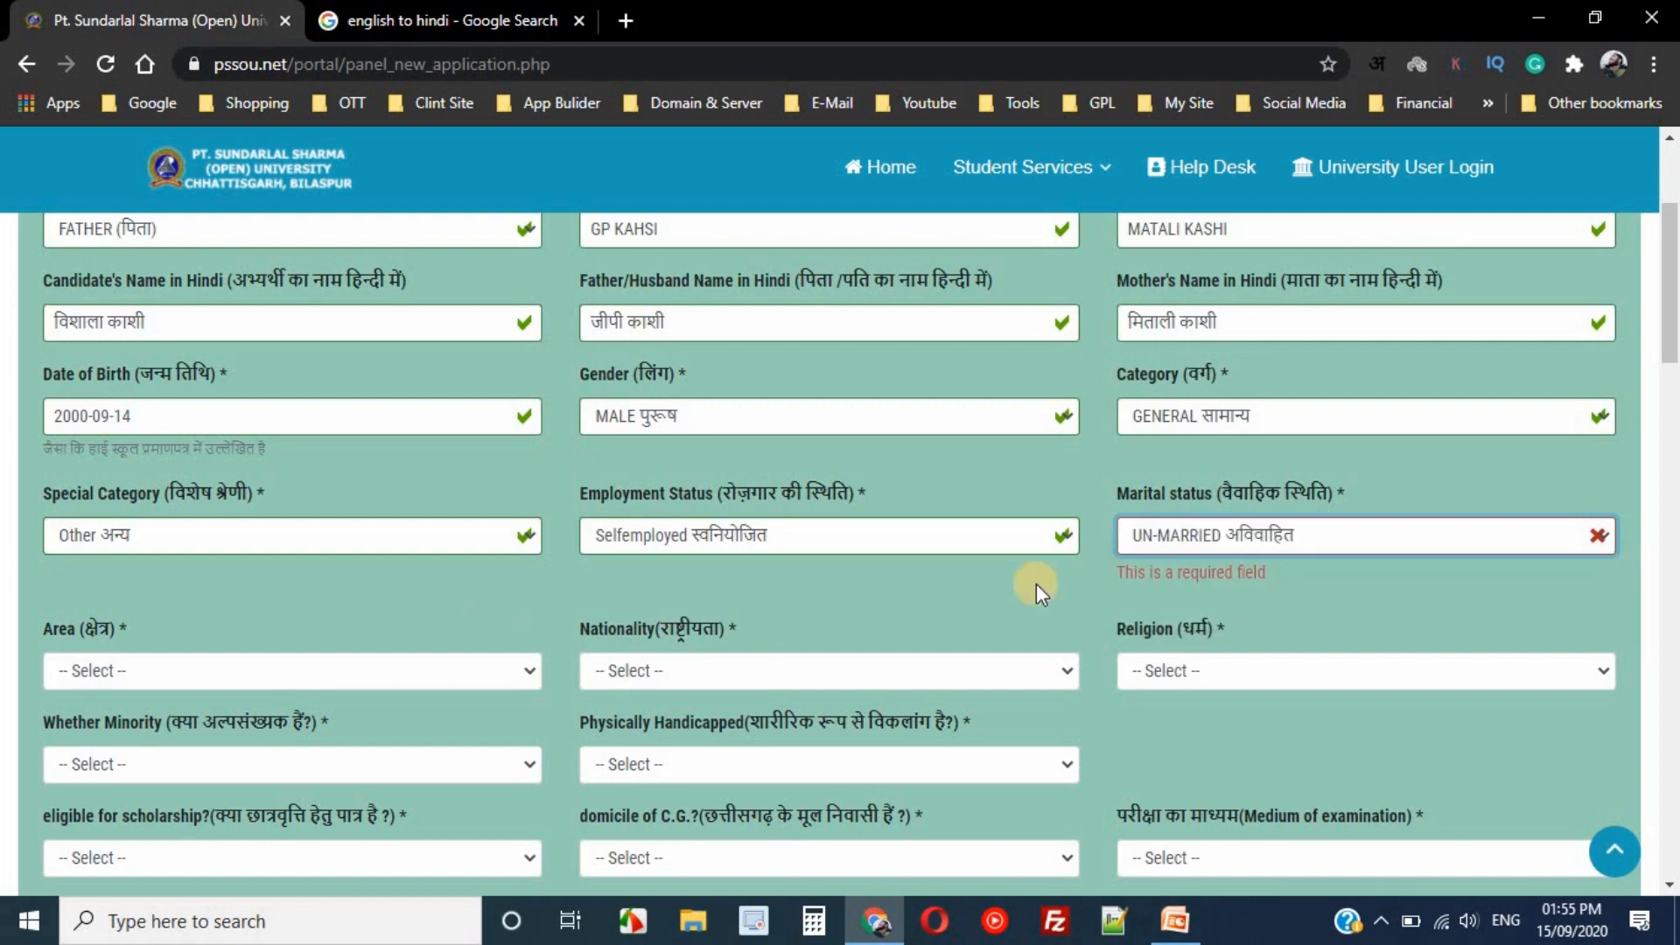
left_click_drag(1672, 301, 1672, 367)
- Set Area to URBAN, Nationality to INDIAN and Religion to HINDU
left_click(355, 323)
left_click(341, 352)
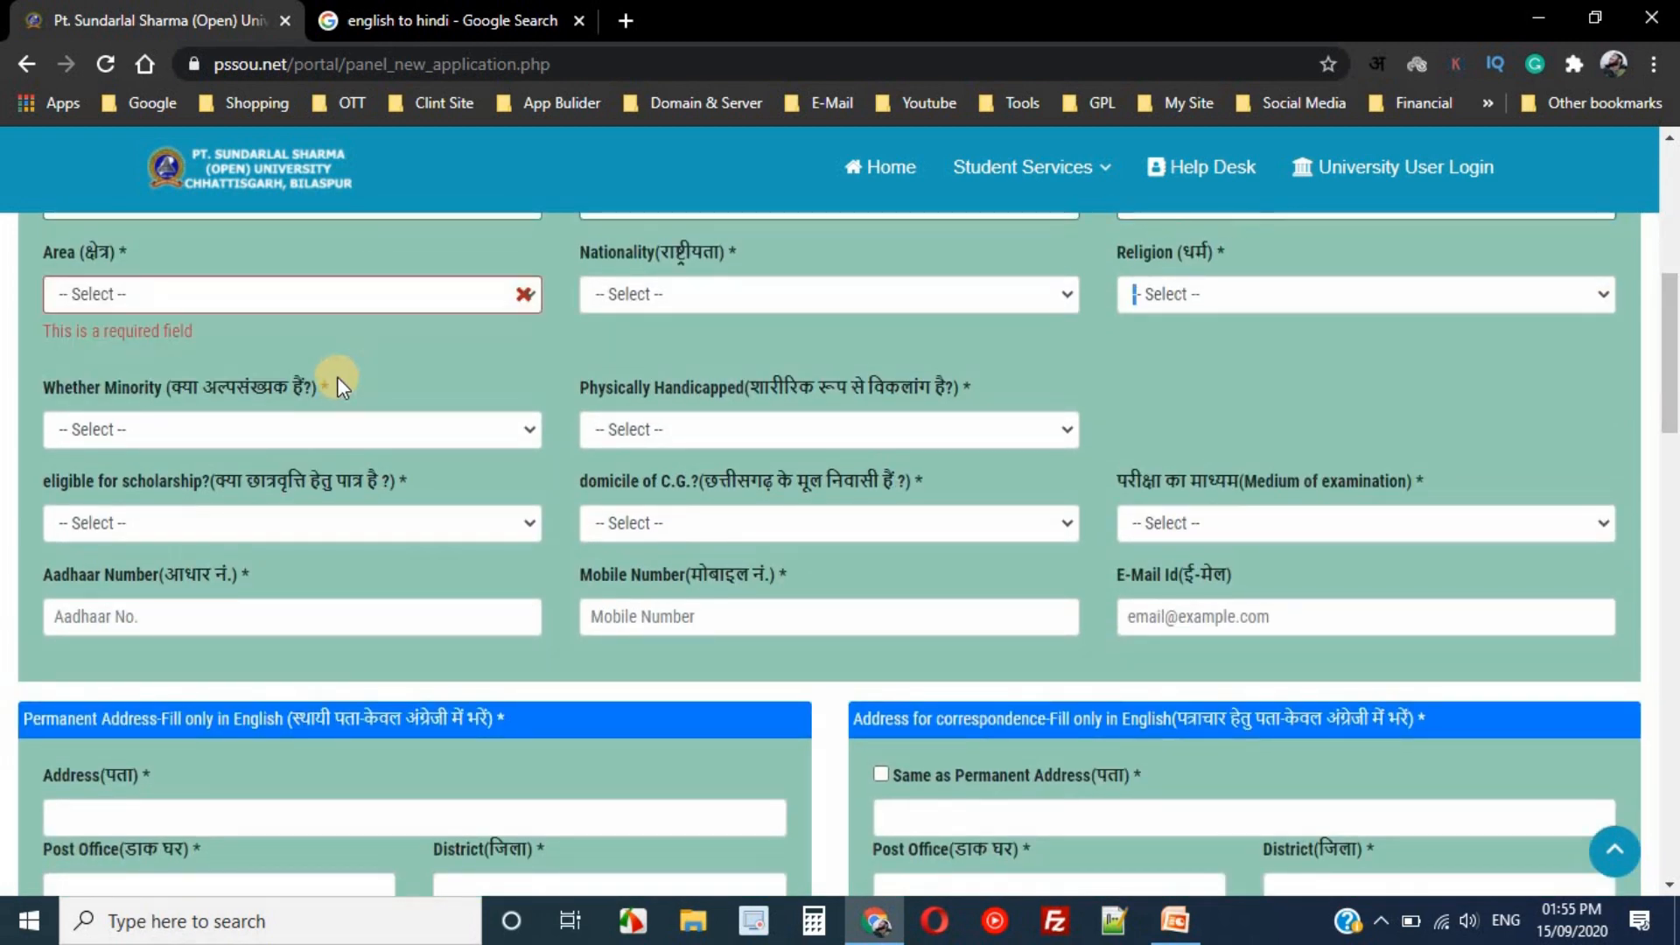
left_click(277, 301)
left_click(250, 373)
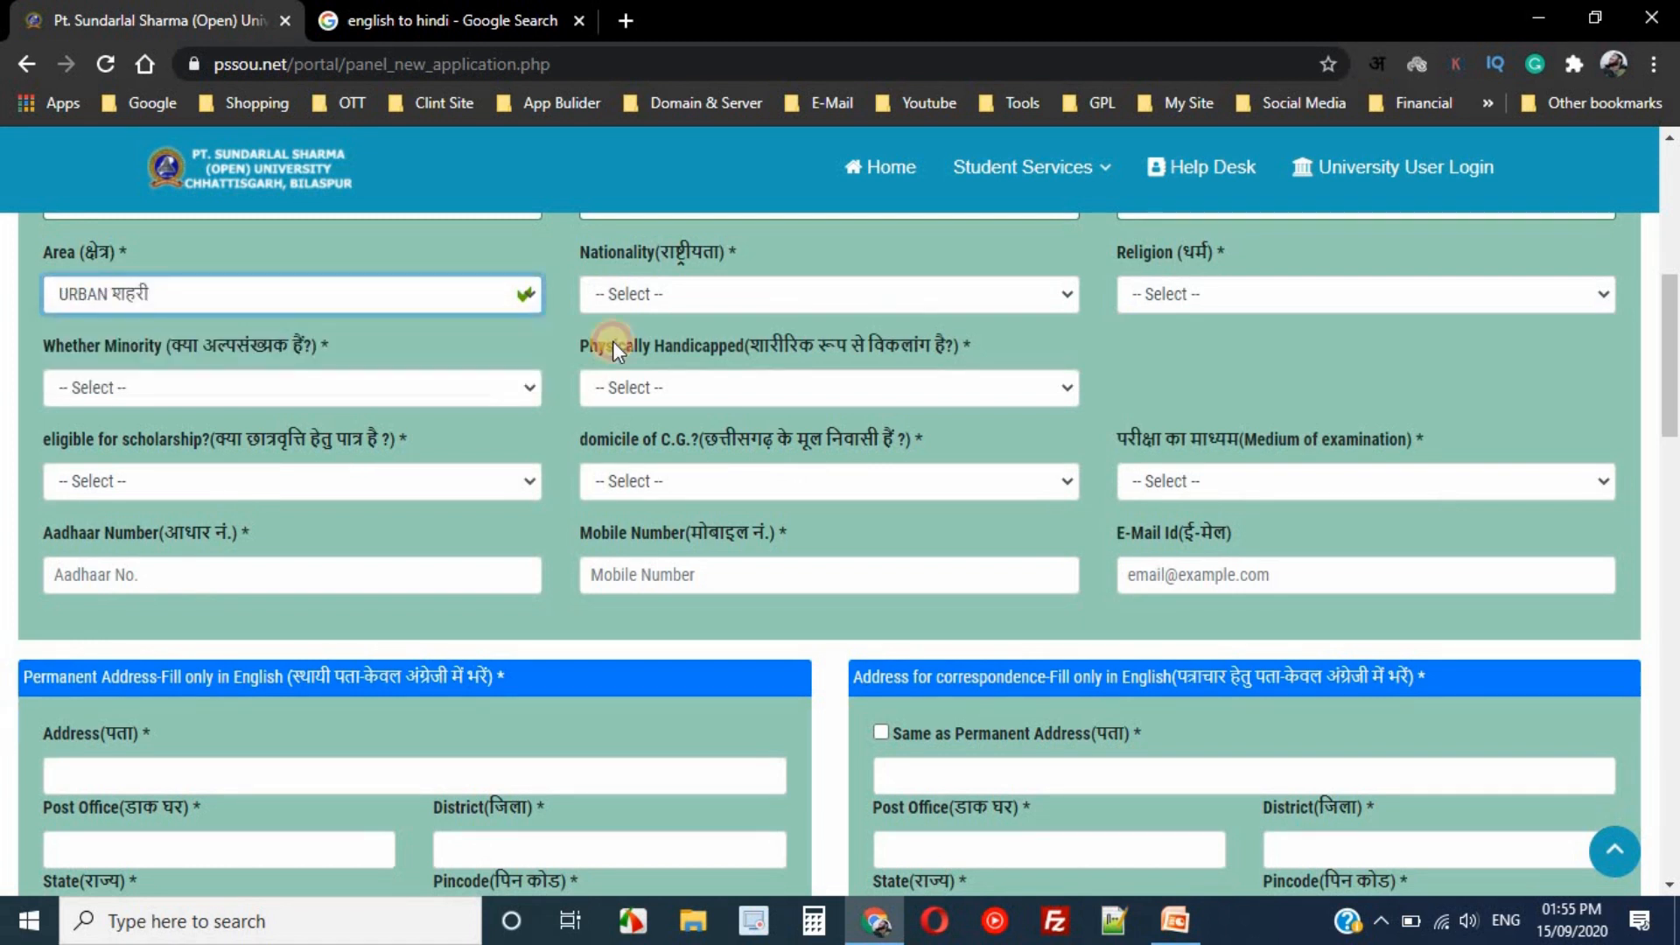
left_click(768, 296)
left_click(740, 350)
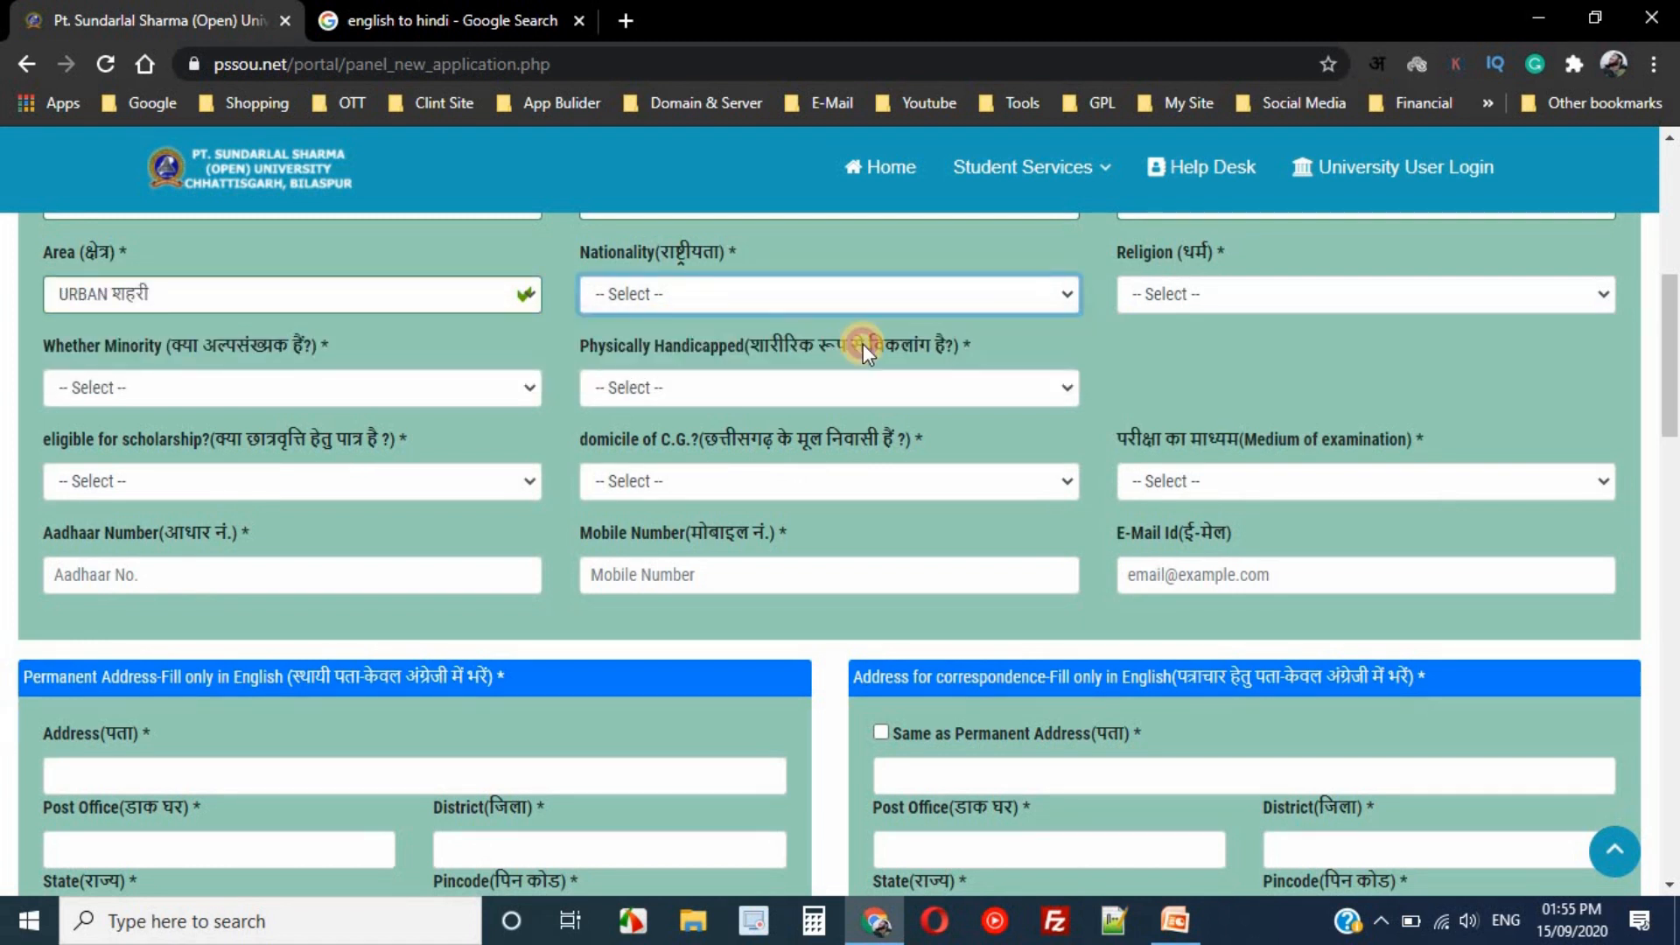
left_click(1290, 294)
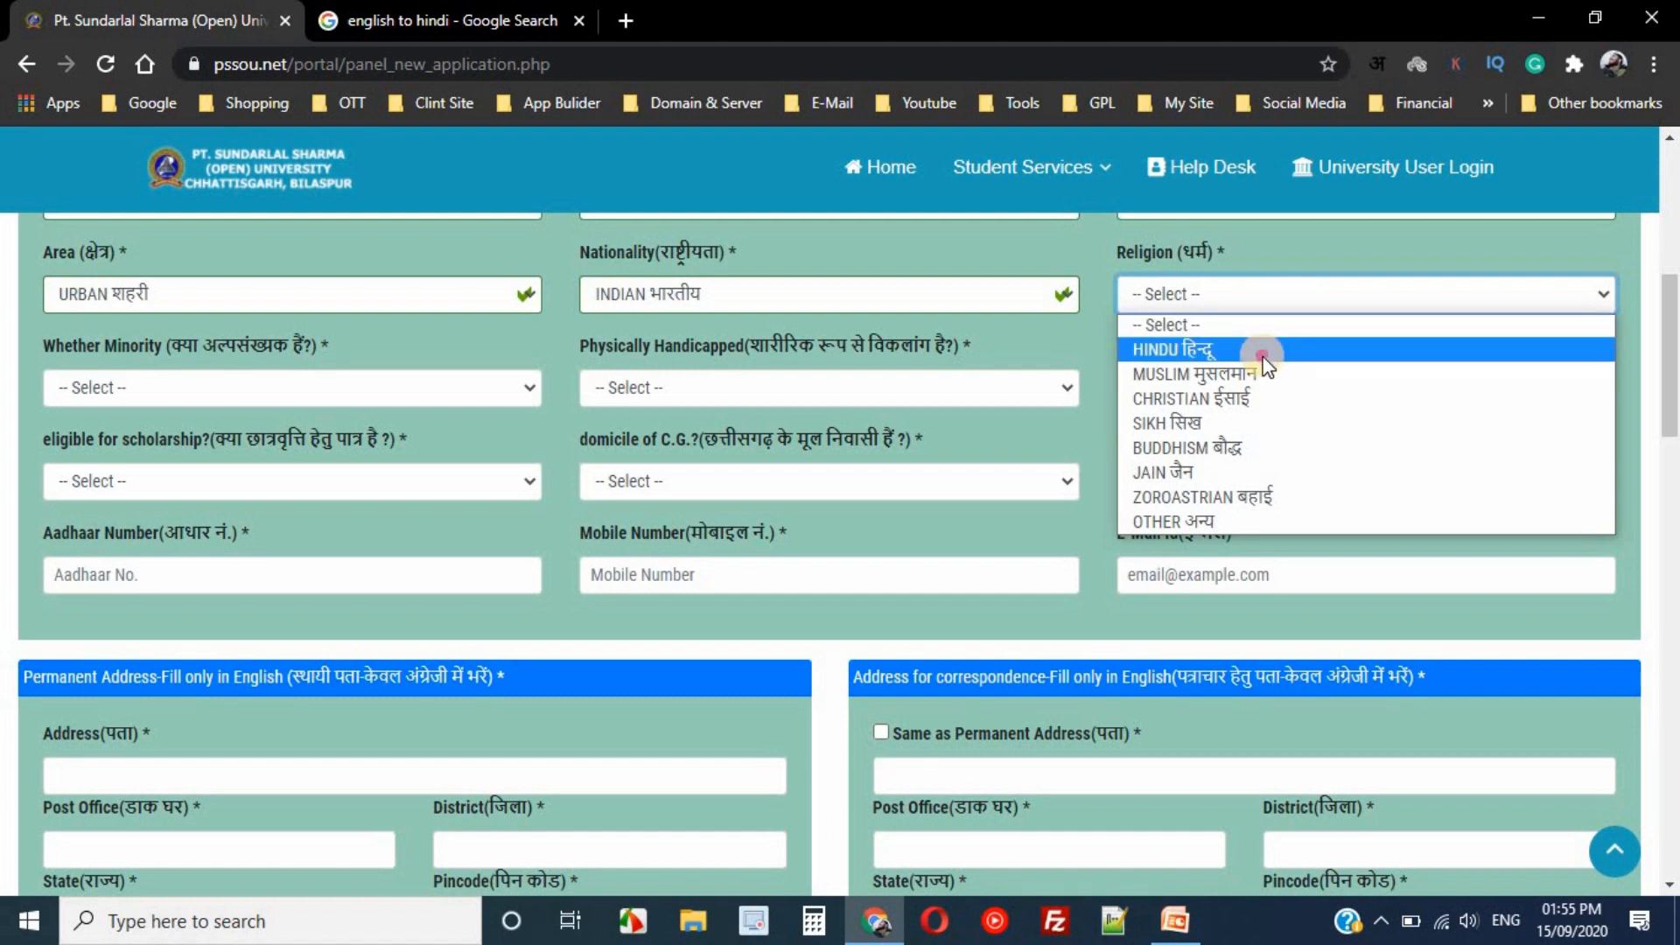
left_click(1264, 349)
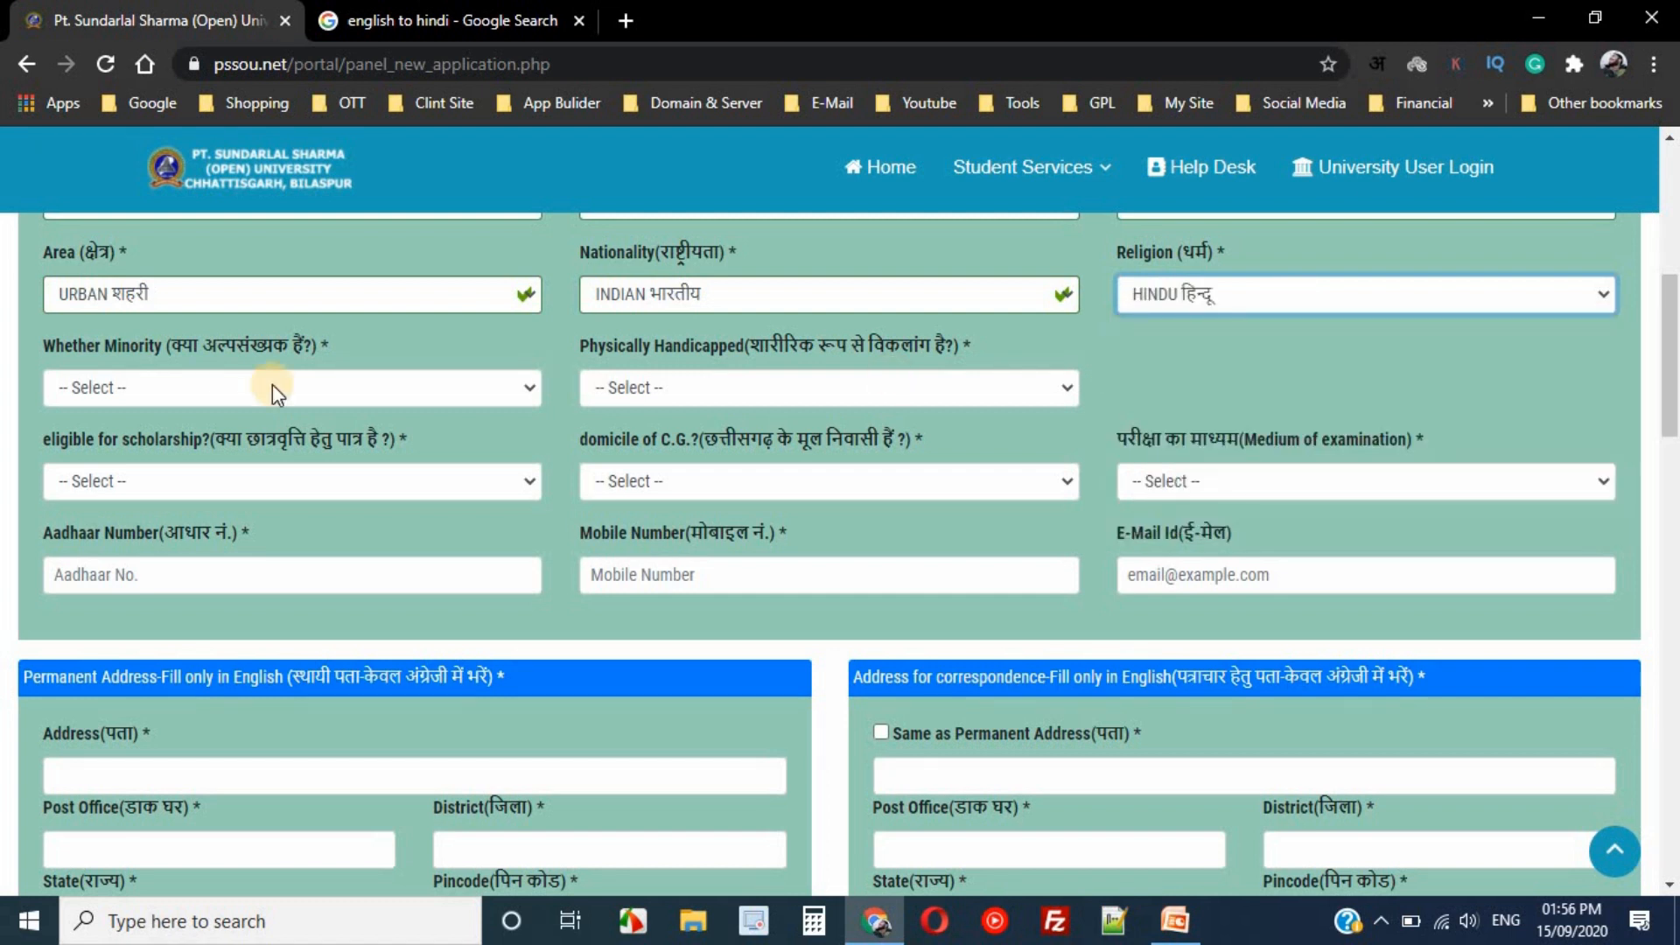
- Answer NO to both the minority and physically handicapped questions
left_click(198, 385)
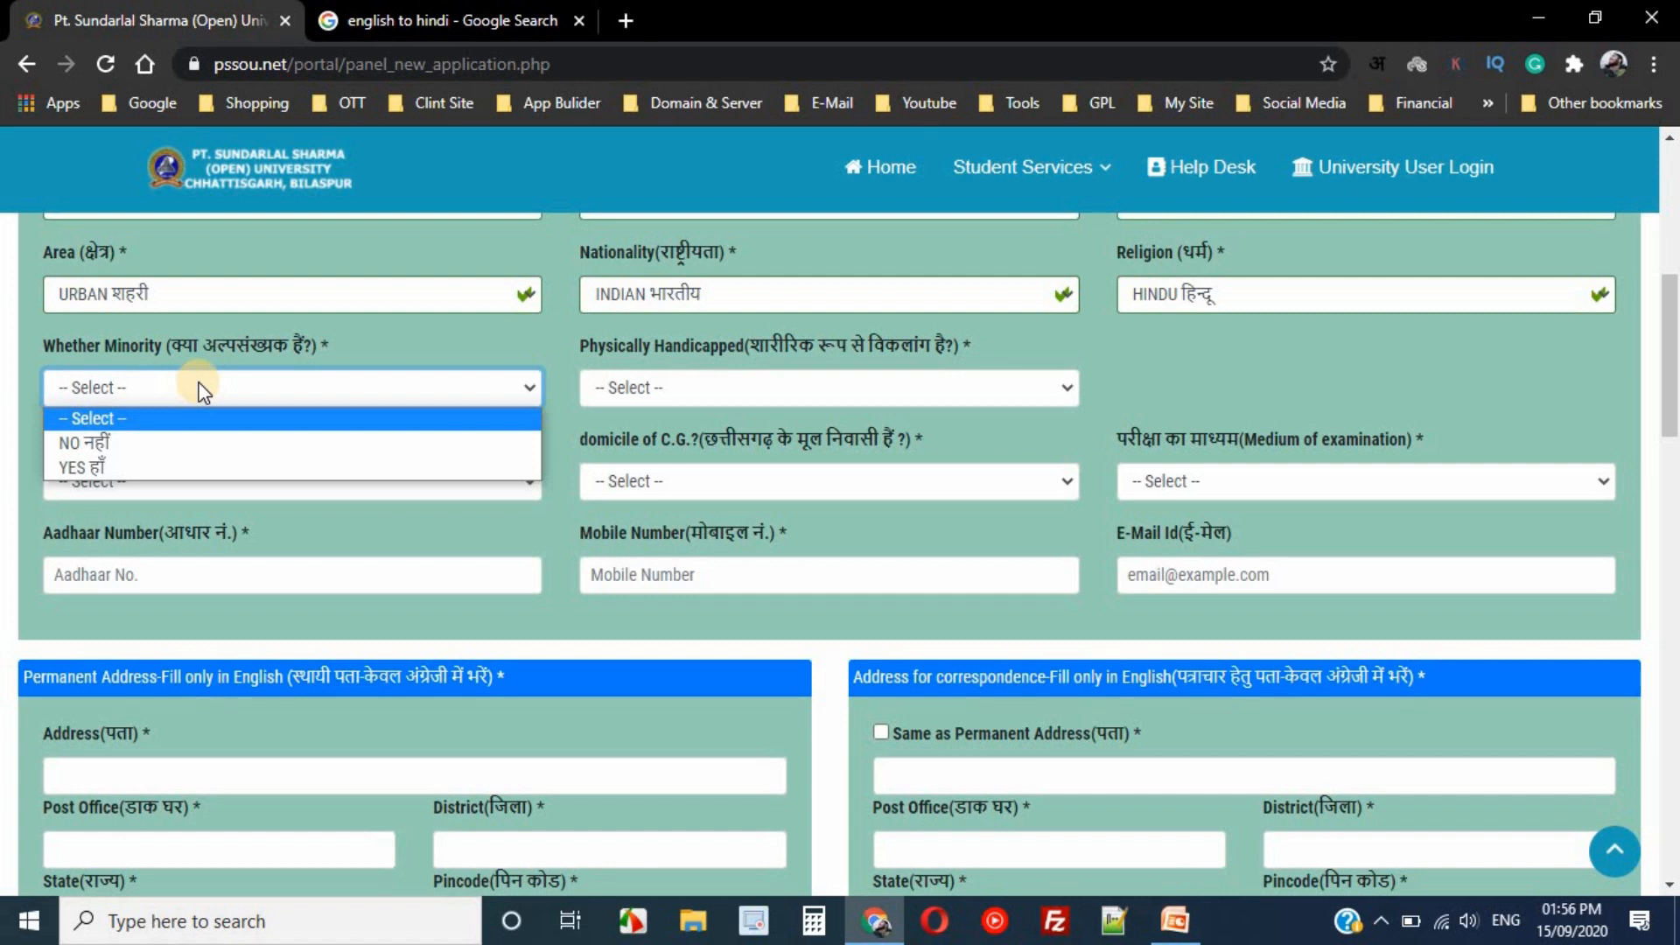
left_click(147, 448)
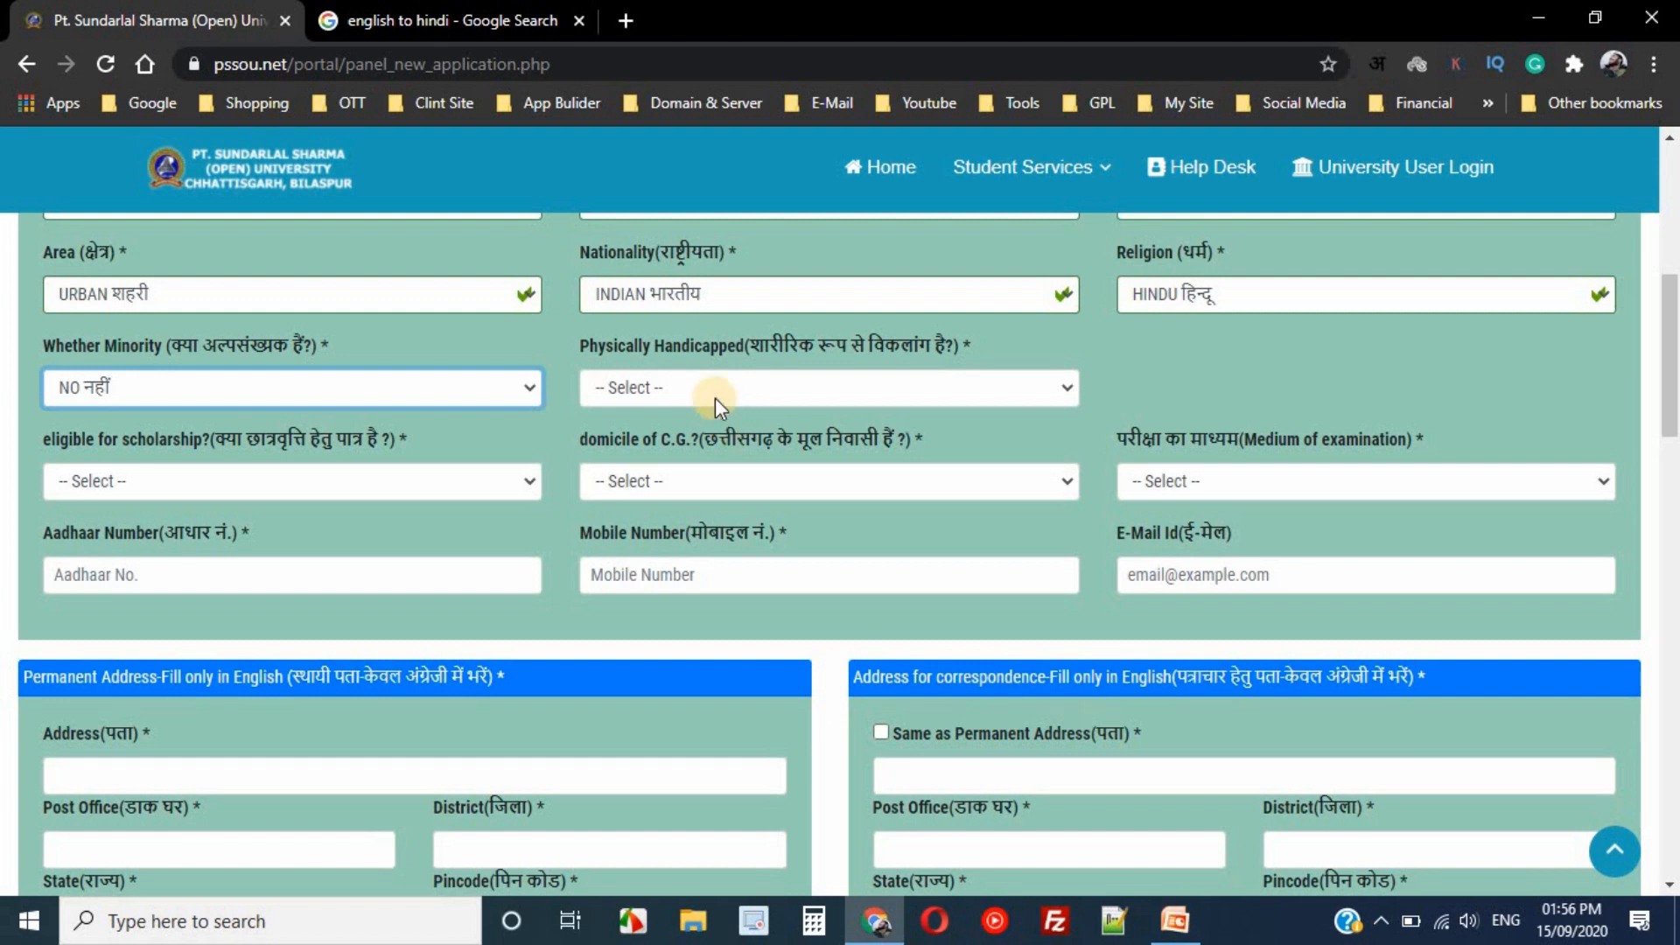
left_click(679, 392)
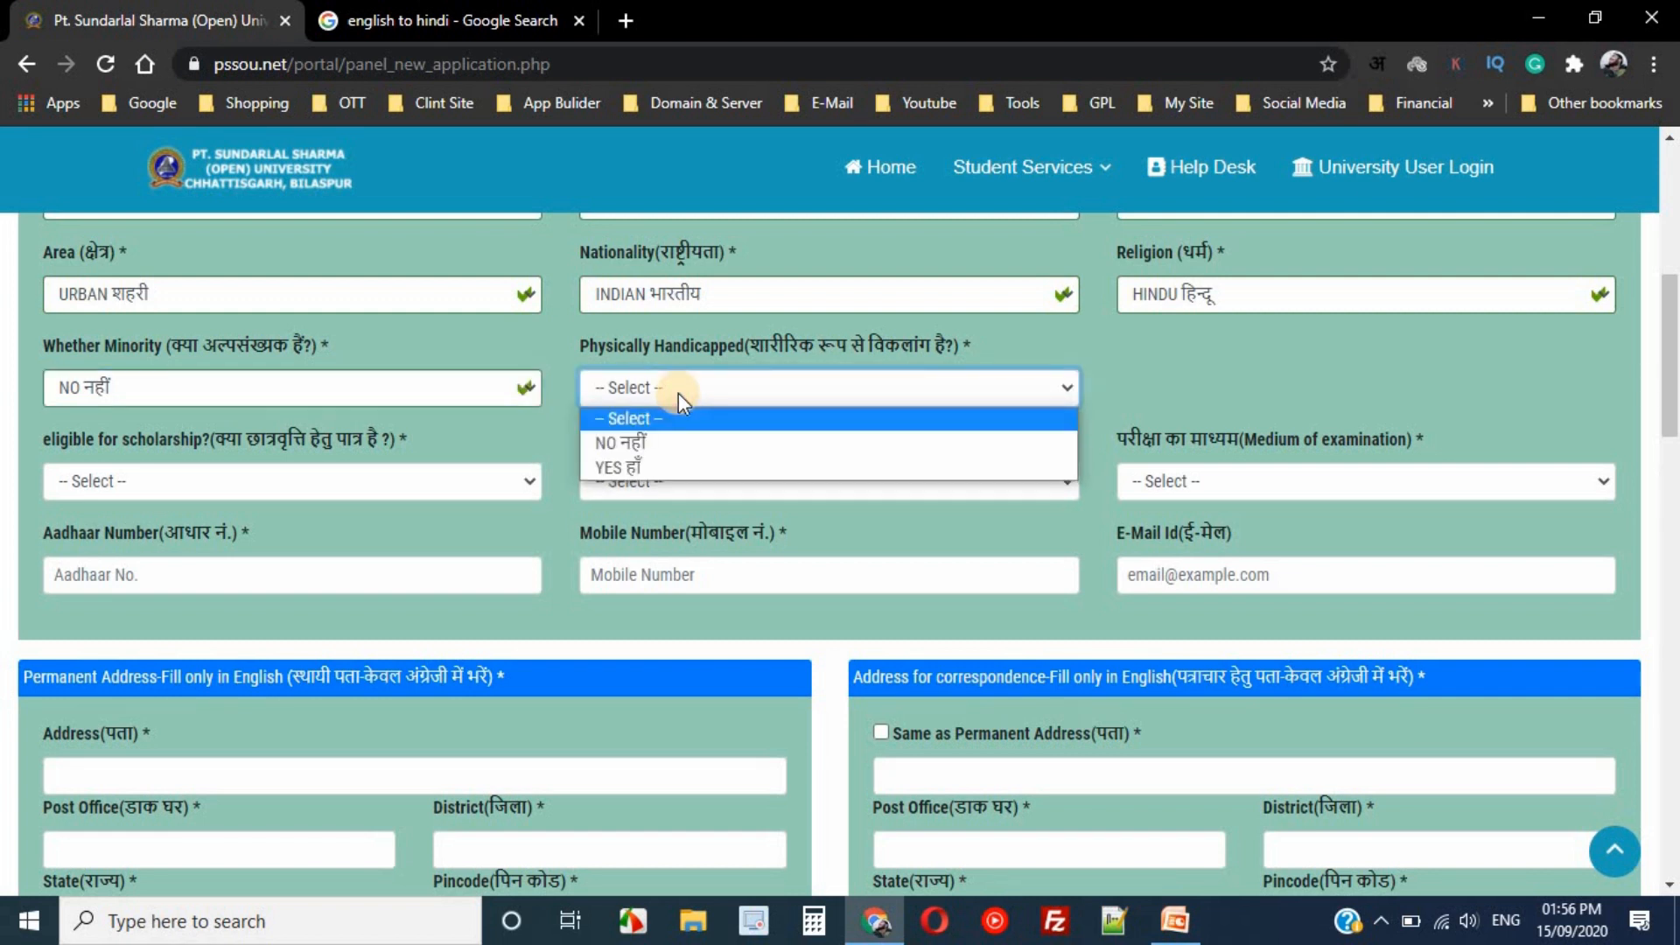
left_click(674, 444)
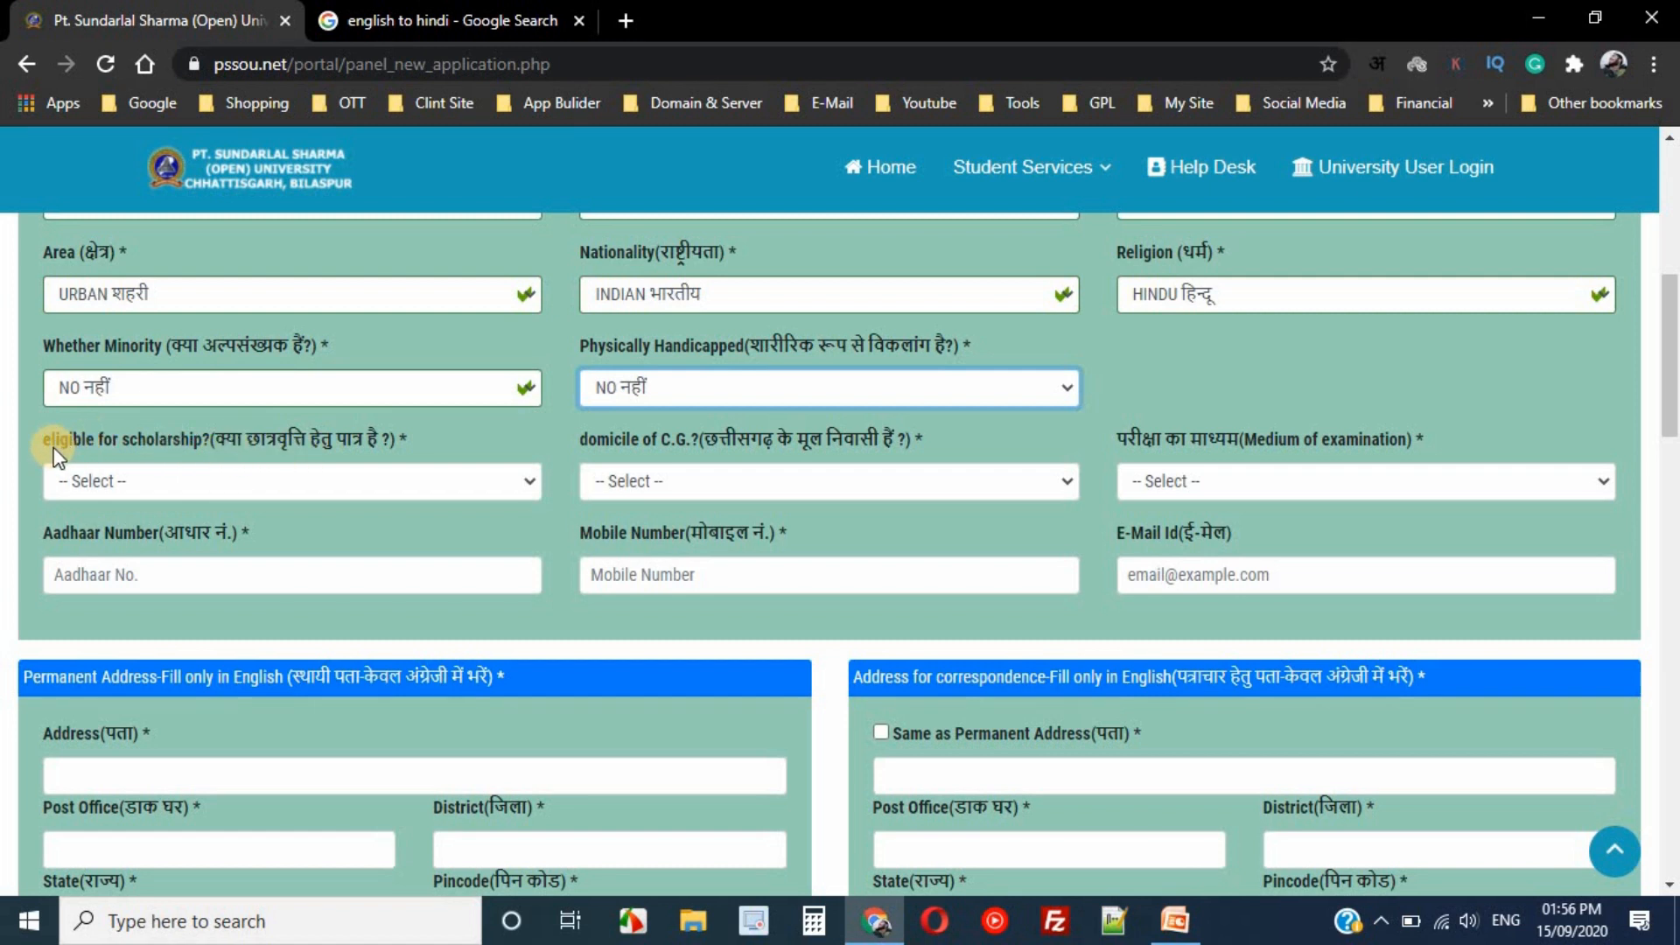
- Answer NO to the scholarship eligibility question
left_click_drag(53, 448, 216, 454)
double_click(256, 451)
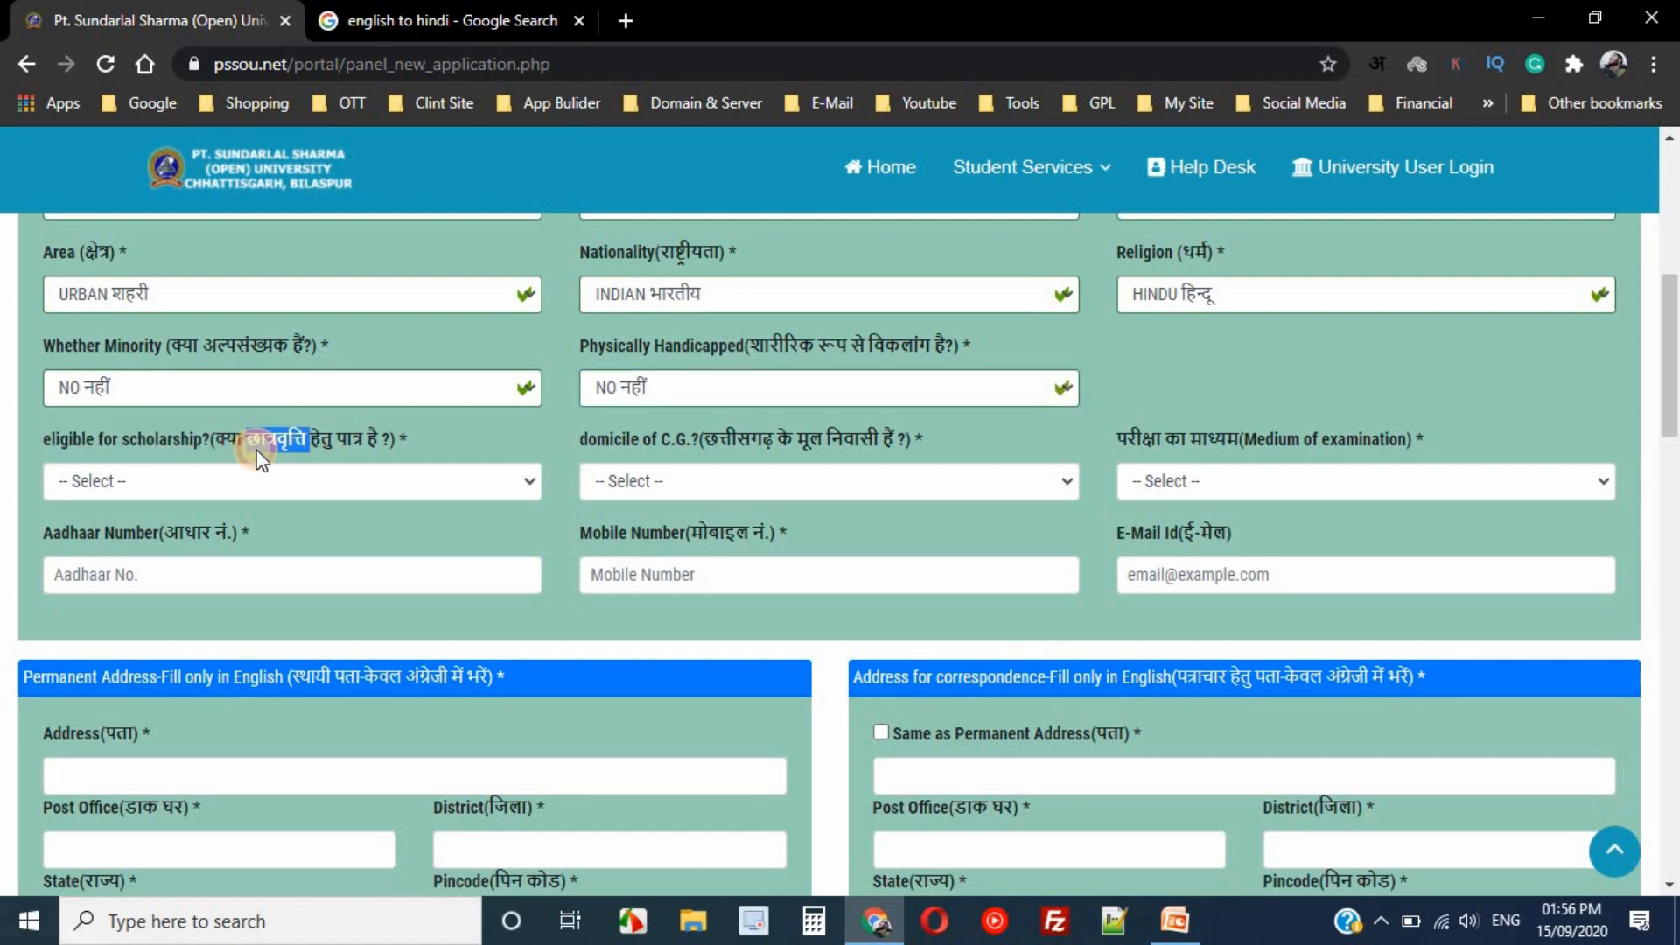
double_click(154, 443)
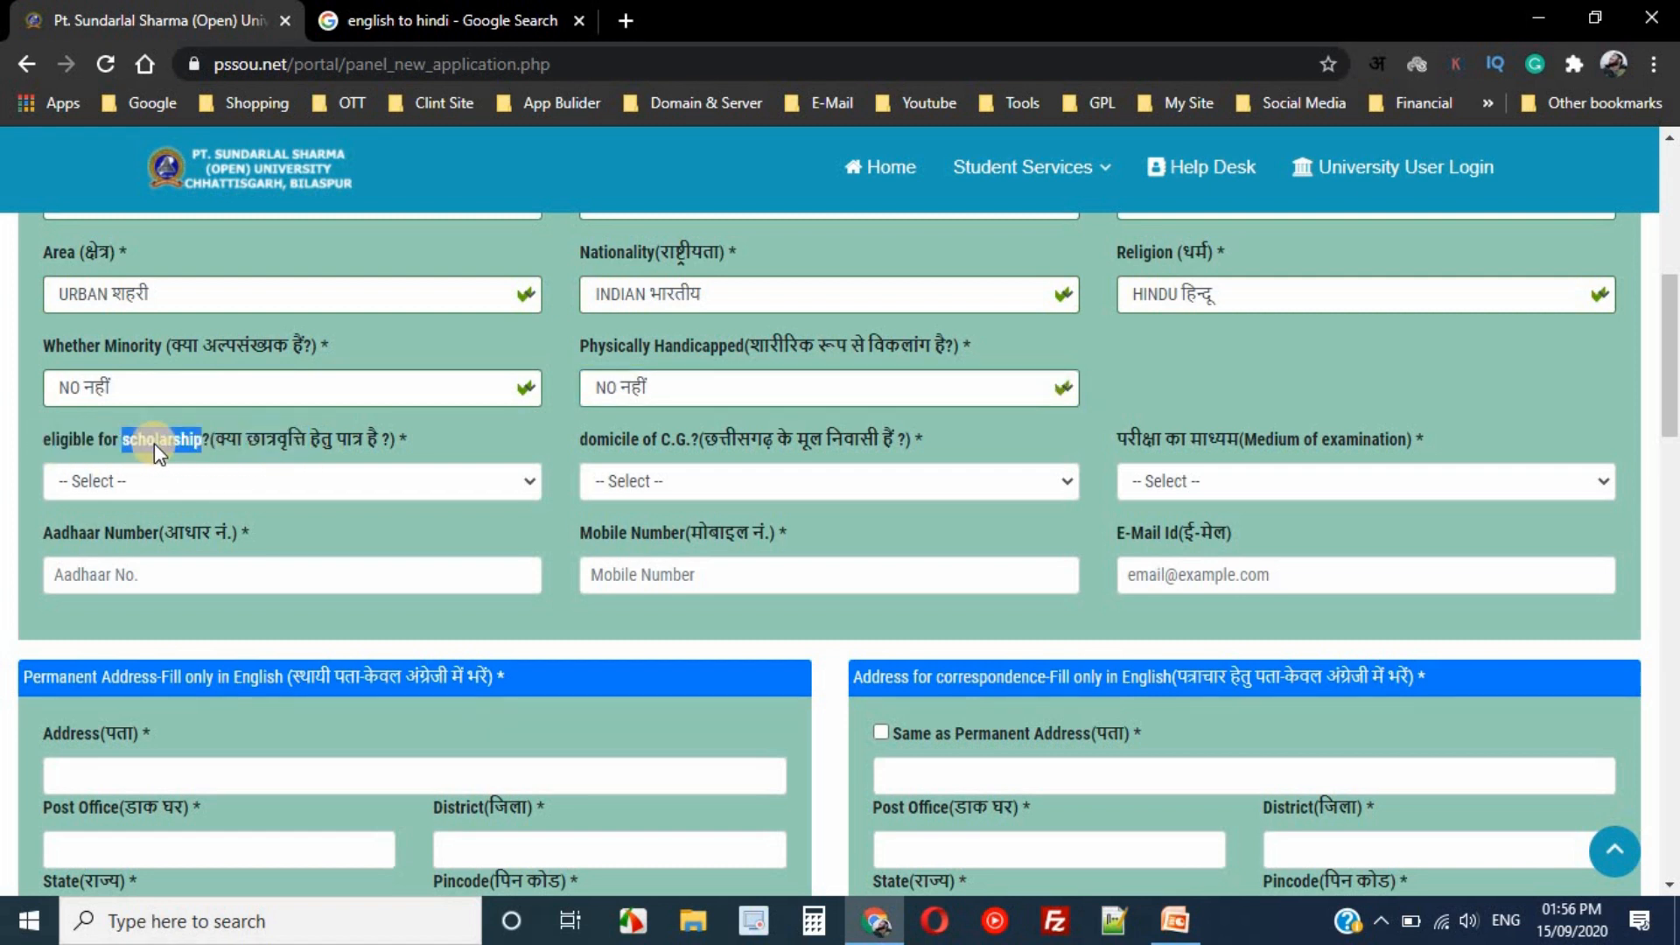
left_click(228, 486)
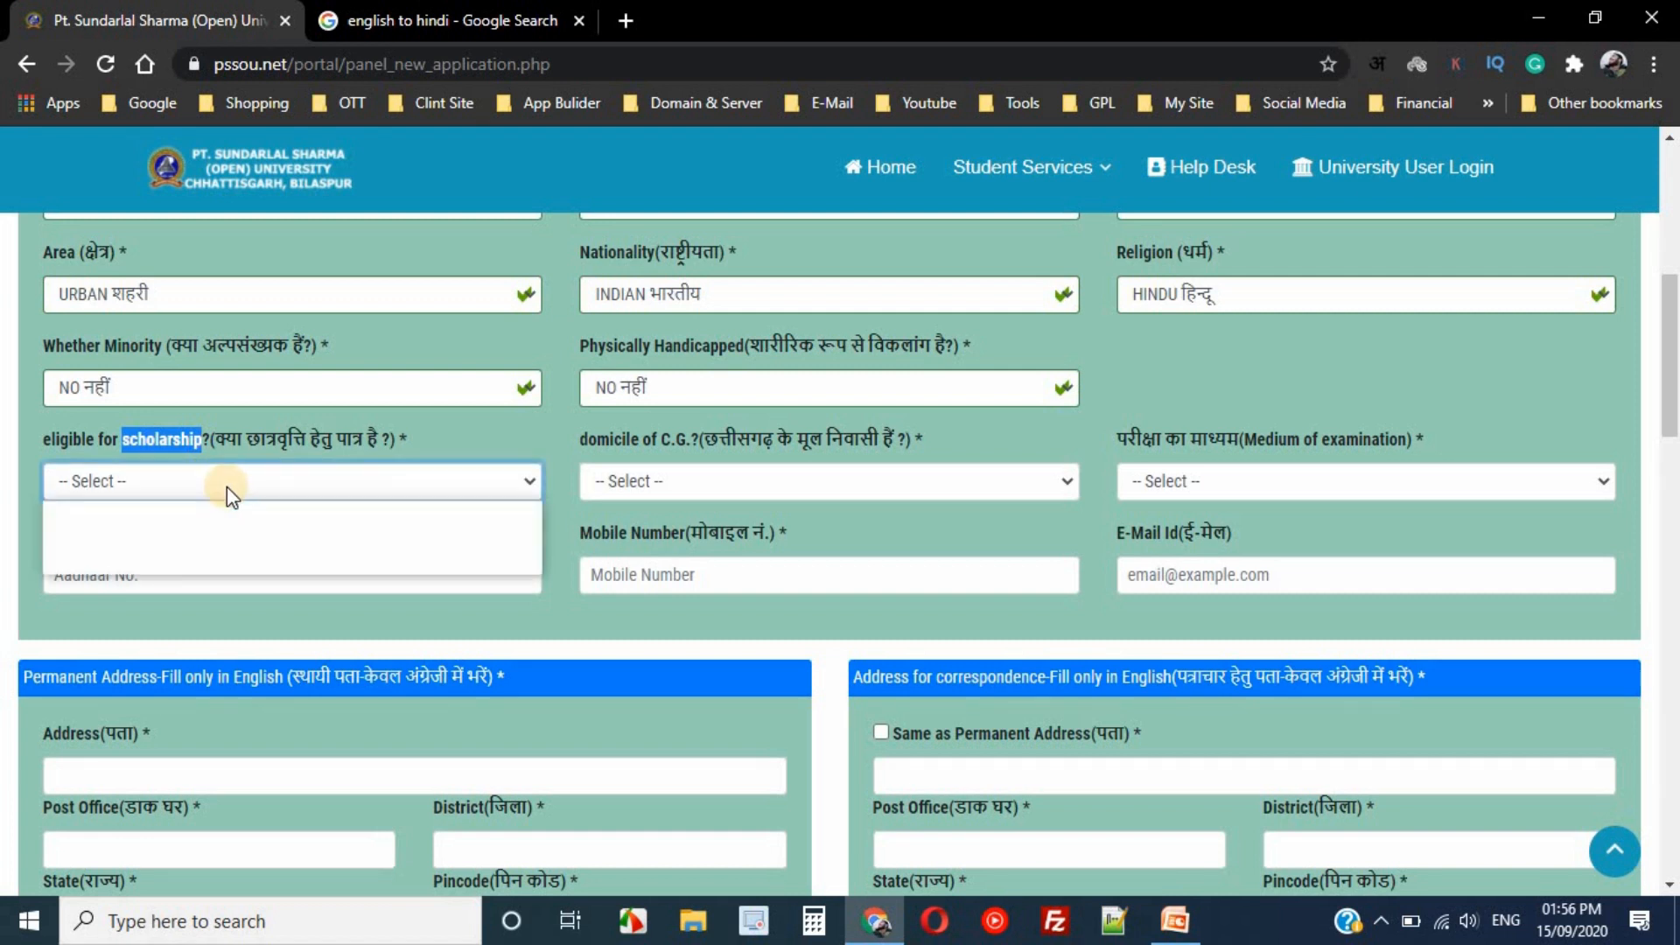
left_click(227, 486)
left_click(227, 487)
double_click(175, 535)
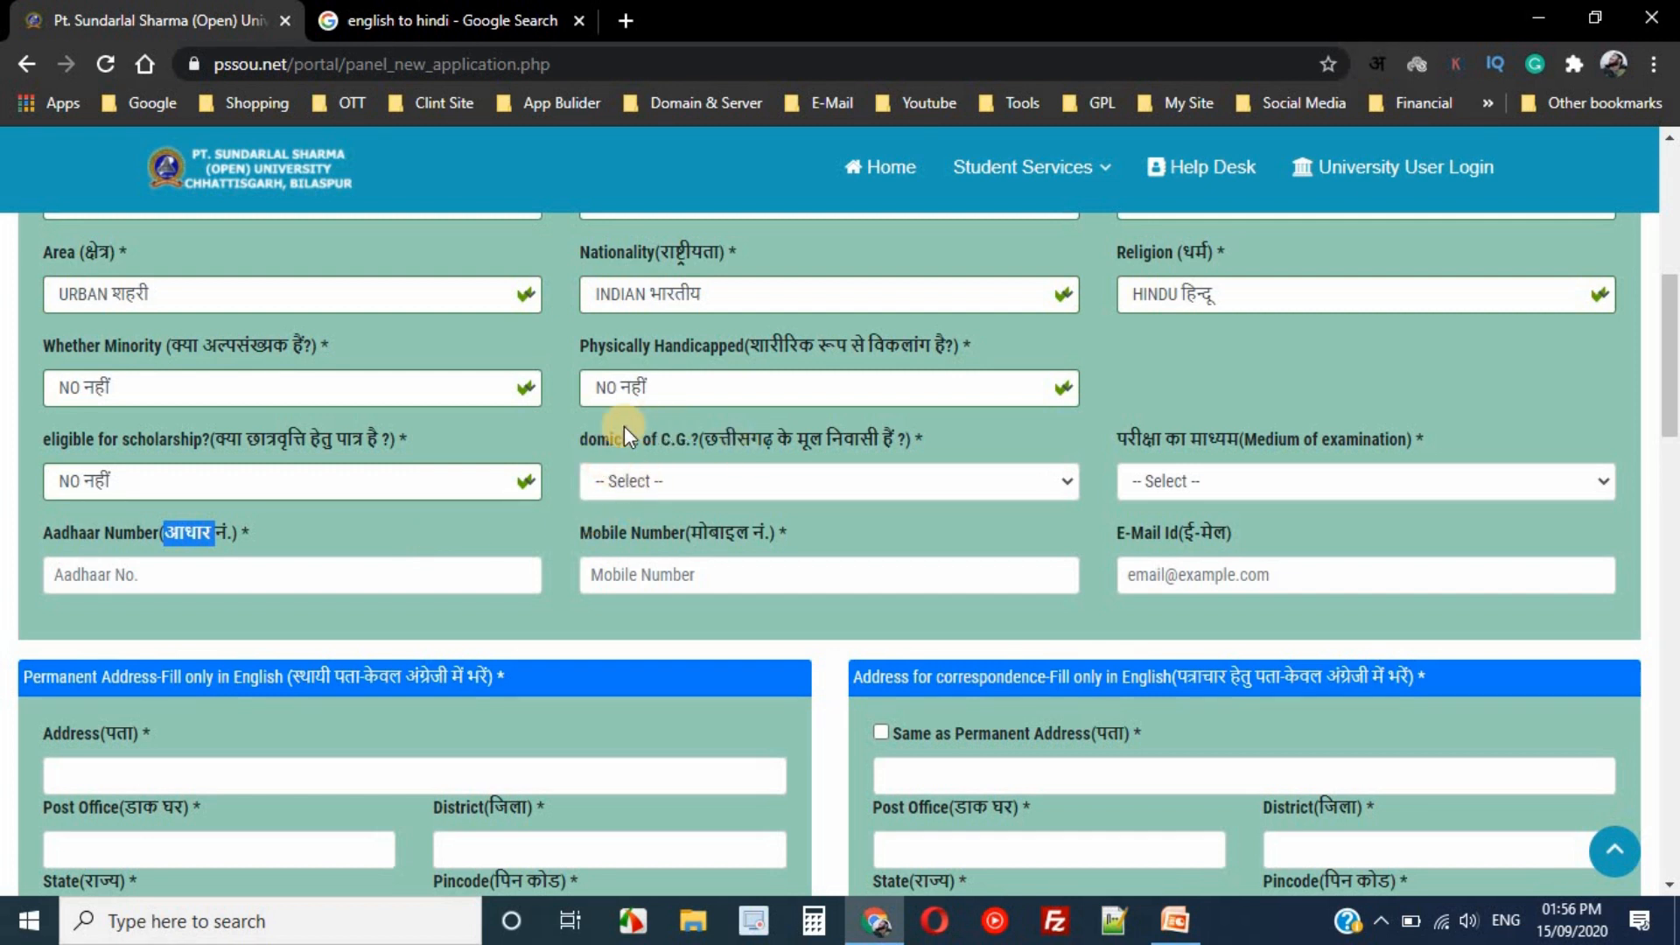
- Answer YES to domicile of C.G. and choose English as the examination medium
left_click(737, 484)
left_click(679, 543)
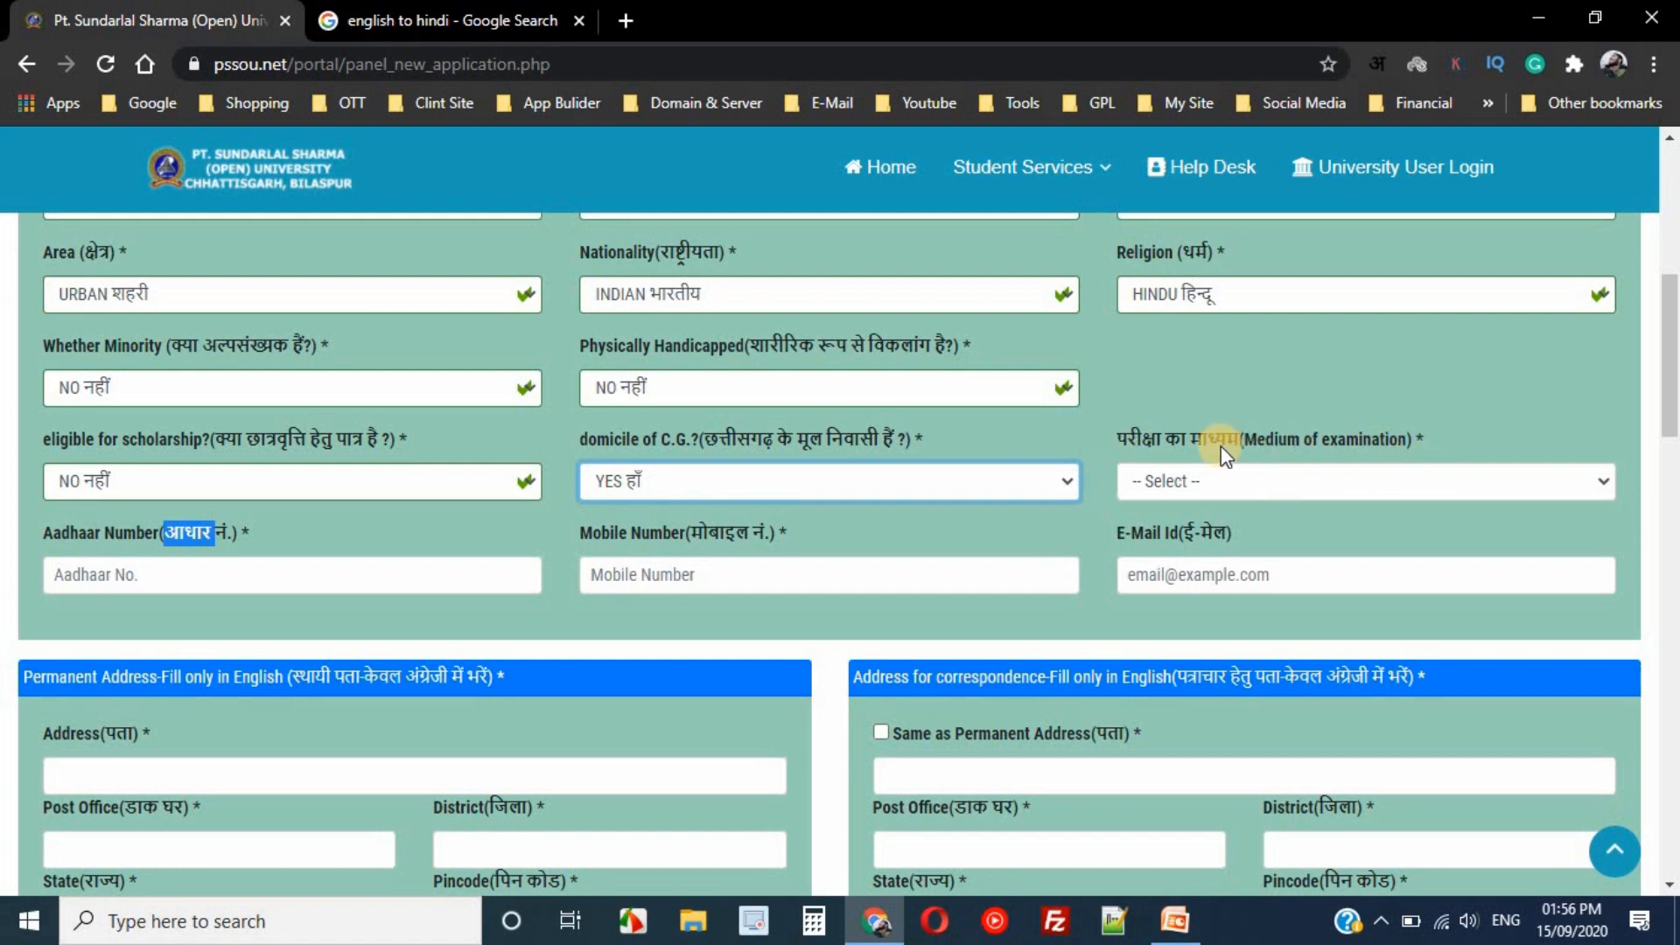
left_click(1279, 481)
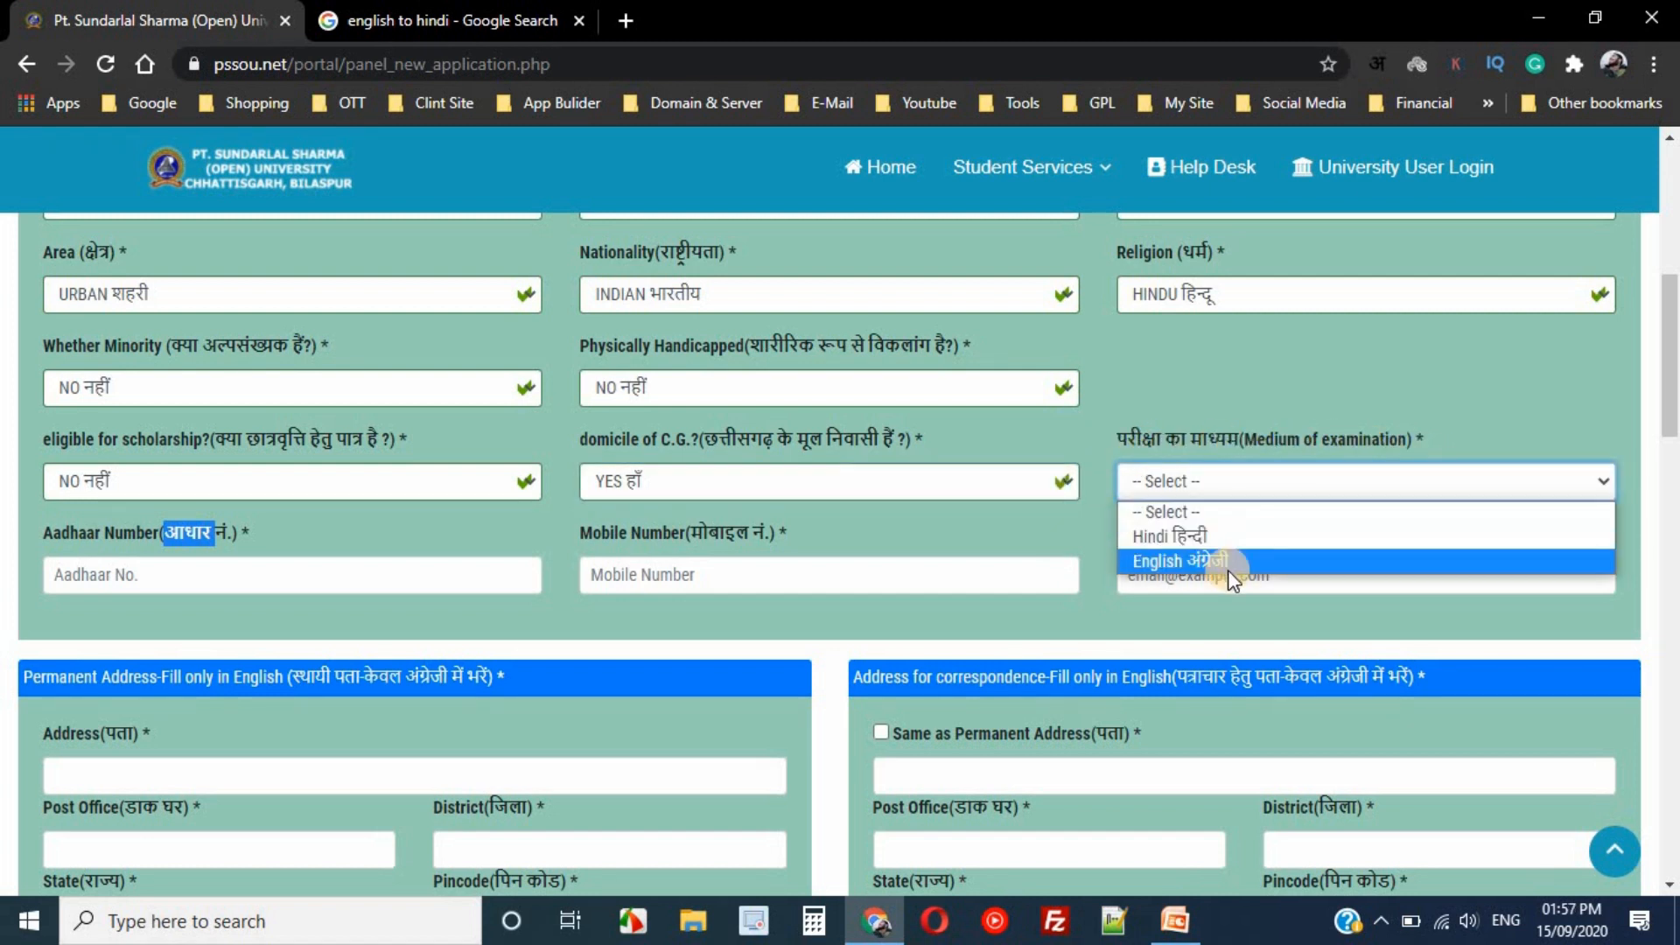
left_click(1223, 561)
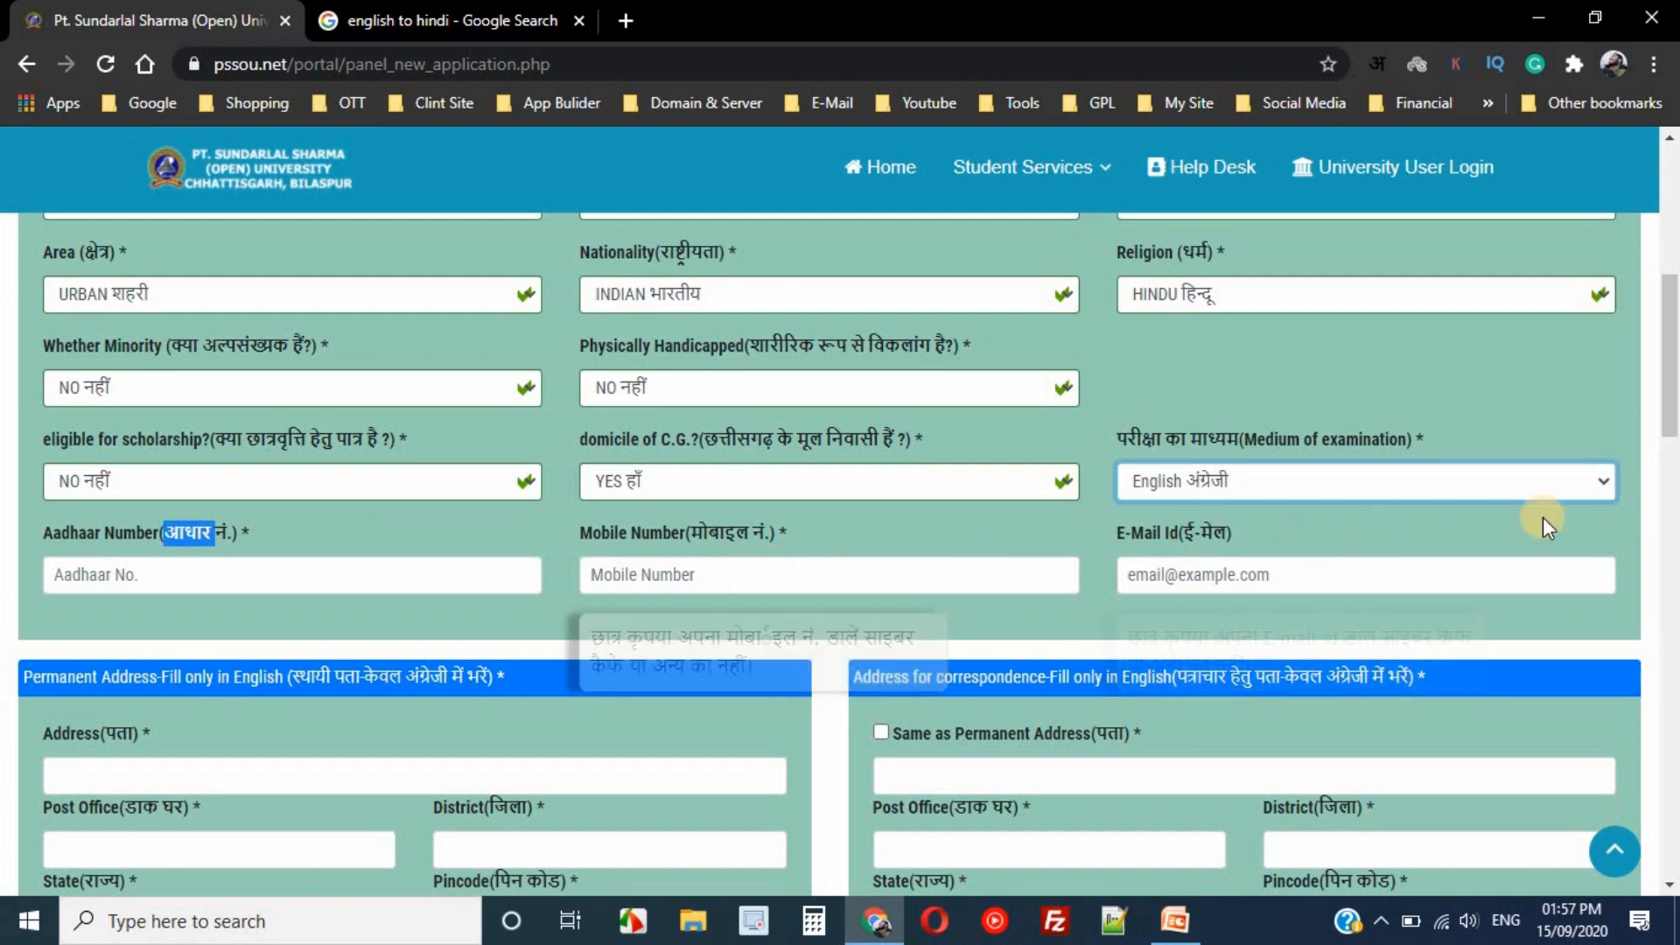
- Type the Aadhaar number, then paste in the mobile number and e-mail ID
scroll(1671, 340, "down", 1)
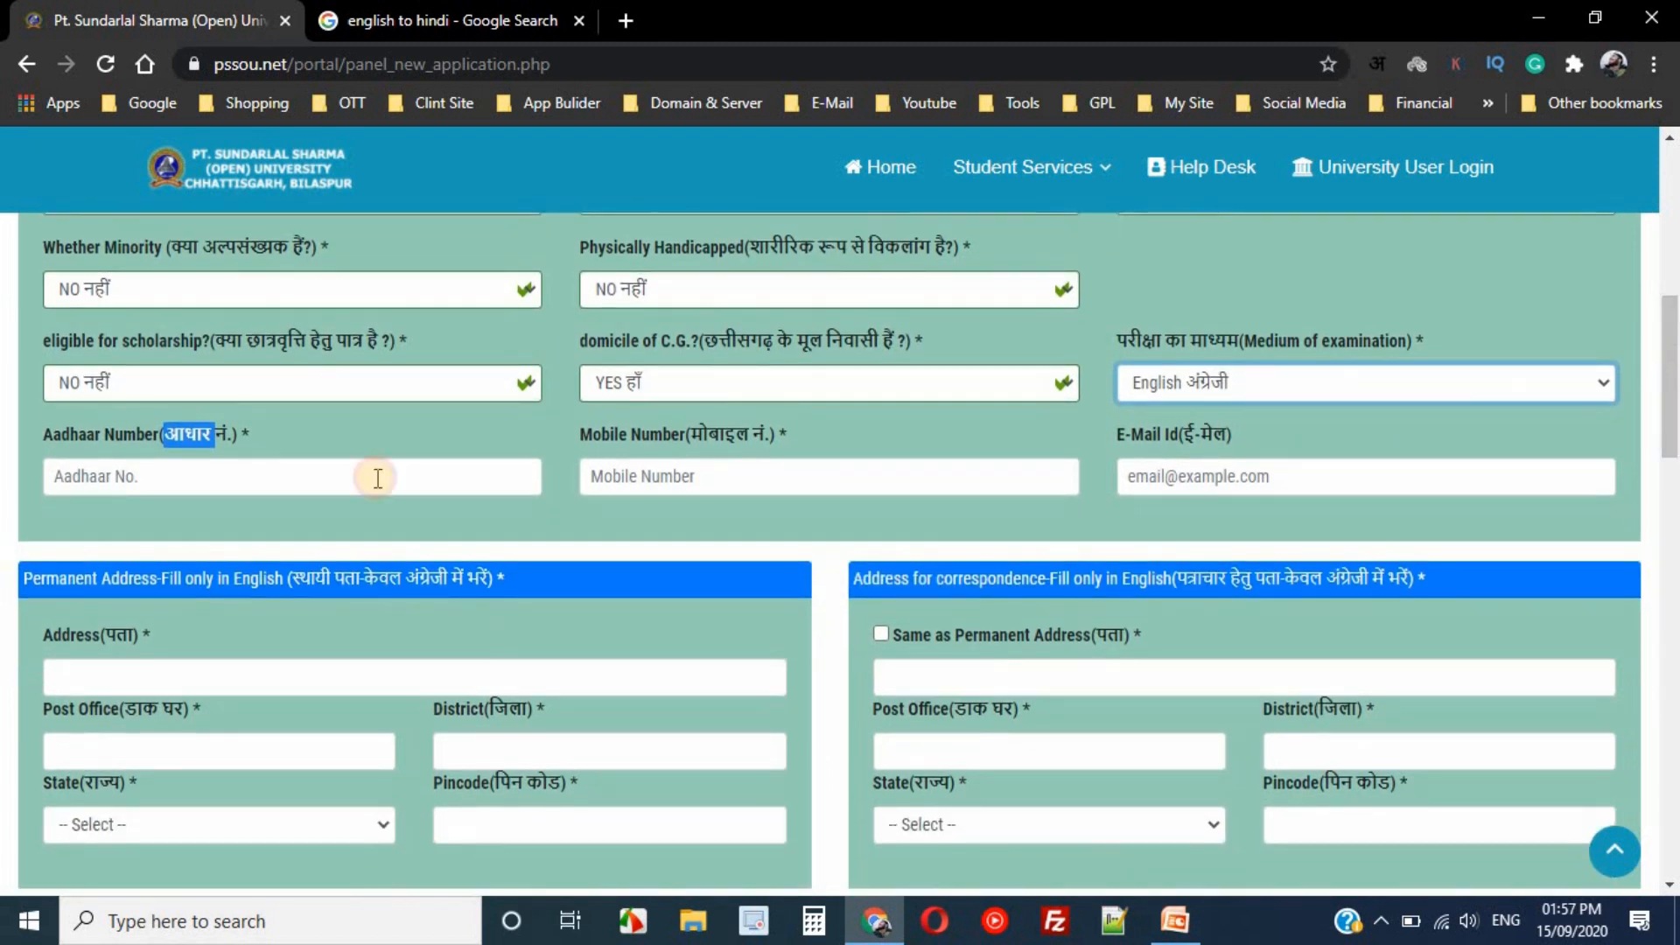
left_click(166, 475)
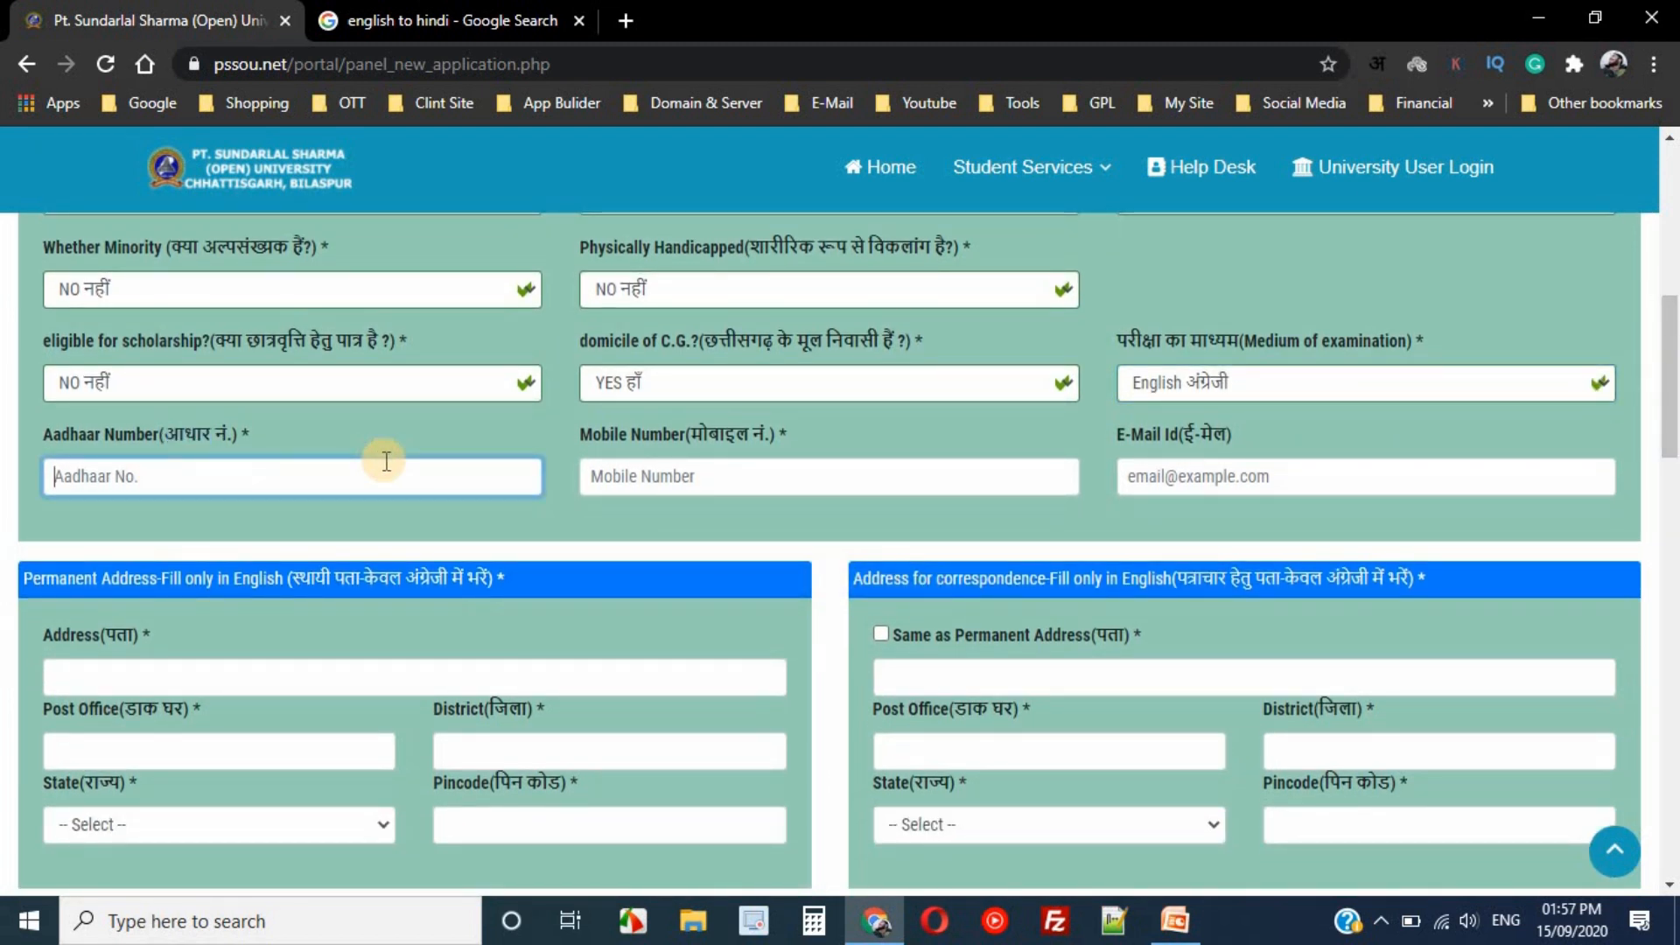
type("1234")
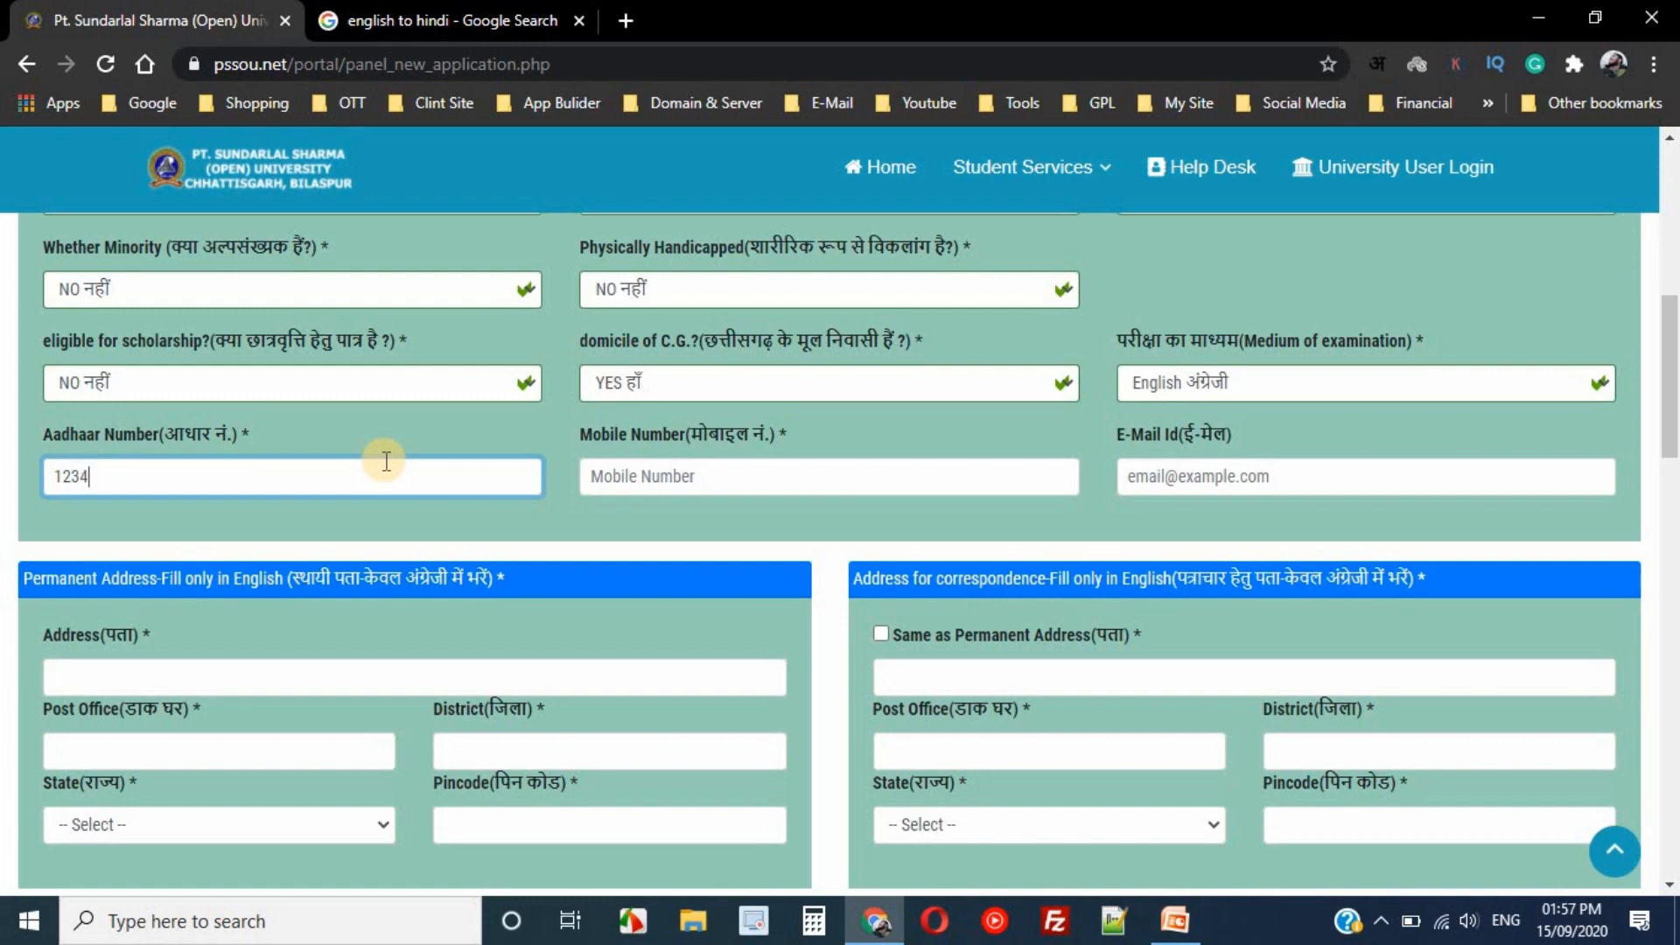
type("56789124")
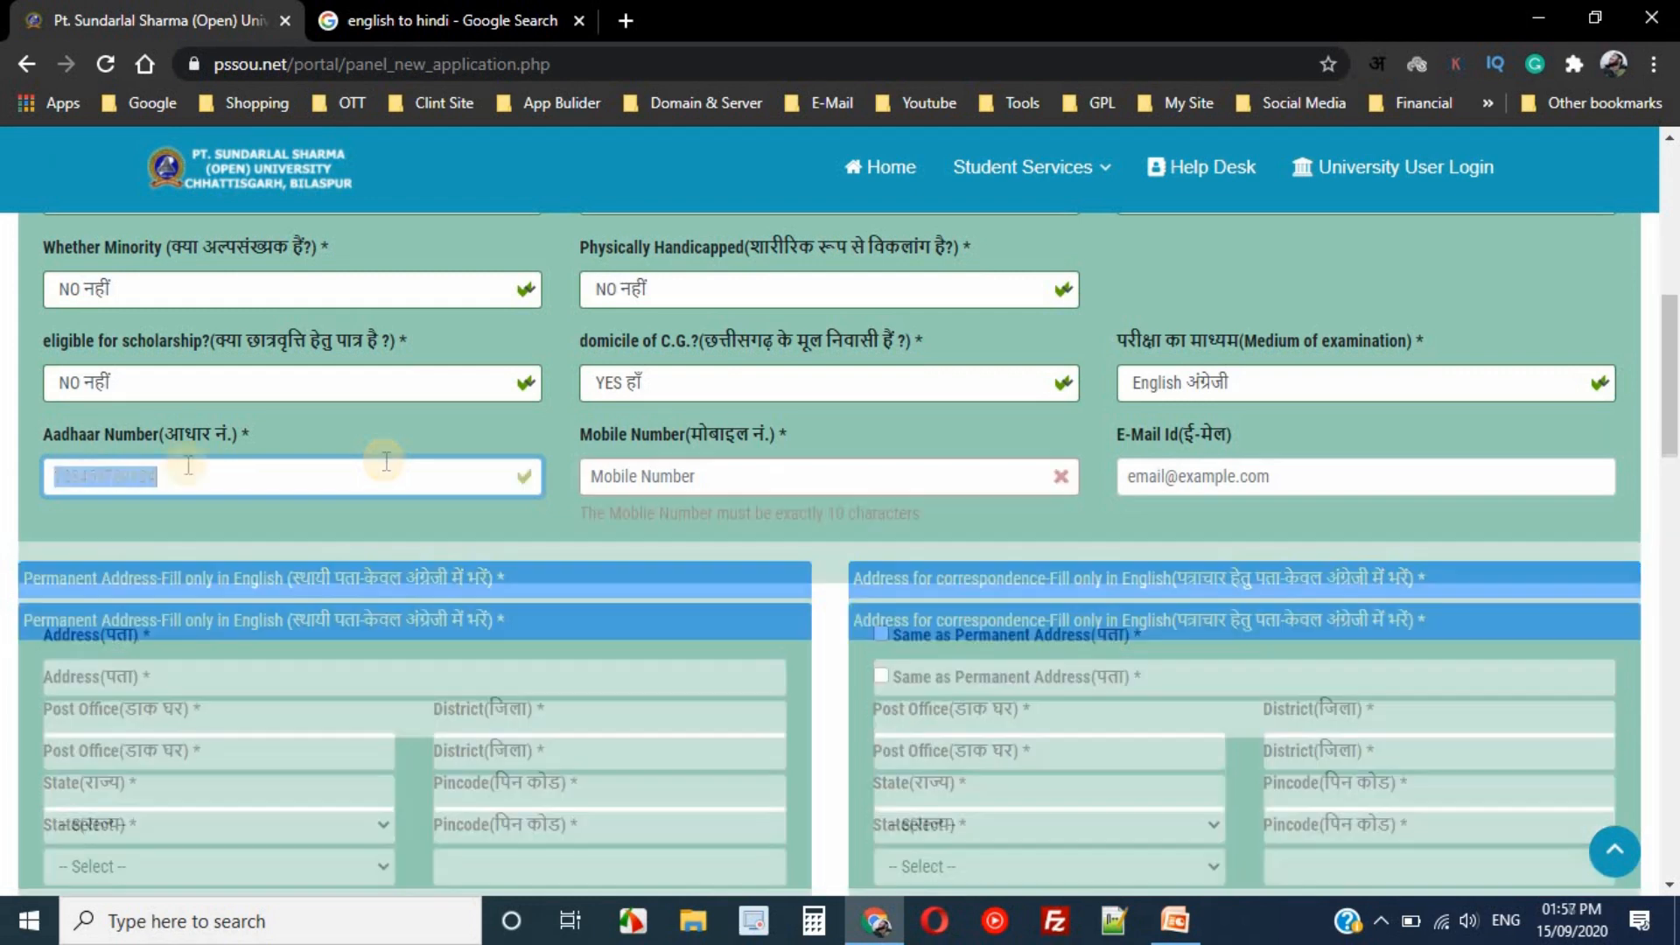
key("Tab")
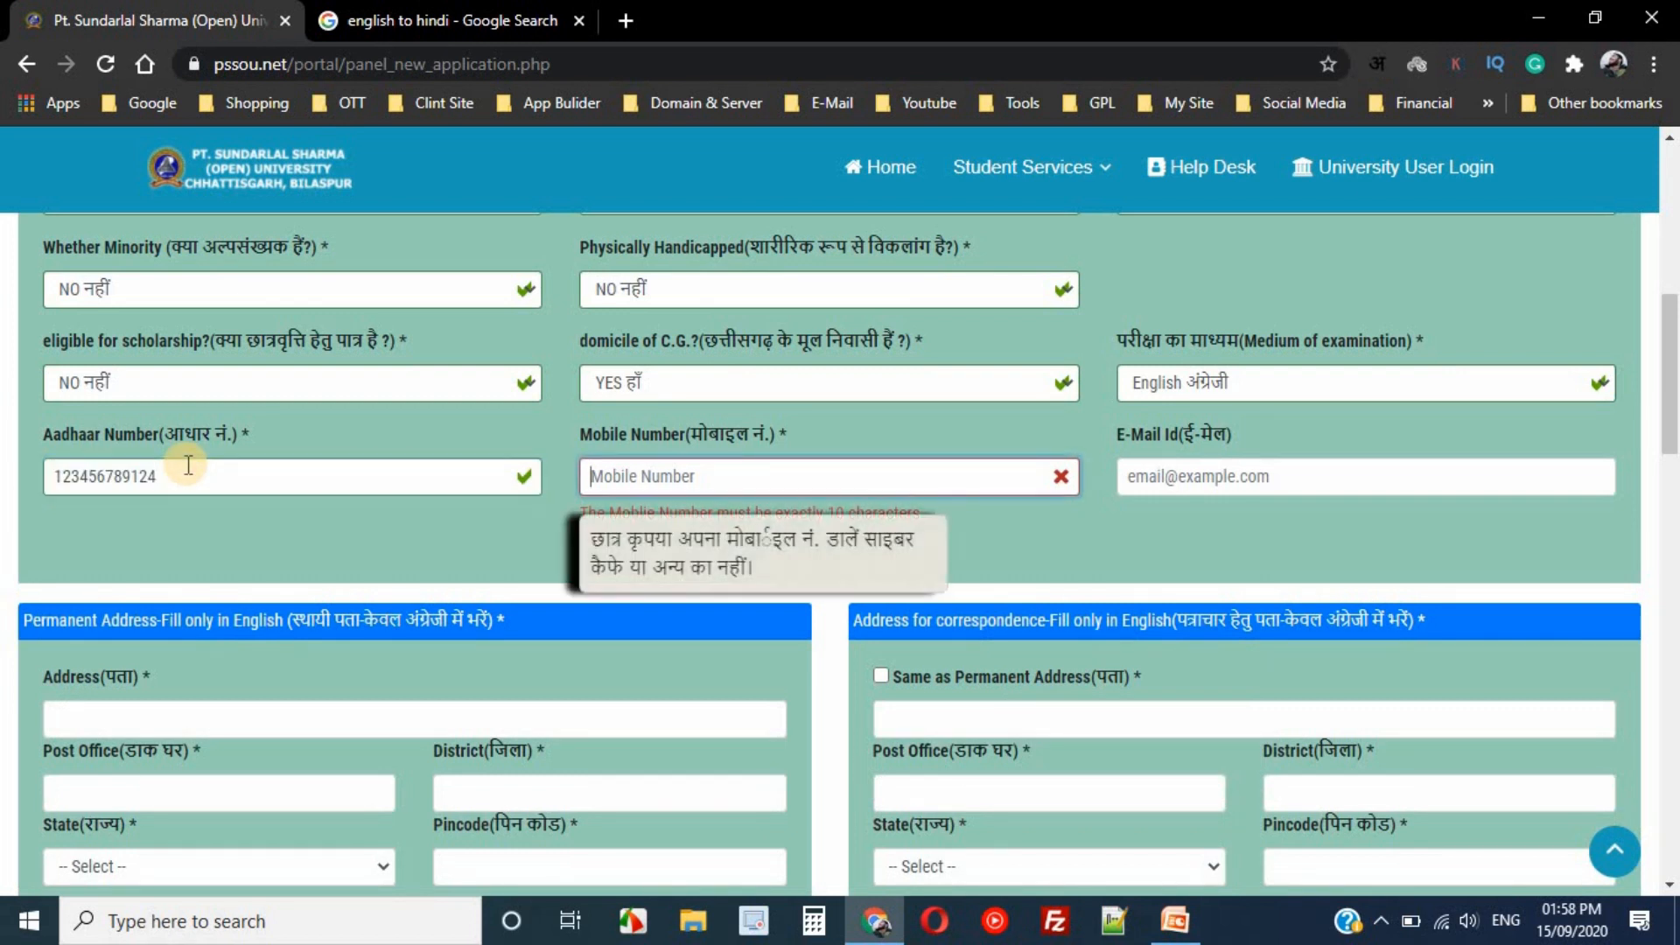
key("ctrl+v")
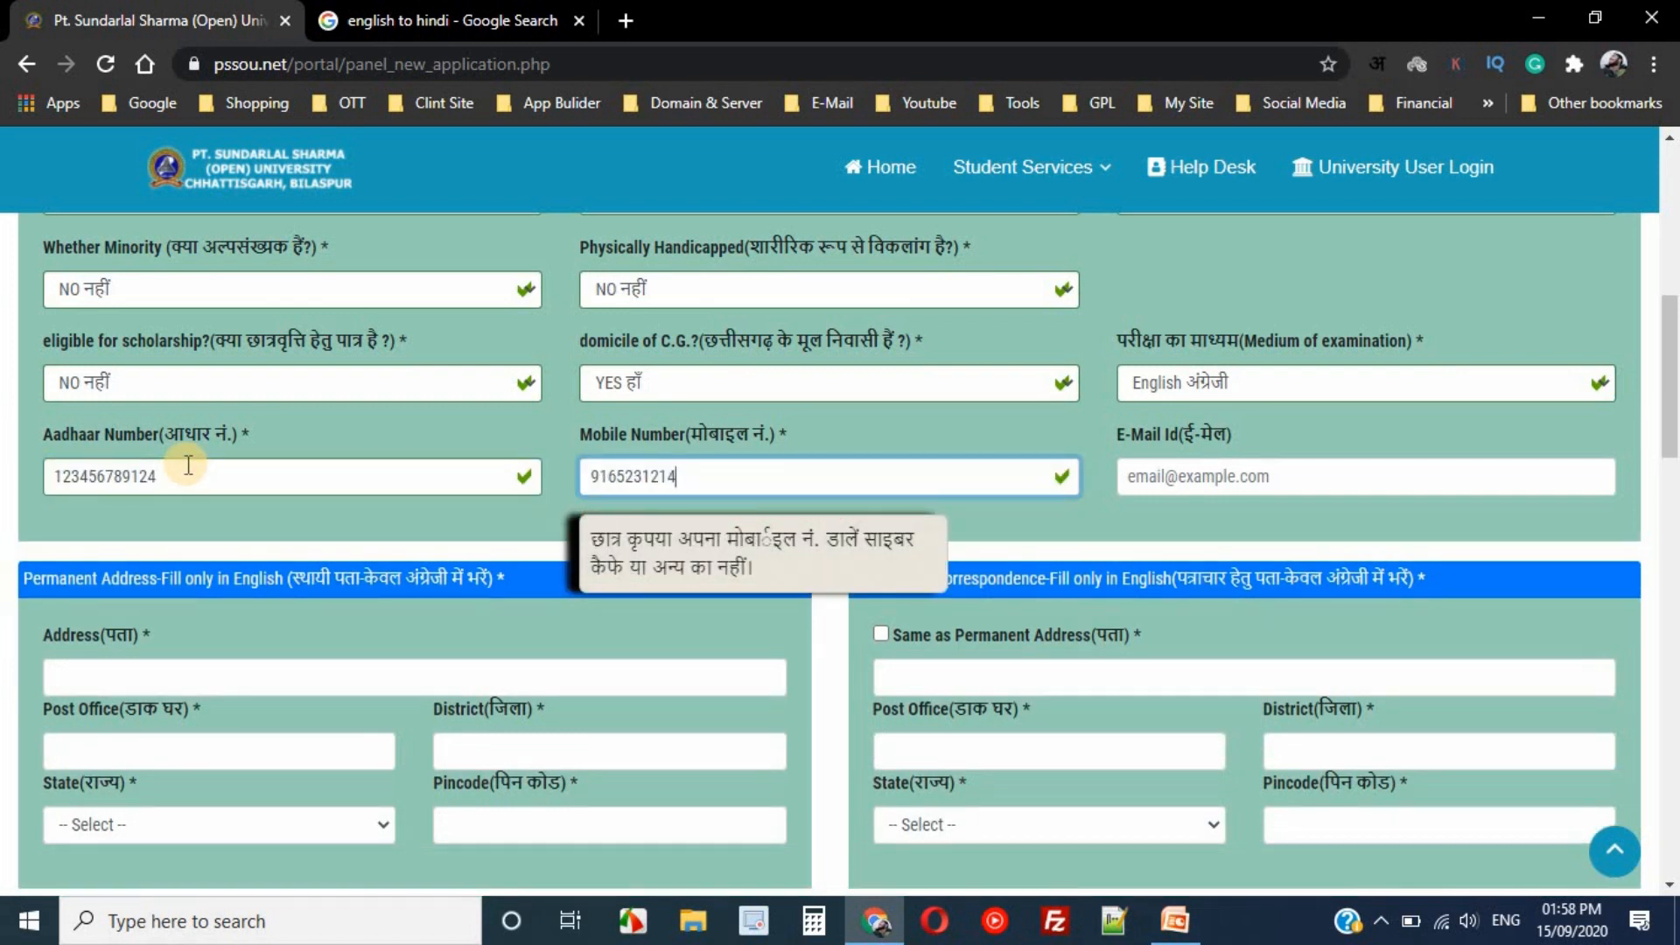
key("Tab")
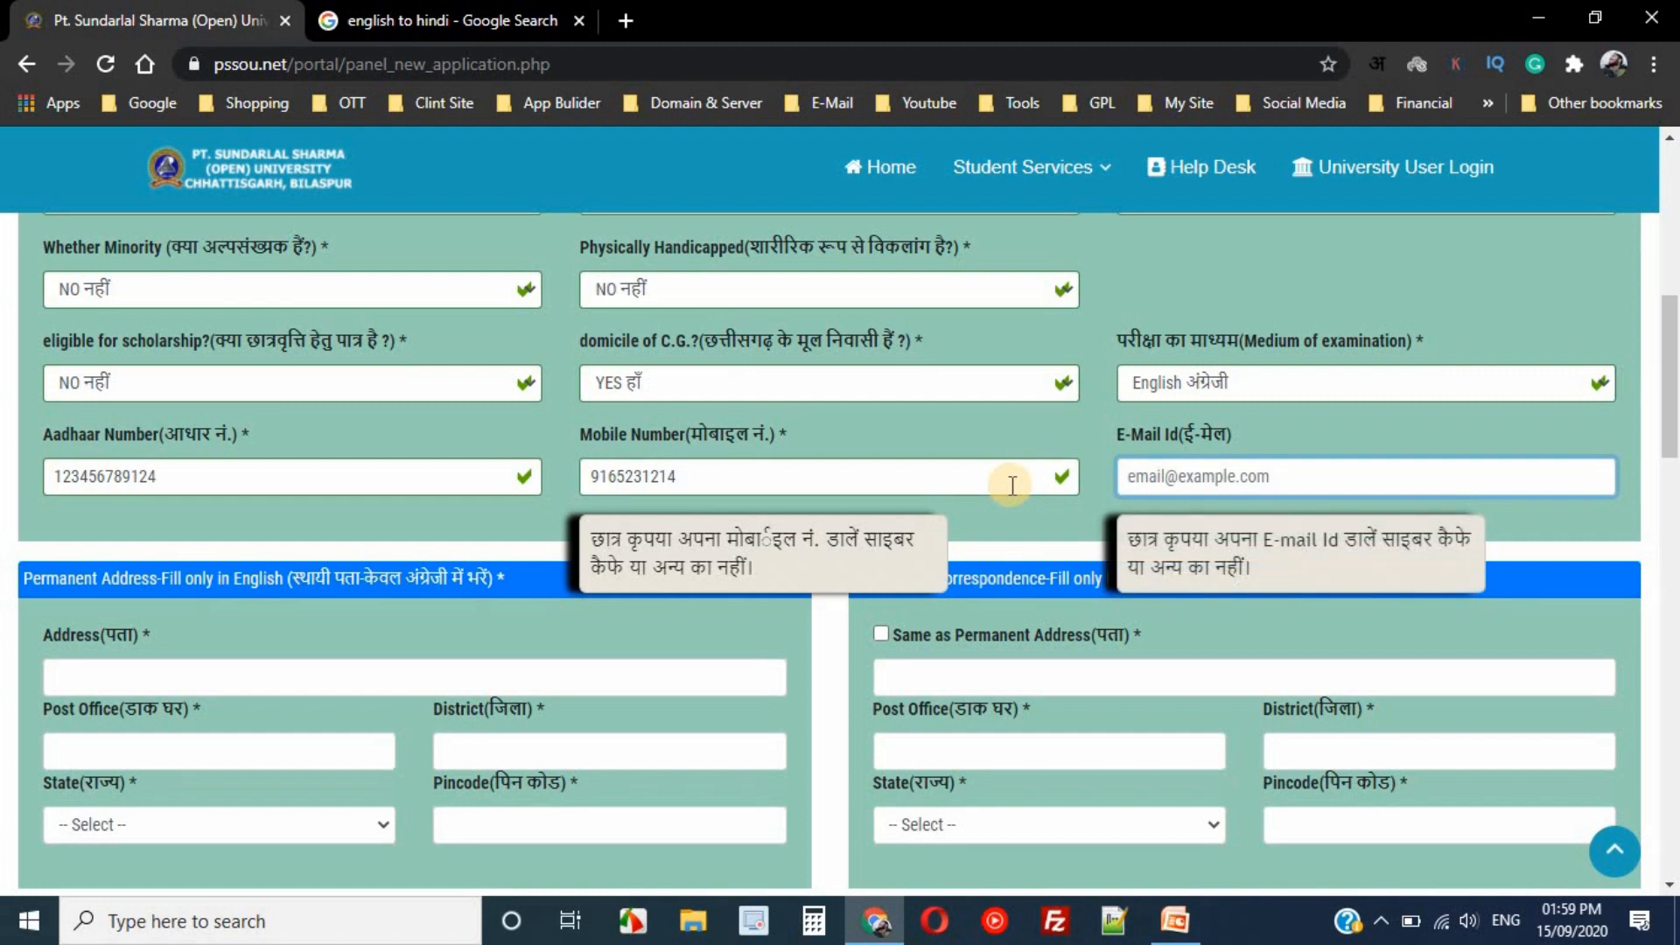
key("ctrl+v")
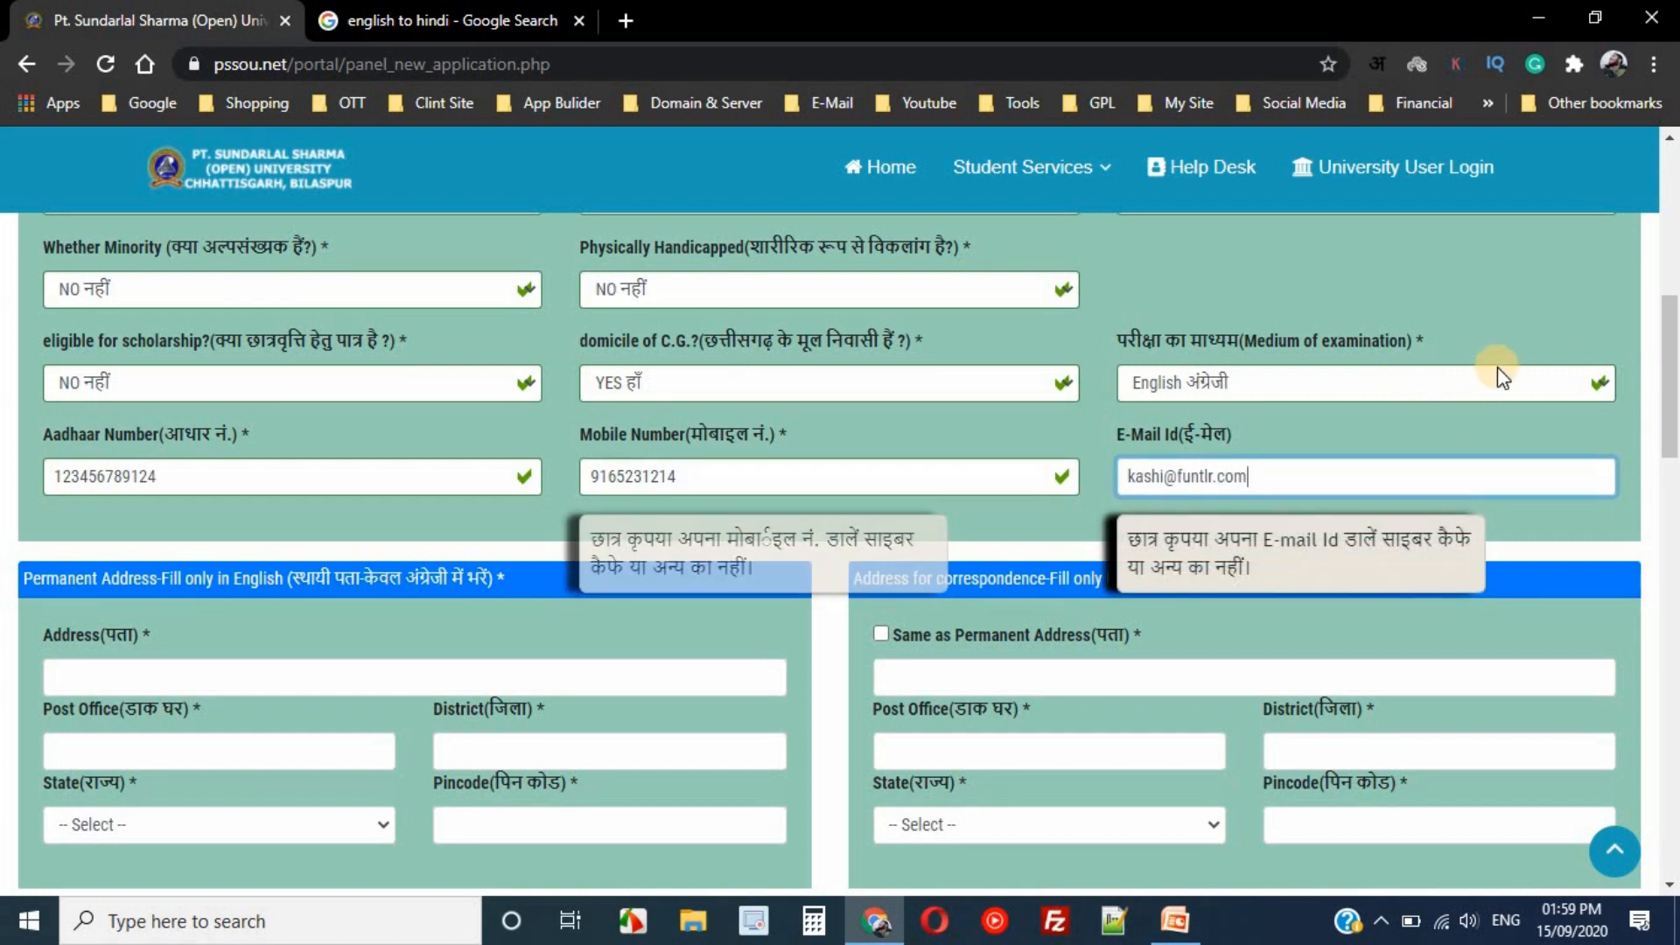
left_click(107, 676)
scroll(1345, 470, "down", 2)
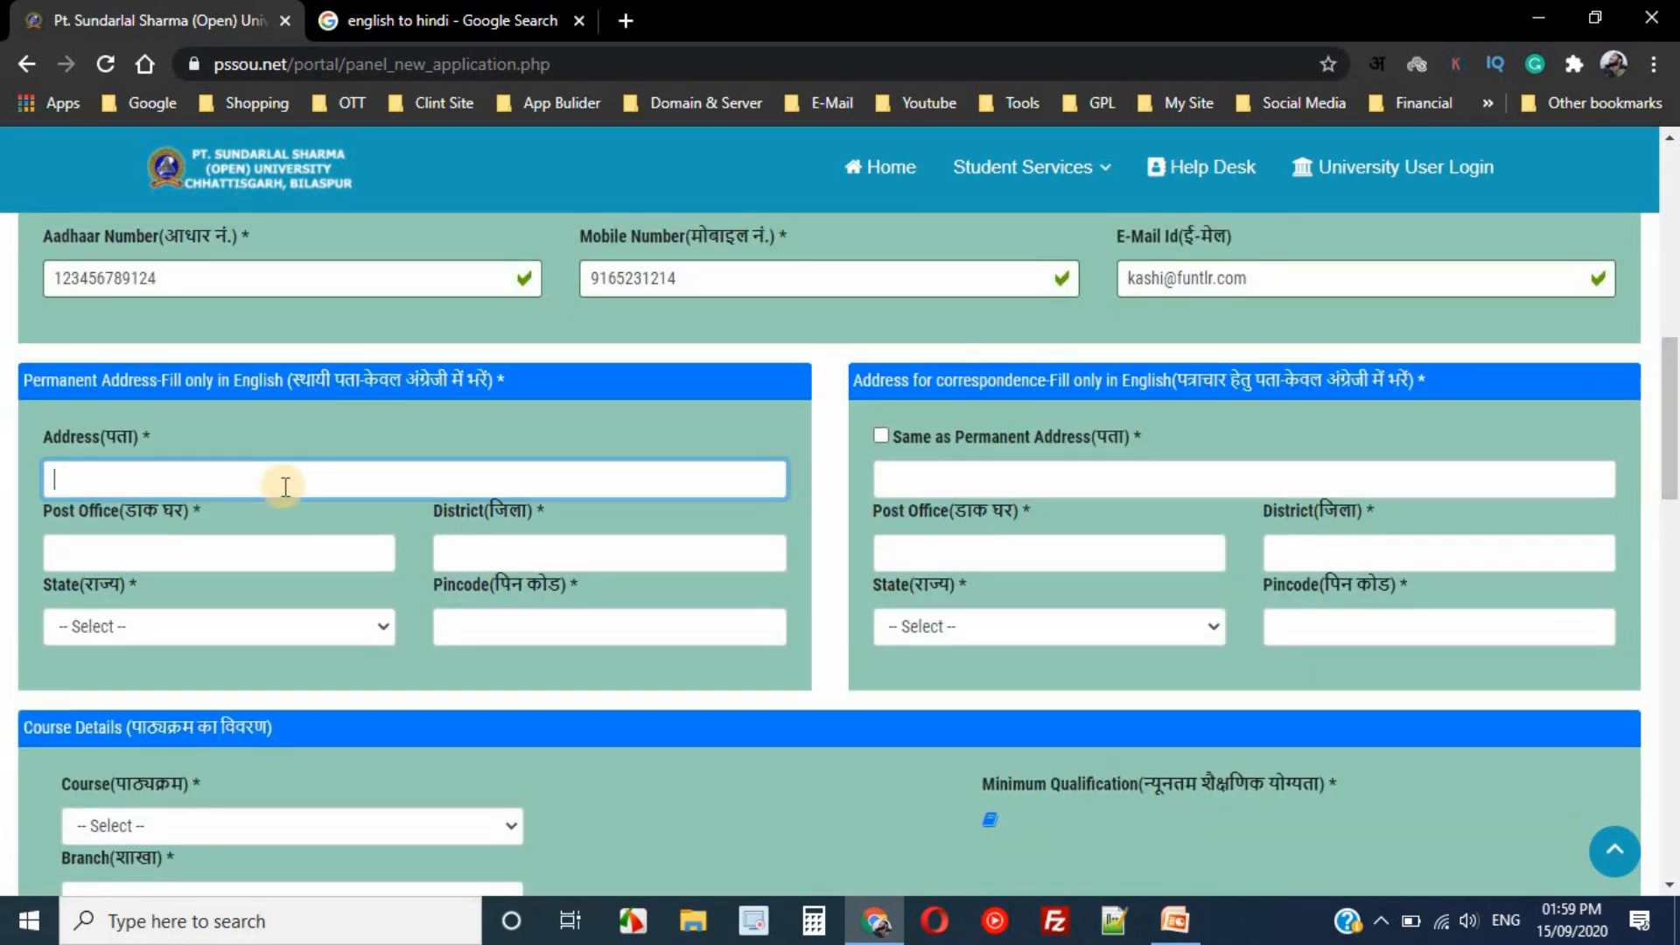
- Enter the permanent address and tick 'Same as Permanent Address' for correspondence
type("fsdklf")
key("Tab")
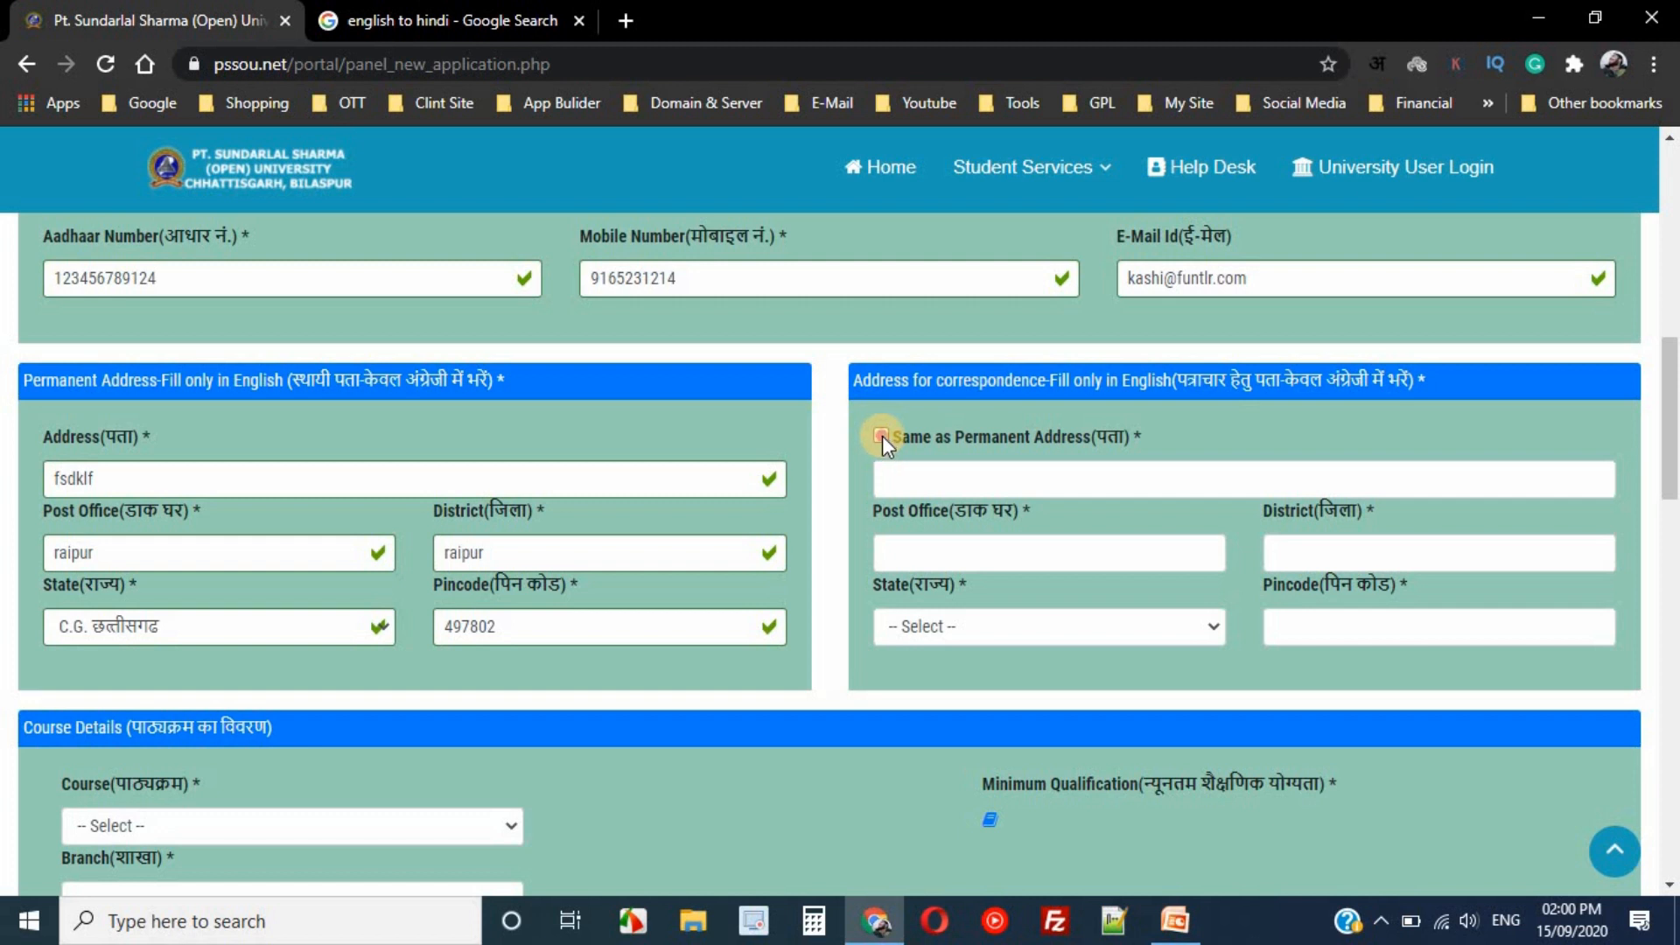
left_click(880, 435)
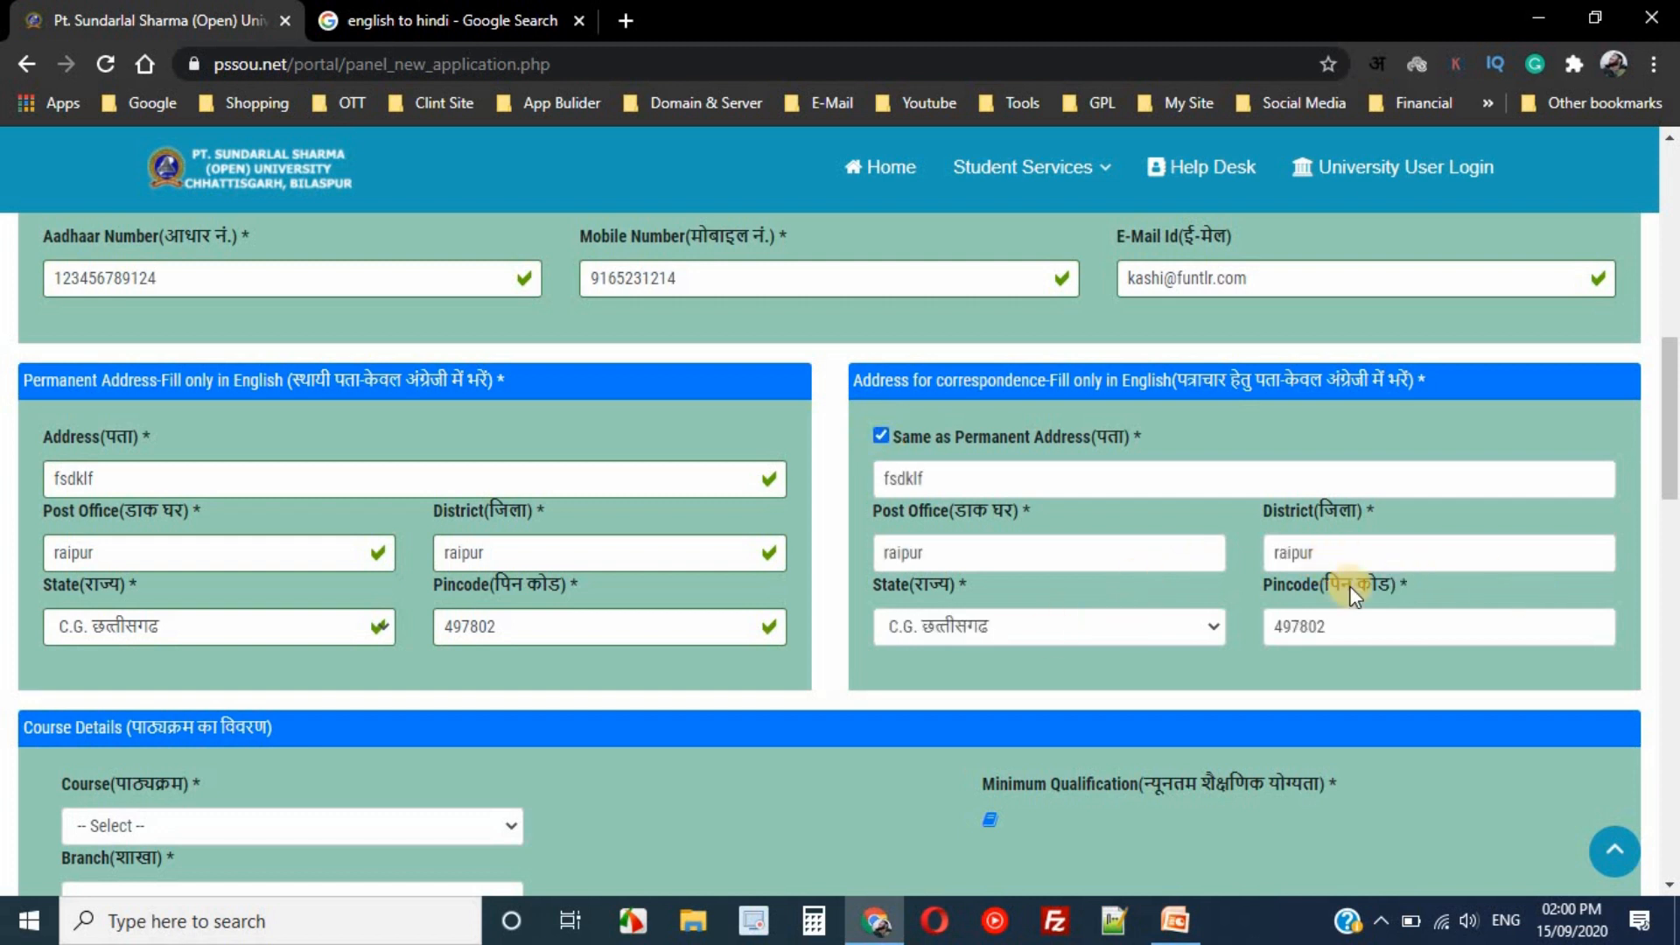
left_click_drag(1672, 367, 1673, 511)
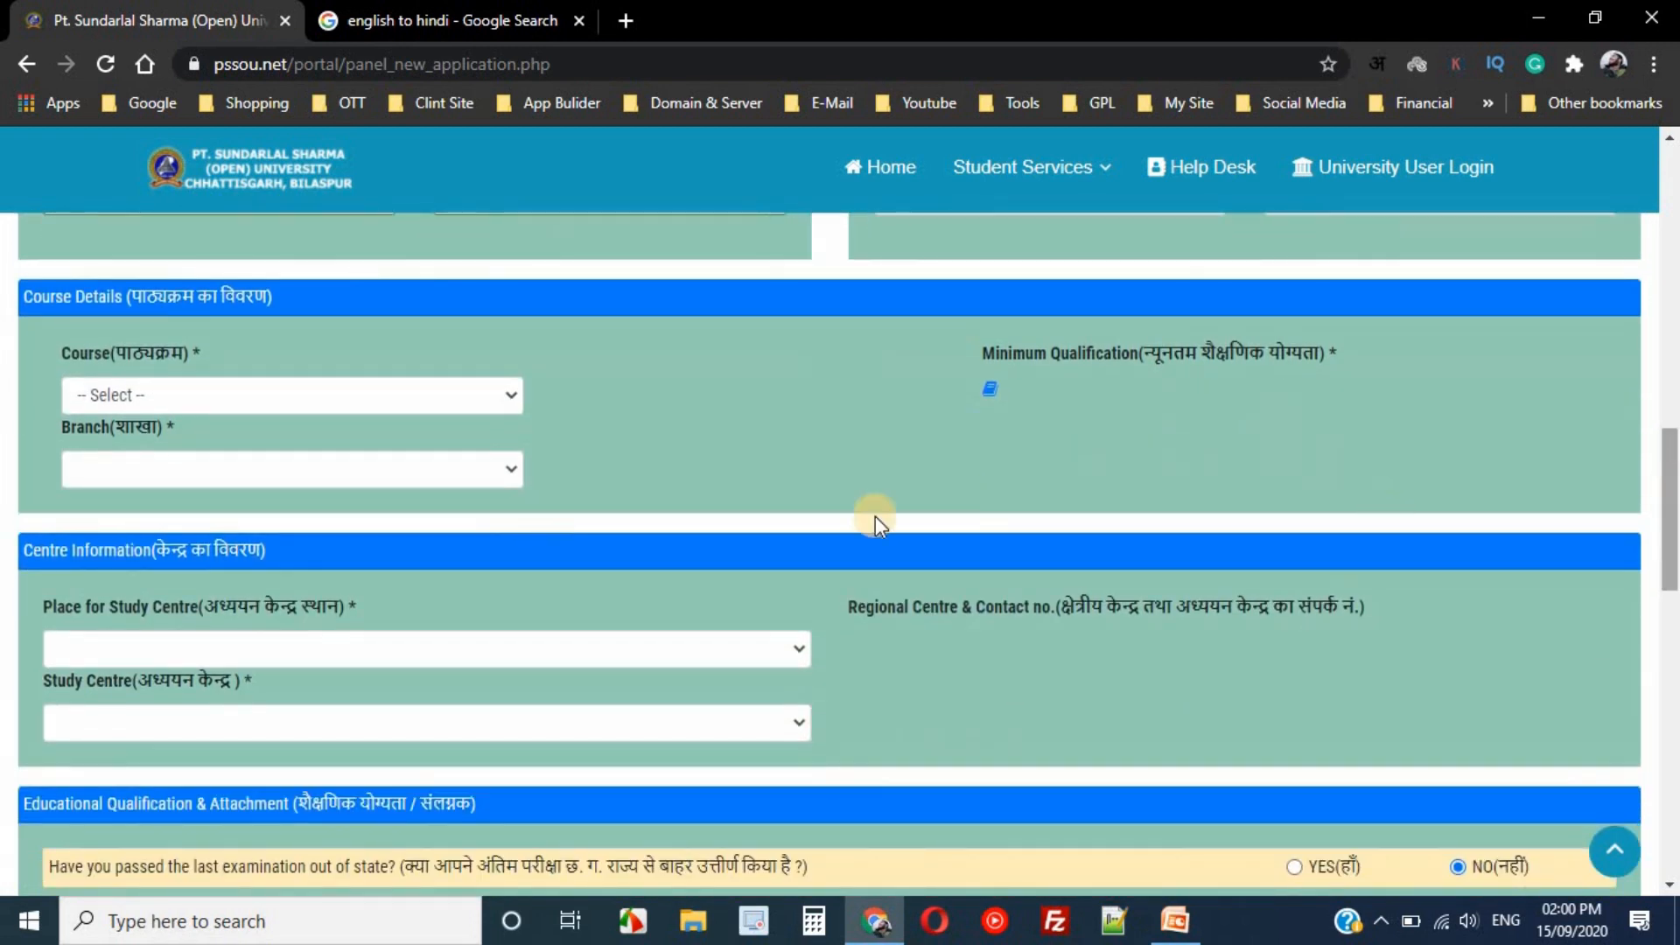
- Choose BACHELOR OF ARTS as the course and tick MANAGEMENT as an optional subject
left_click(415, 399)
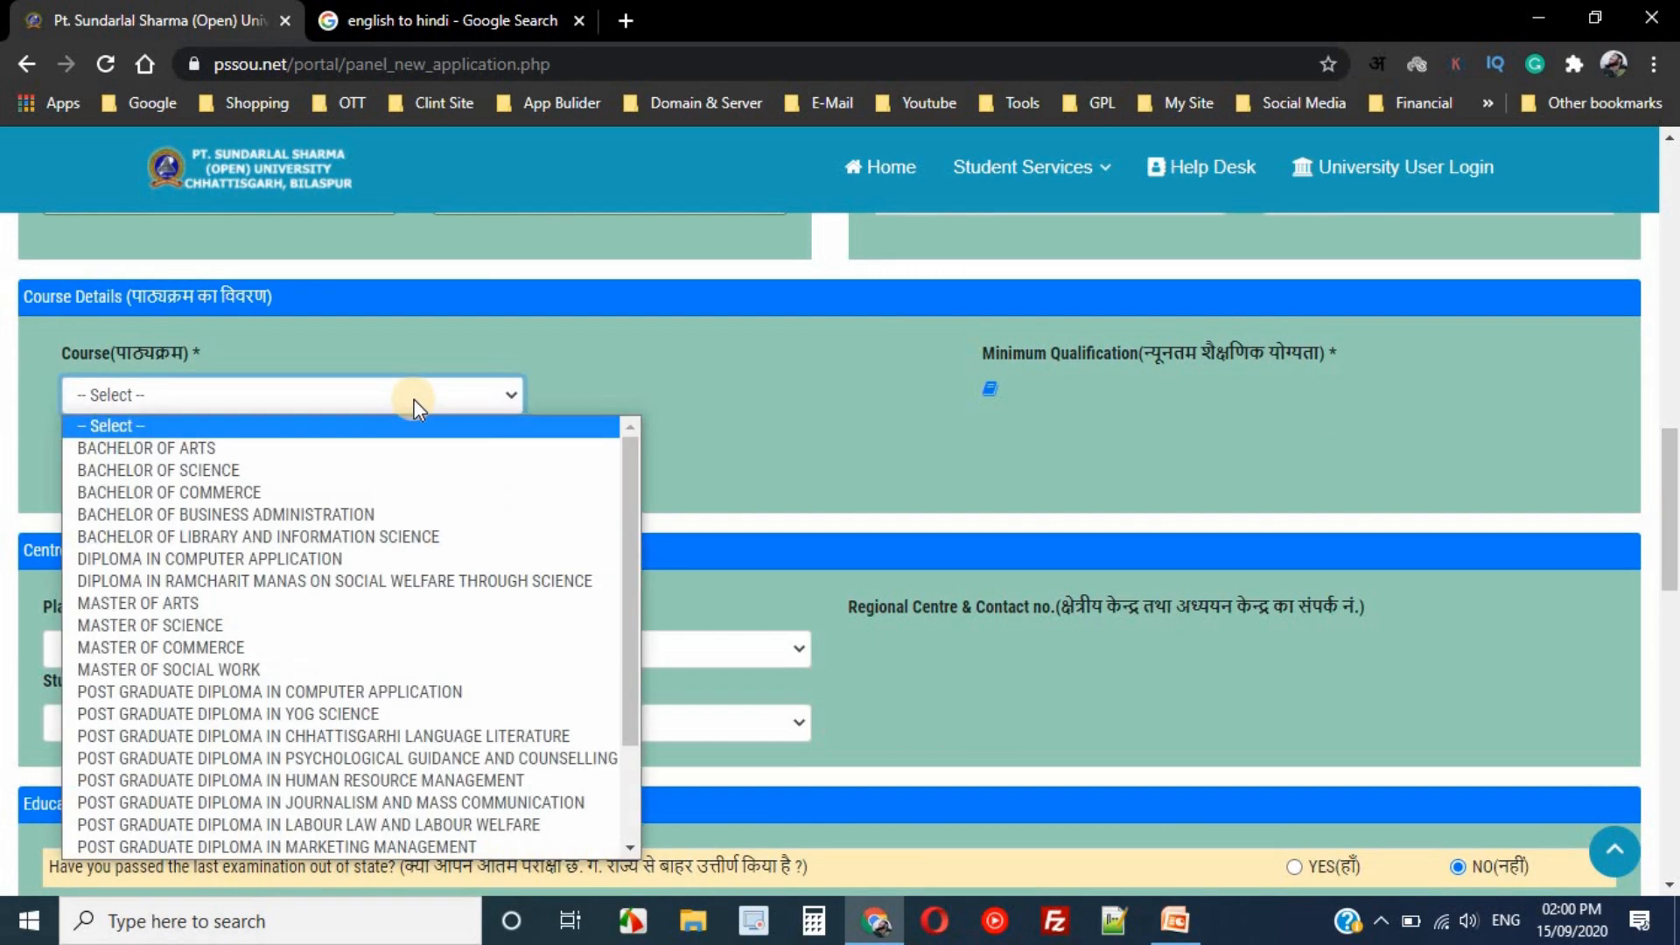
left_click(359, 446)
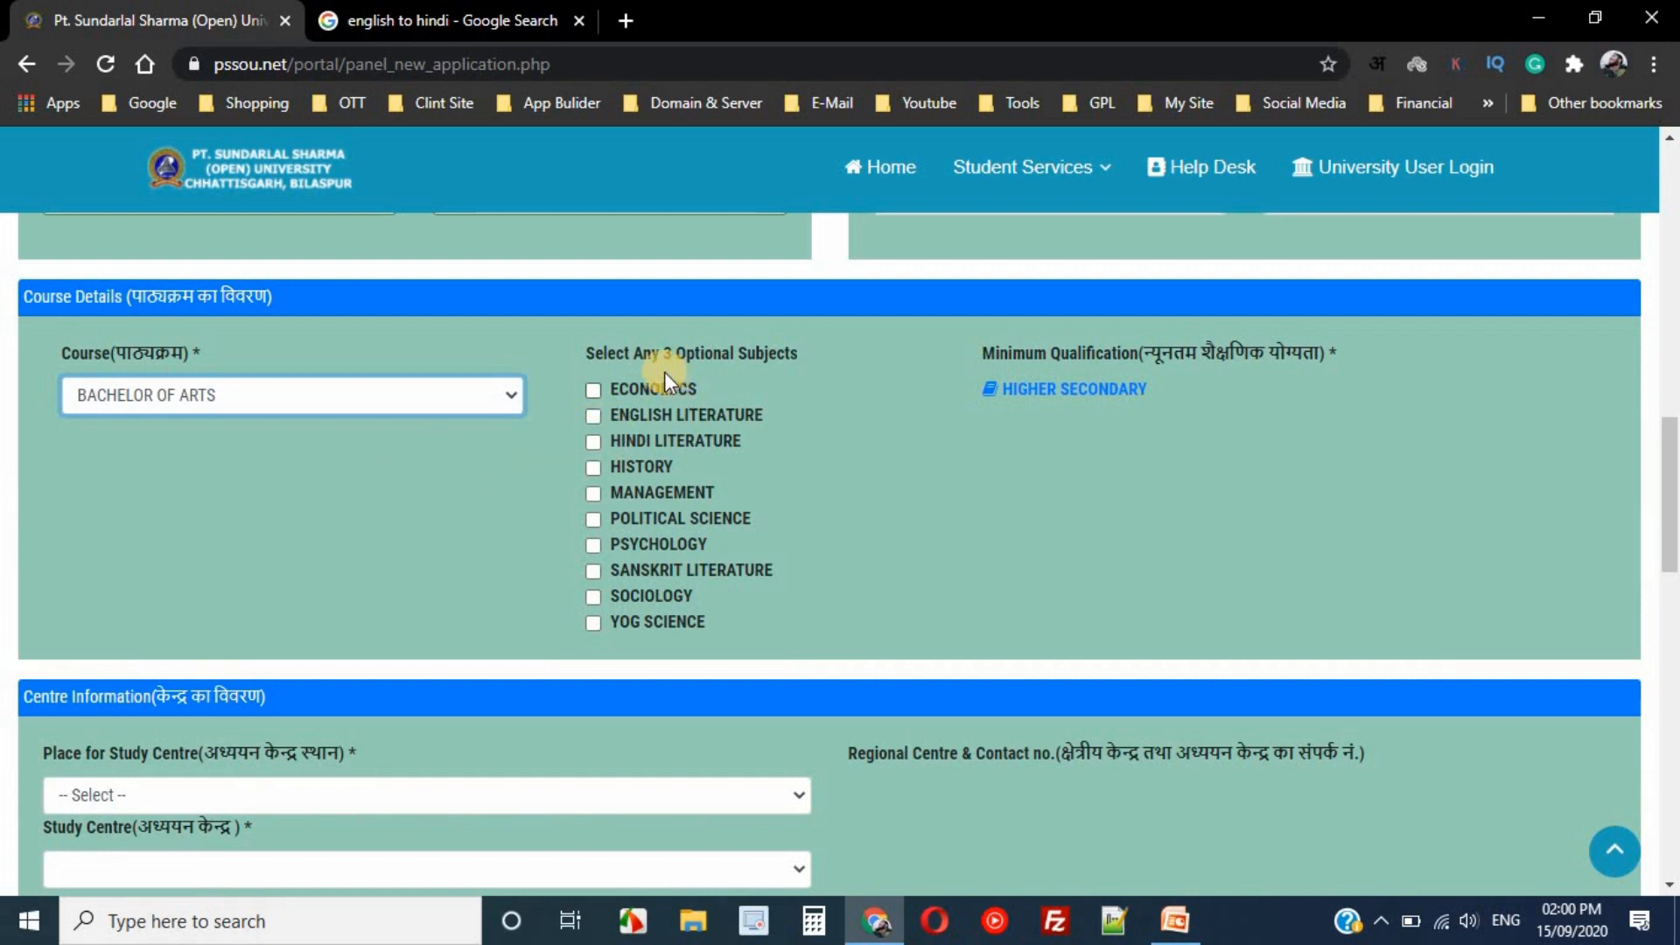
left_click_drag(585, 356, 783, 359)
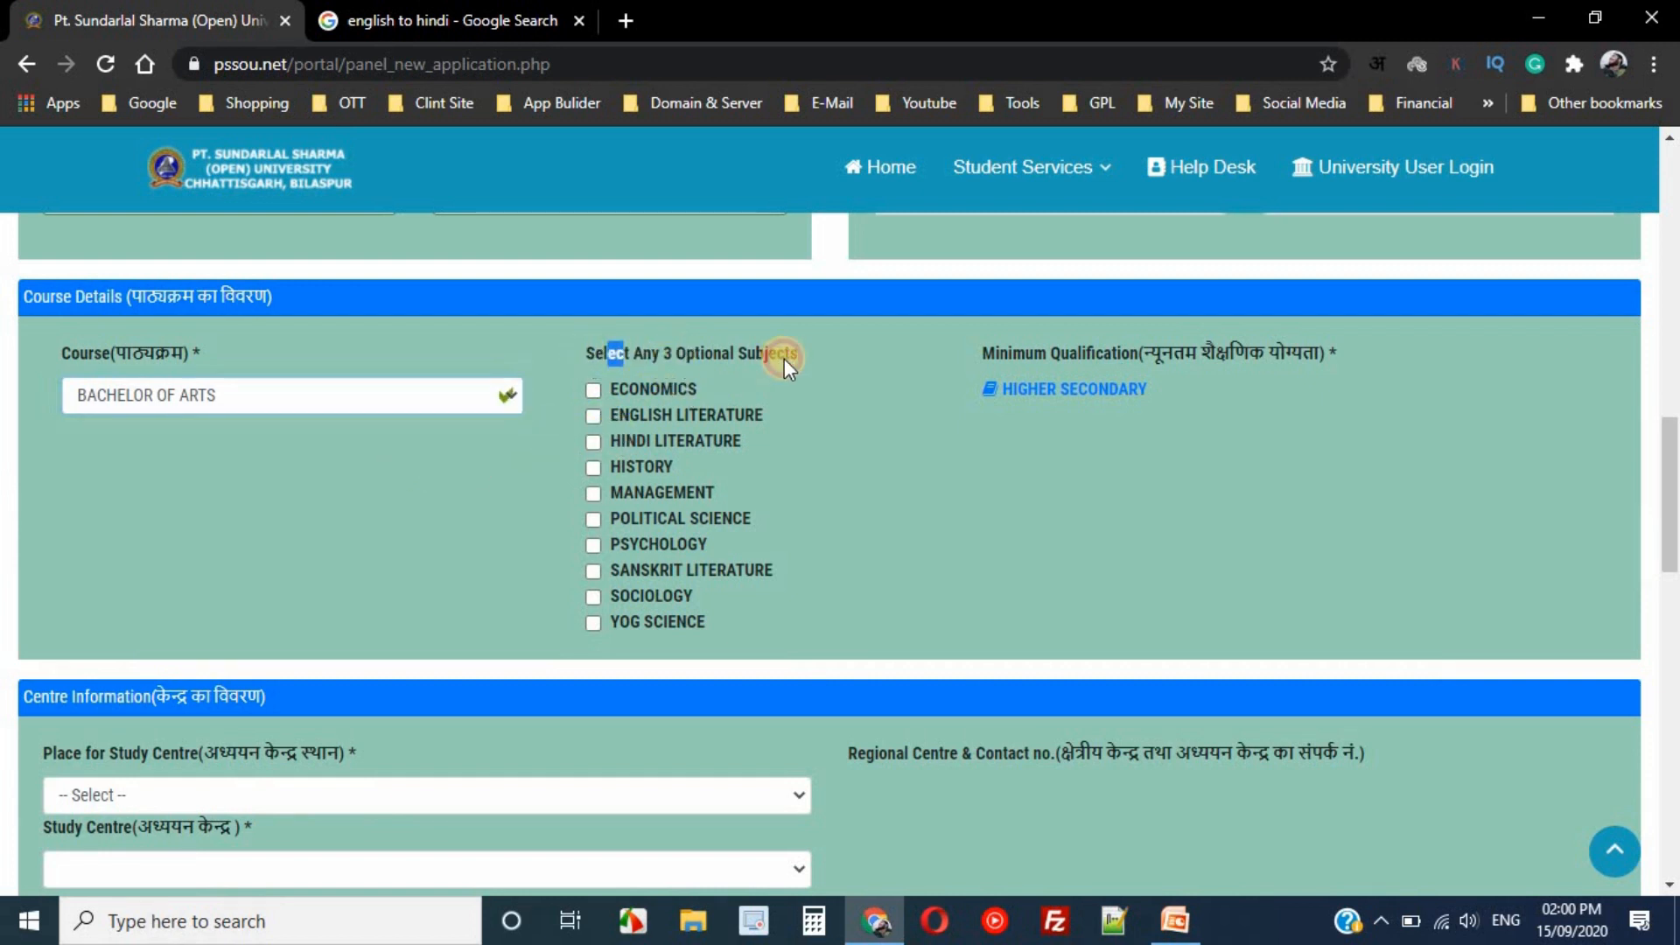
left_click(785, 359)
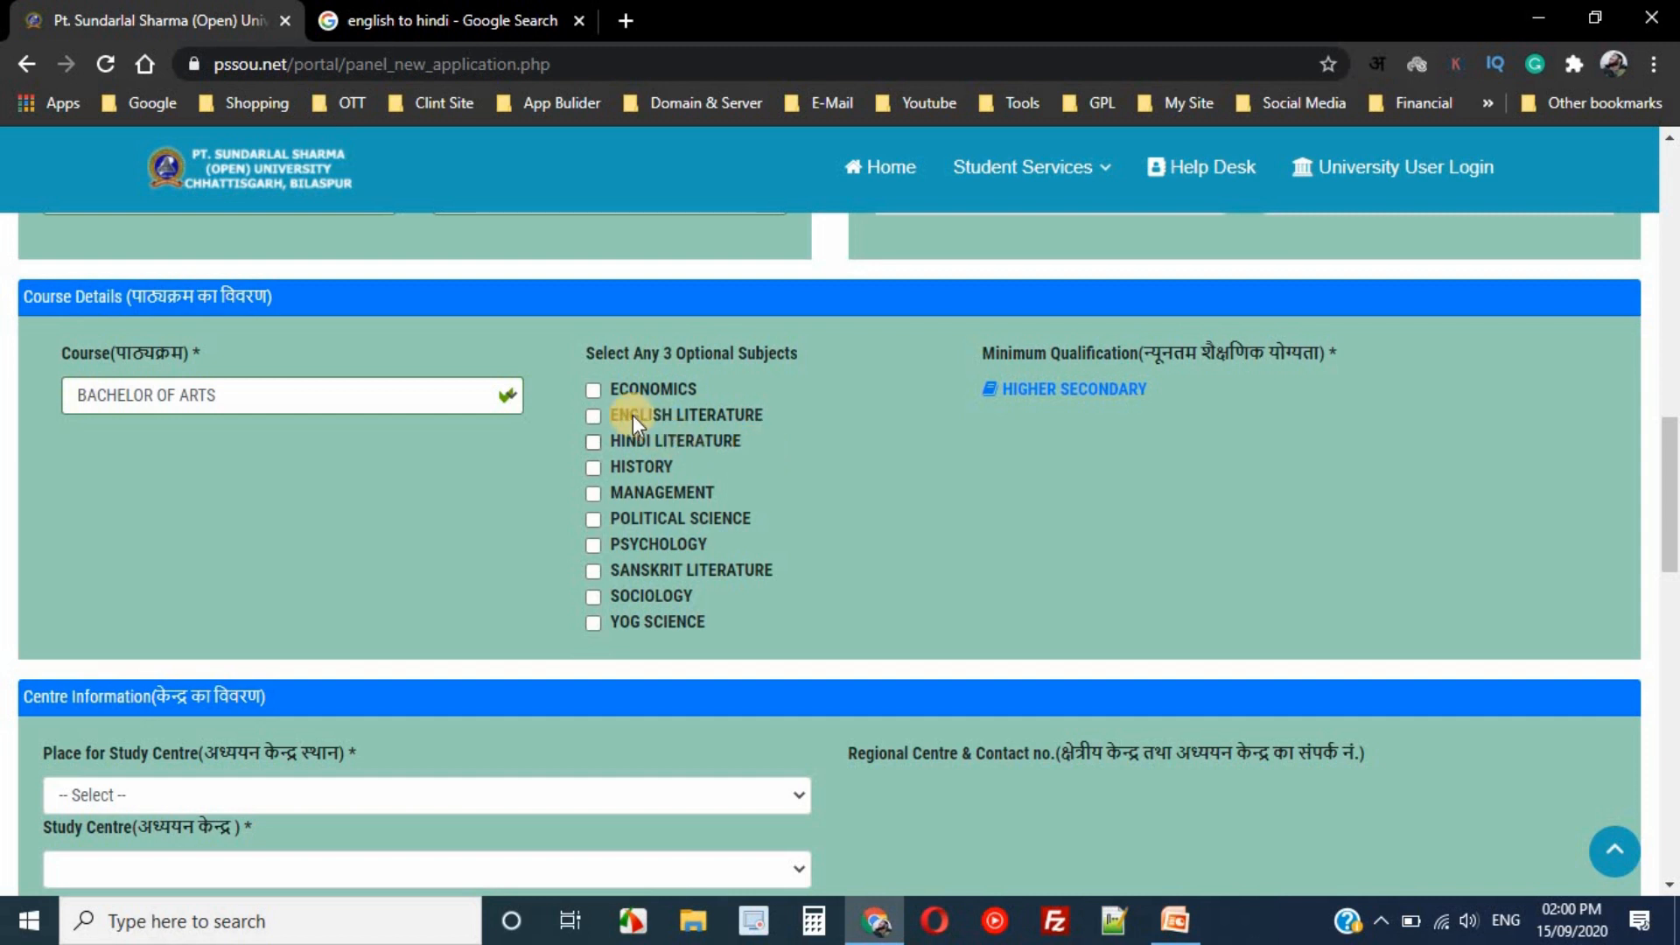
left_click(592, 492)
- Try BACHELOR OF SCIENCE as the course with branch BIO, then MATHS
left_click(442, 386)
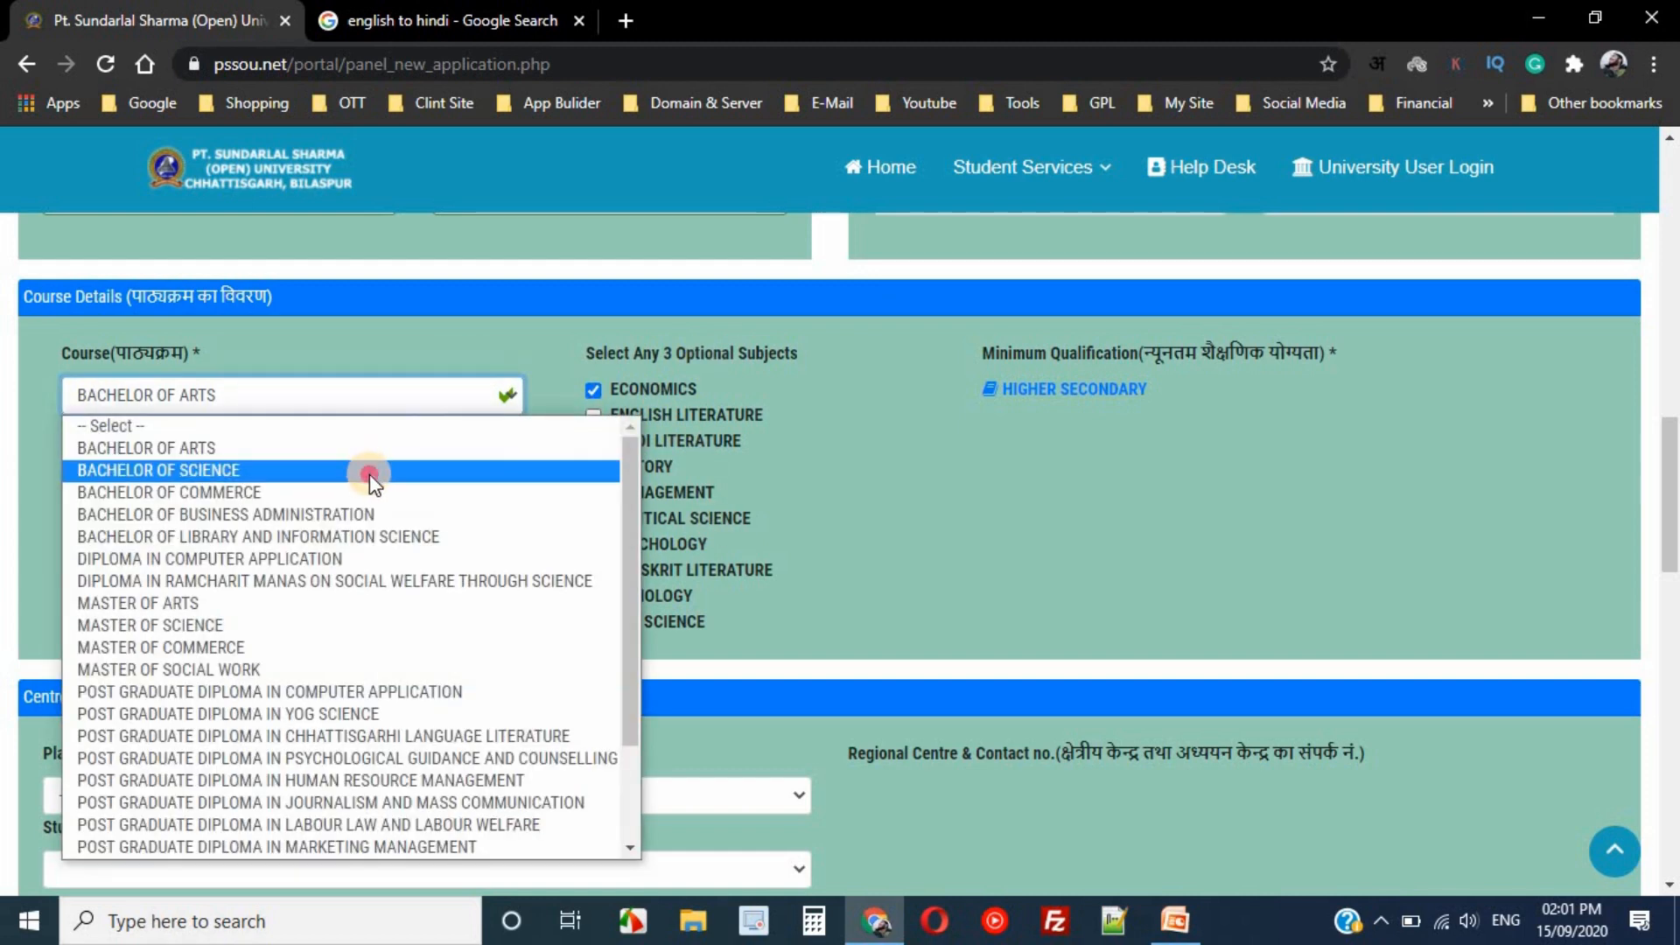
left_click(370, 472)
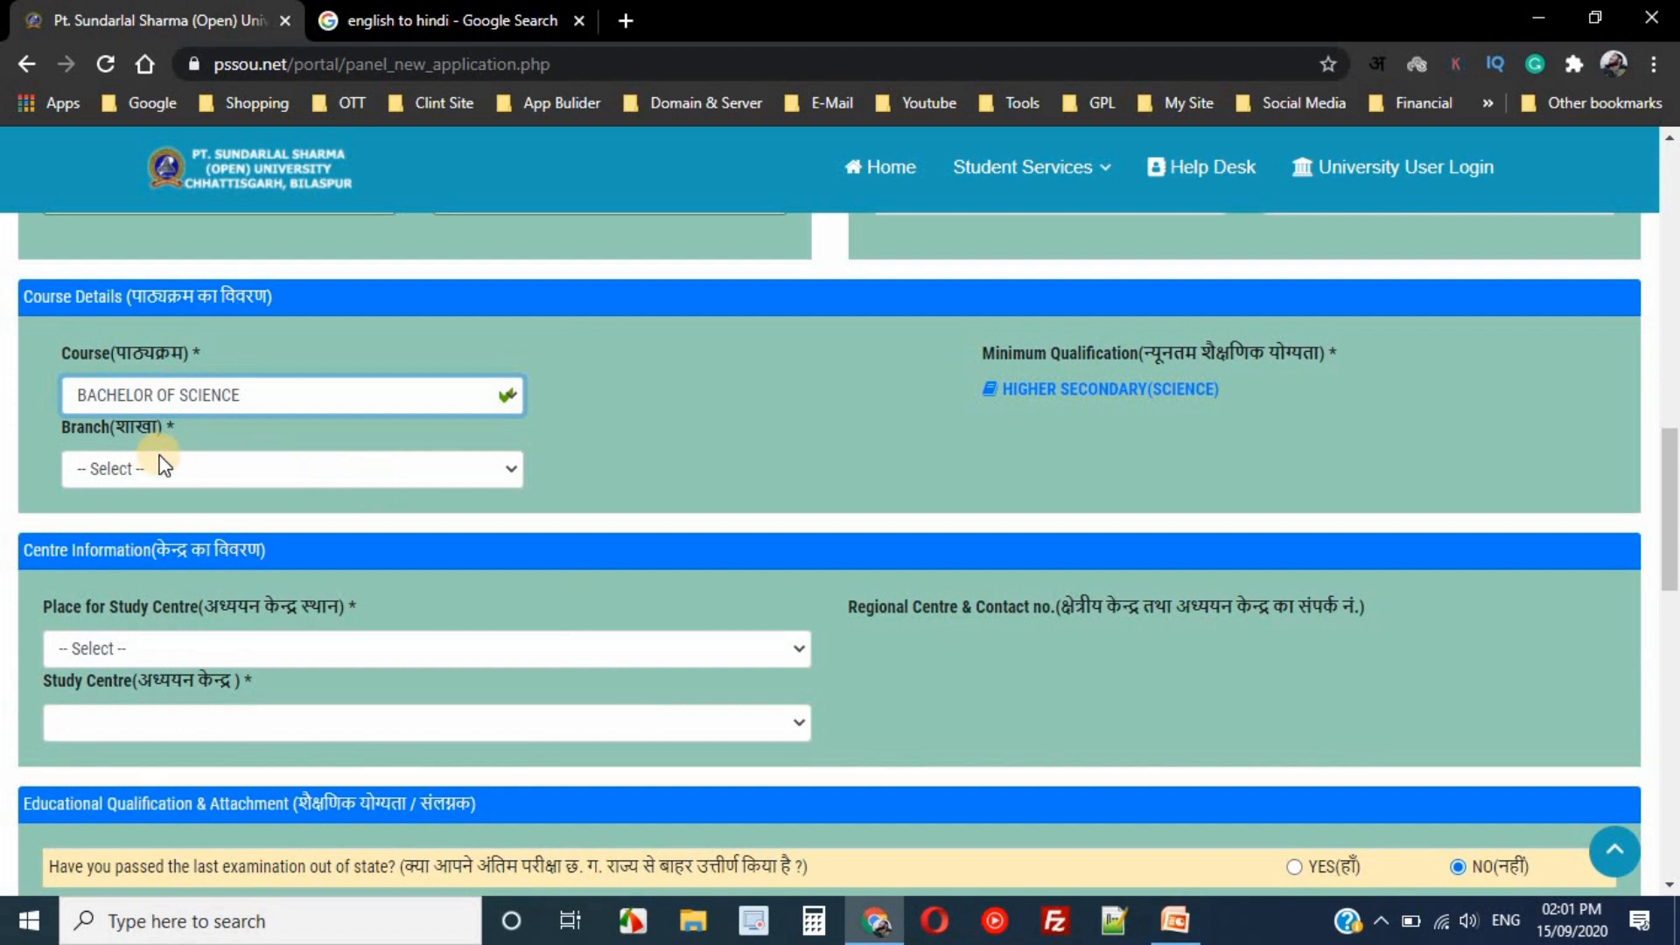
left_click(238, 472)
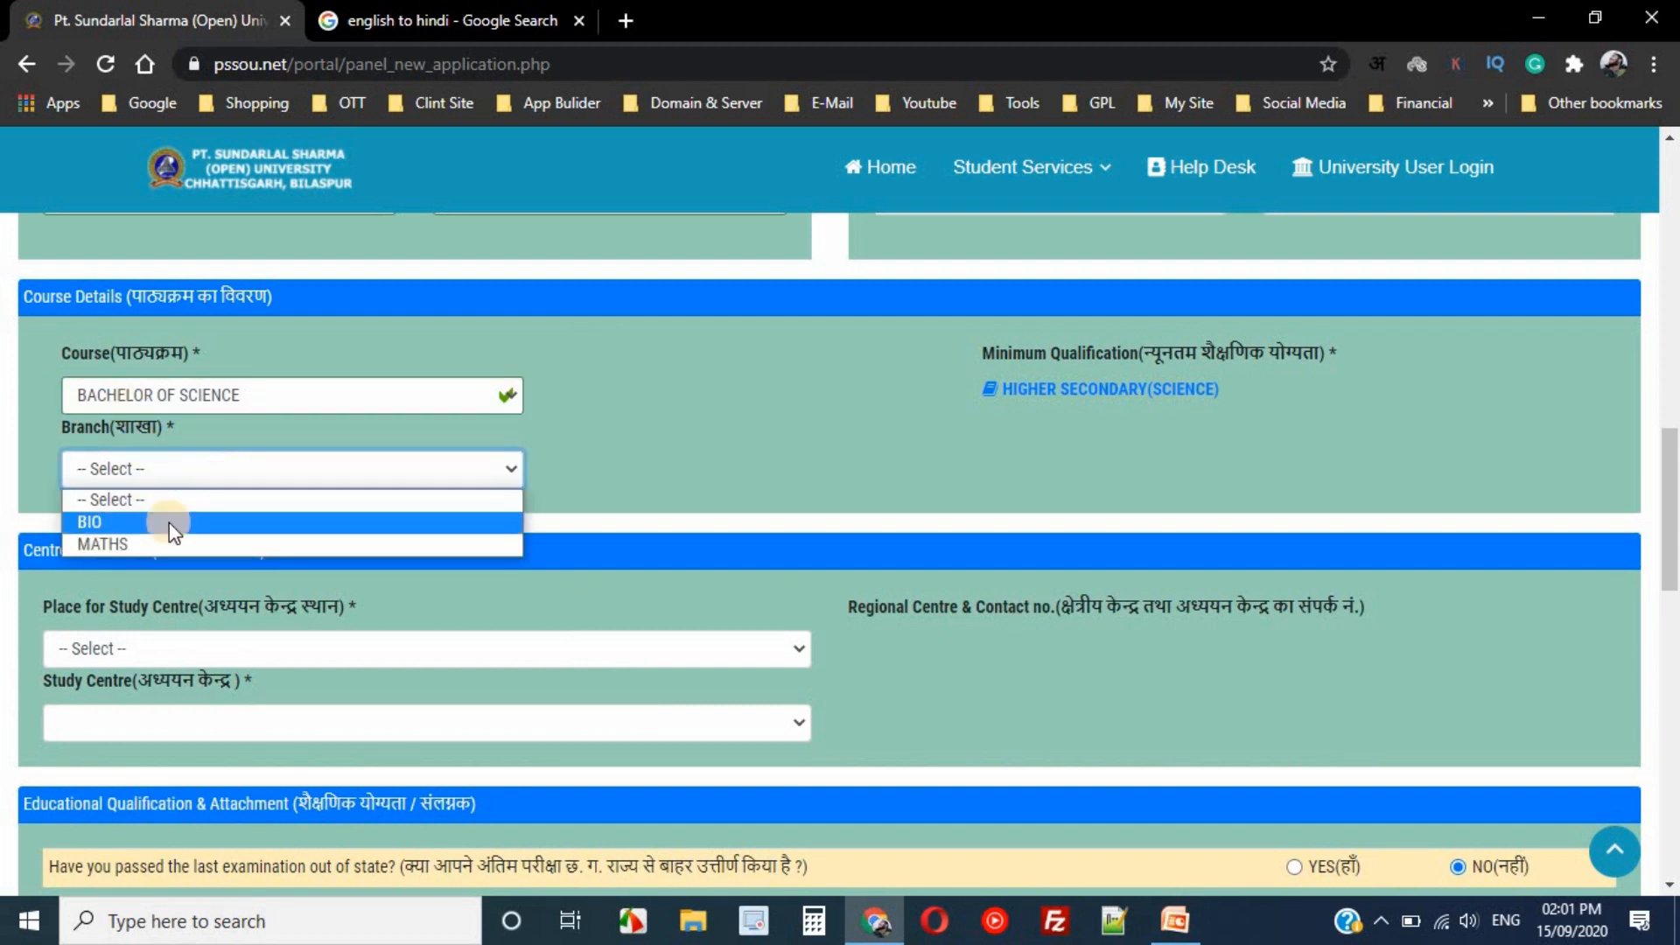
left_click(167, 525)
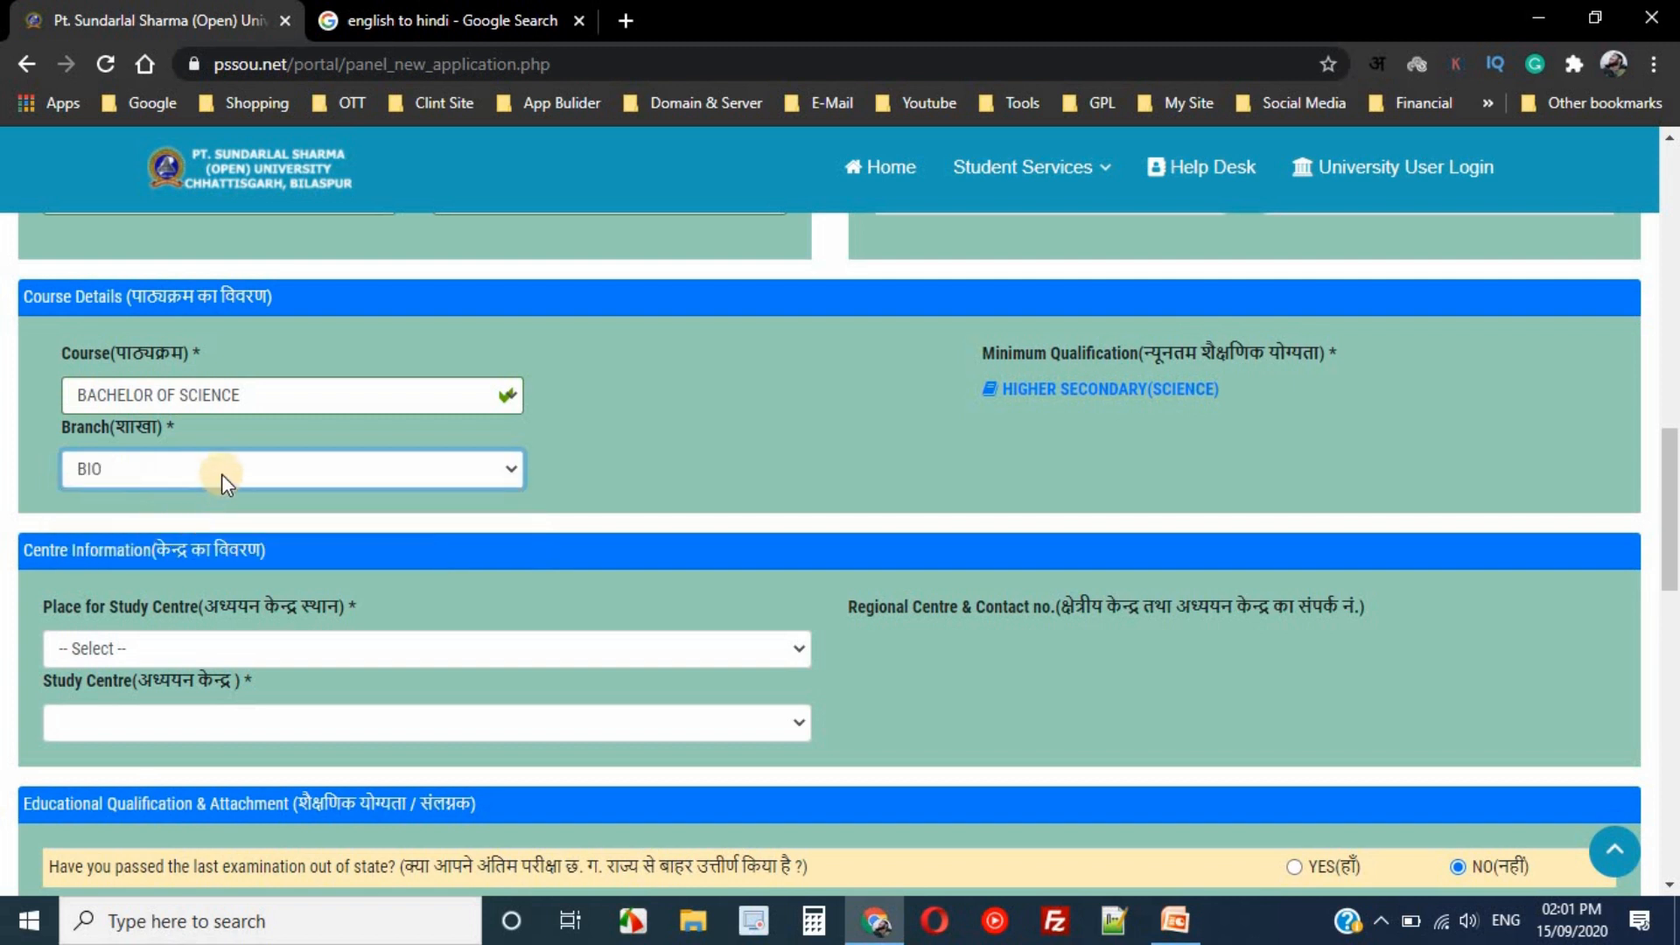
left_click(355, 466)
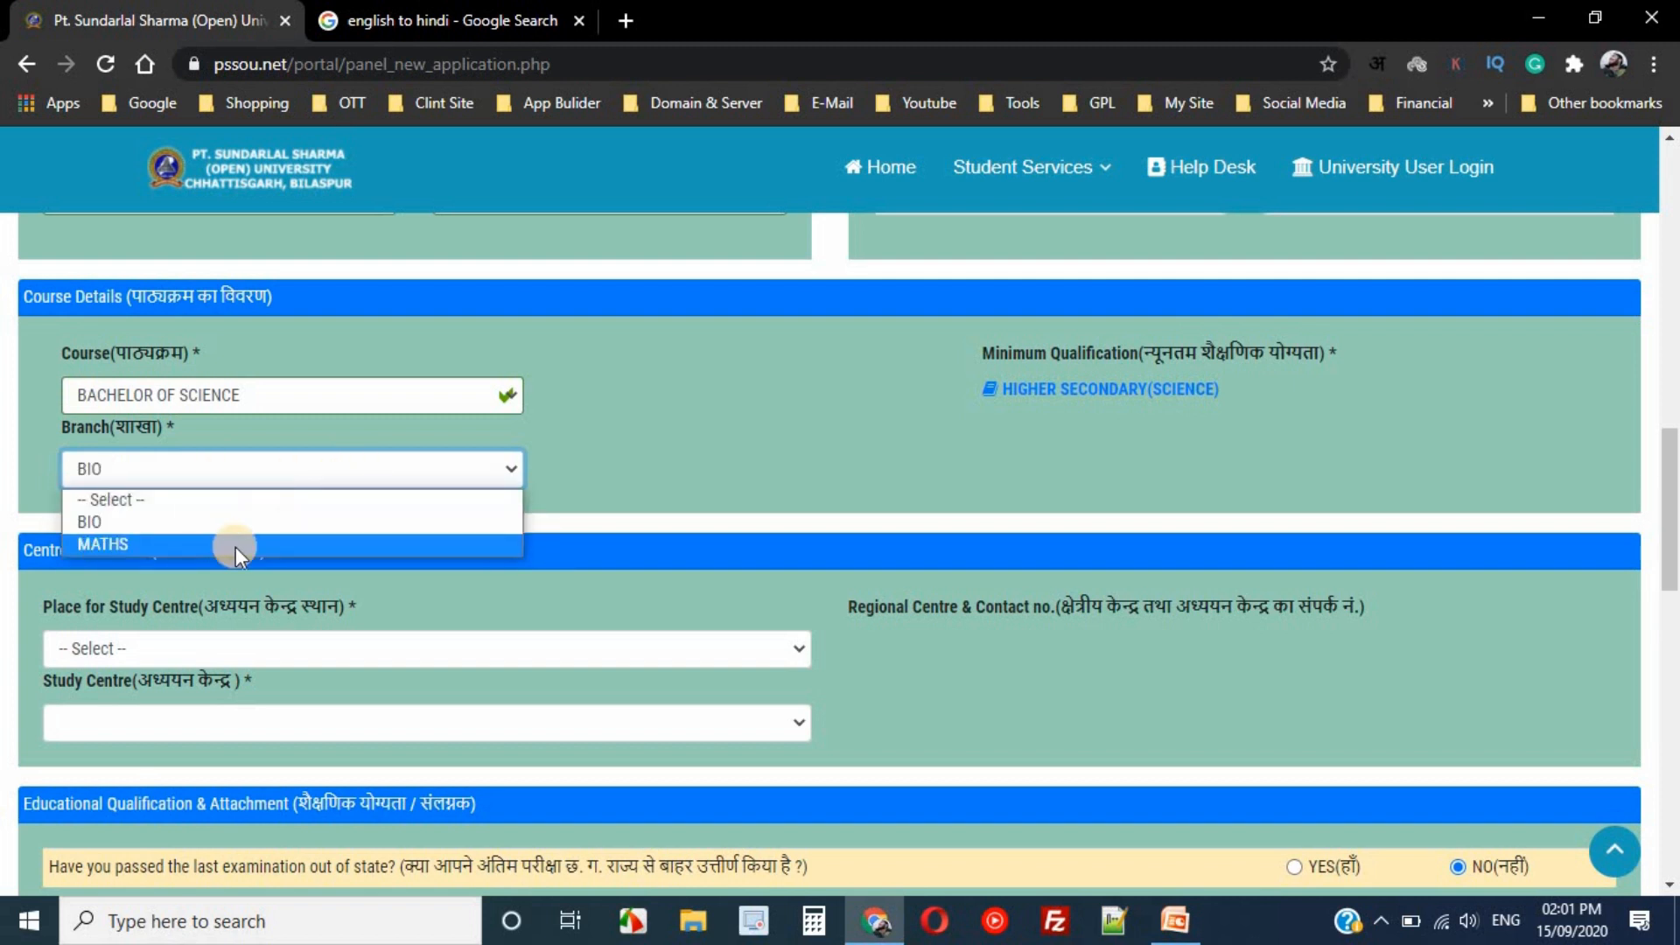
left_click(234, 547)
- Try BACHELOR OF COMMERCE and BACHELOR OF BUSINESS ADMINISTRATION, checking their branch options
left_click(387, 398)
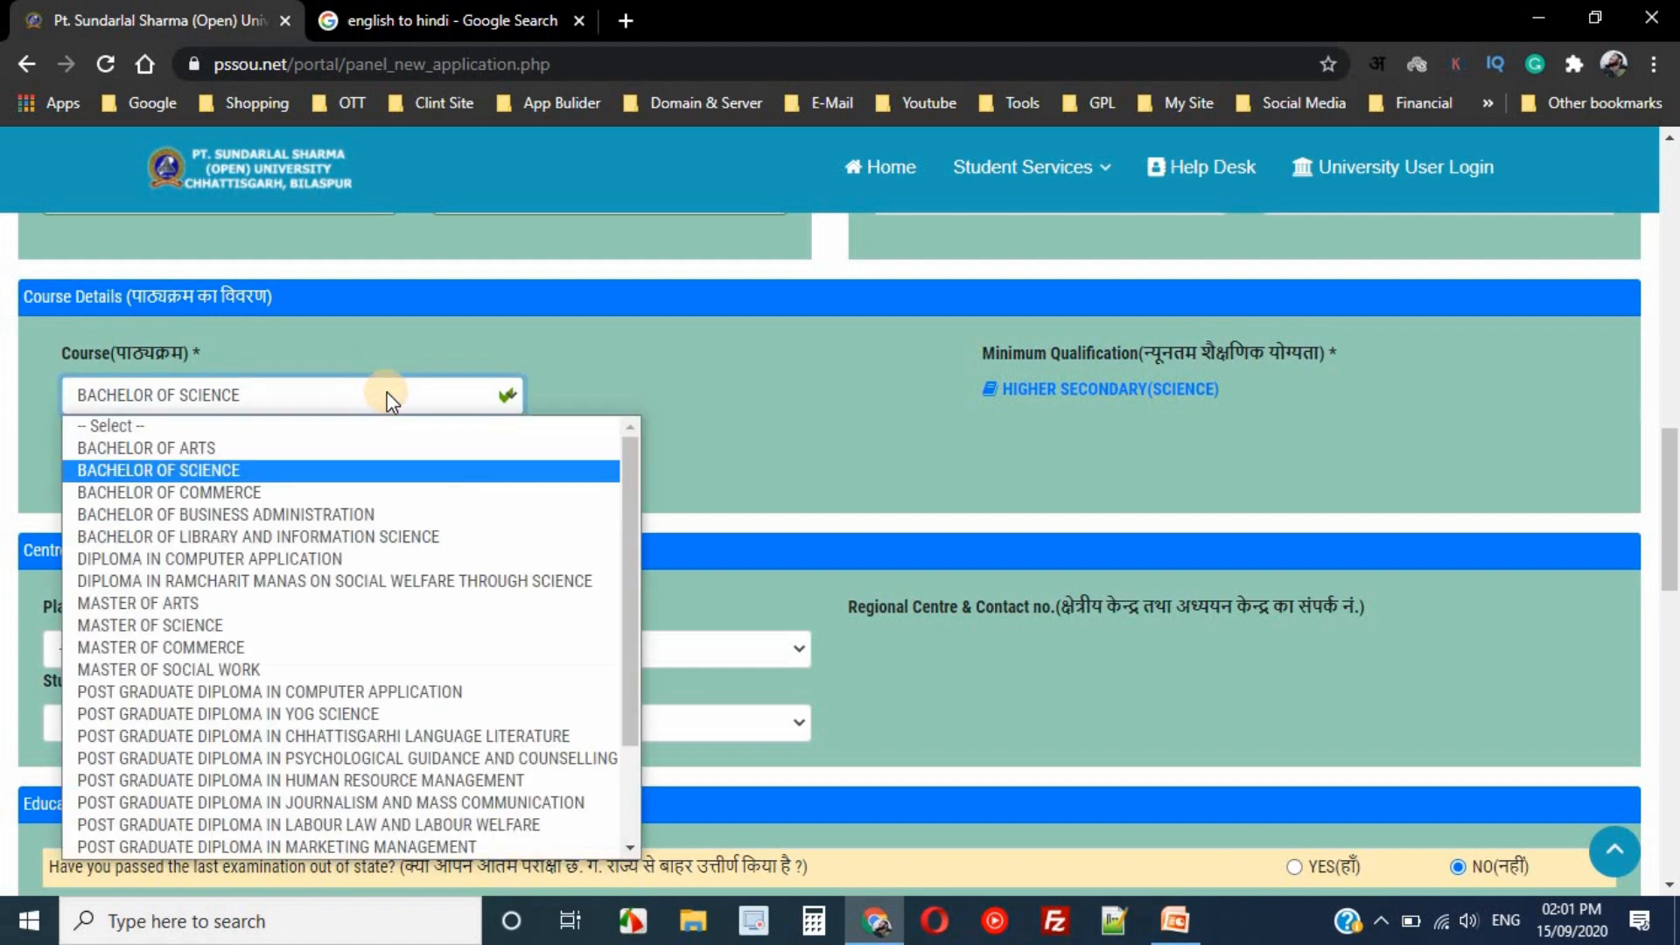
left_click(322, 491)
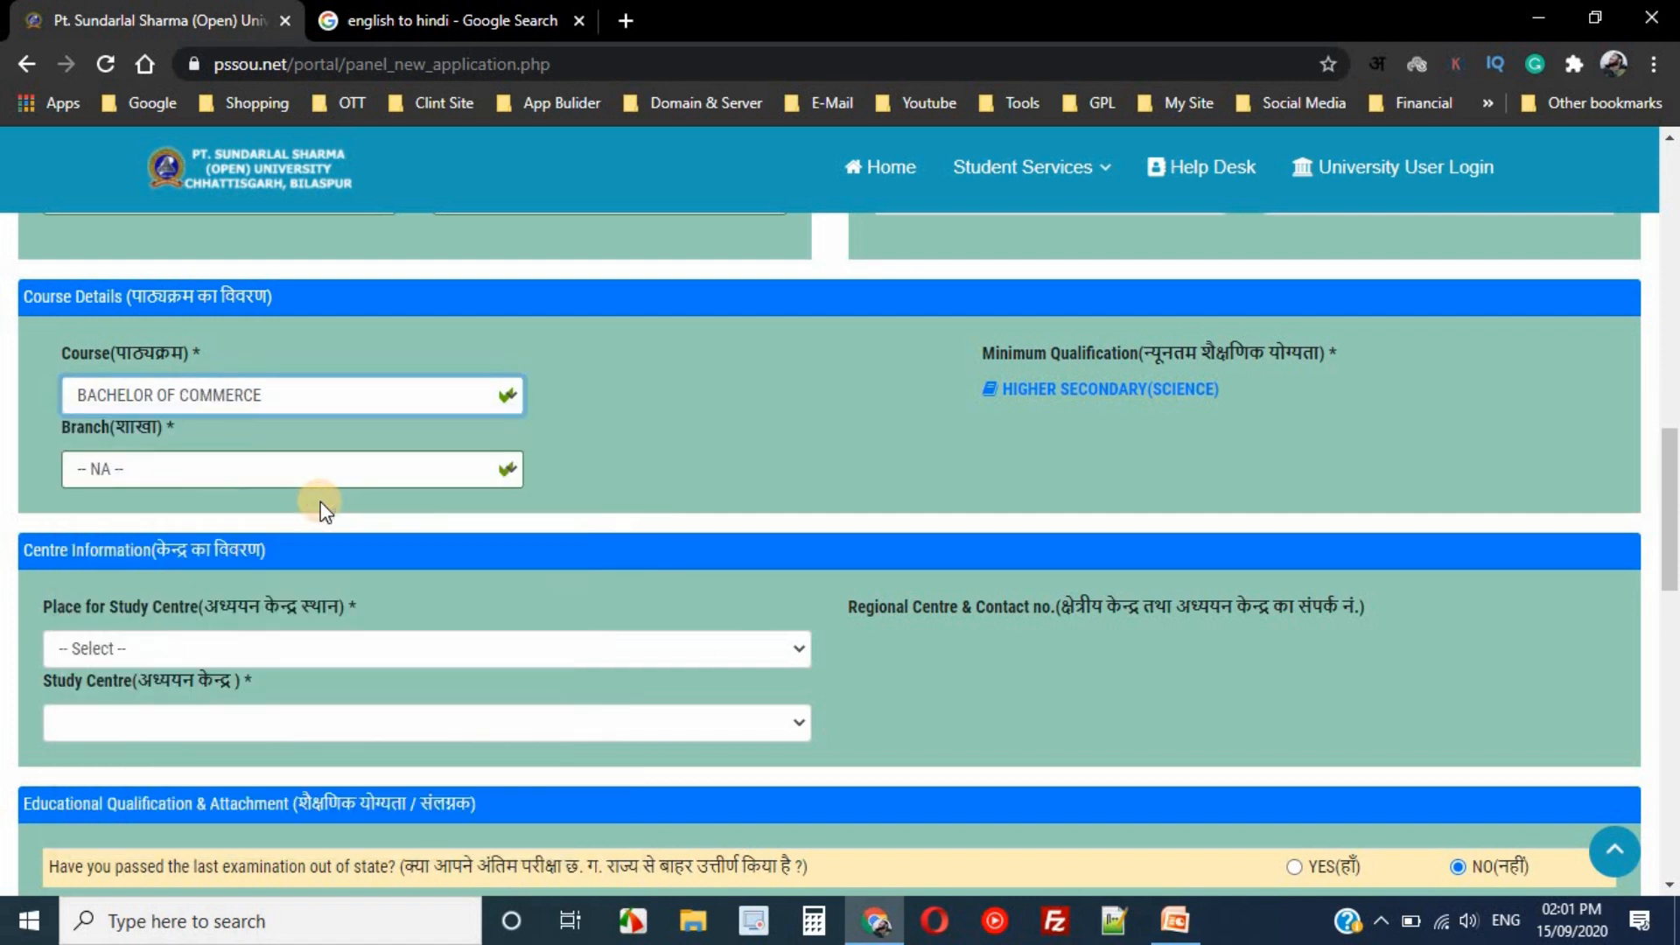
left_click(342, 471)
left_click(341, 471)
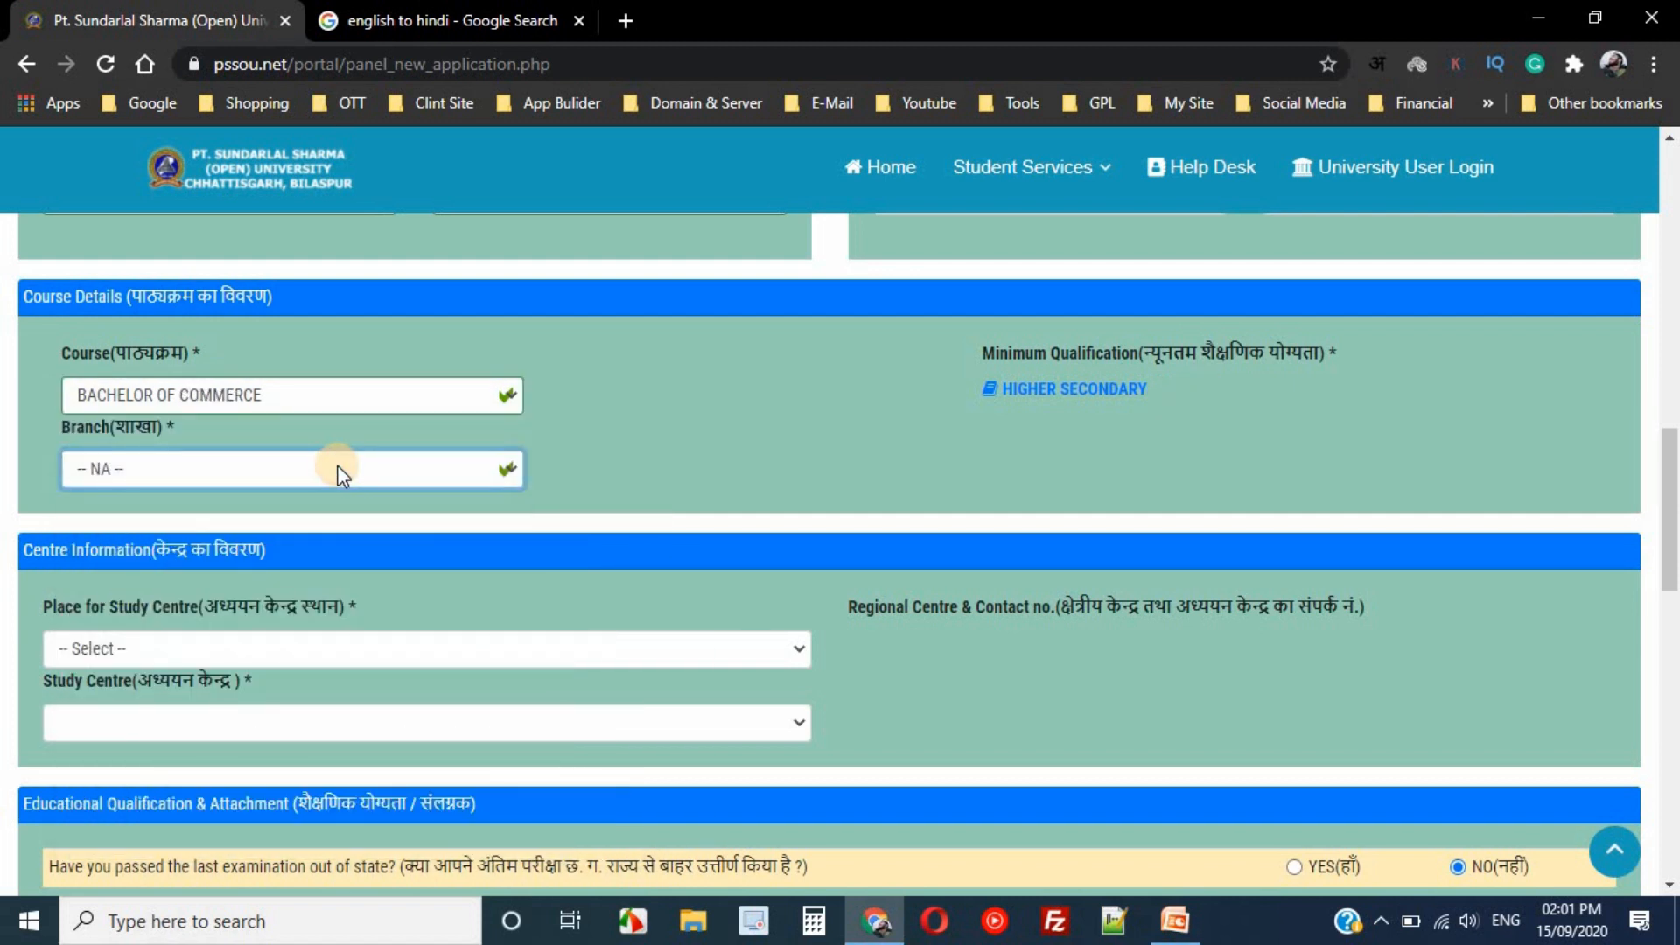
left_click(341, 470)
left_click(338, 464)
left_click(337, 385)
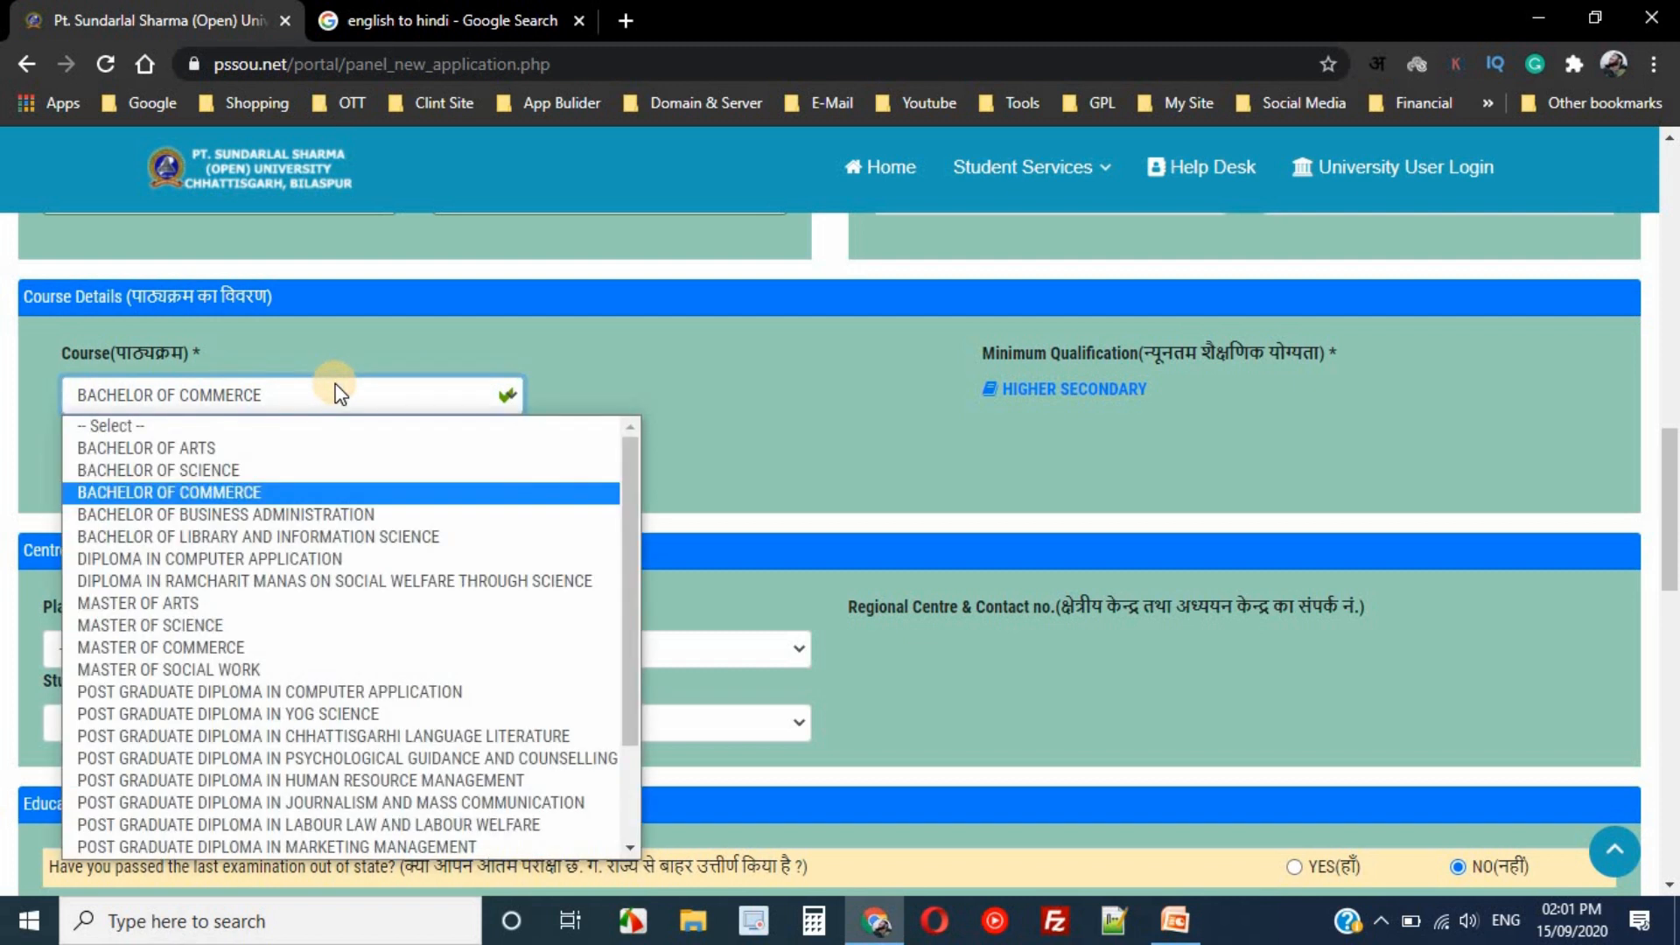
left_click(261, 515)
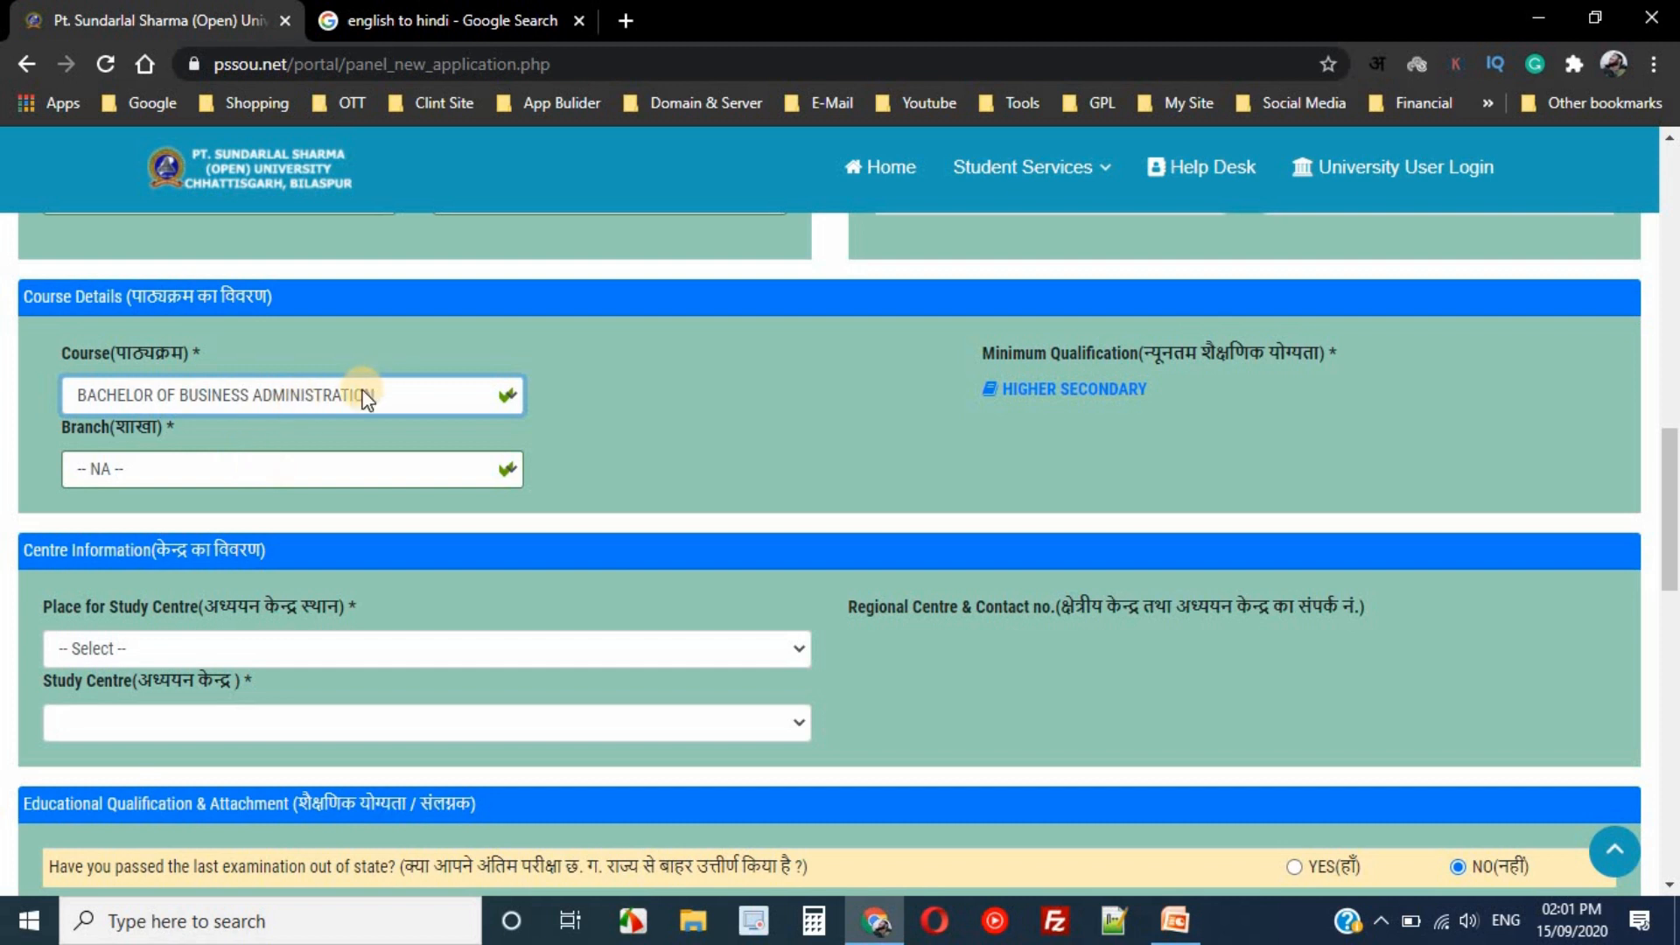
left_click(362, 472)
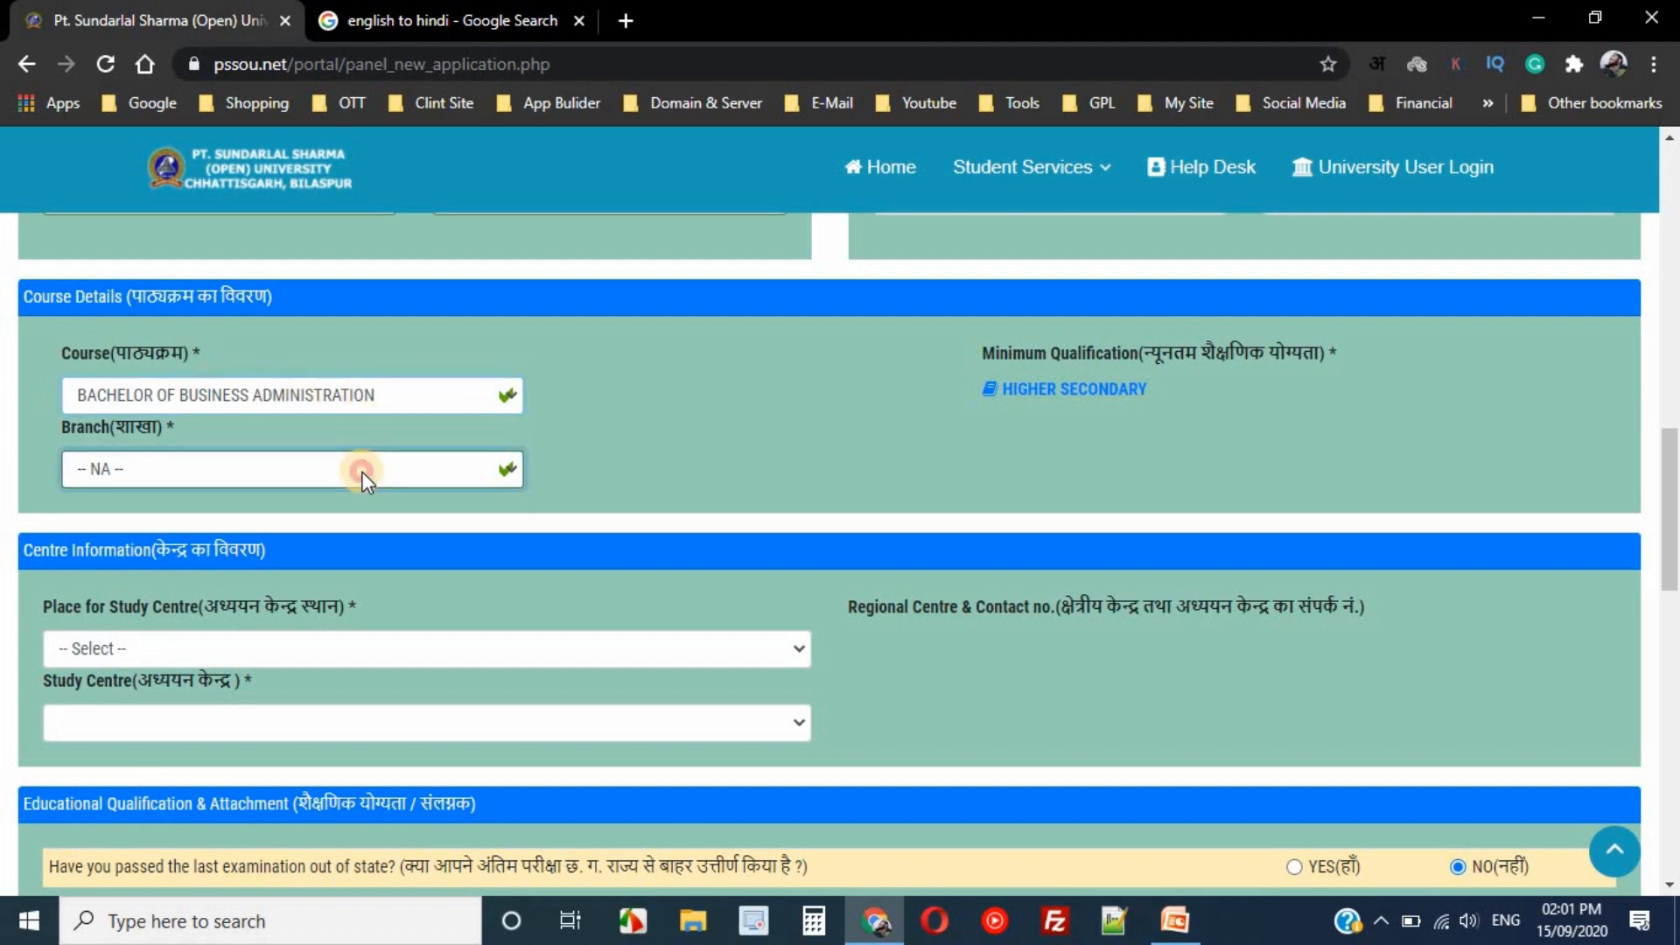
left_click(362, 472)
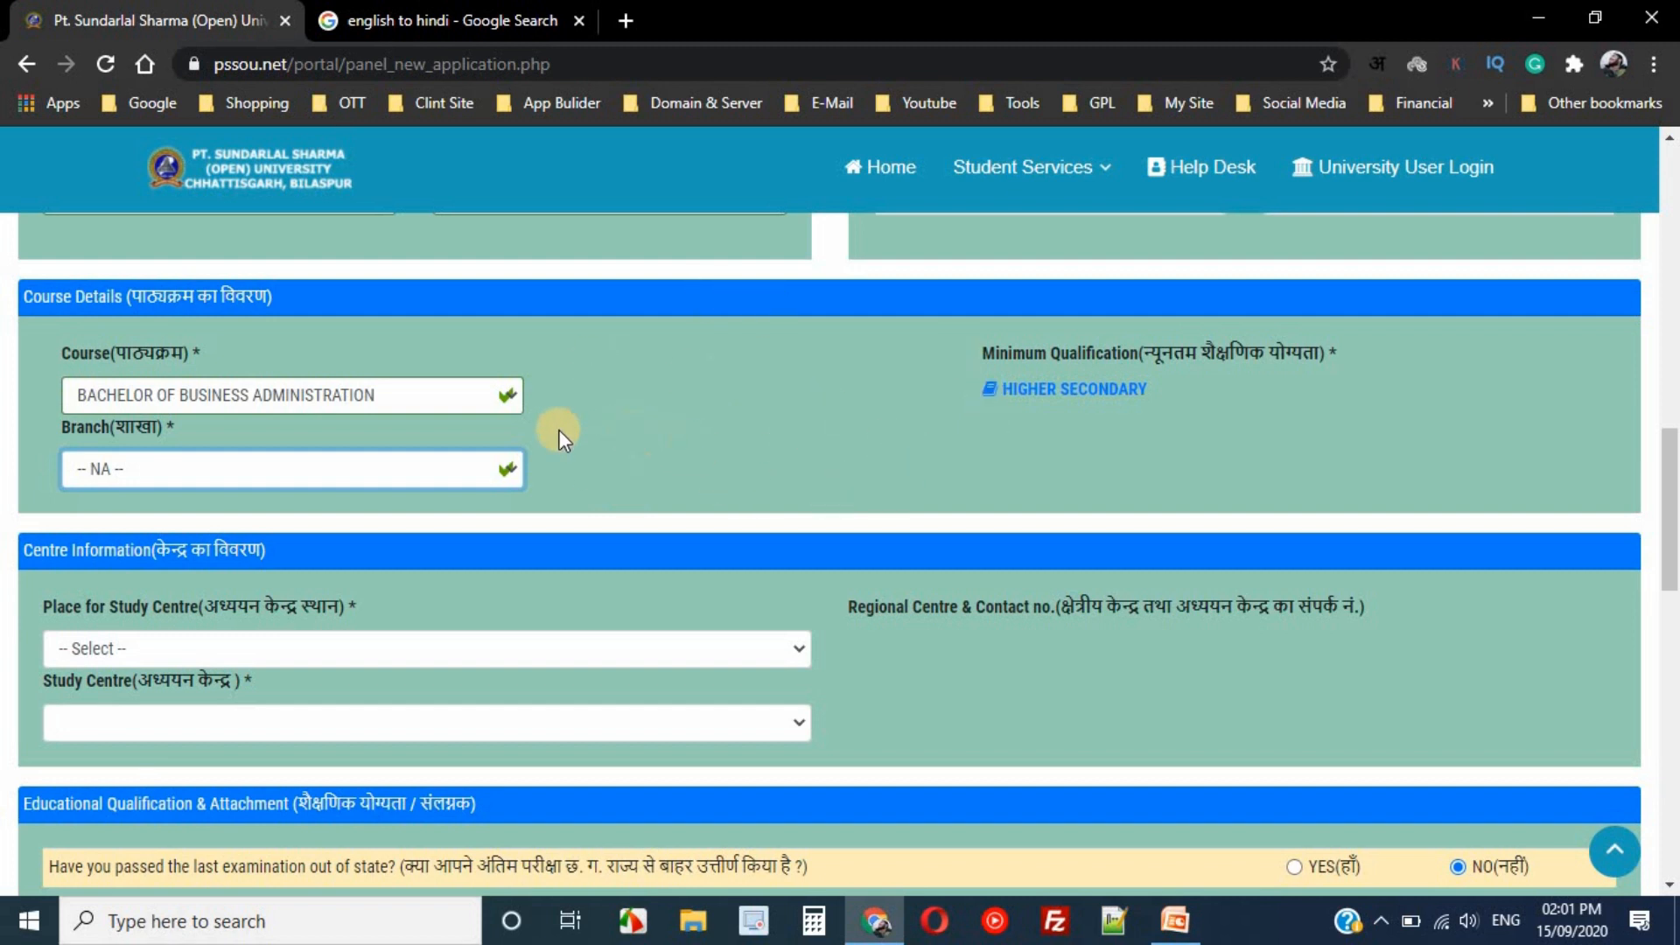
- Reselect BACHELOR OF ARTS and tick ECONOMICS and SOCIOLOGY as optional subjects
left_click(480, 403)
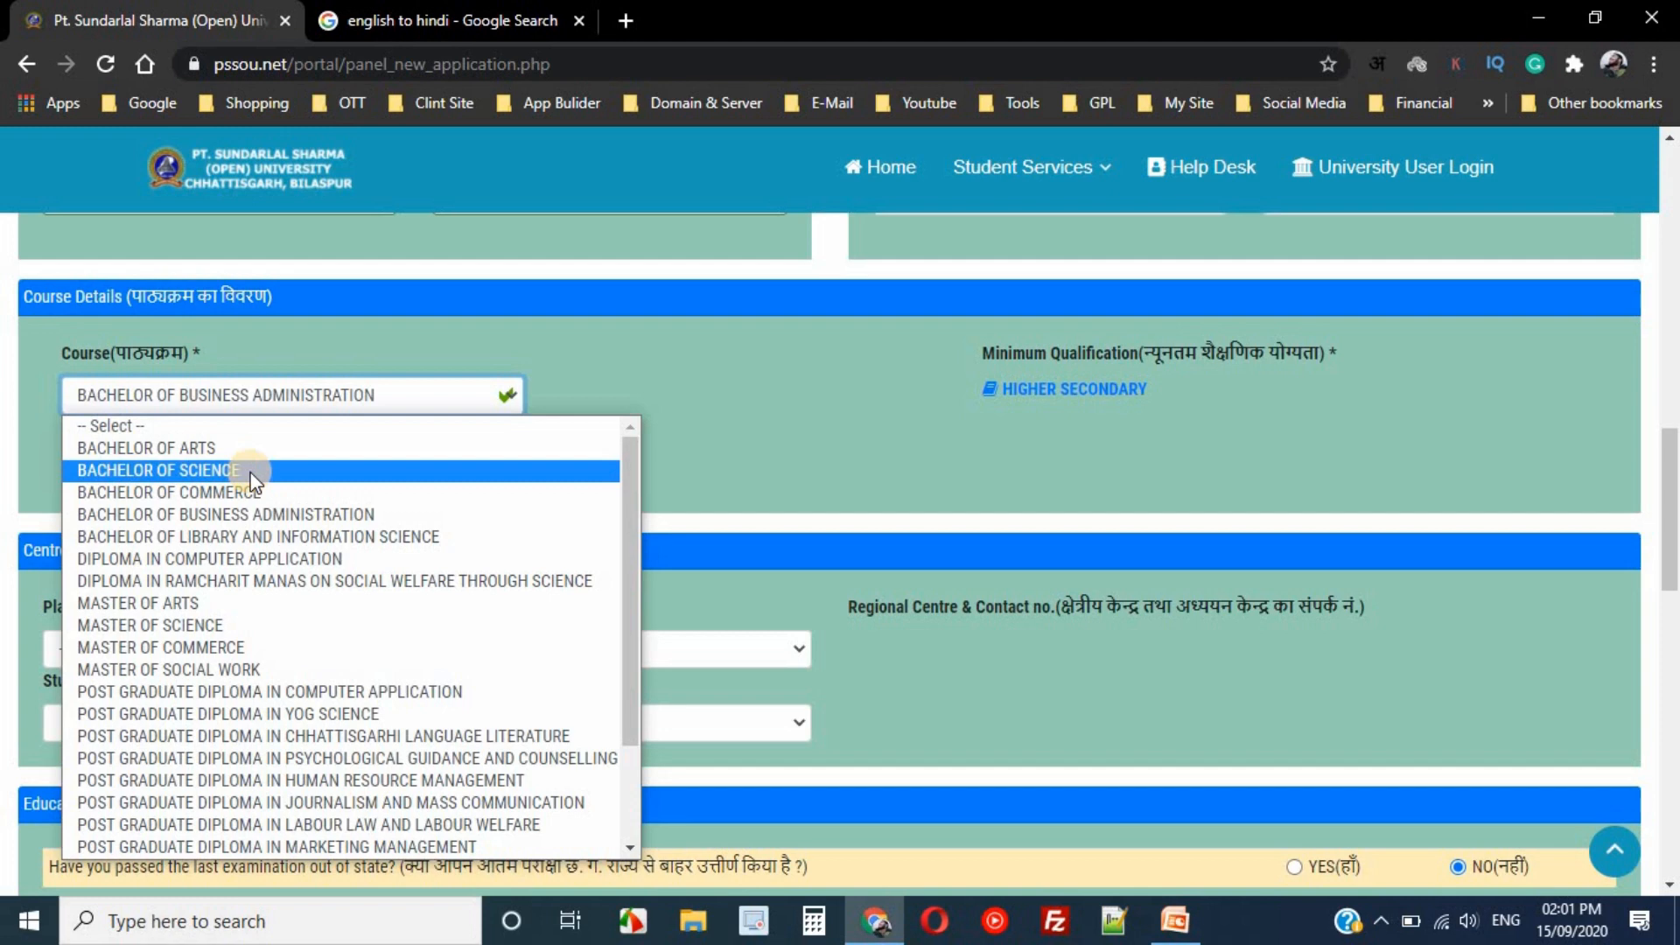
left_click(487, 403)
left_click(486, 402)
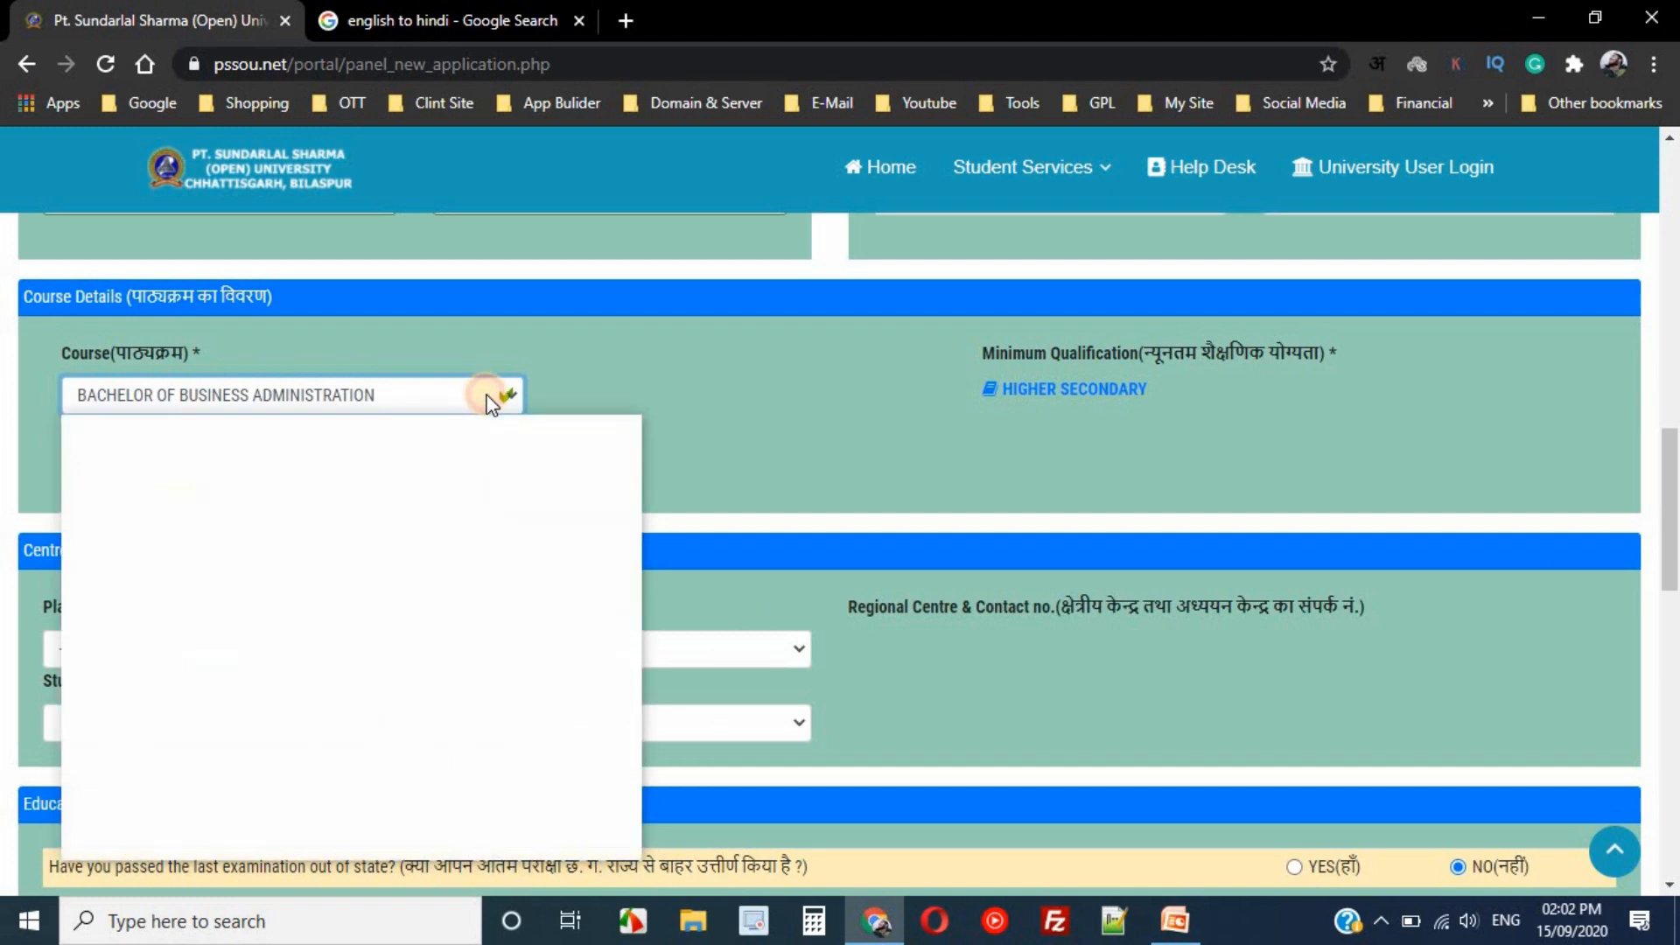
left_click(487, 402)
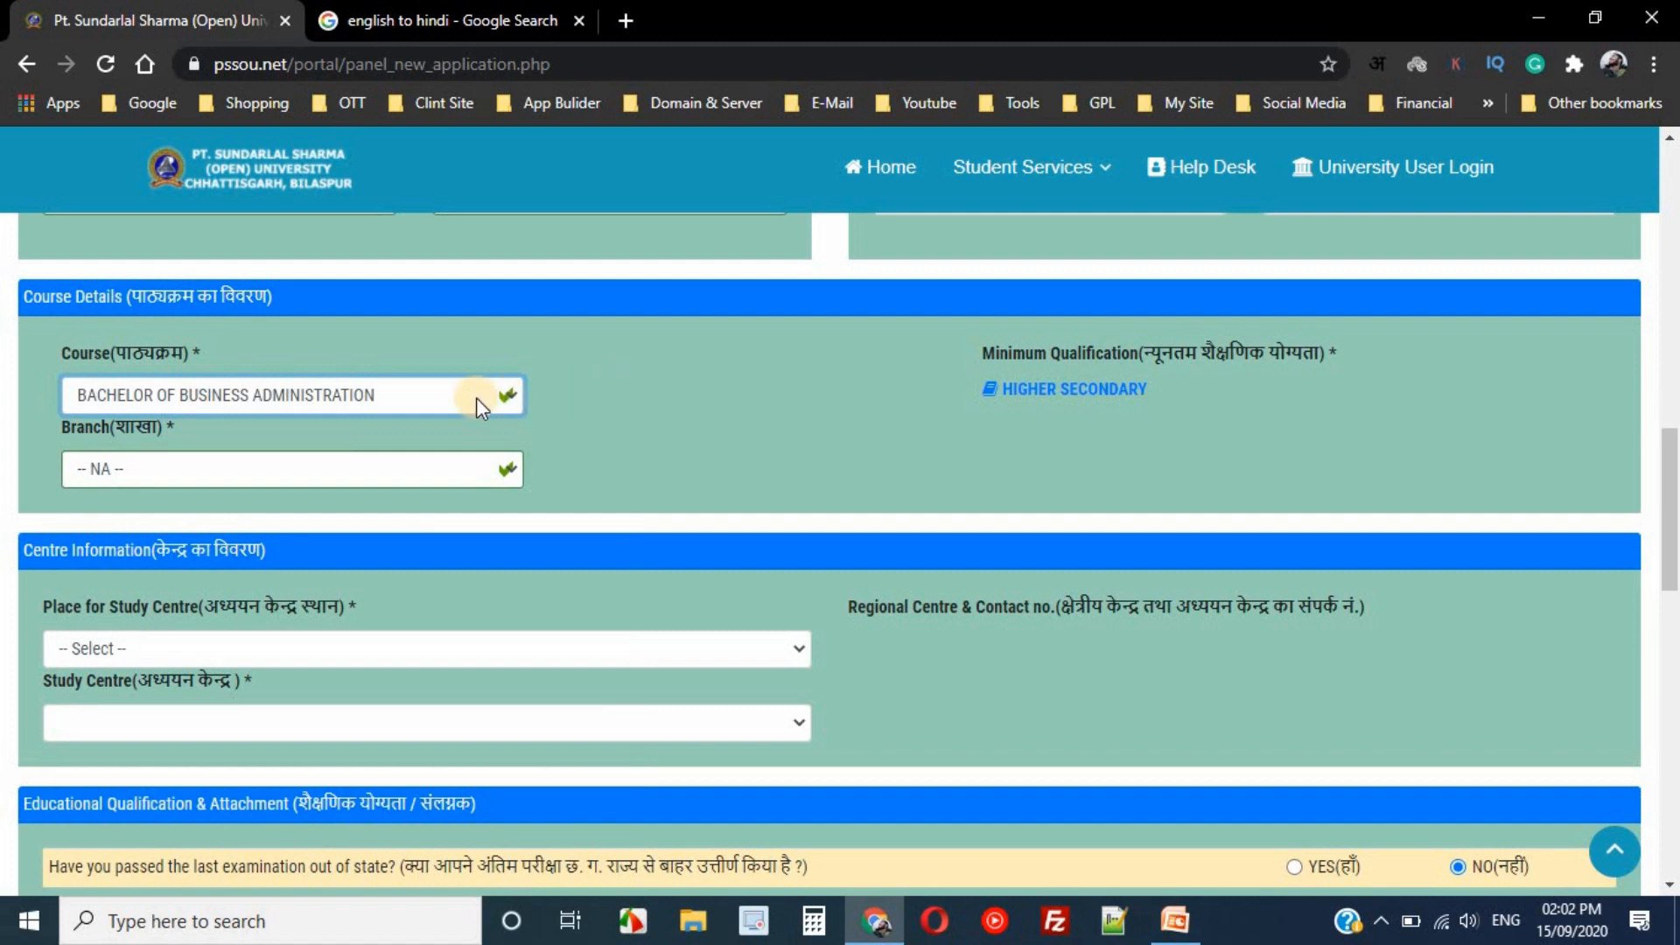
left_click(399, 399)
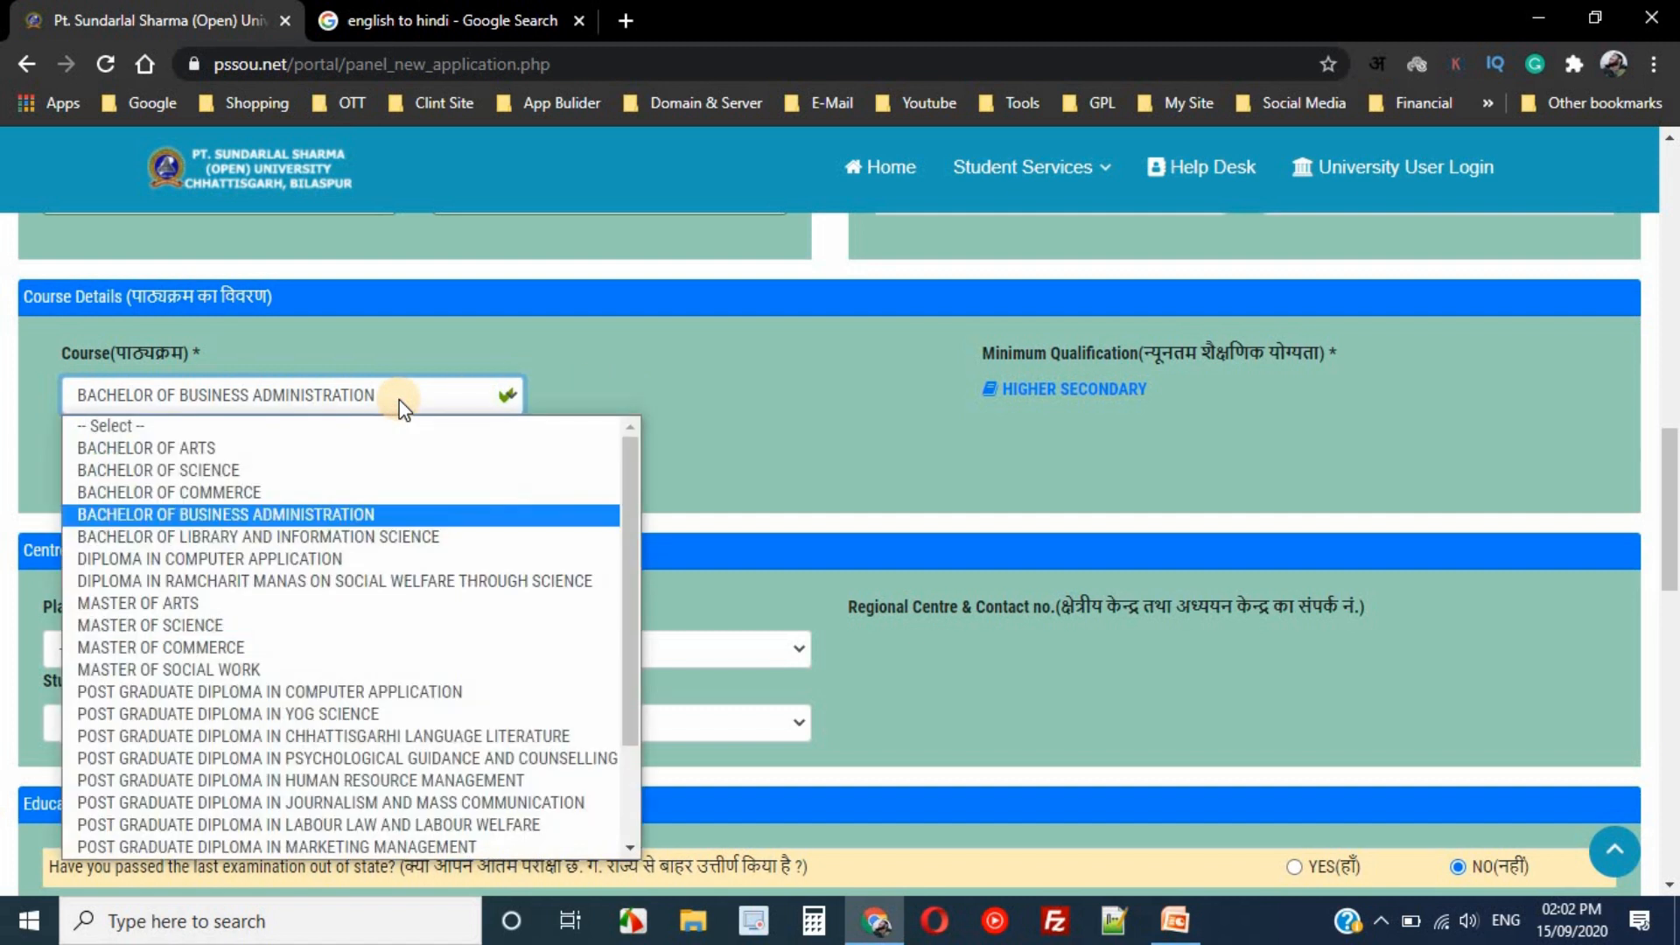
left_click(264, 452)
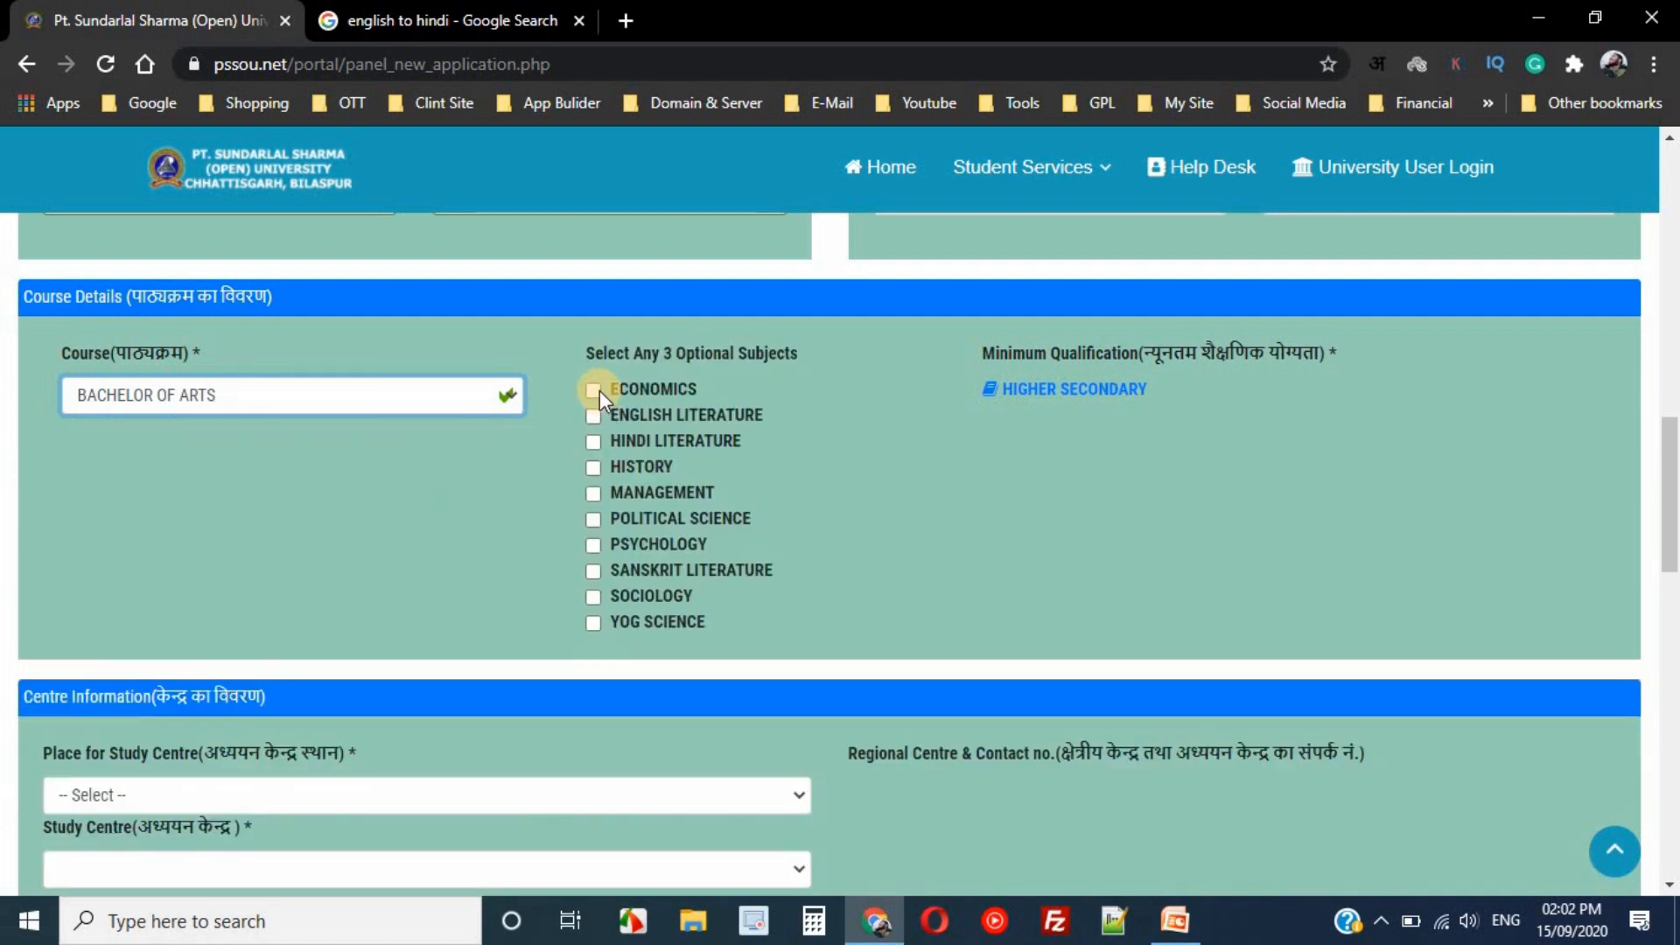
left_click(600, 391)
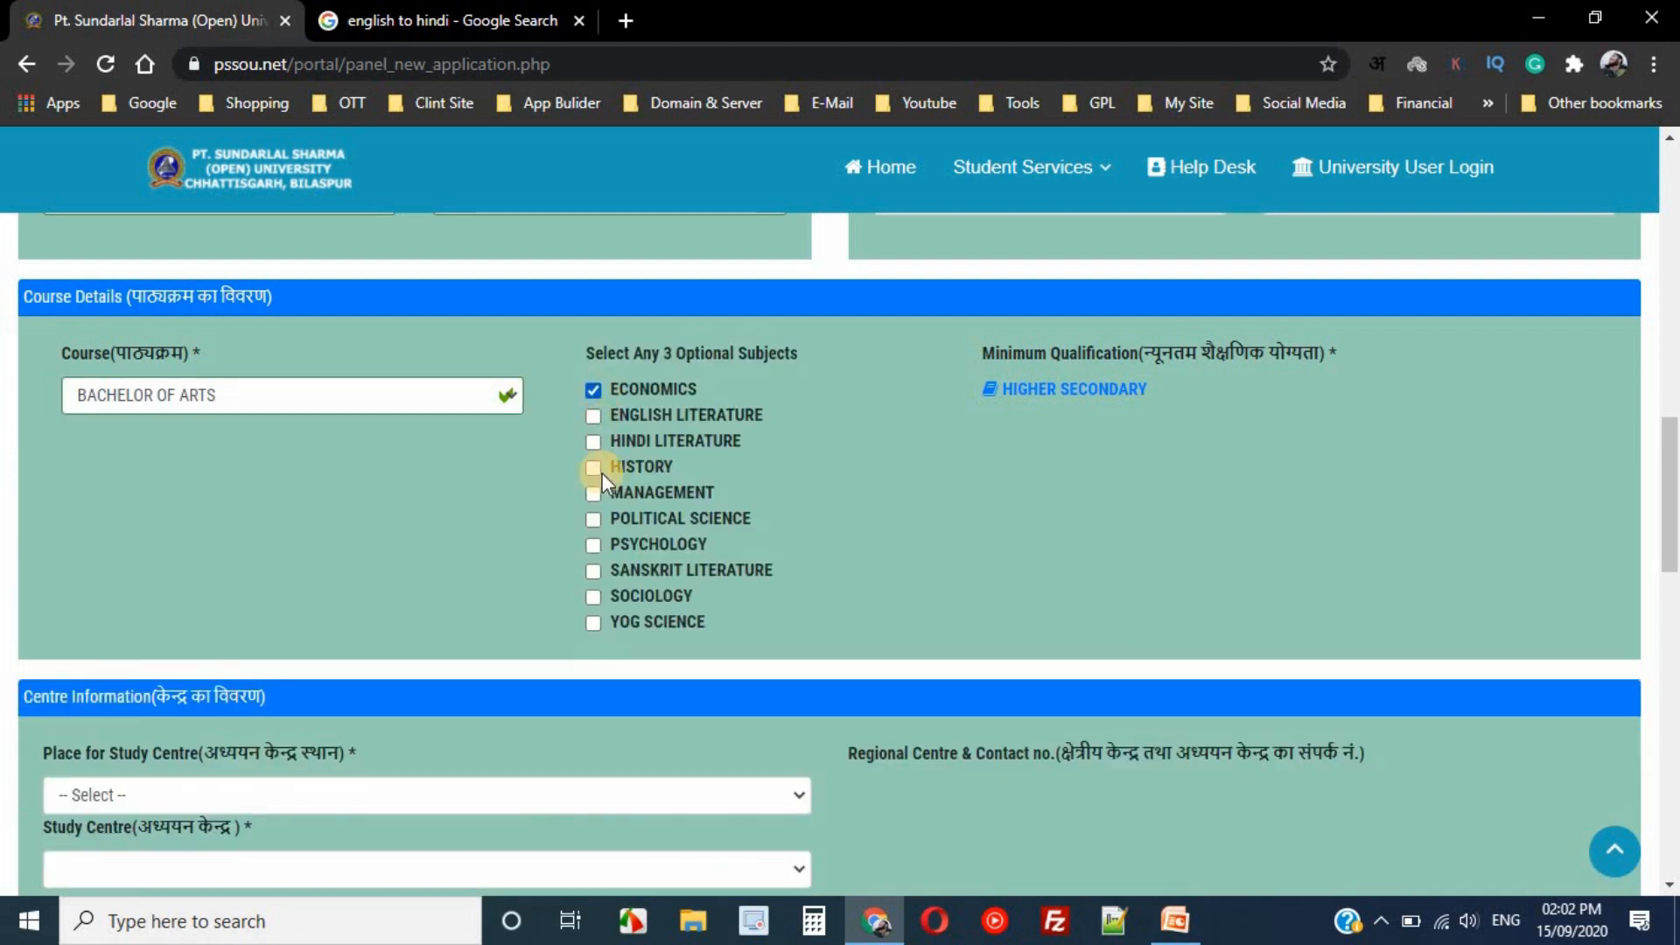
left_click(593, 595)
left_click_drag(1671, 464, 1672, 552)
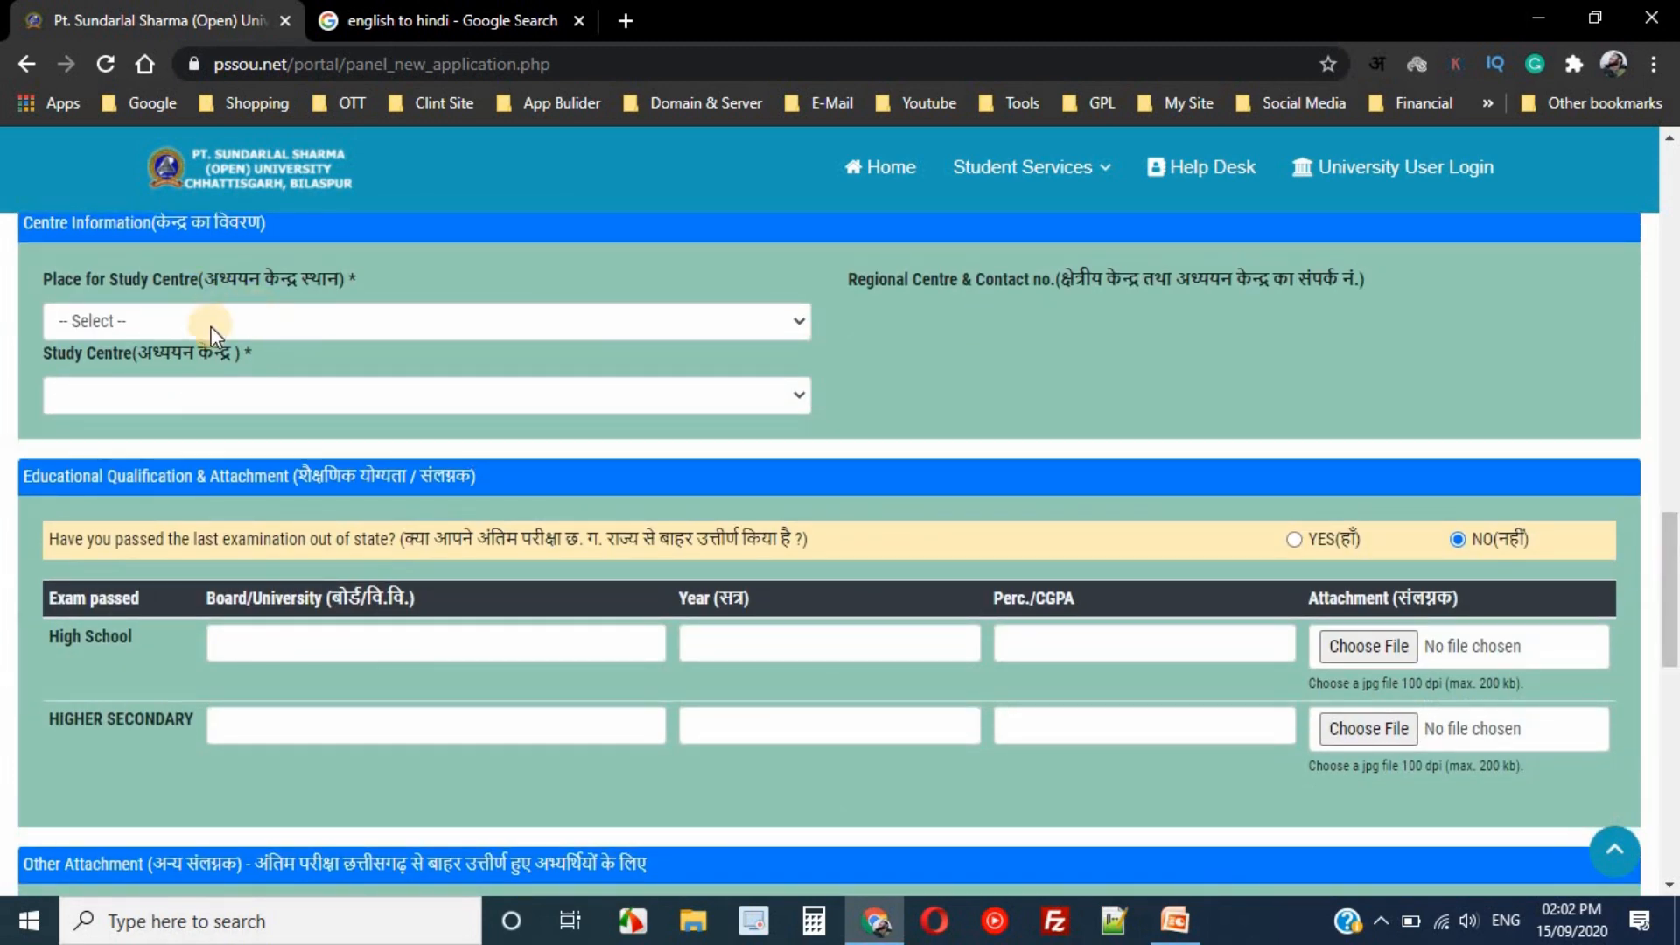
- Set the study place to BILASPUR with the university's UTD campus as study centre
left_click(236, 323)
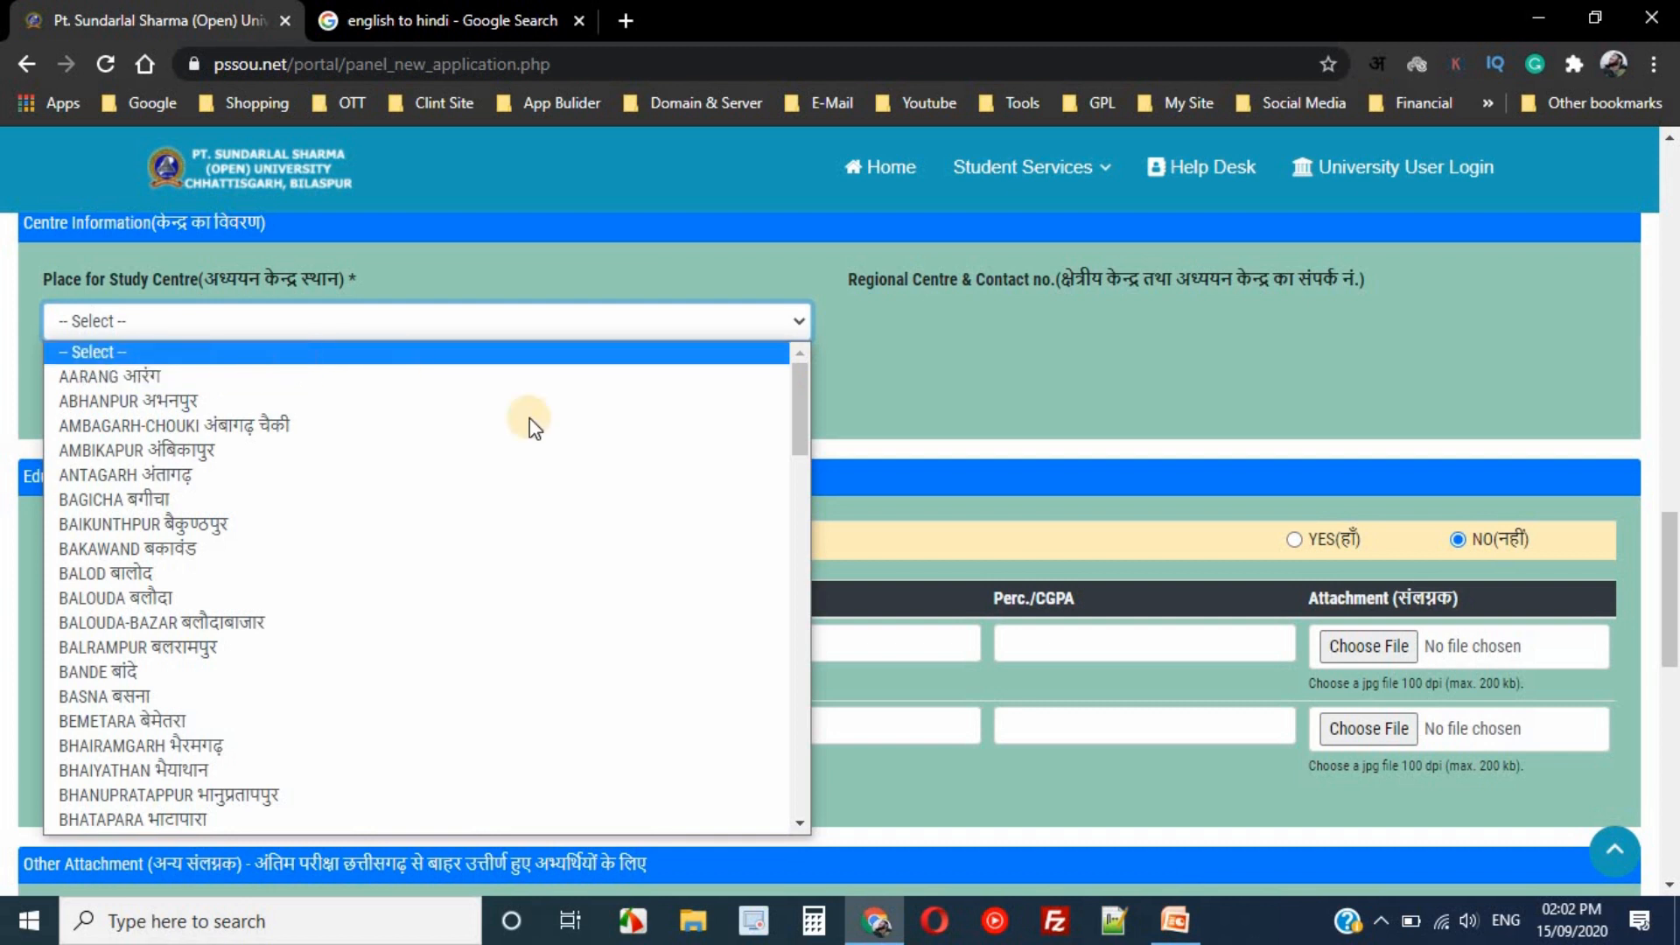
left_click_drag(806, 417, 805, 476)
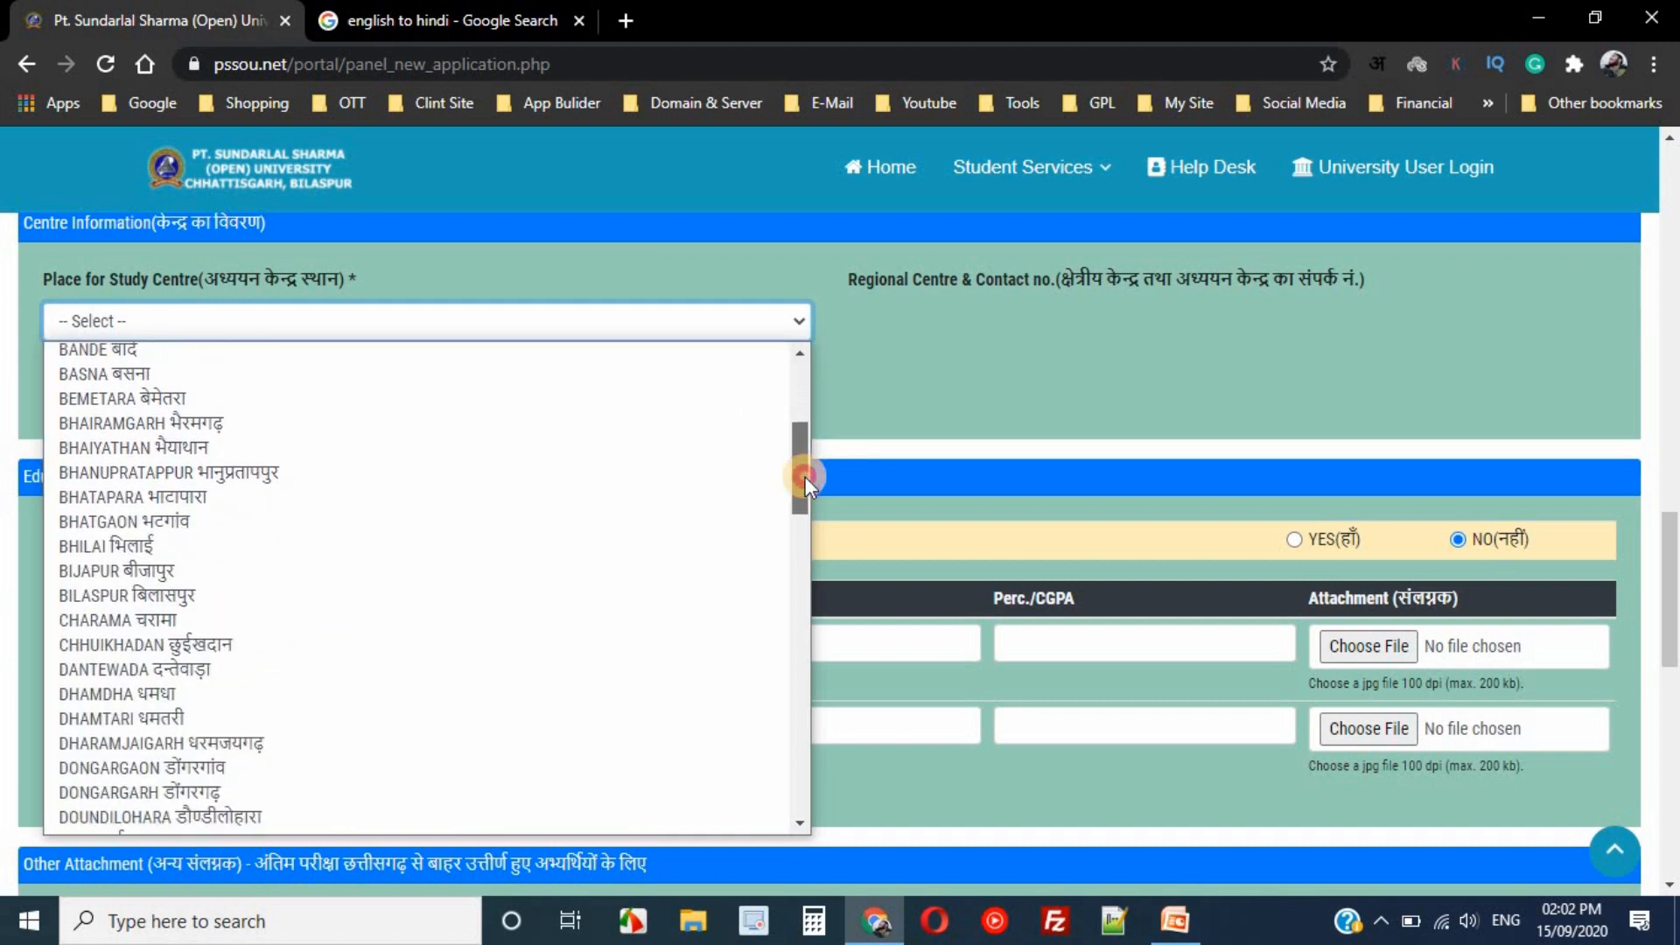
left_click(161, 596)
left_click(162, 393)
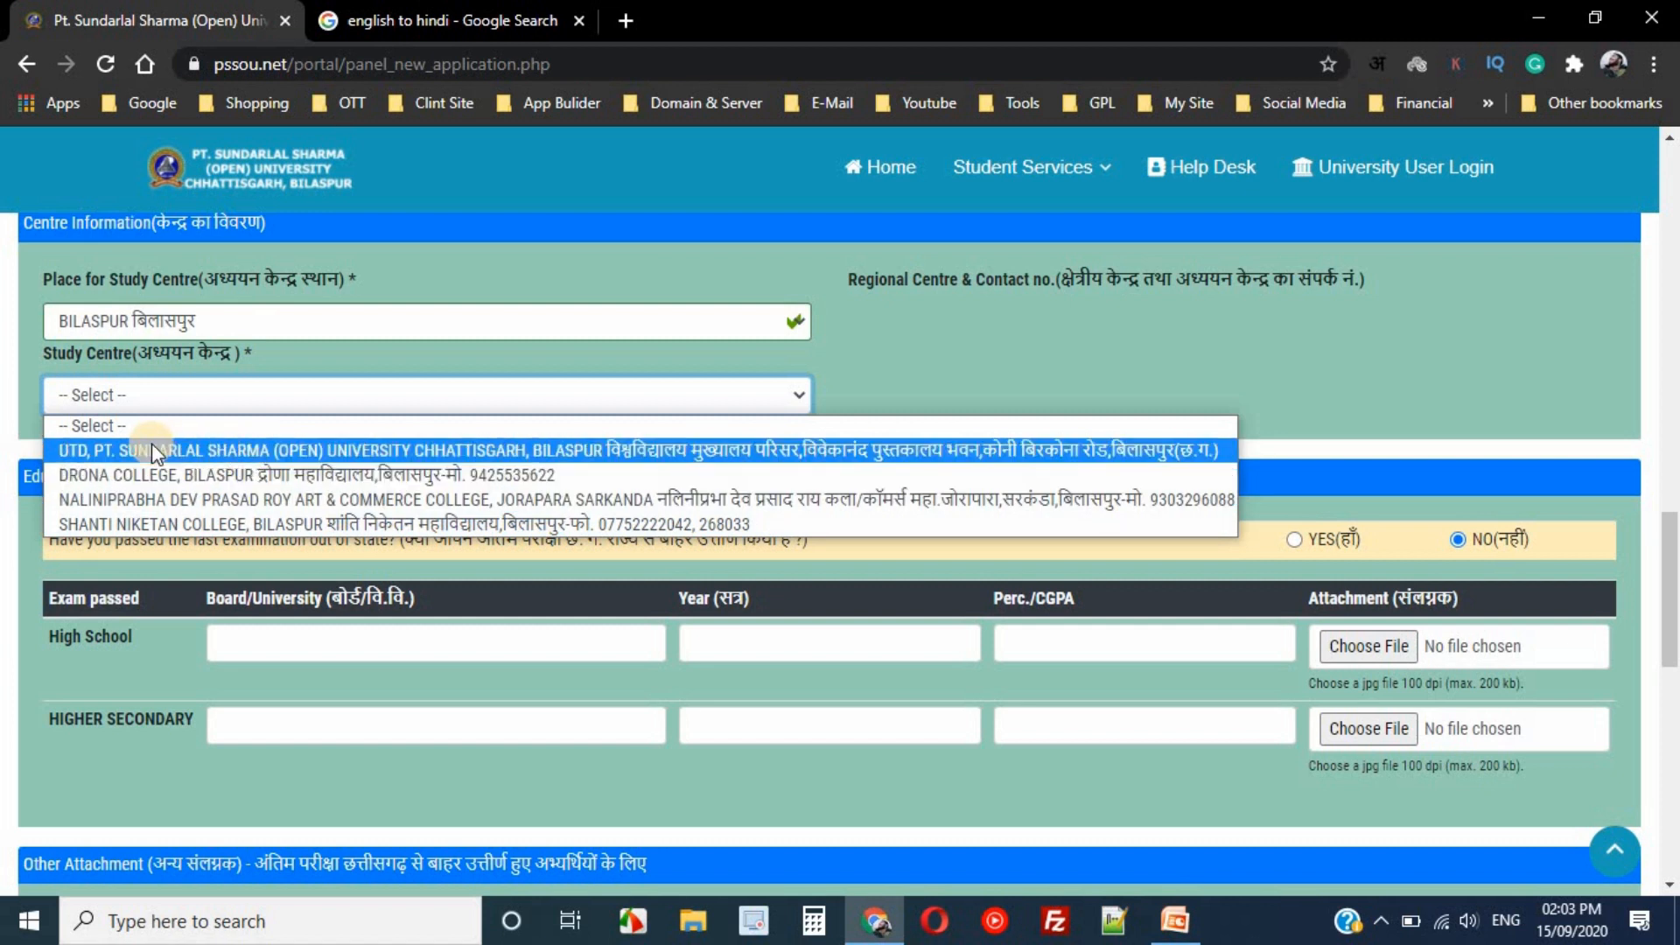
left_click(581, 459)
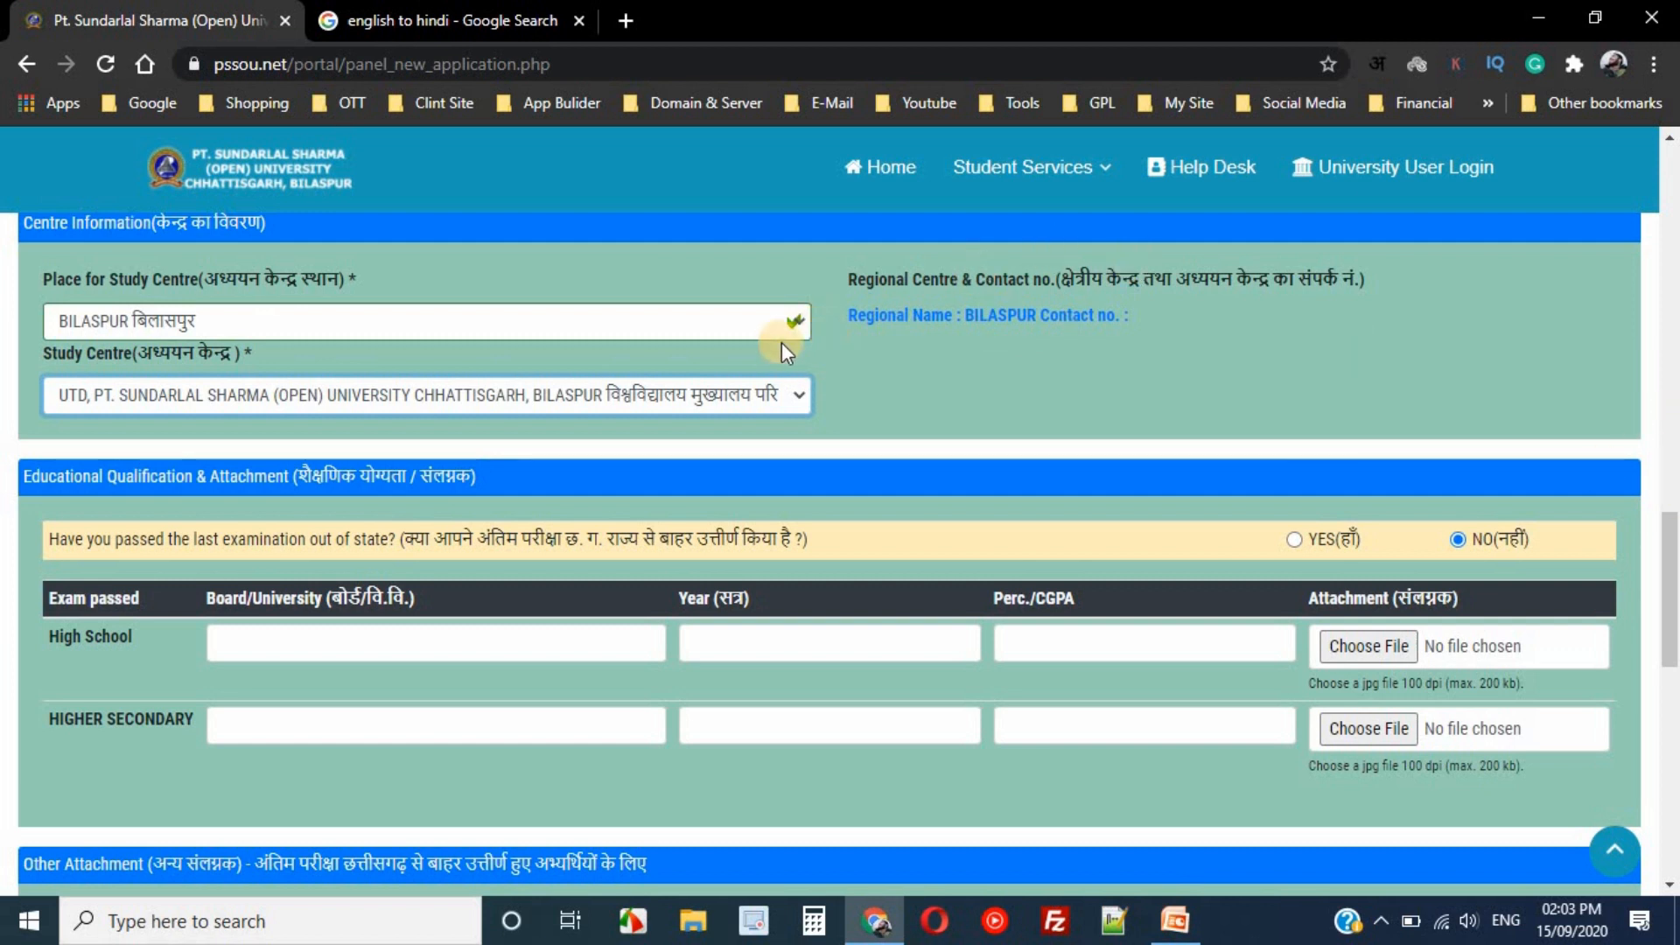
- Try AMBIKAPUR with REGIONAL CENTER PSSOU, then BAIKUNTHPUR with its college, as study centre
left_click(380, 327)
left_click(213, 354)
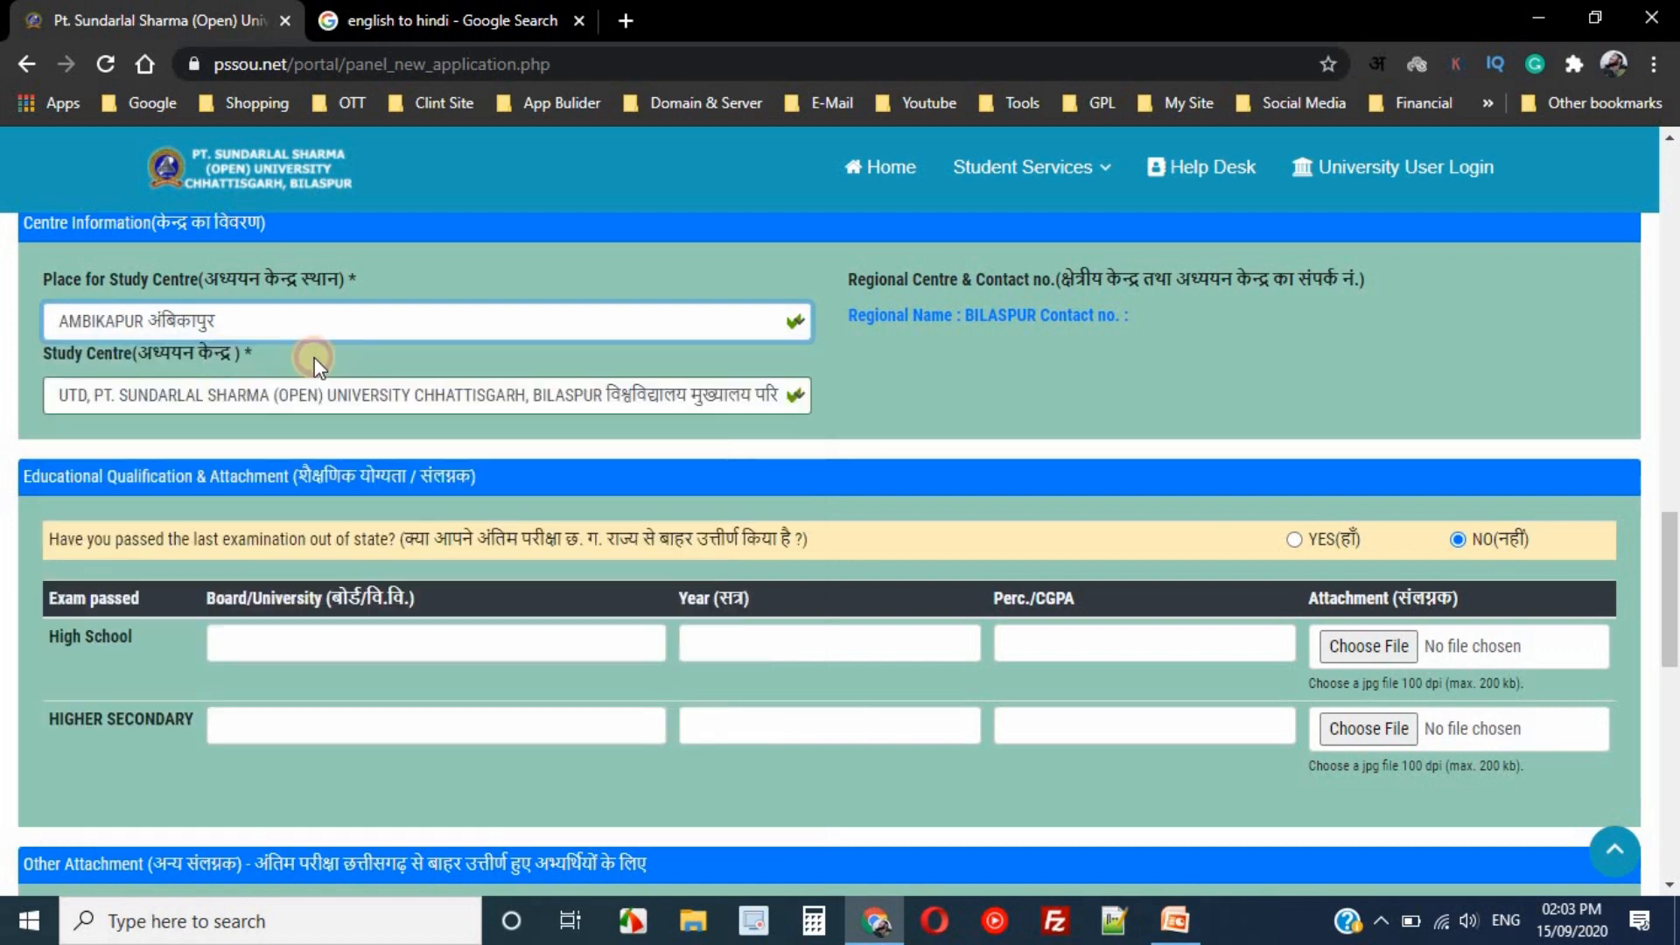
left_click(375, 402)
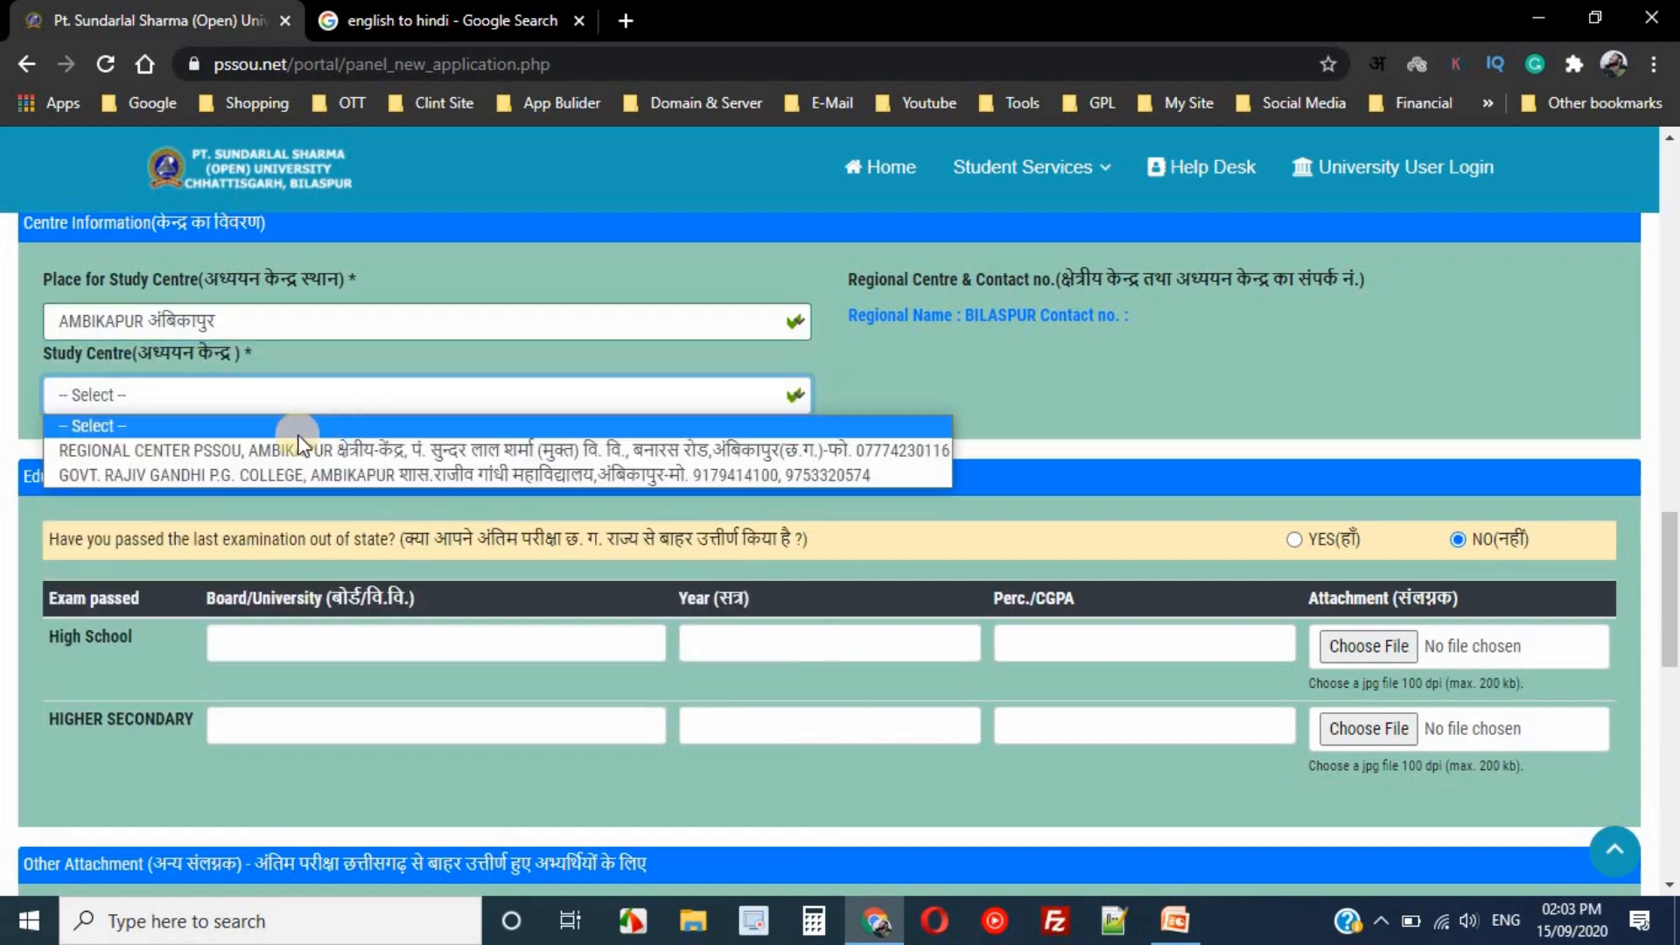
left_click(186, 455)
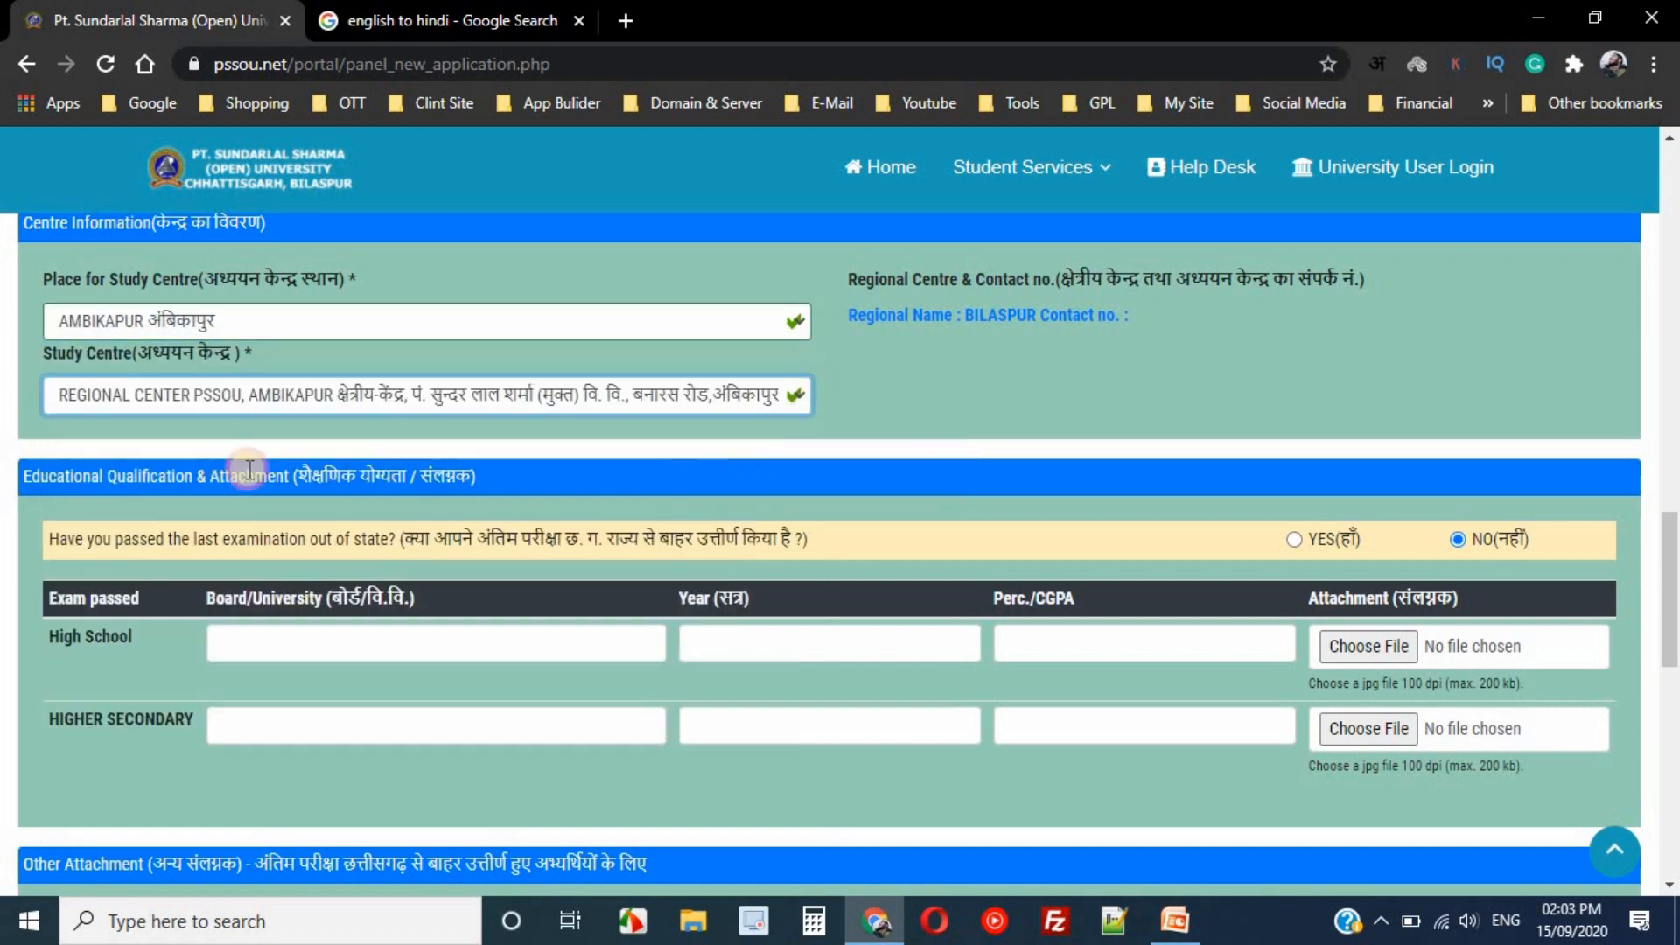
left_click(315, 396)
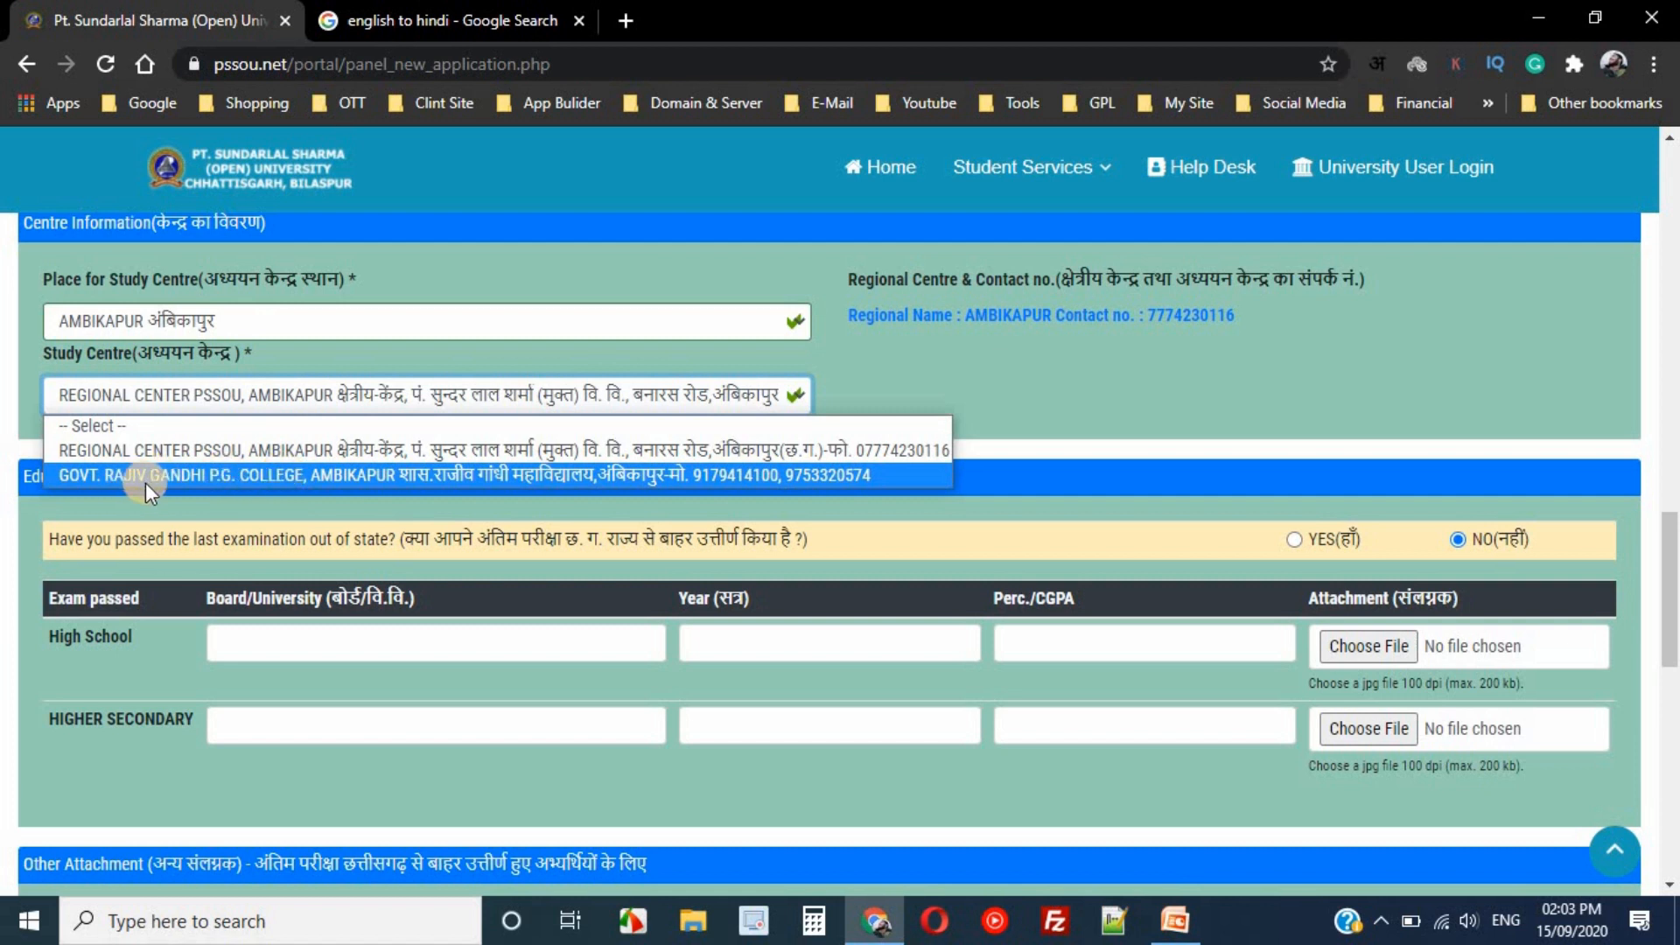
left_click(265, 311)
left_click(264, 311)
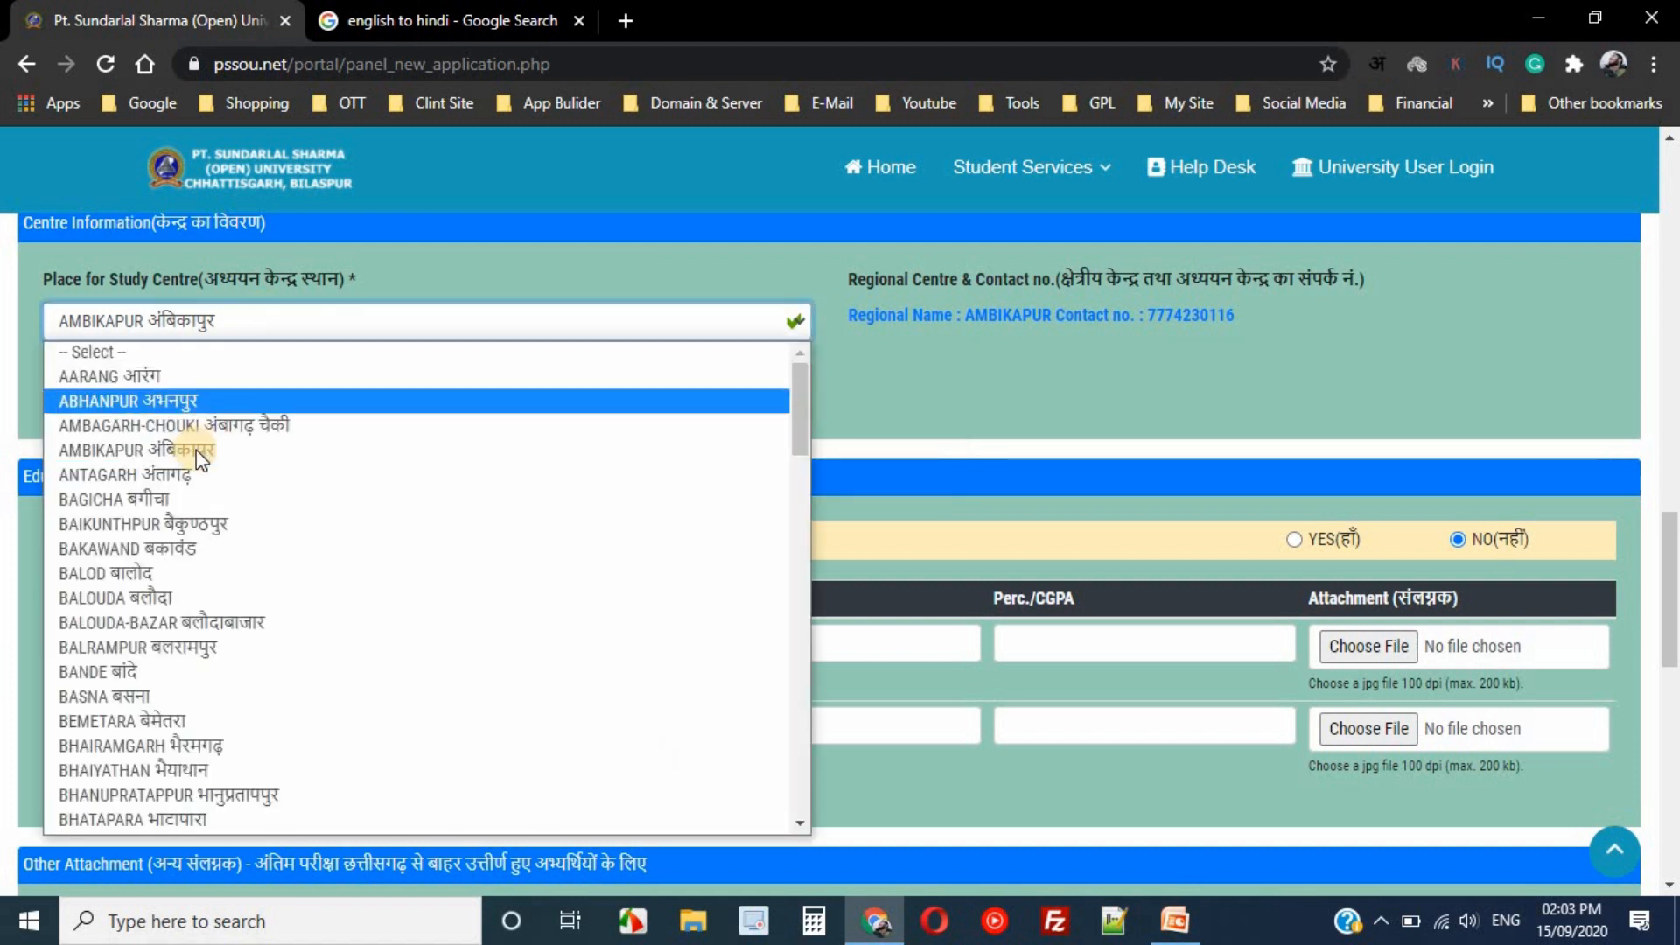
left_click(162, 525)
left_click(348, 389)
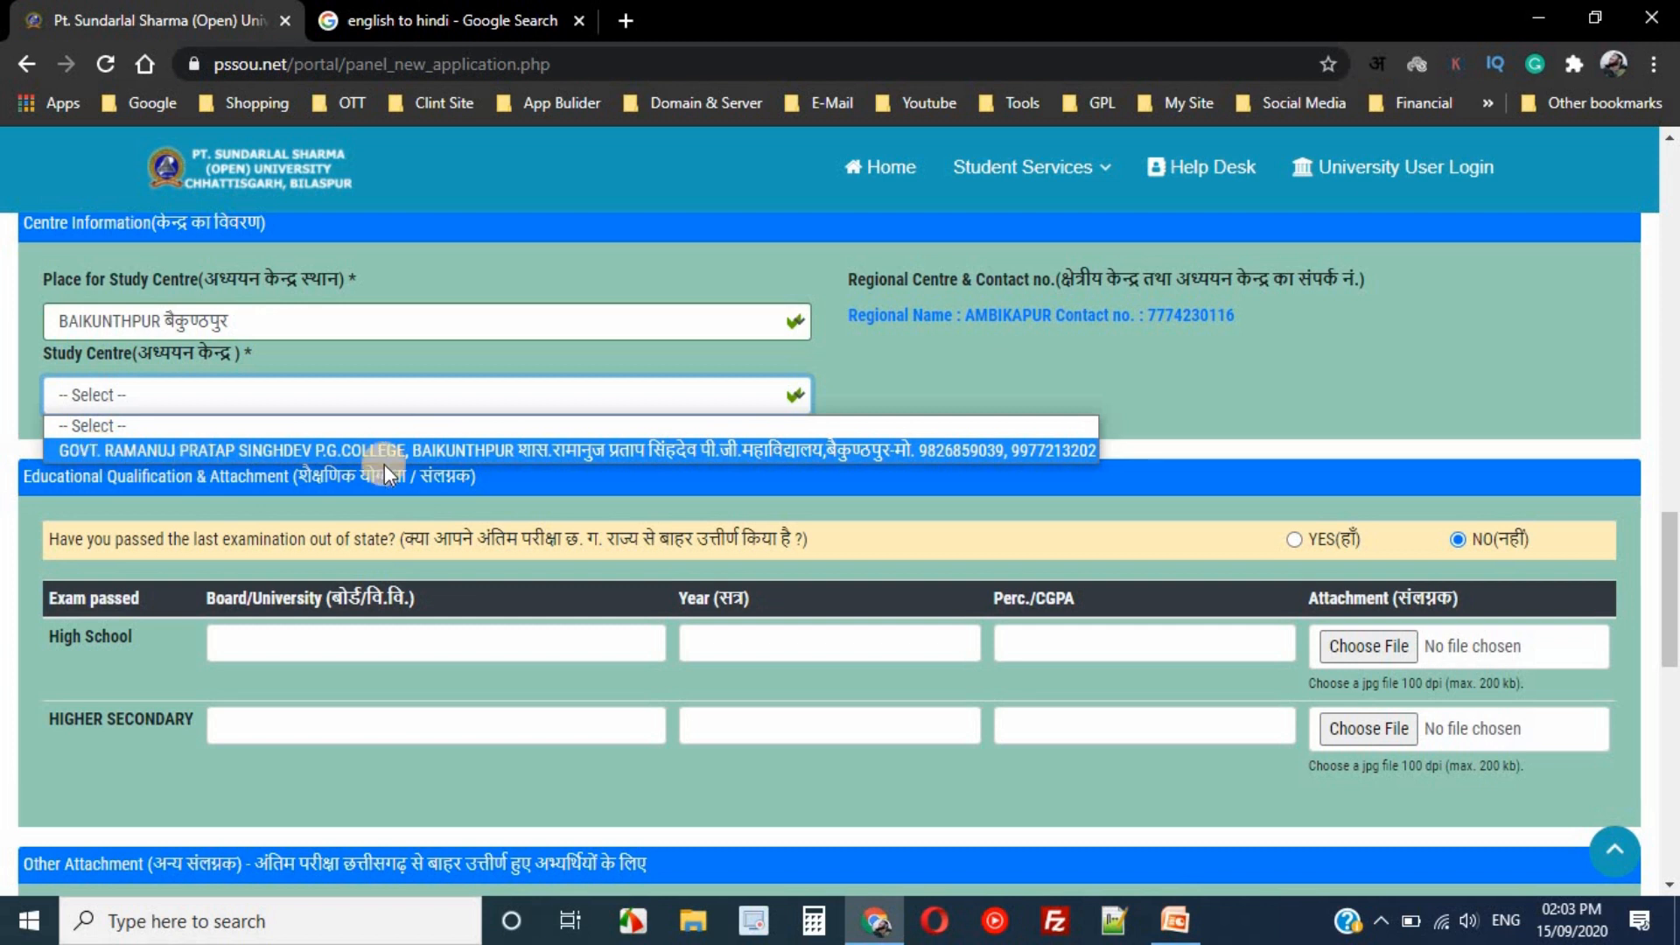
left_click(802, 452)
- Choose BIJAPUR and GOVT. SHAHID VAYANKATRAV COLLEGE as the study centre
left_click(338, 320)
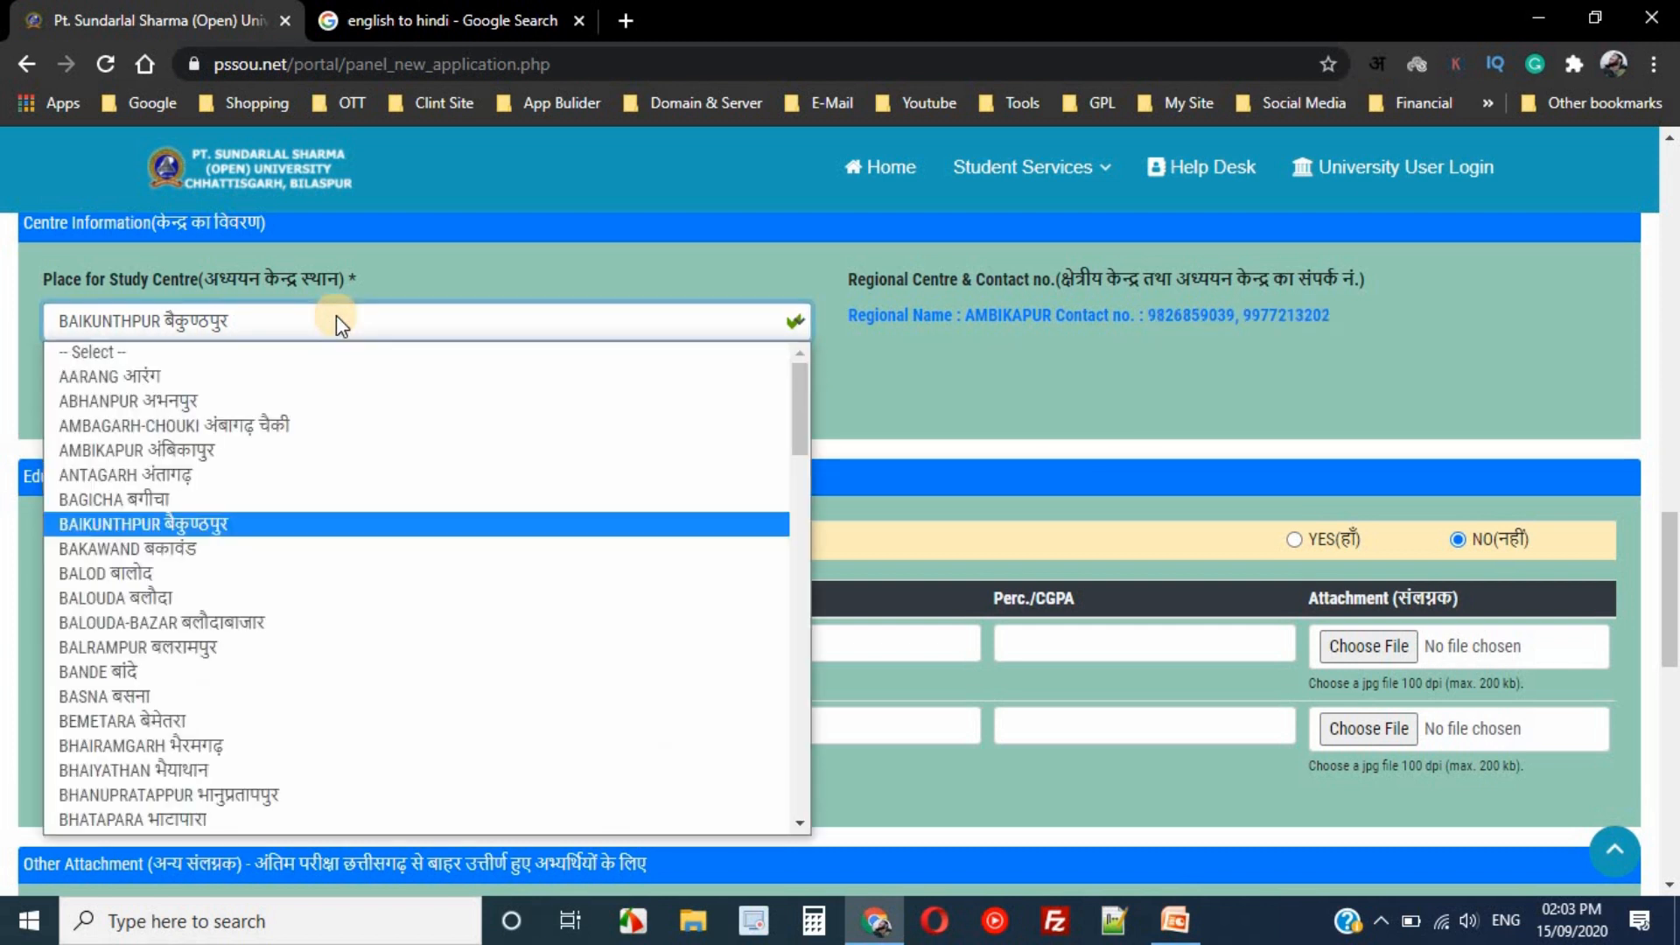
scroll(181, 816, "down", 1)
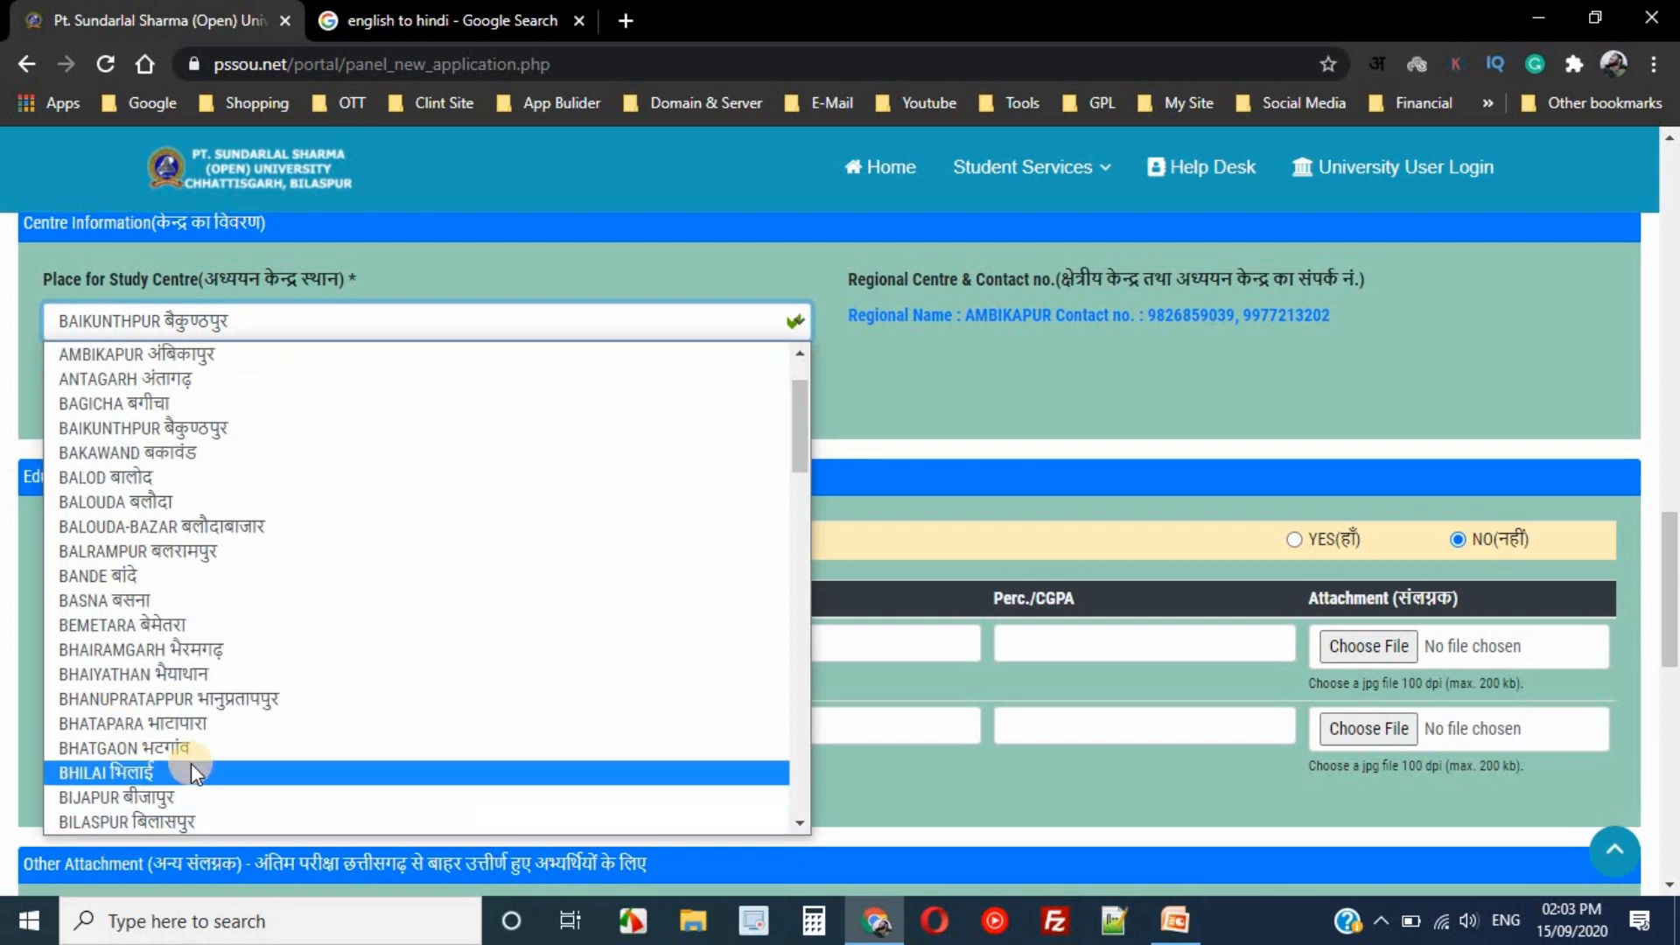
left_click(178, 797)
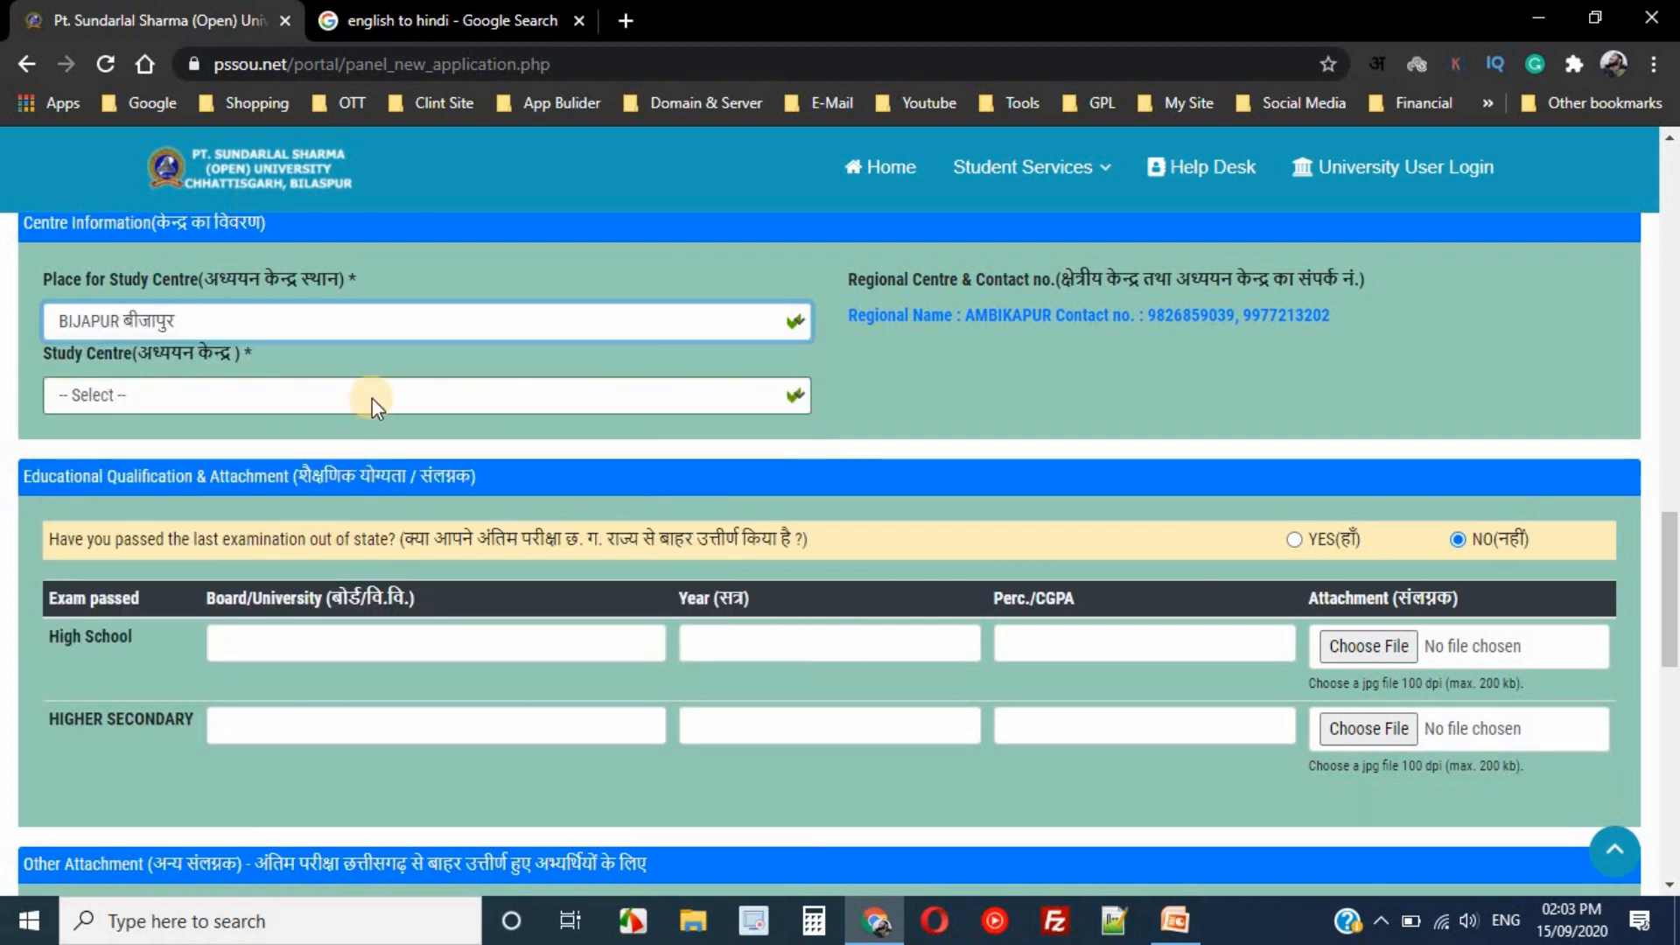
left_click(372, 392)
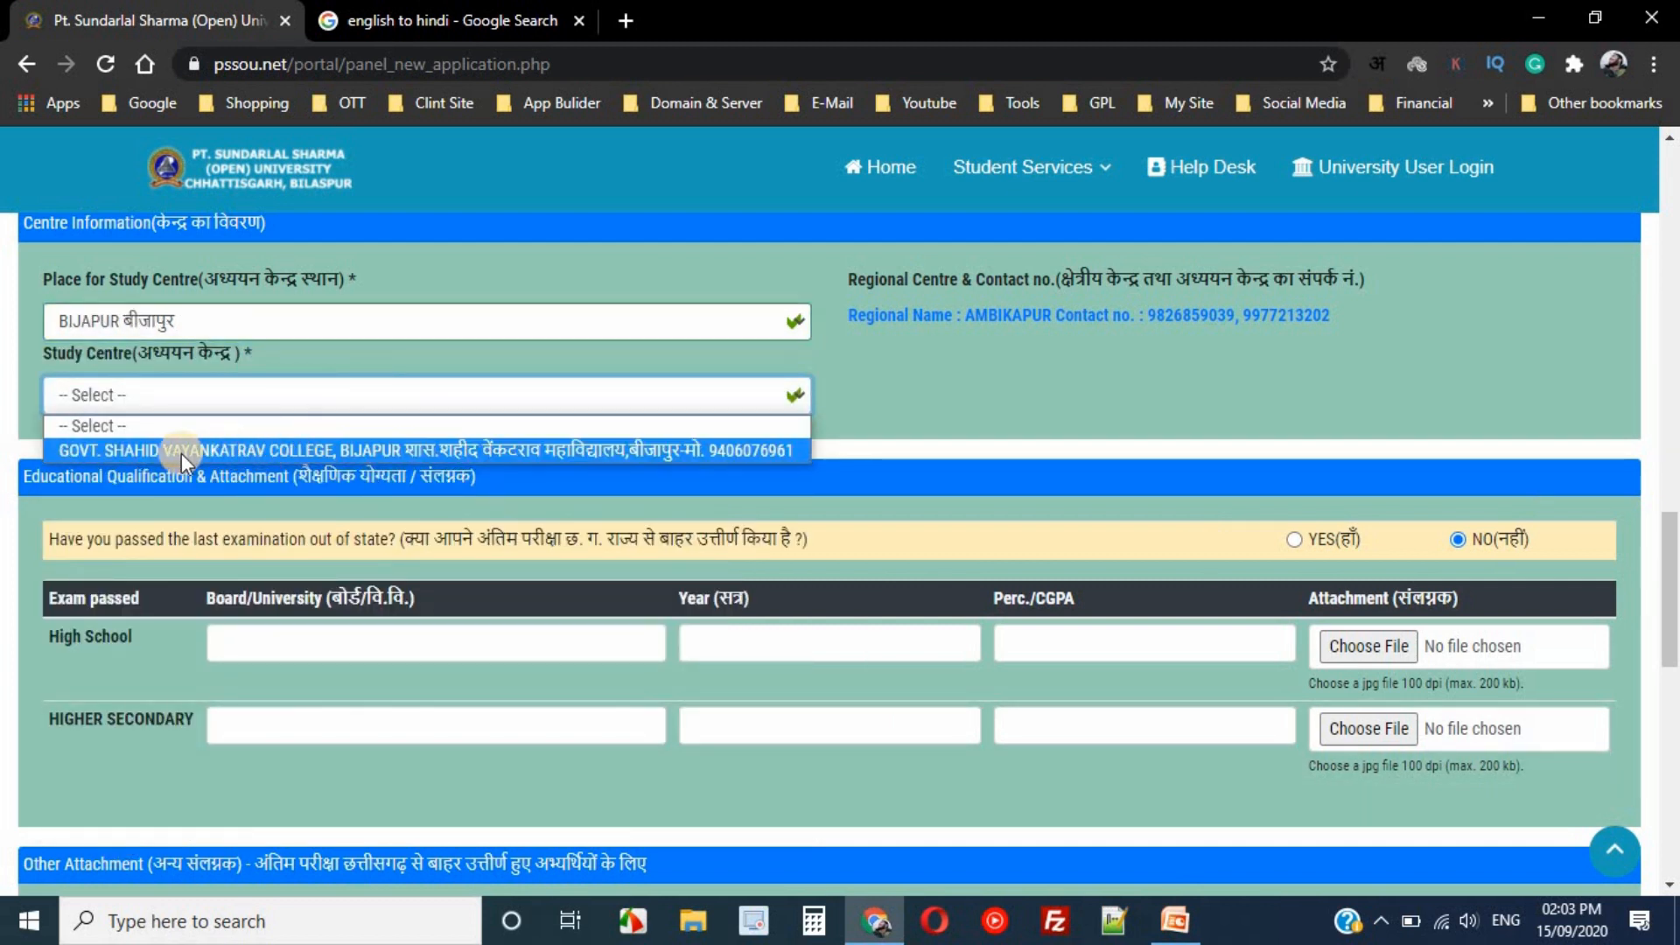
left_click(308, 449)
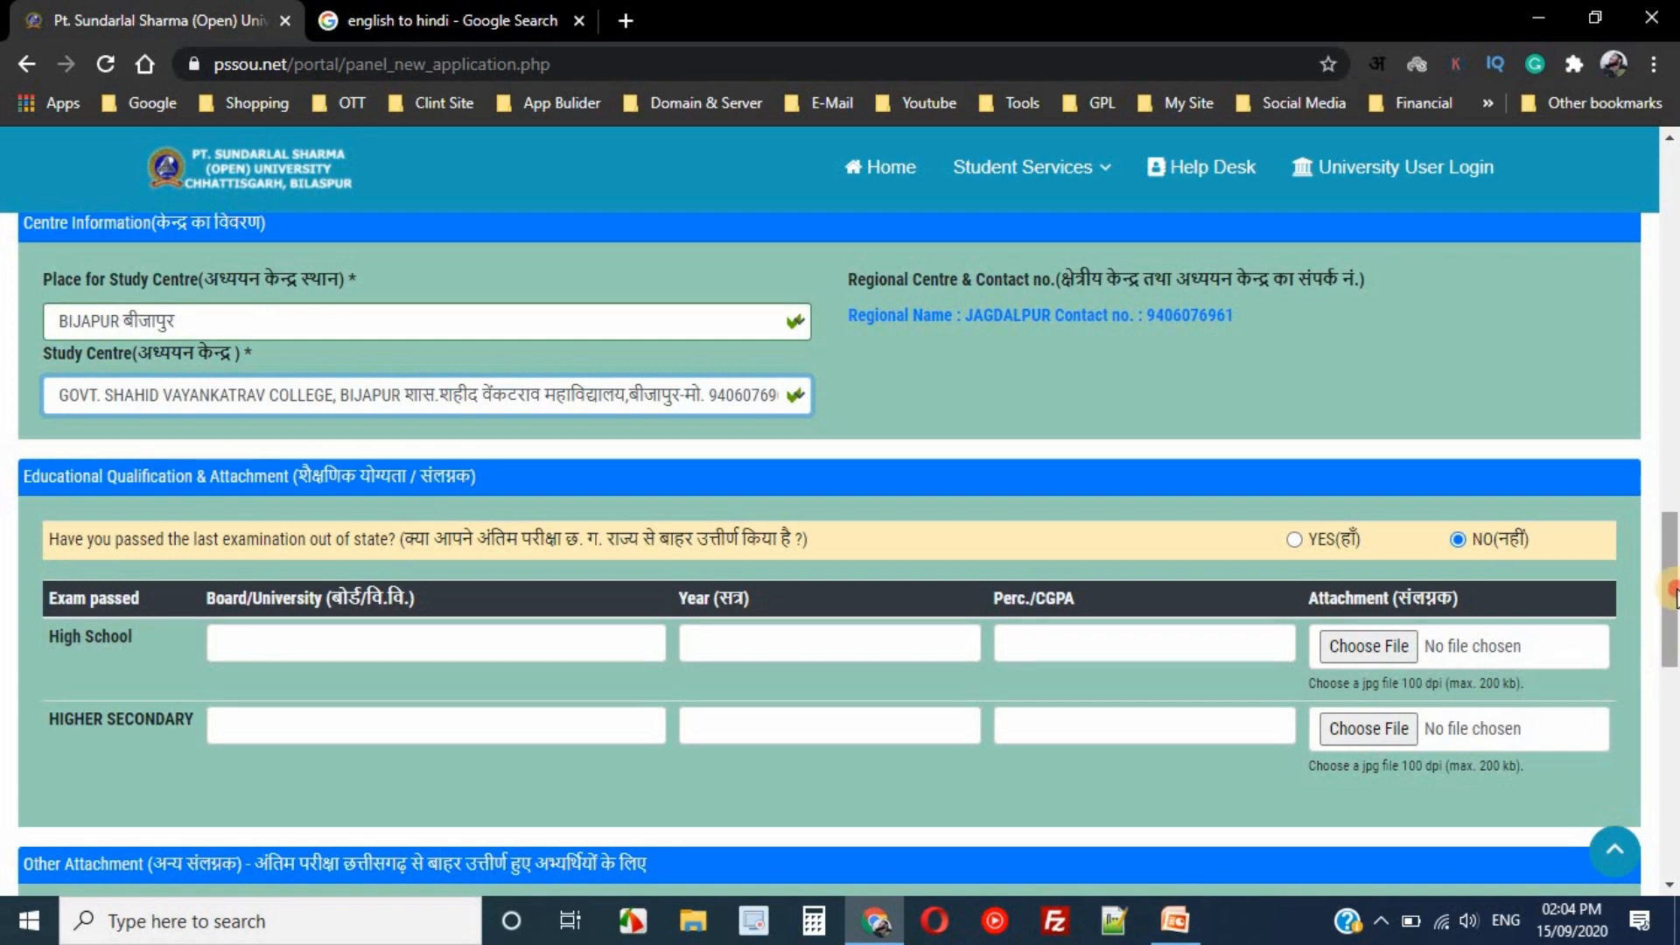
mouse_move(1673, 617)
left_mouse_down()
mouse_move(1673, 665)
mouse_move(1673, 638)
left_mouse_up()
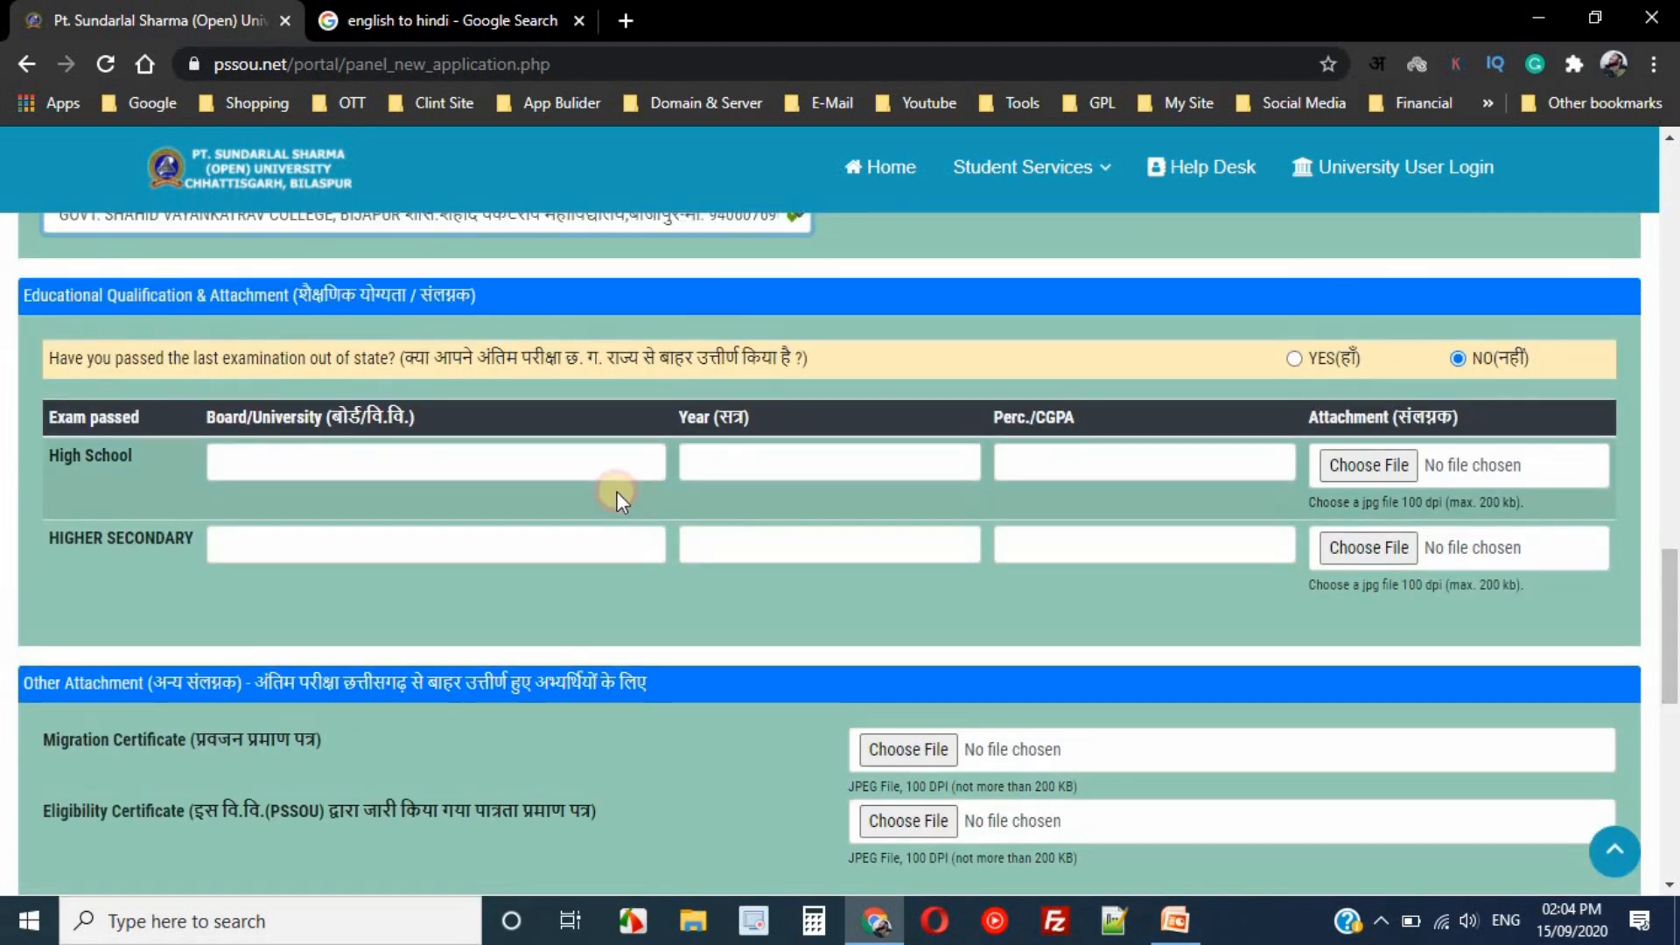
- Enter 'chhattisgath board of seconndy educati' as the High School board name
double_click(56, 454)
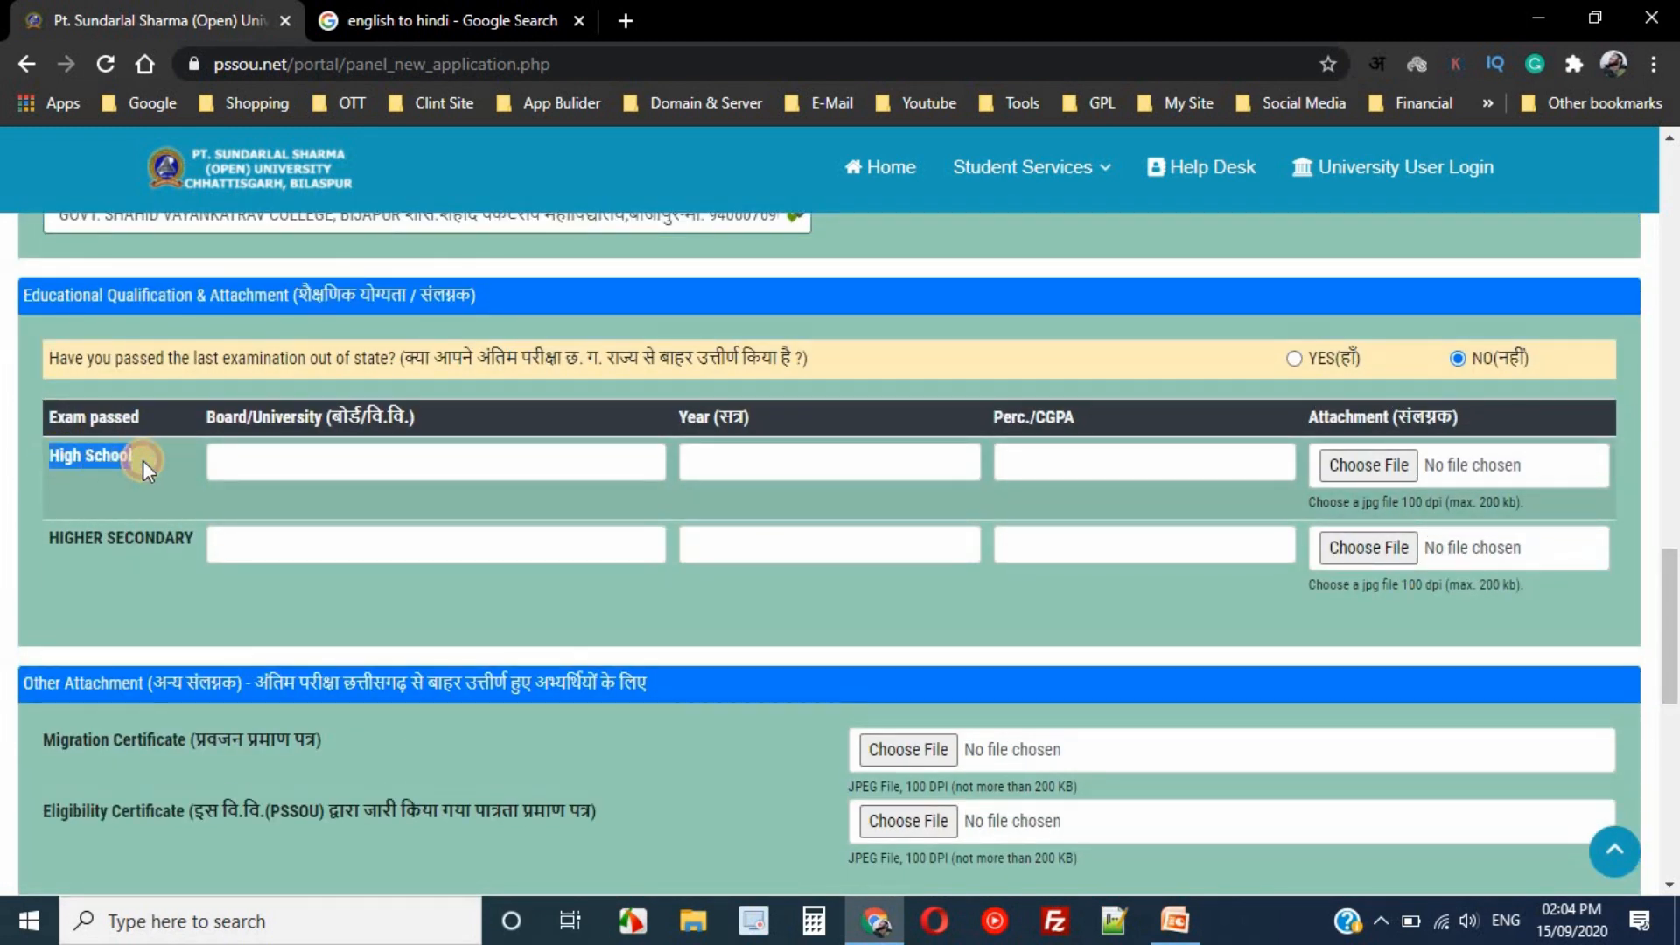
left_click(191, 482)
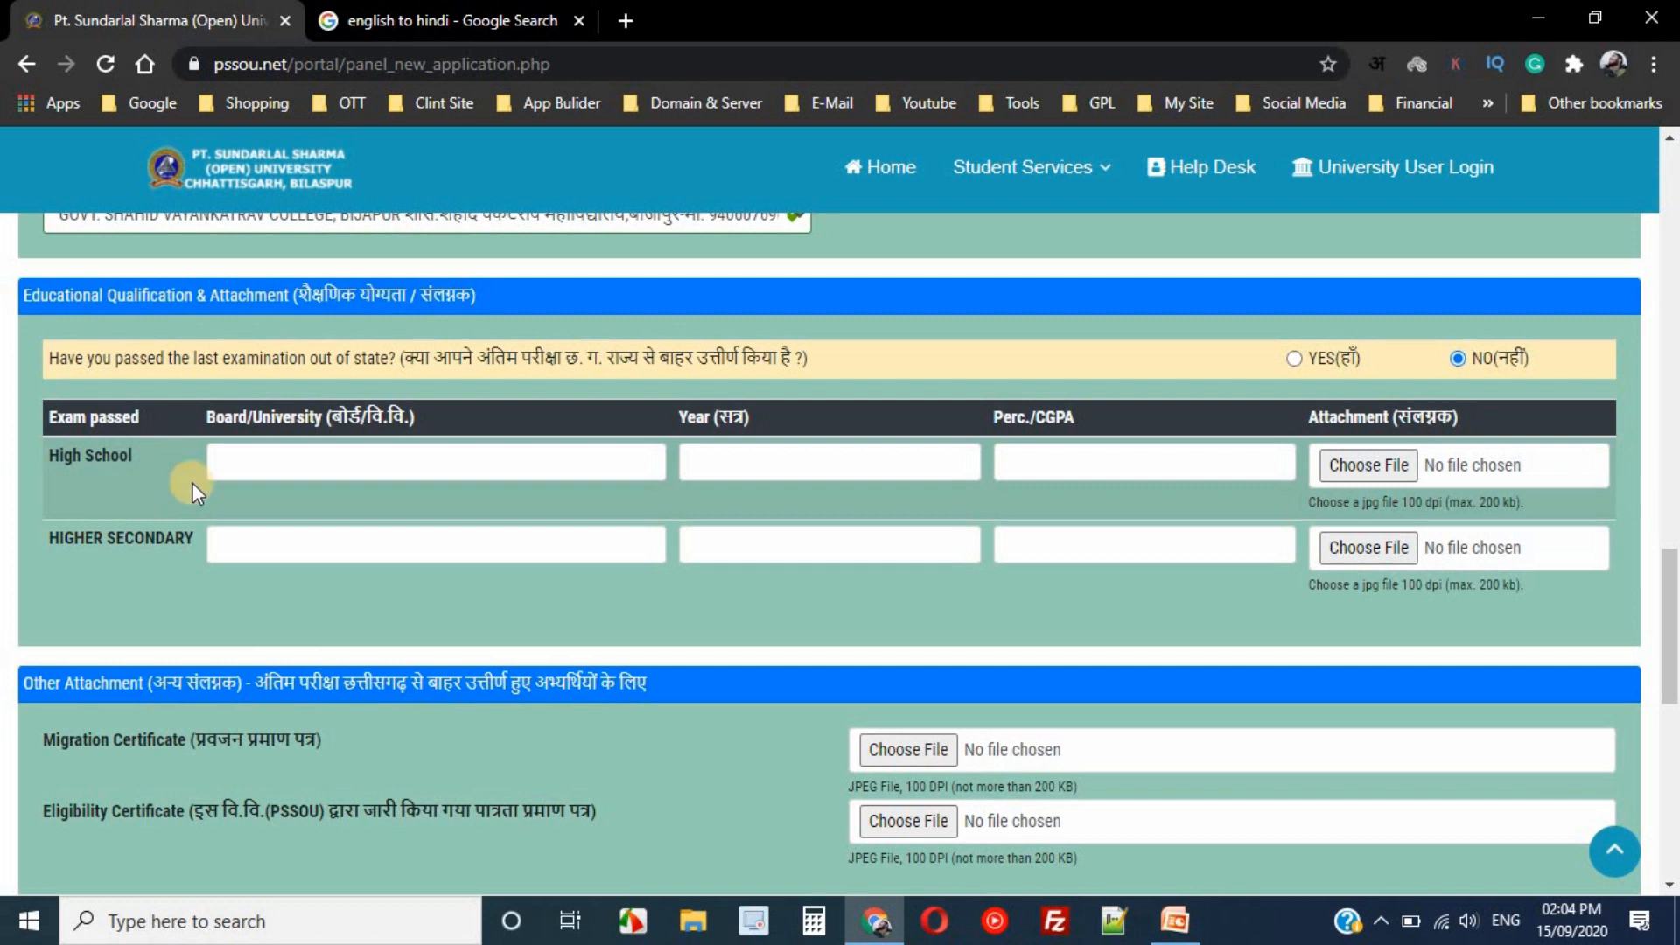
left_click(255, 464)
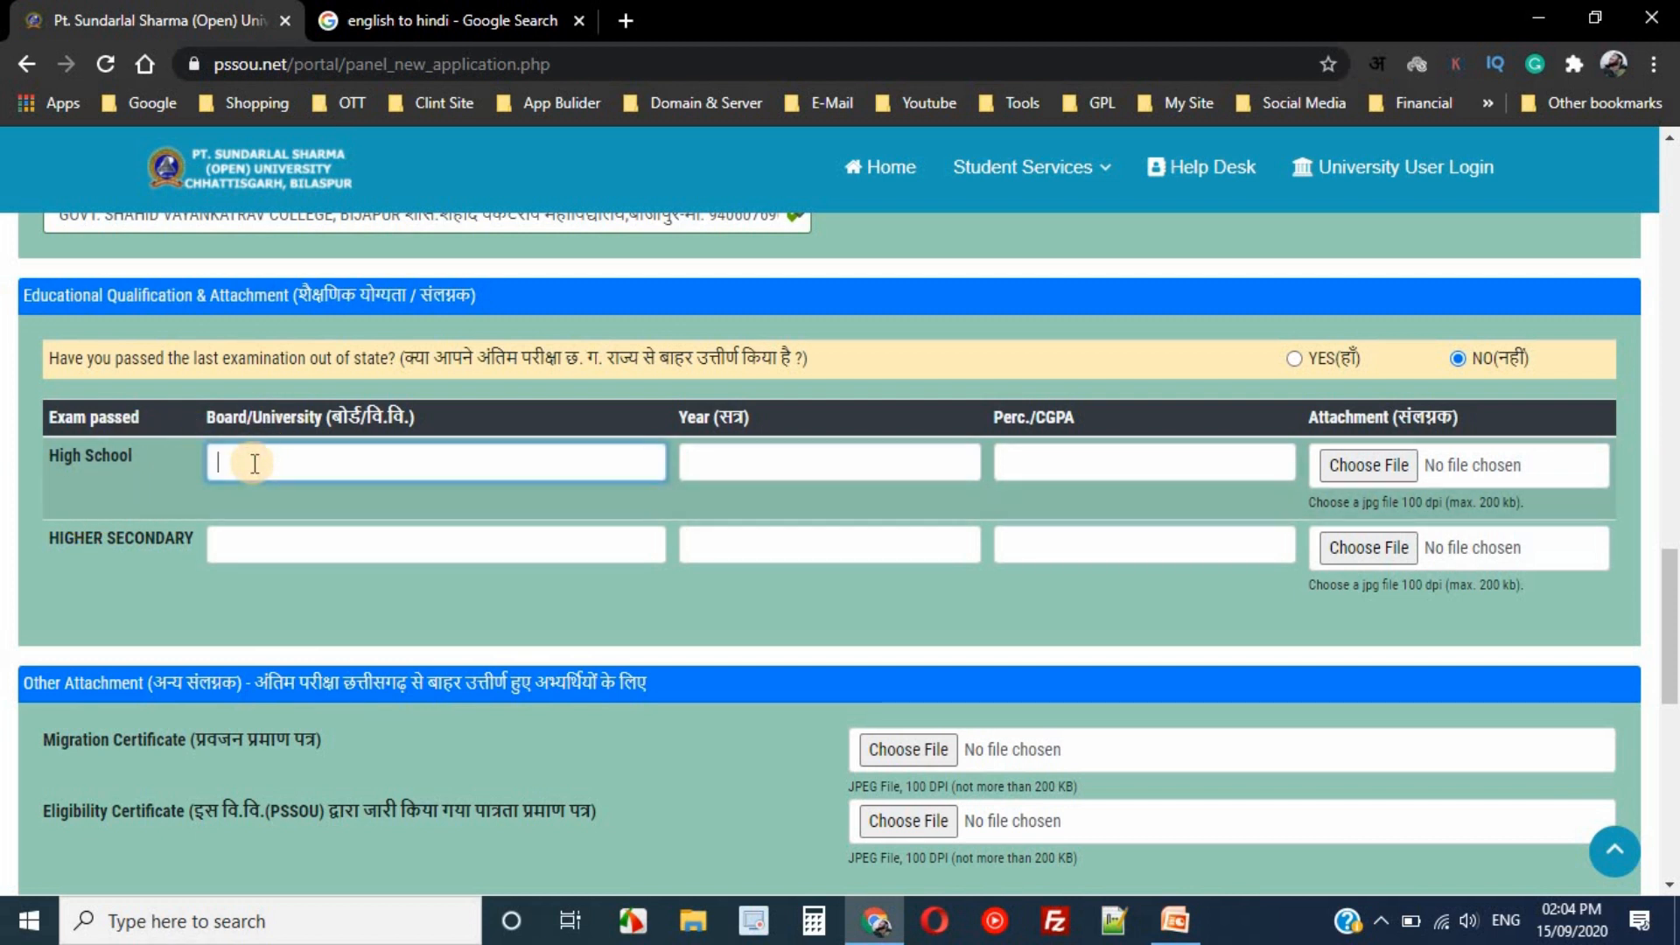
type("chh")
type("a")
type("ttis")
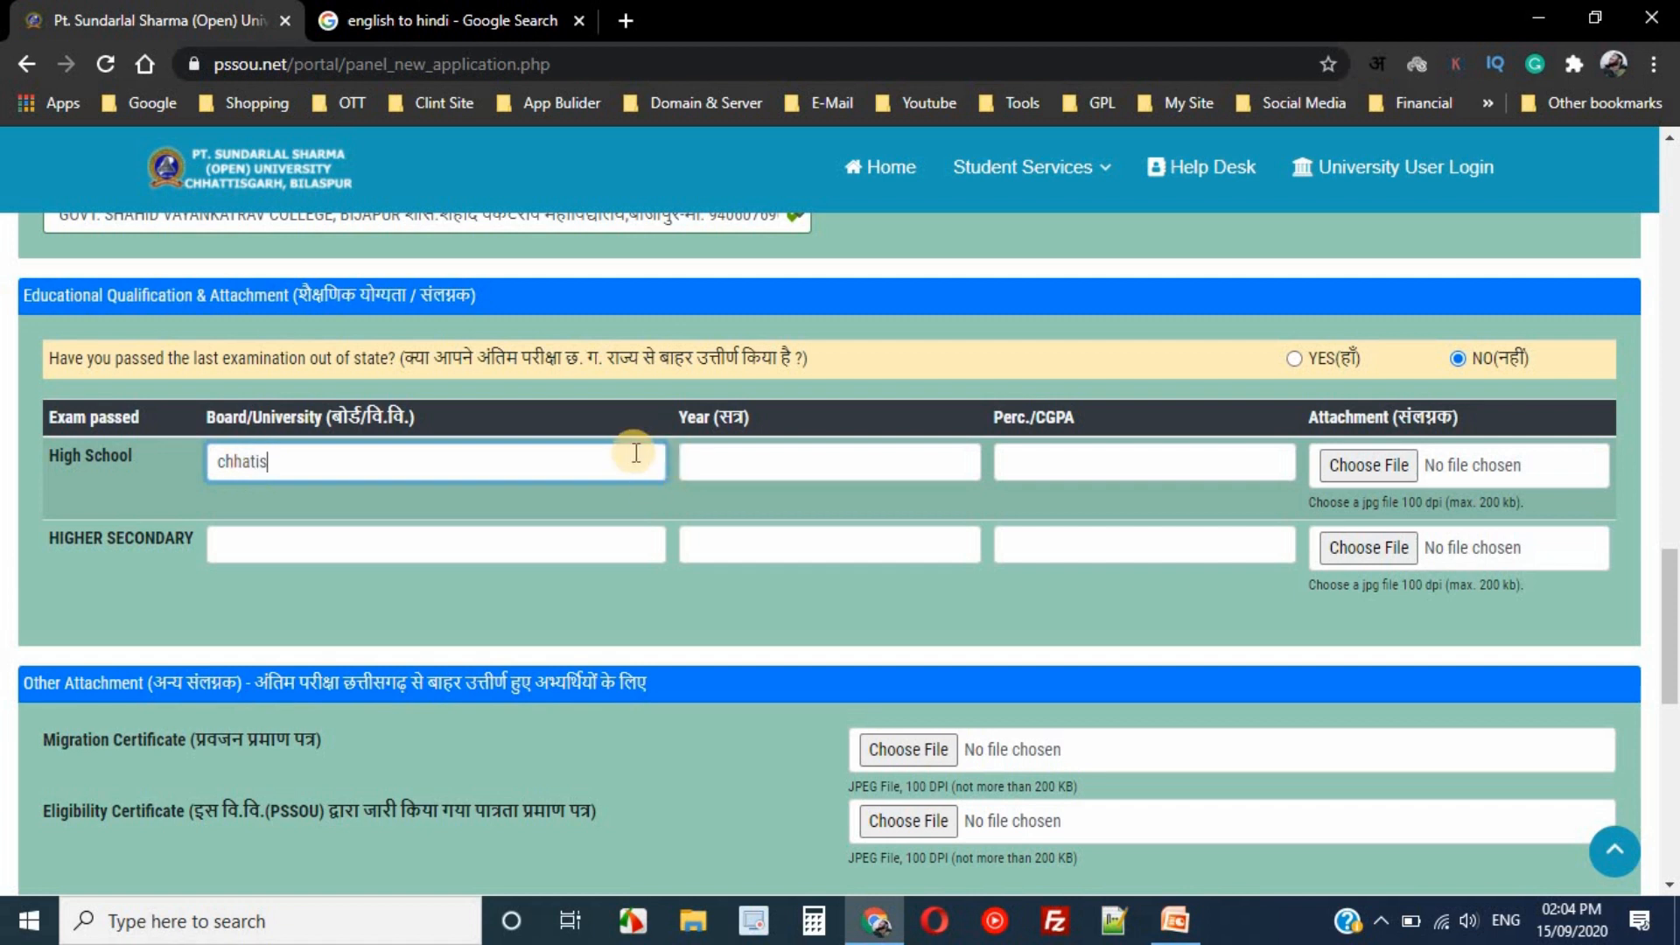
type("gath ")
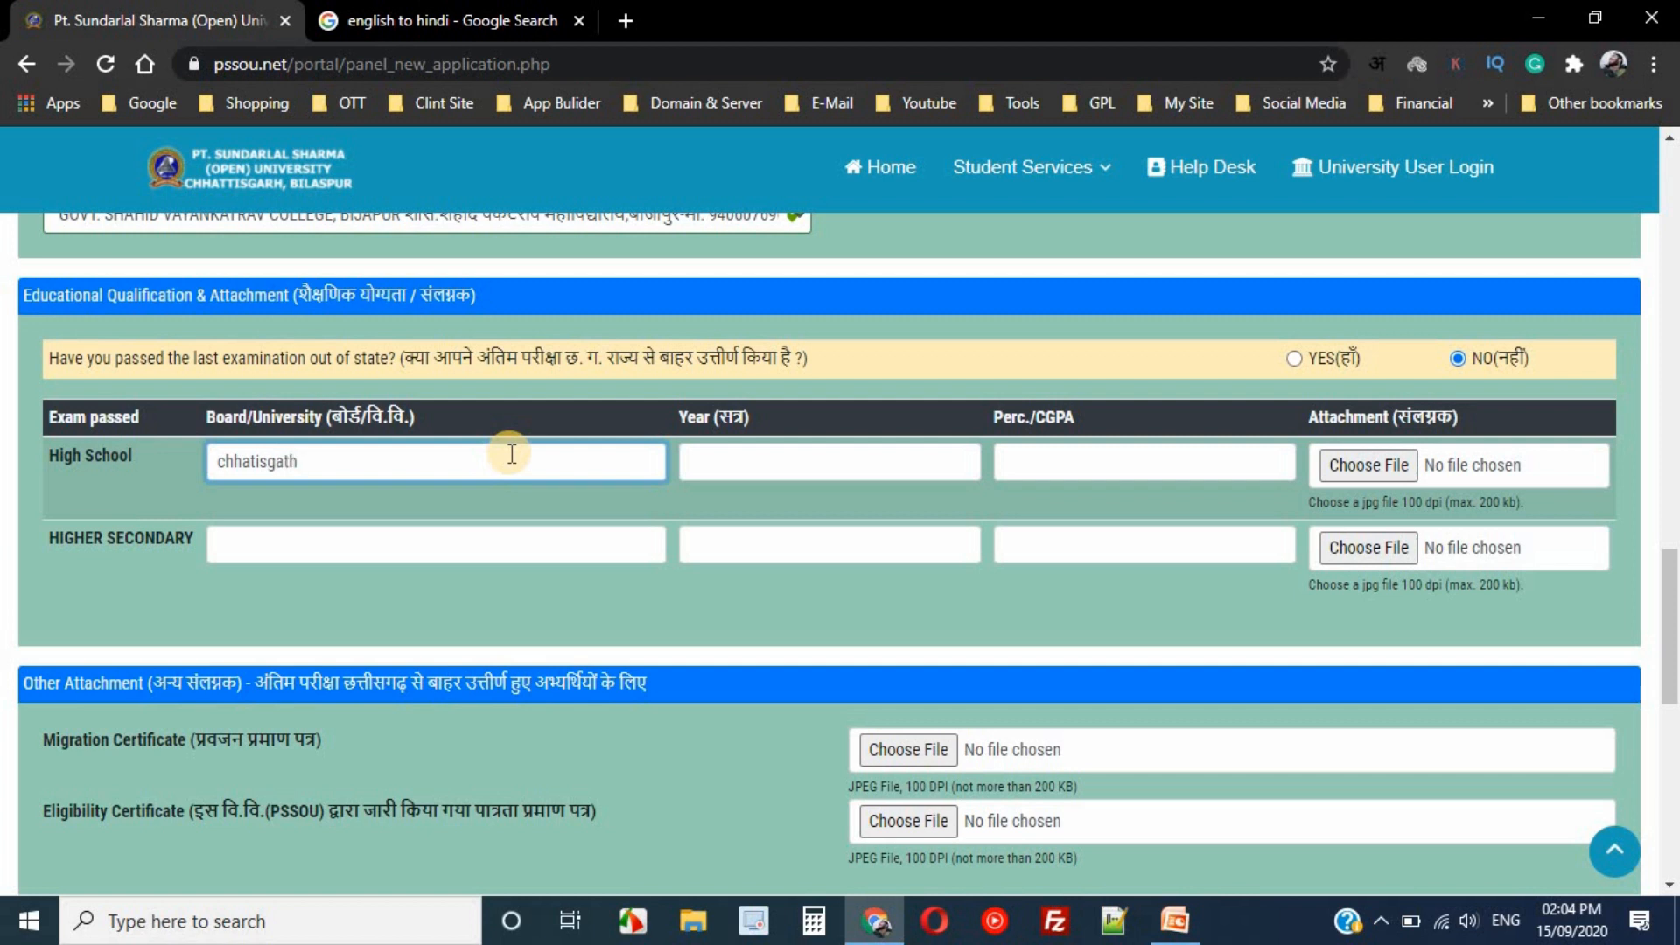
type("board of secon")
type("ndy educati")
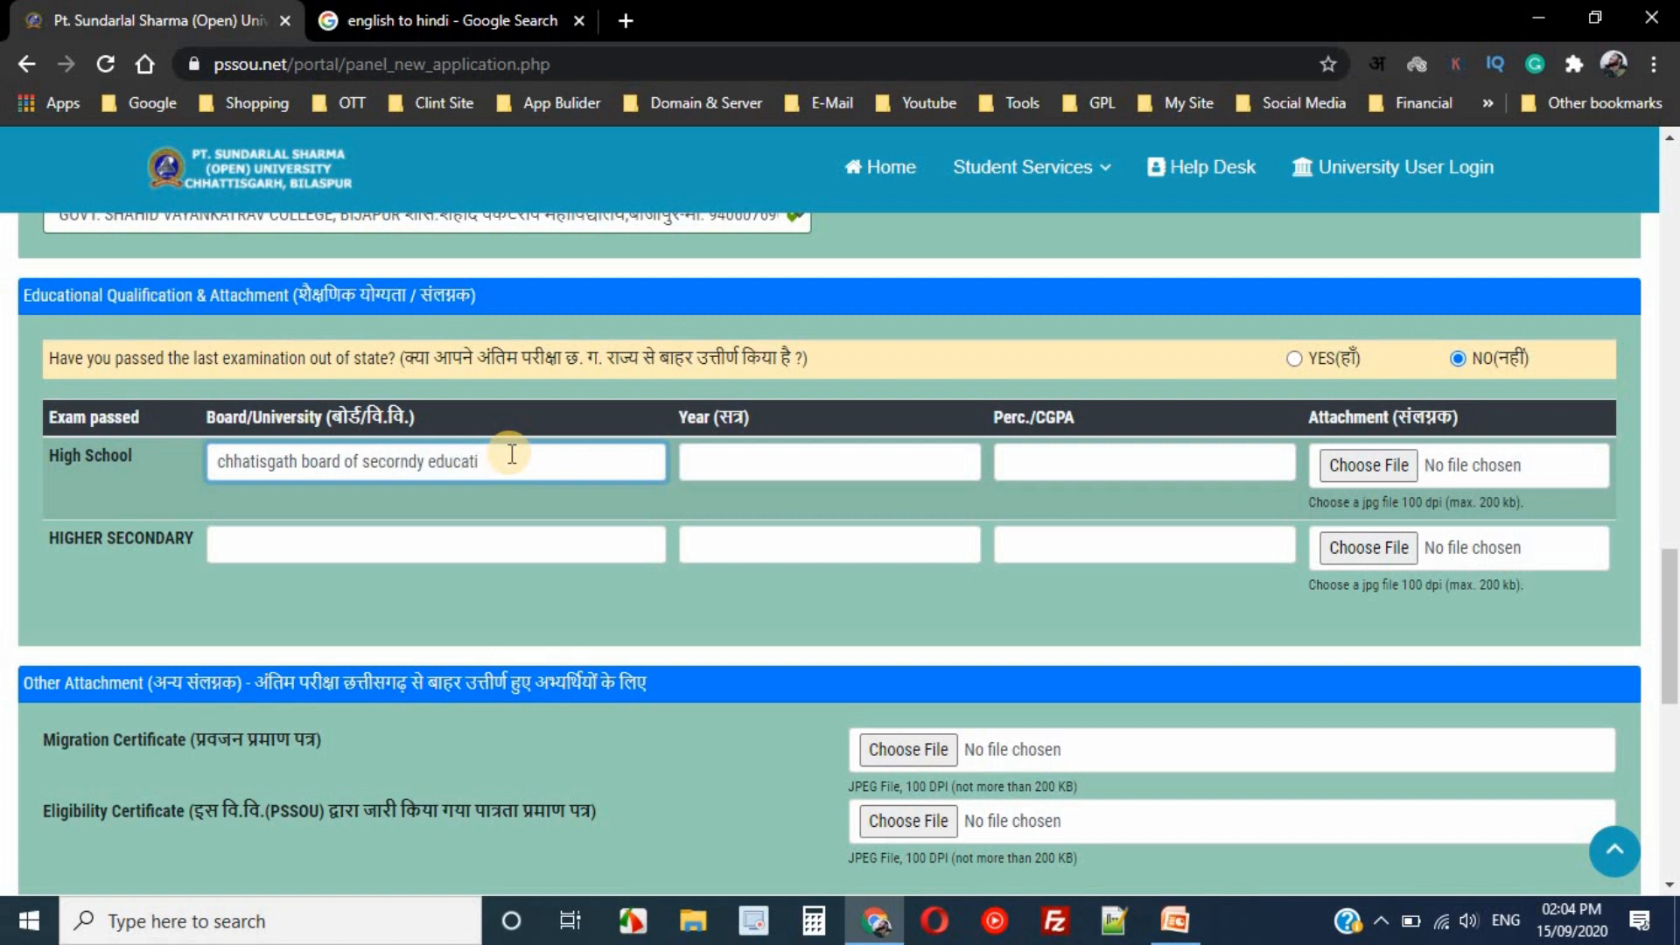
- Move through the High School year and percentage and the Higher Secondary fields, leaving them empty
key("Tab")
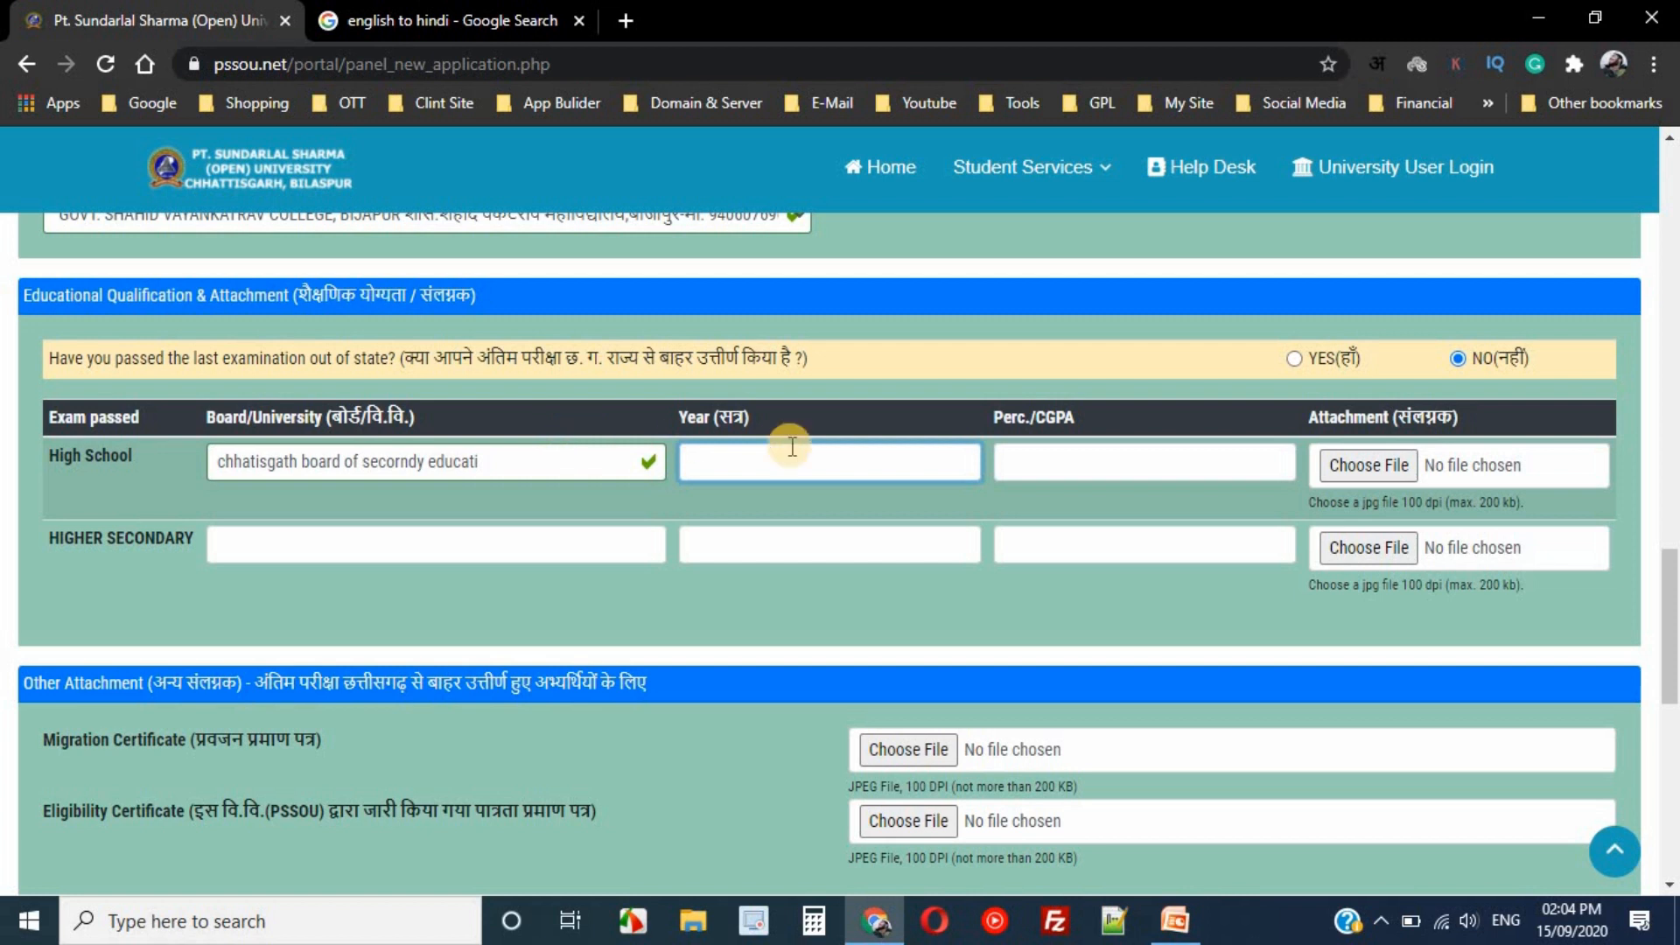
left_click(1059, 465)
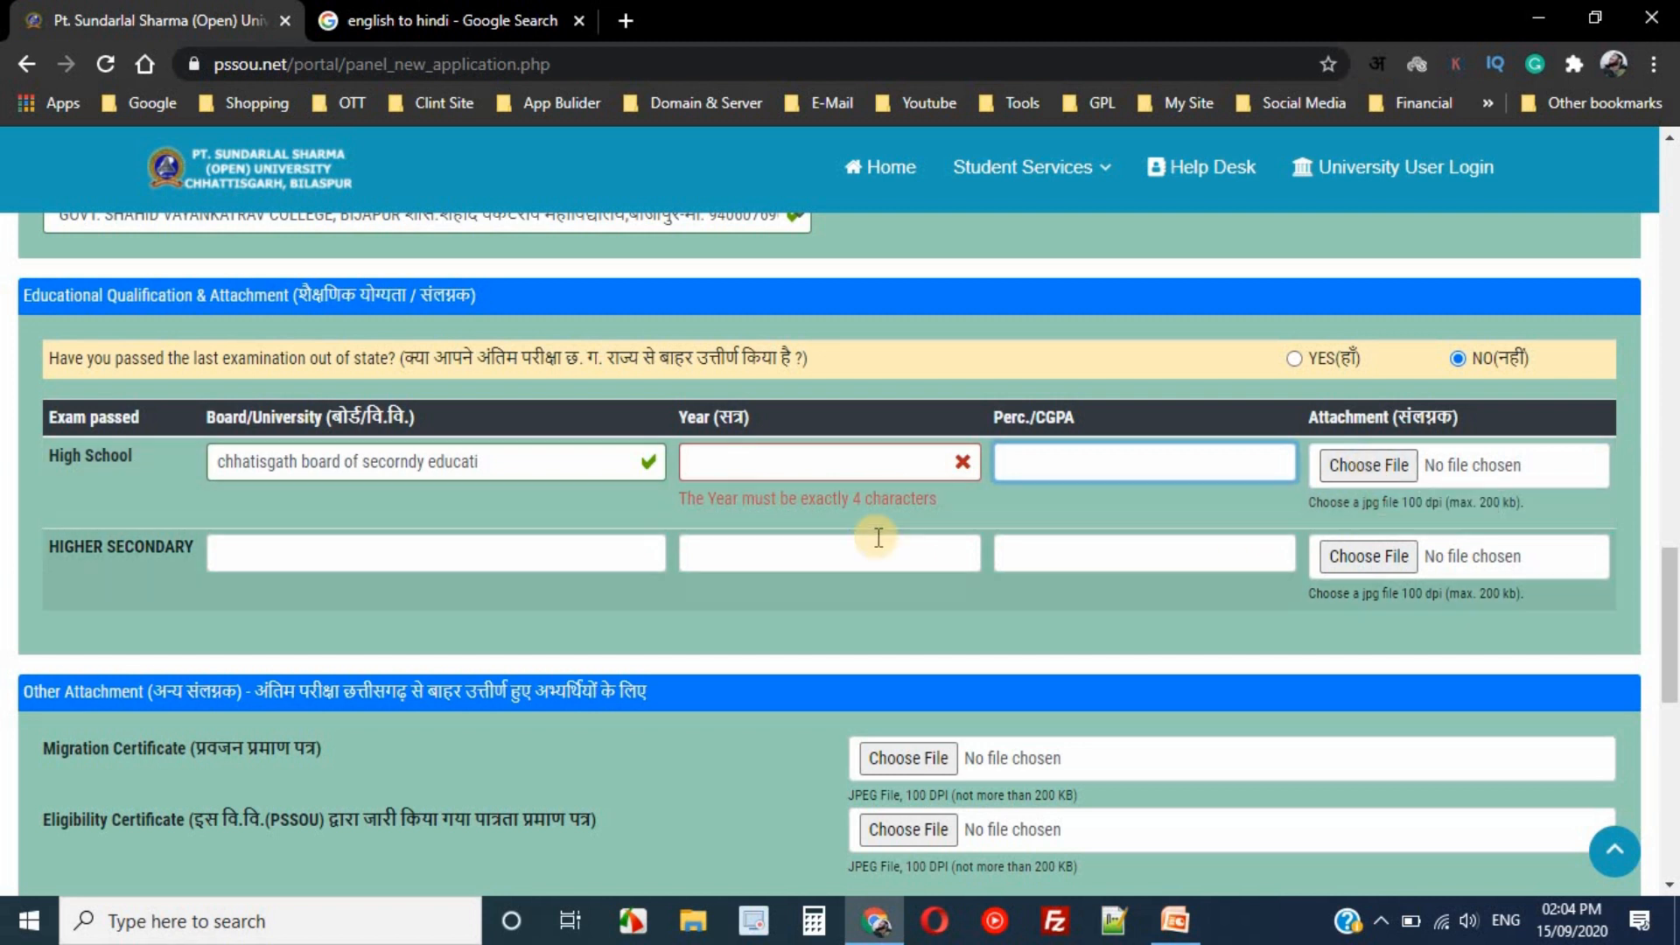
left_click(247, 552)
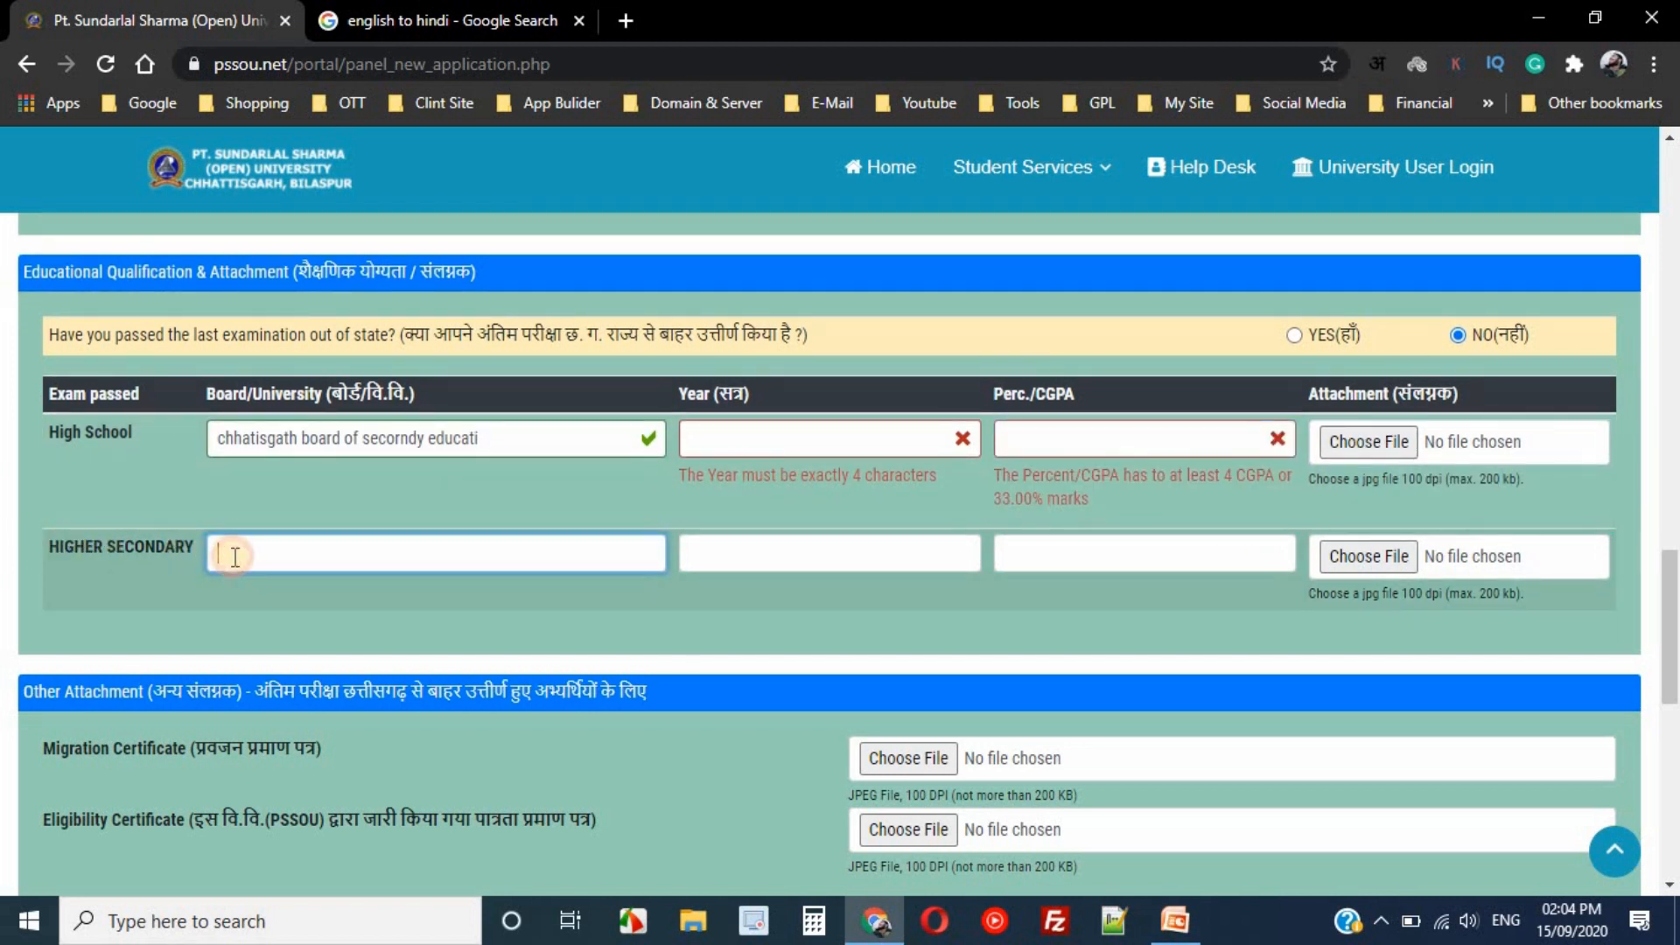
left_click(786, 561)
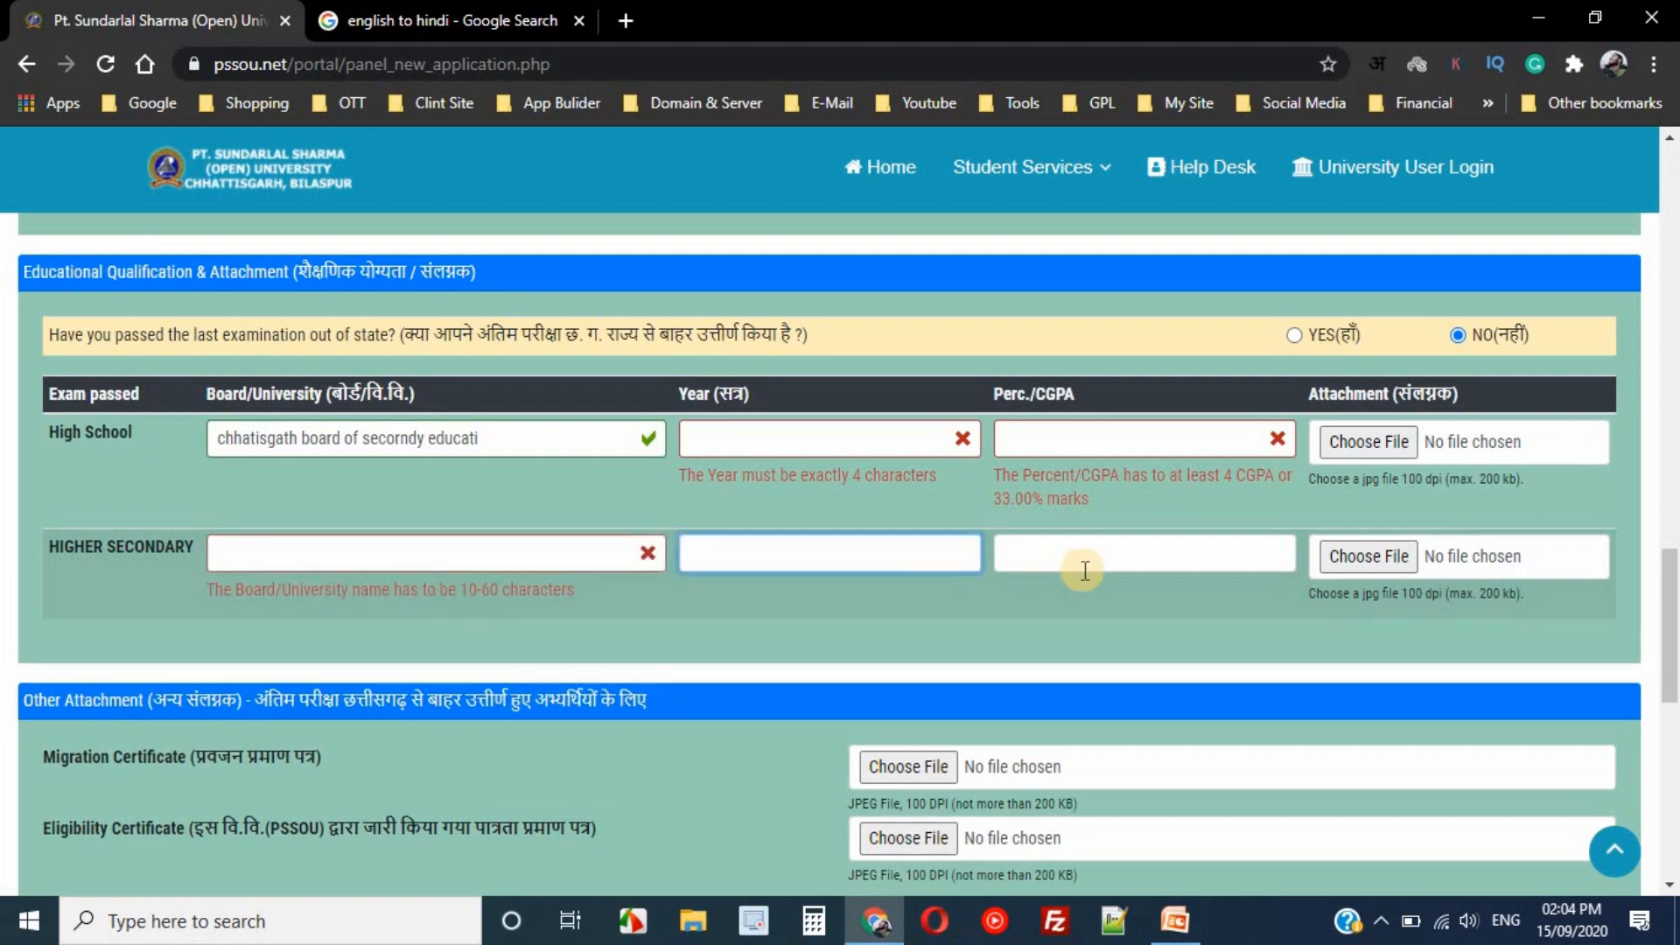
left_click(1108, 560)
scroll(1177, 450, "up", 3)
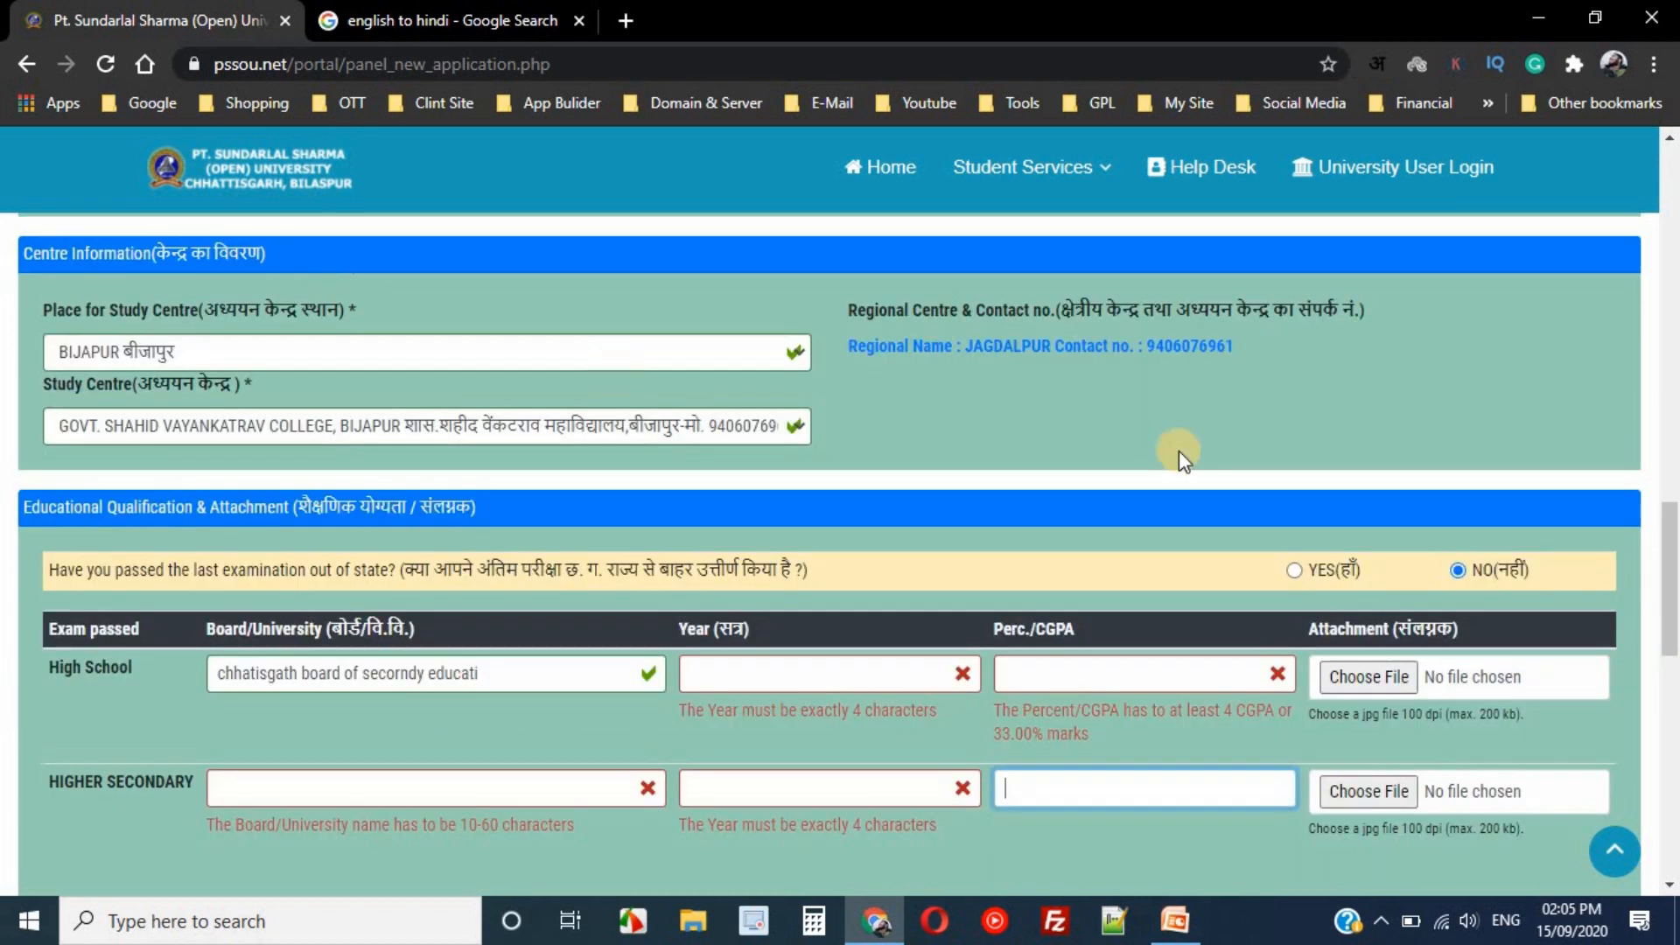
- Change the course to MASTER OF SCIENCE and check its branch options
scroll(1675, 631, "up", 4)
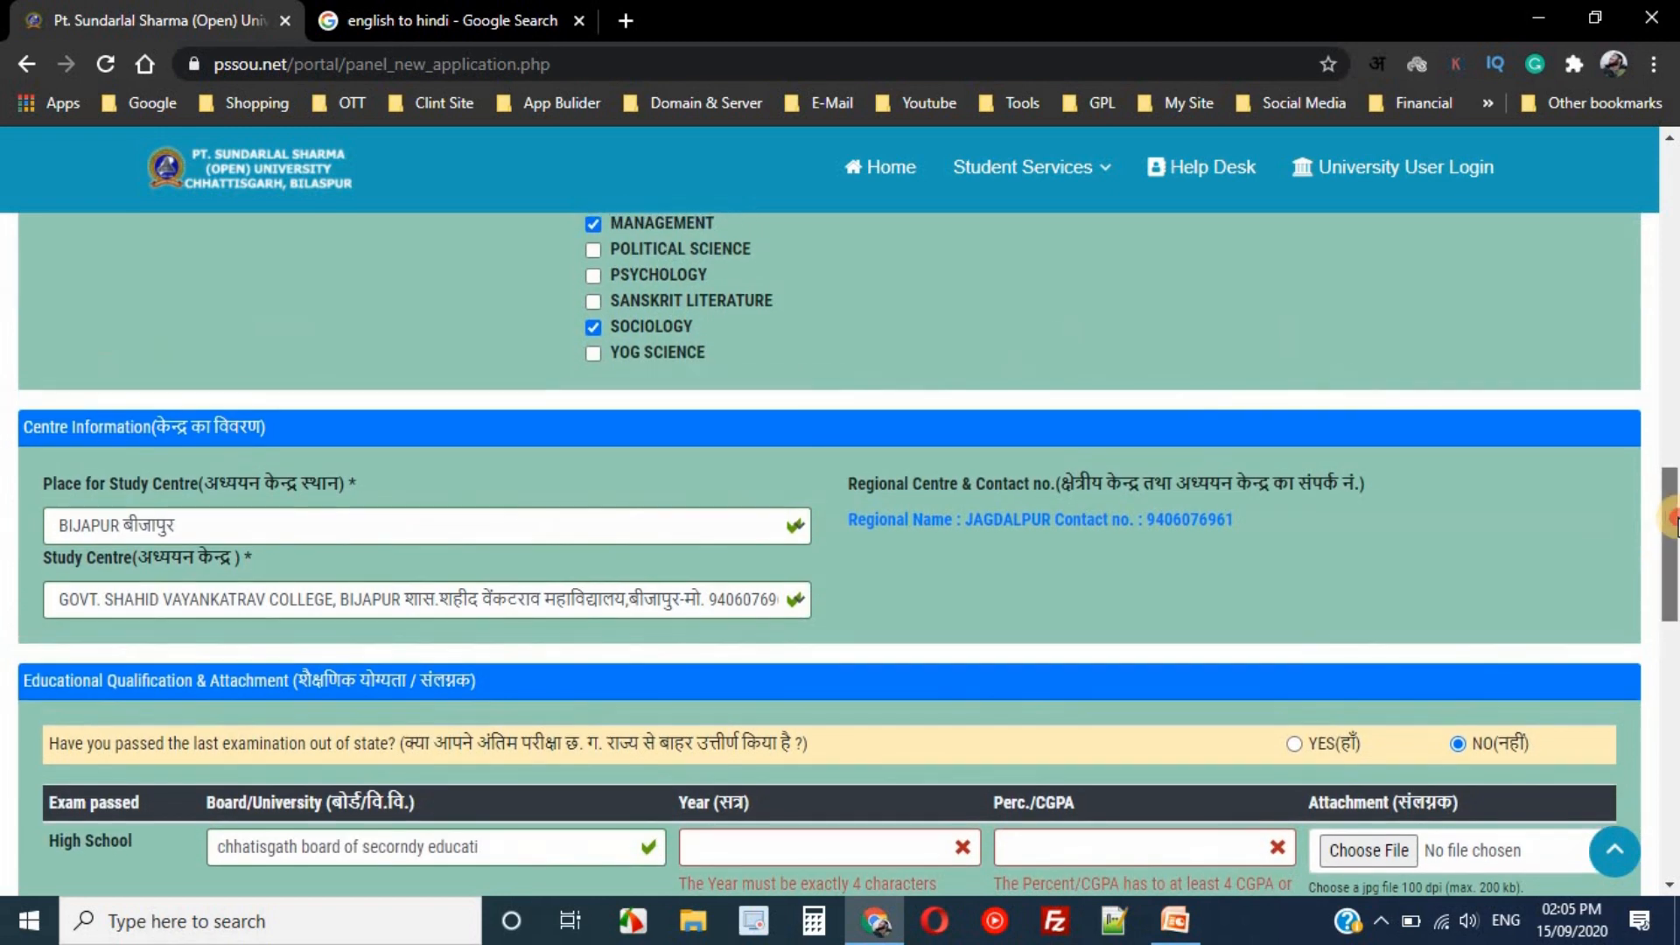
scroll(1673, 450, "up", 5)
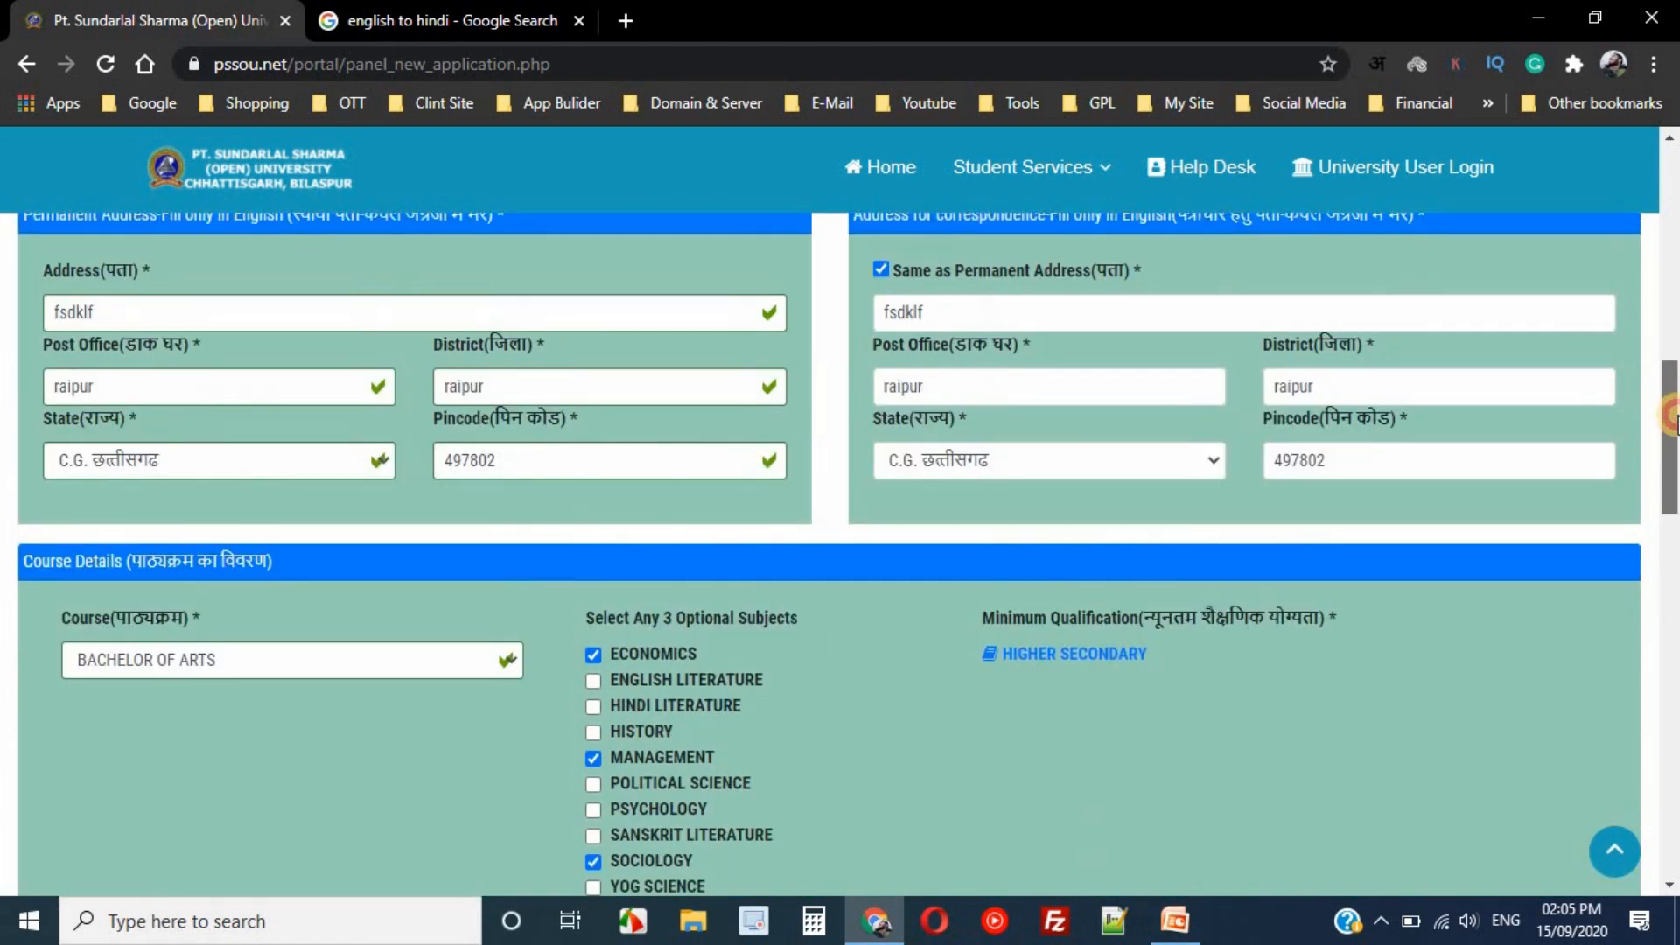
left_click(360, 659)
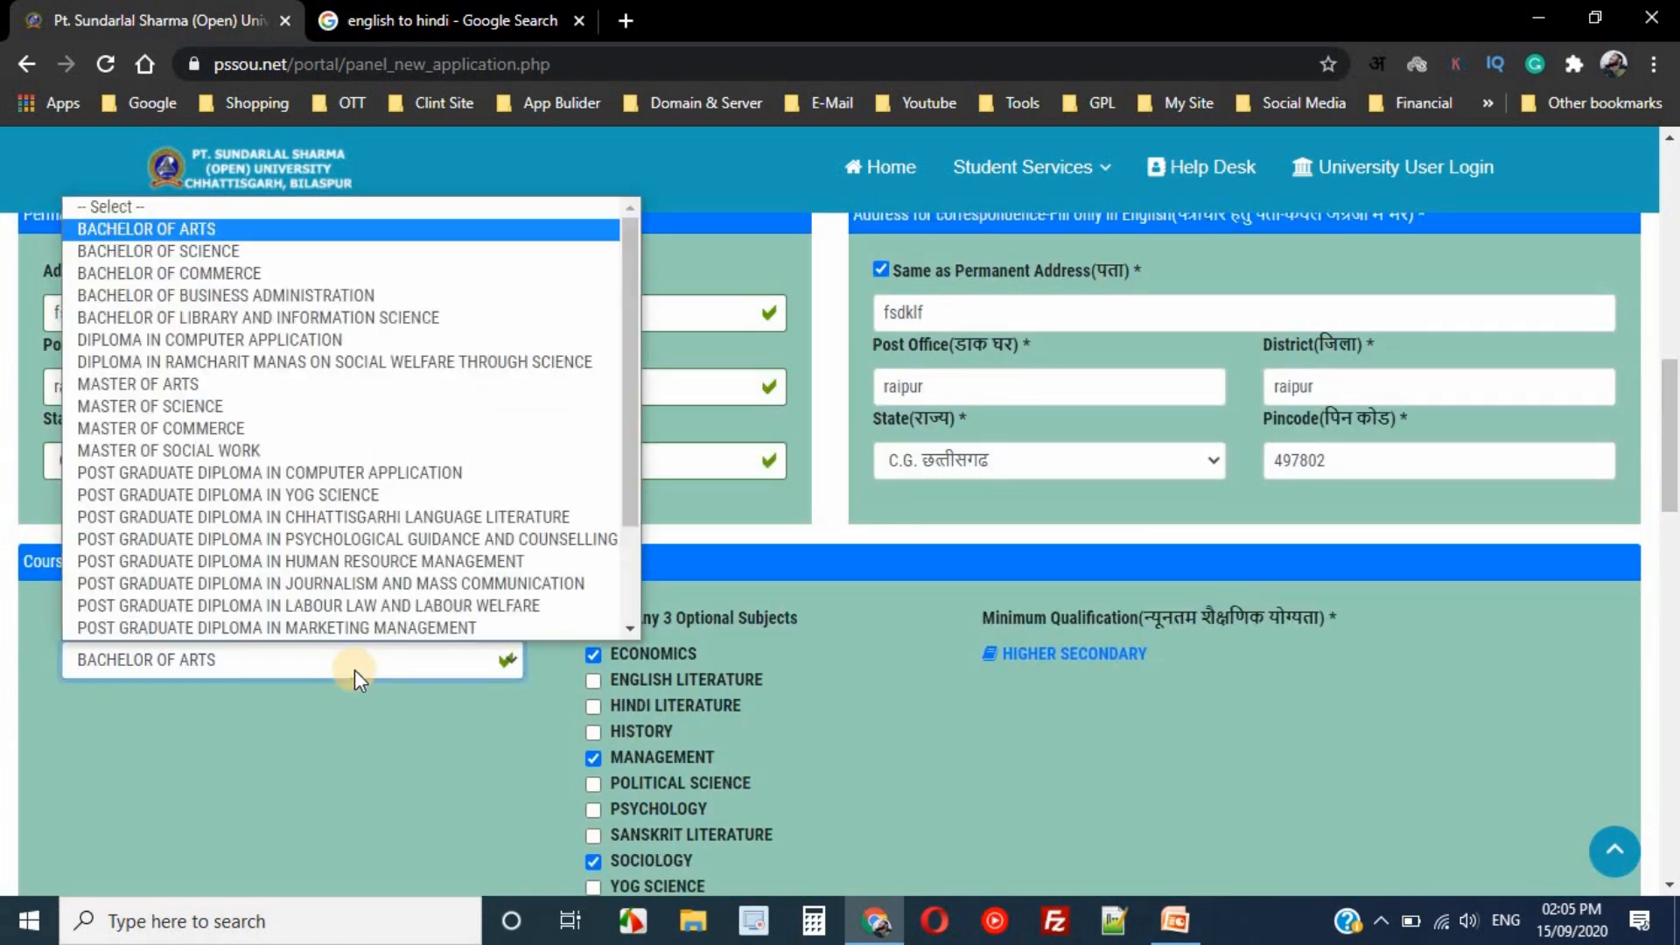
scroll(263, 525, "down", 1)
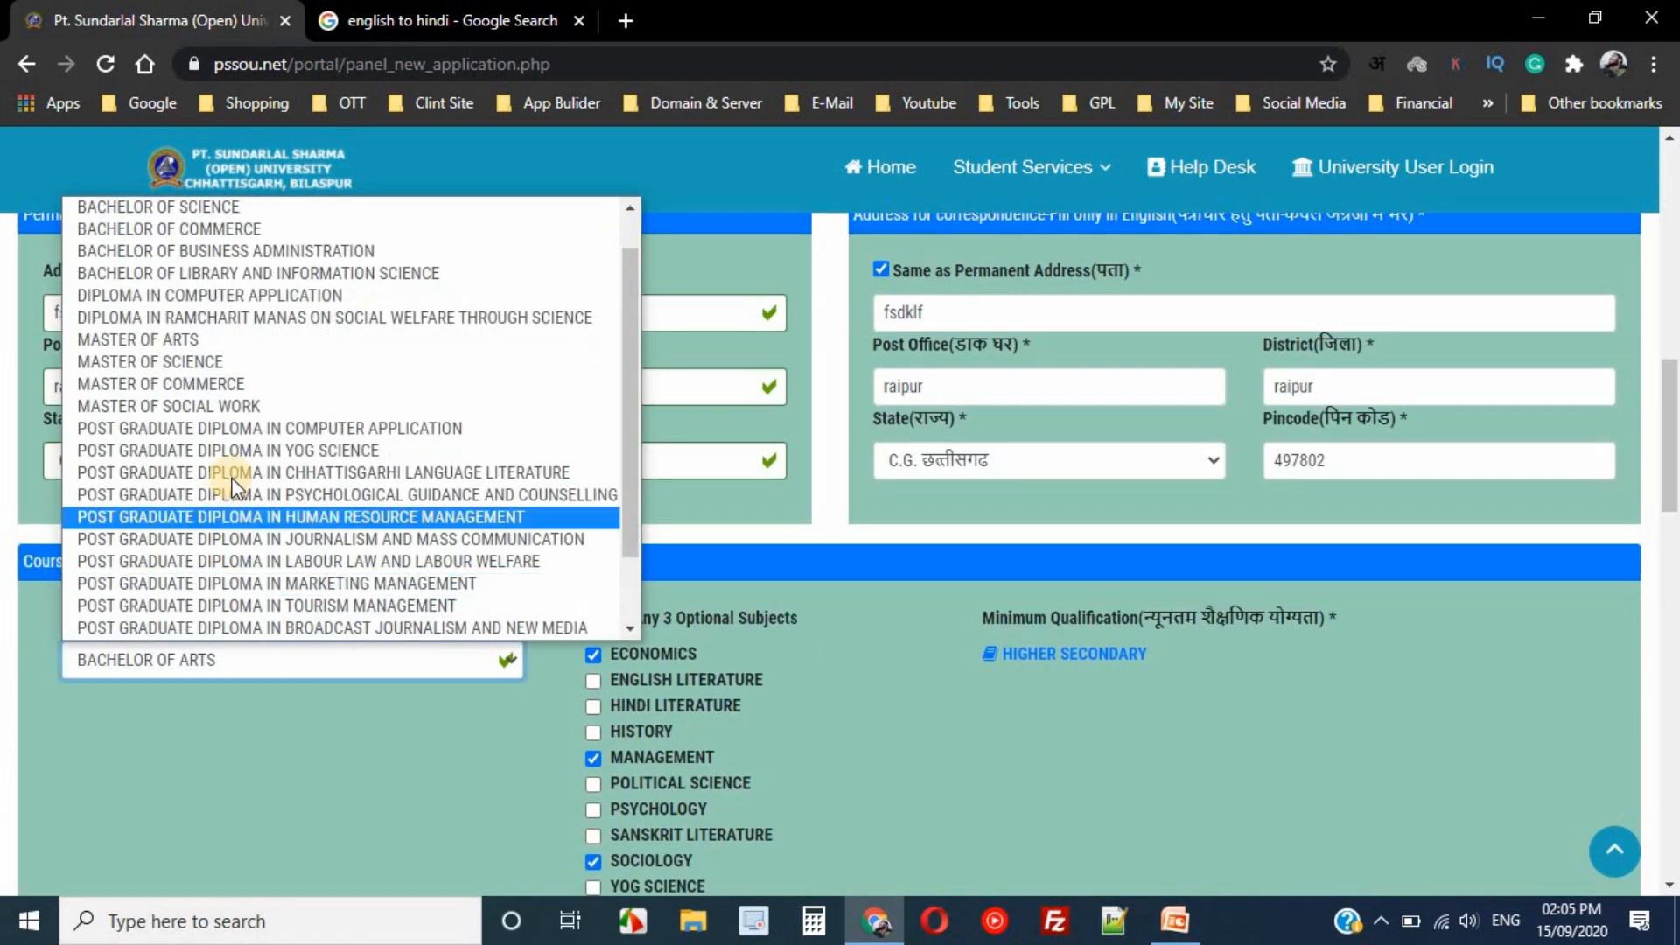
left_click(207, 360)
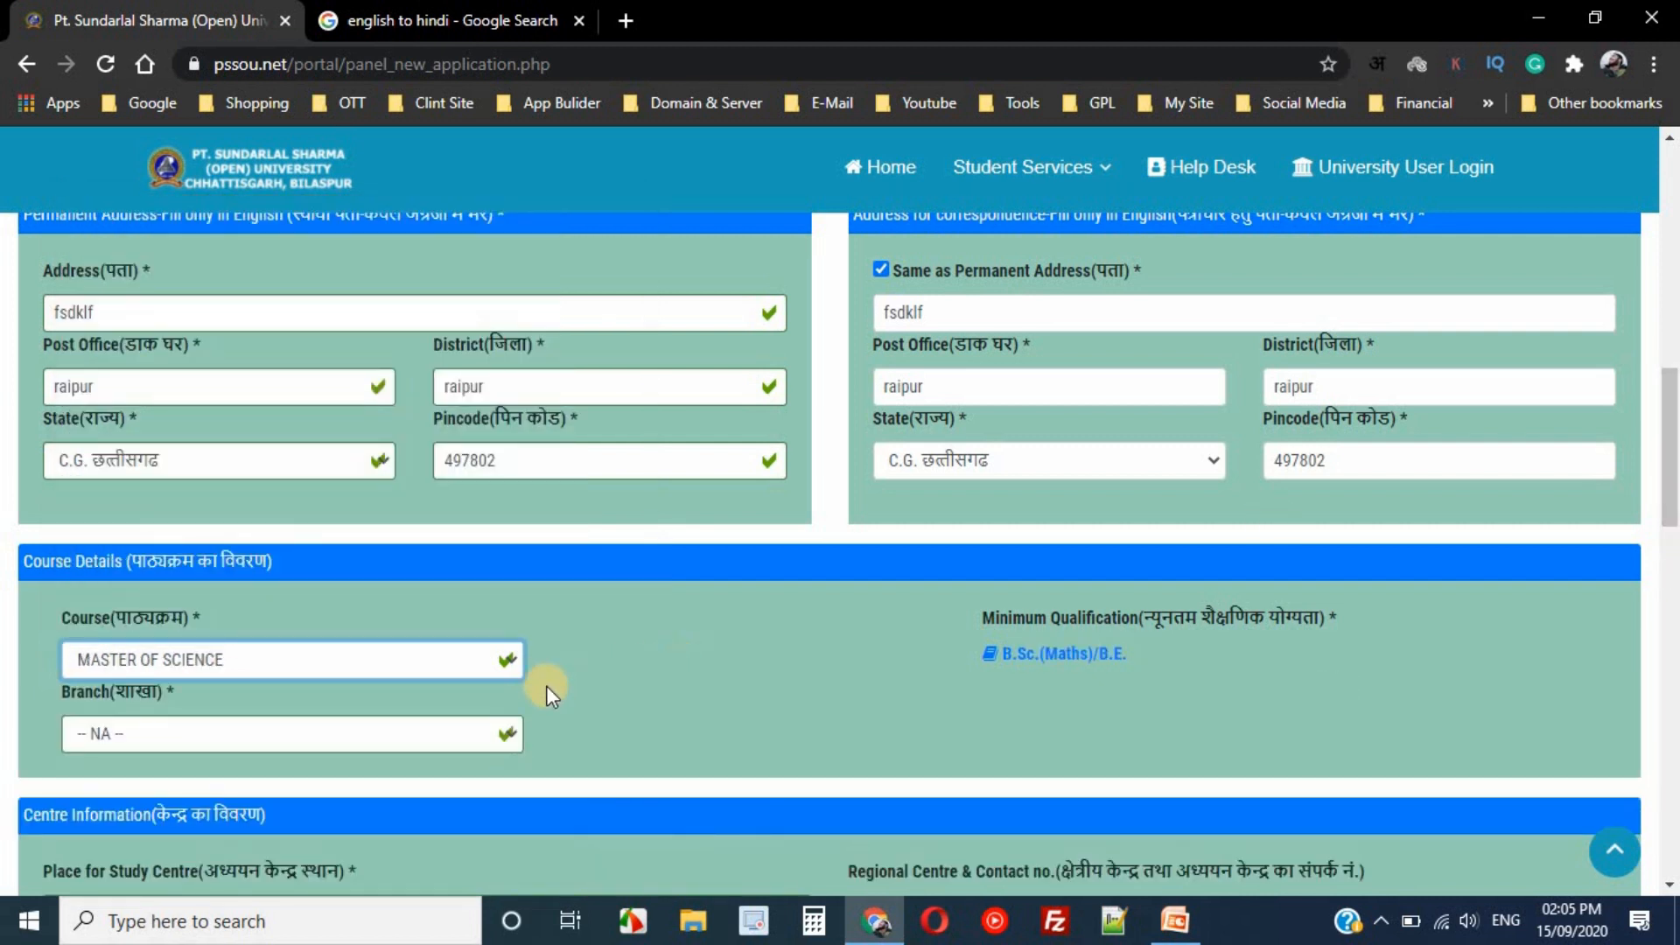
left_click(343, 732)
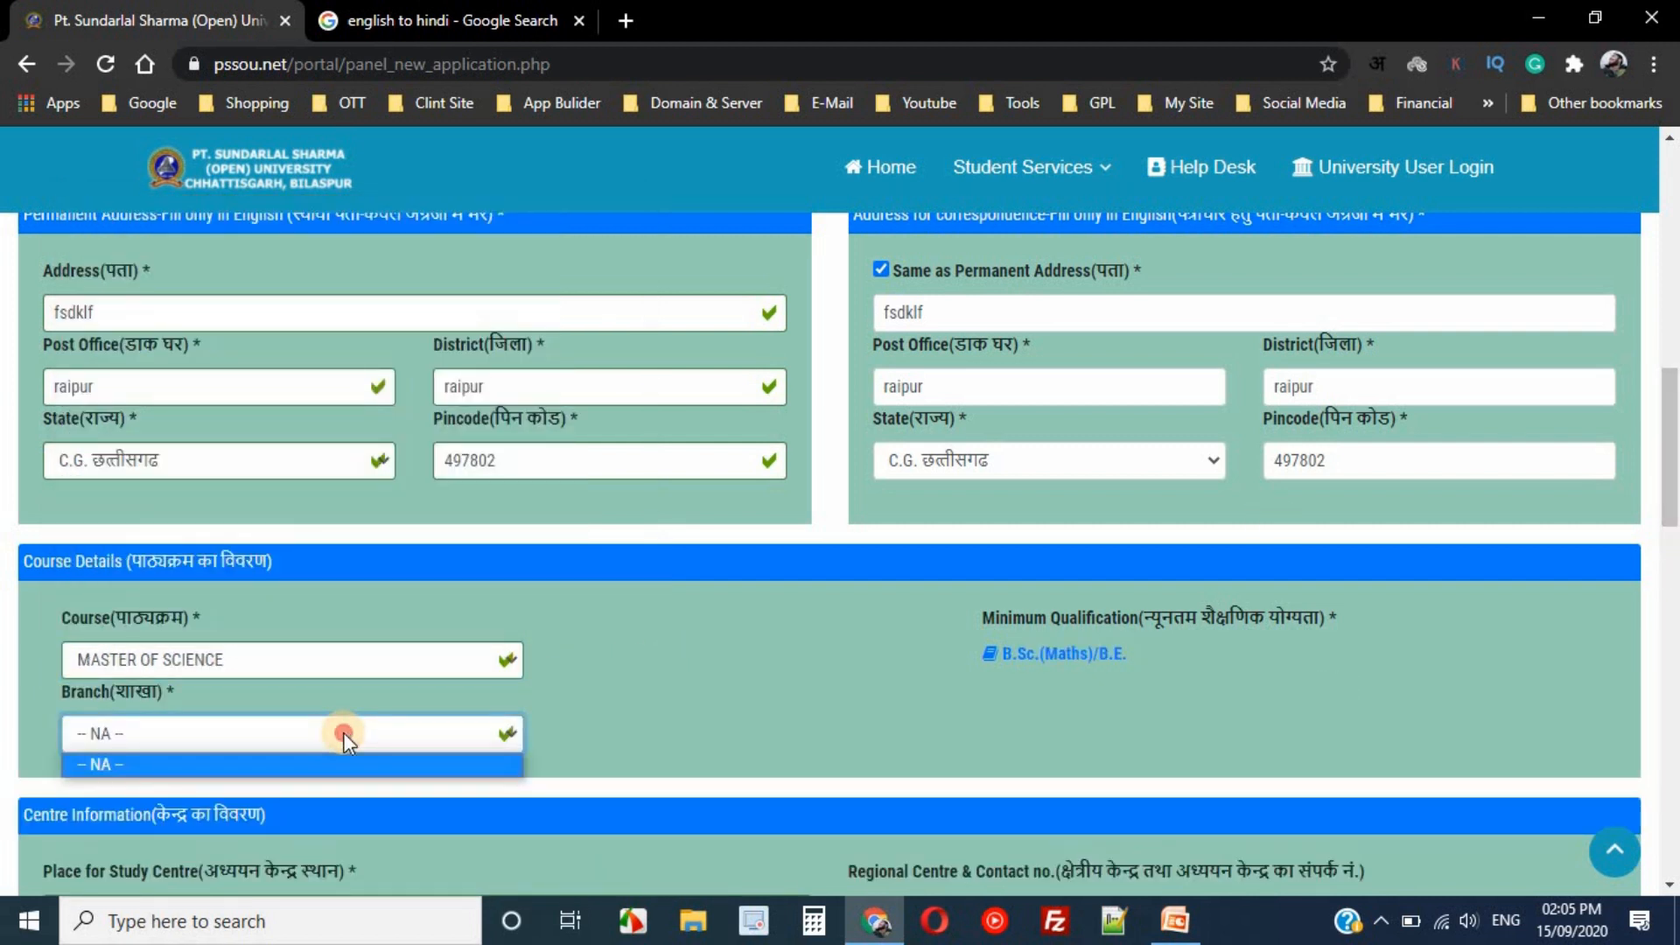
- Choose BANDE and Govt. Gaind Singh College, Pankhajur as the study centre
left_click_drag(1673, 426, 1673, 455)
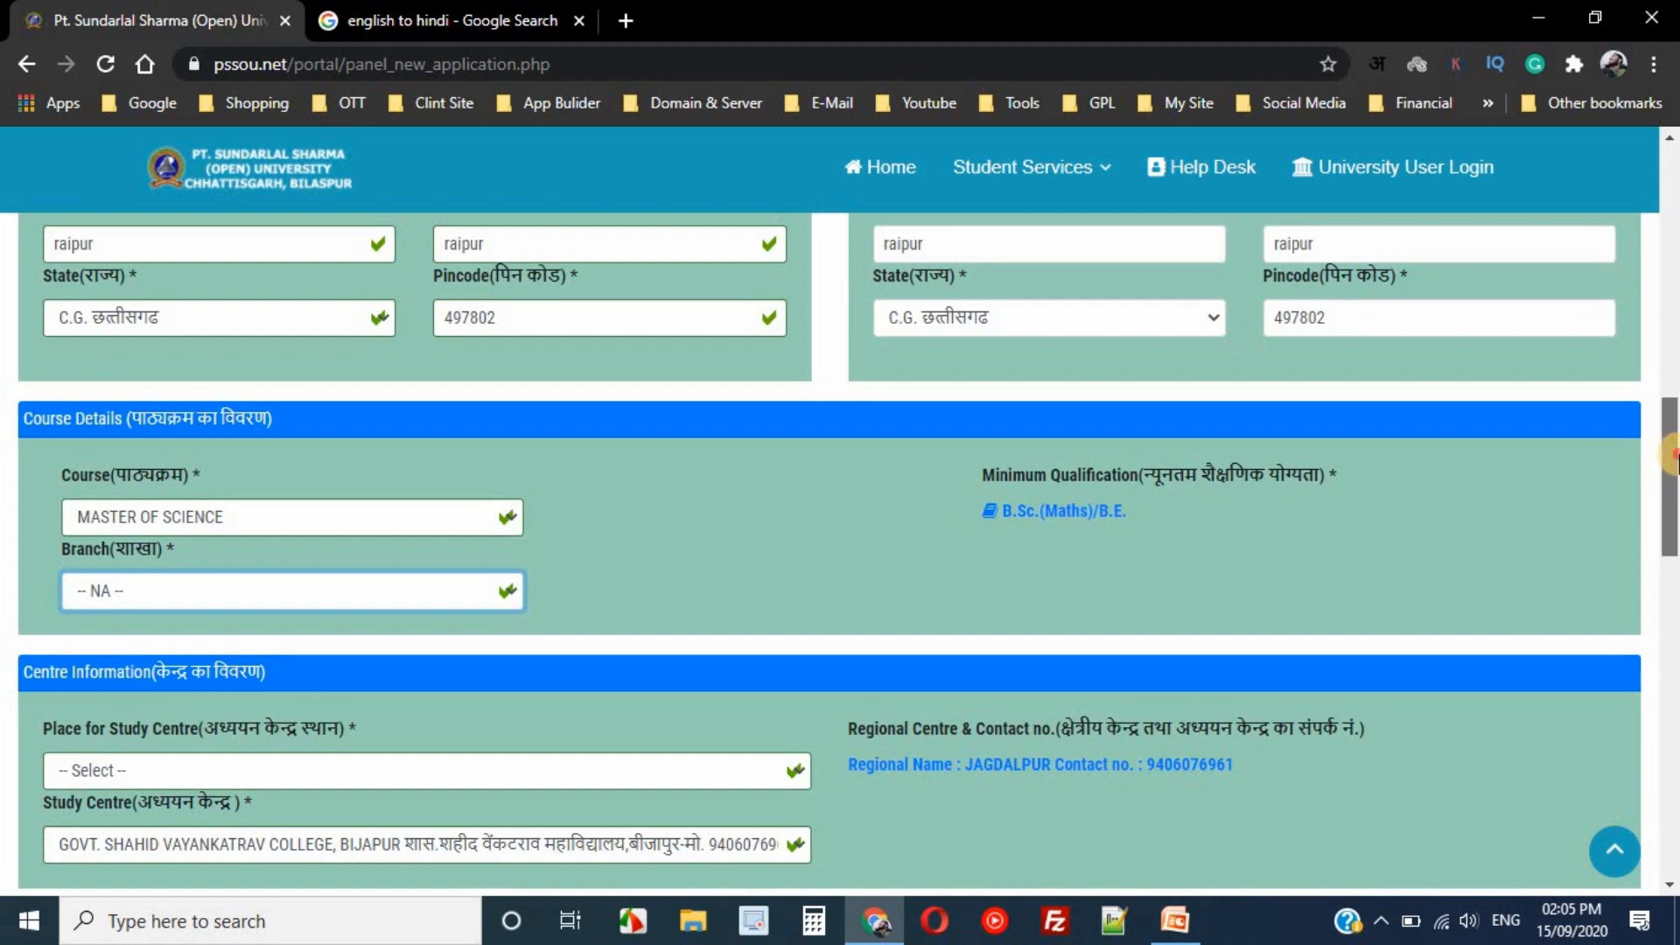
left_click_drag(1671, 455, 1673, 529)
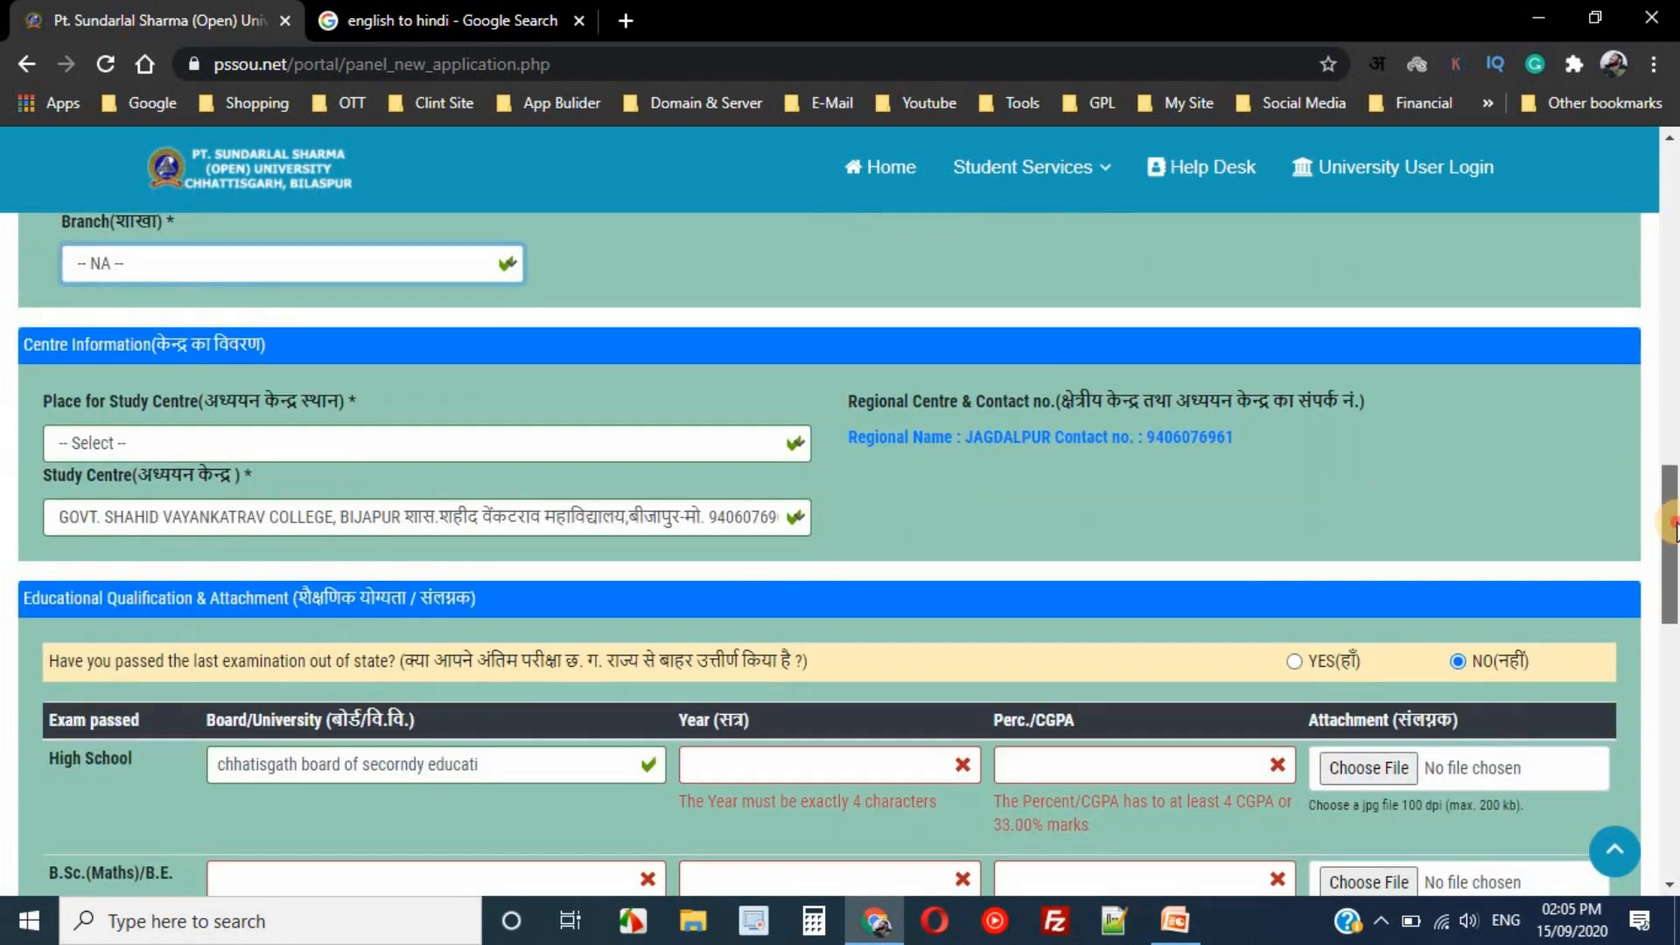
left_click(396, 450)
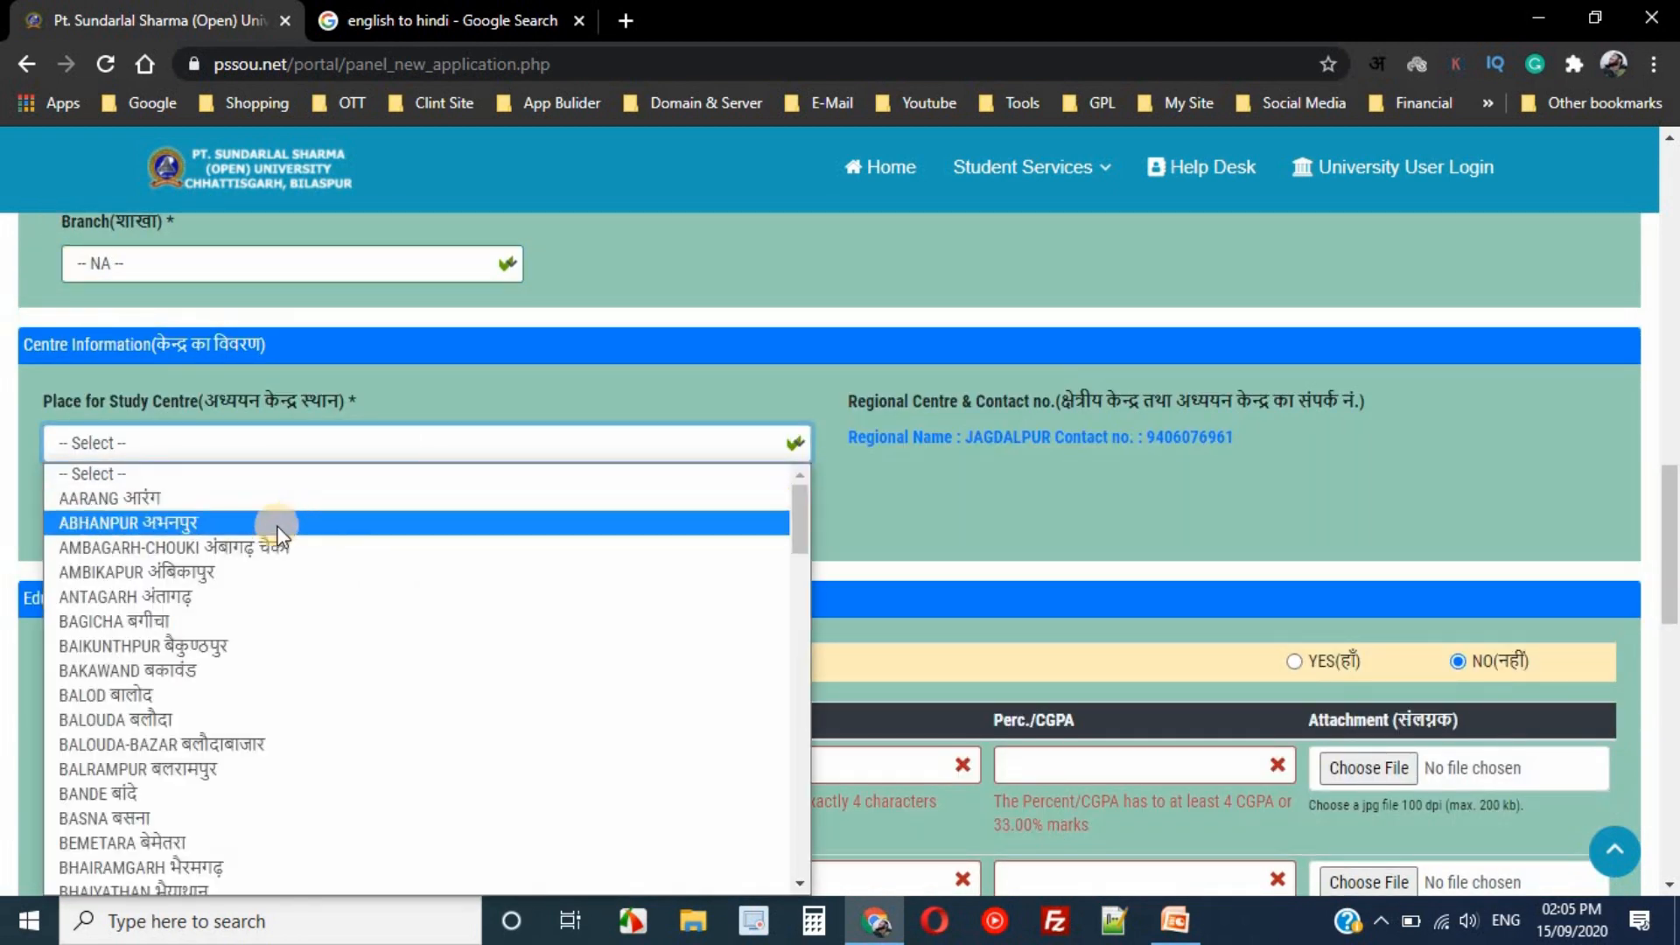
left_click(183, 794)
left_click(350, 517)
left_click(314, 572)
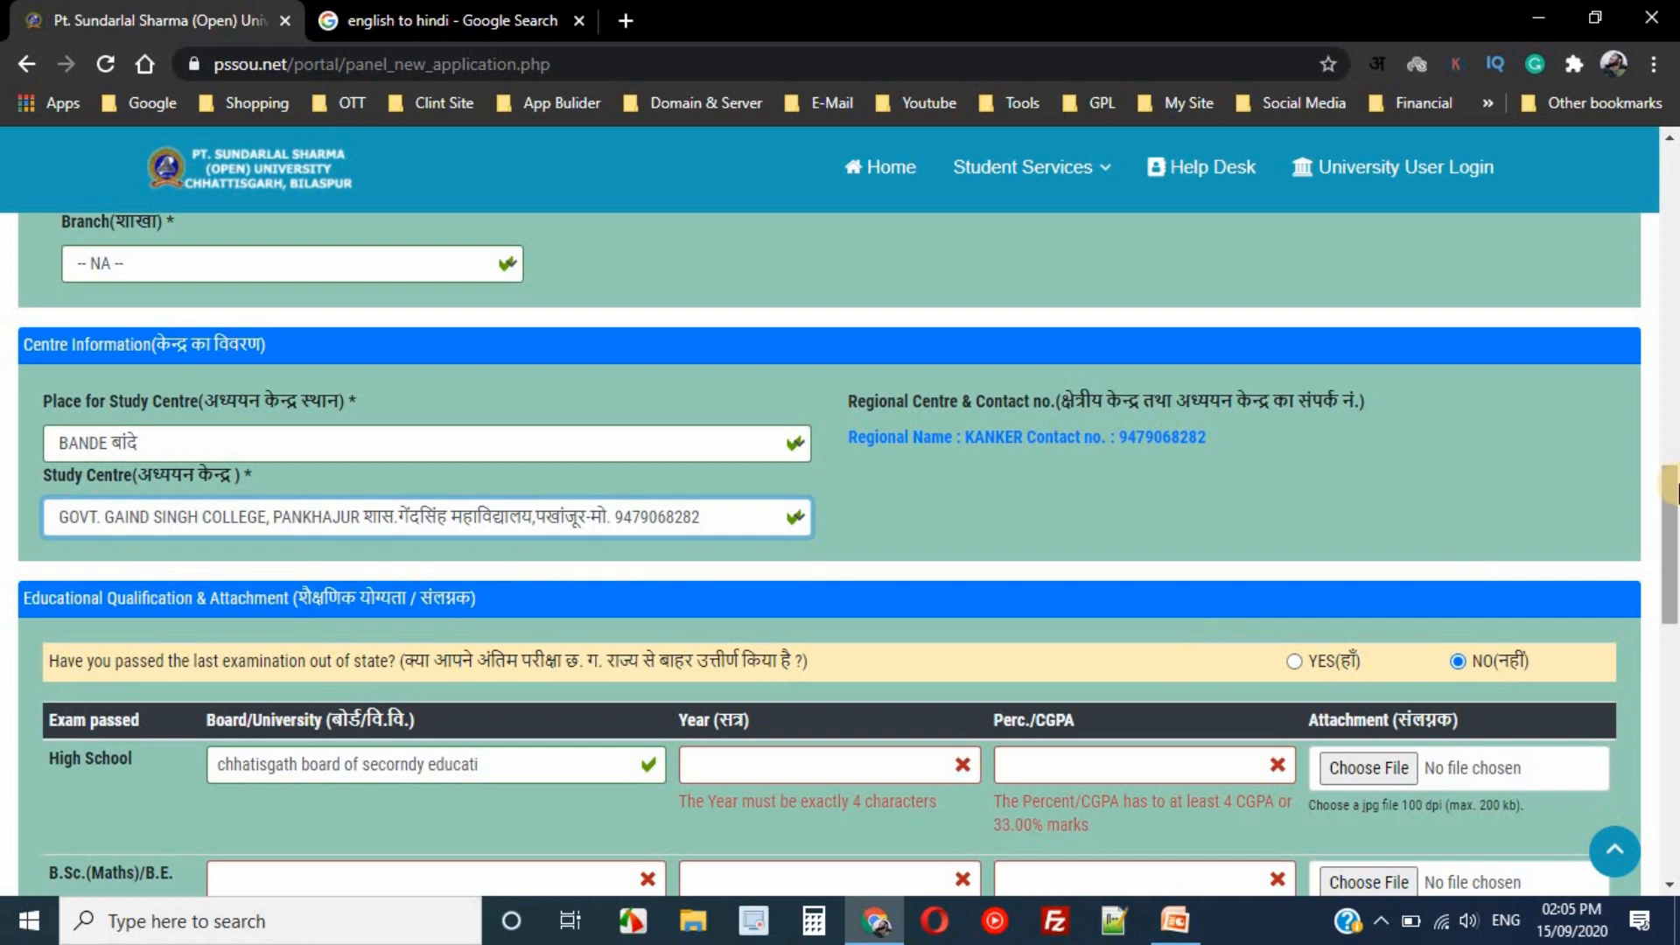
left_click_drag(1675, 486, 1675, 540)
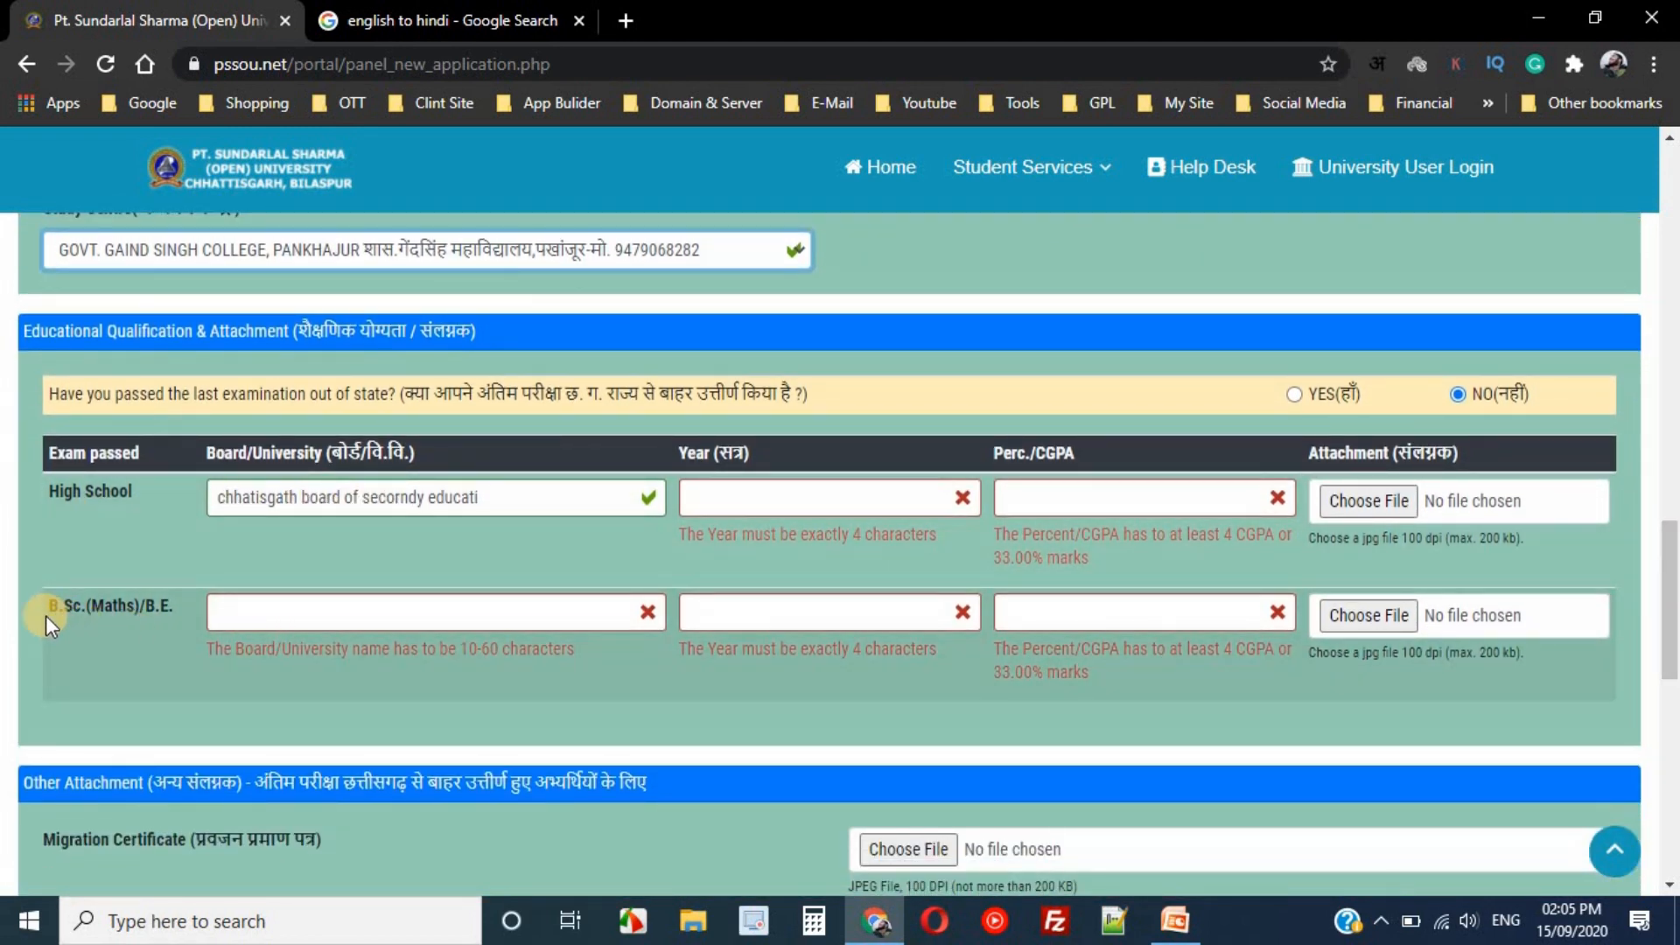
left_click_drag(52, 598, 174, 596)
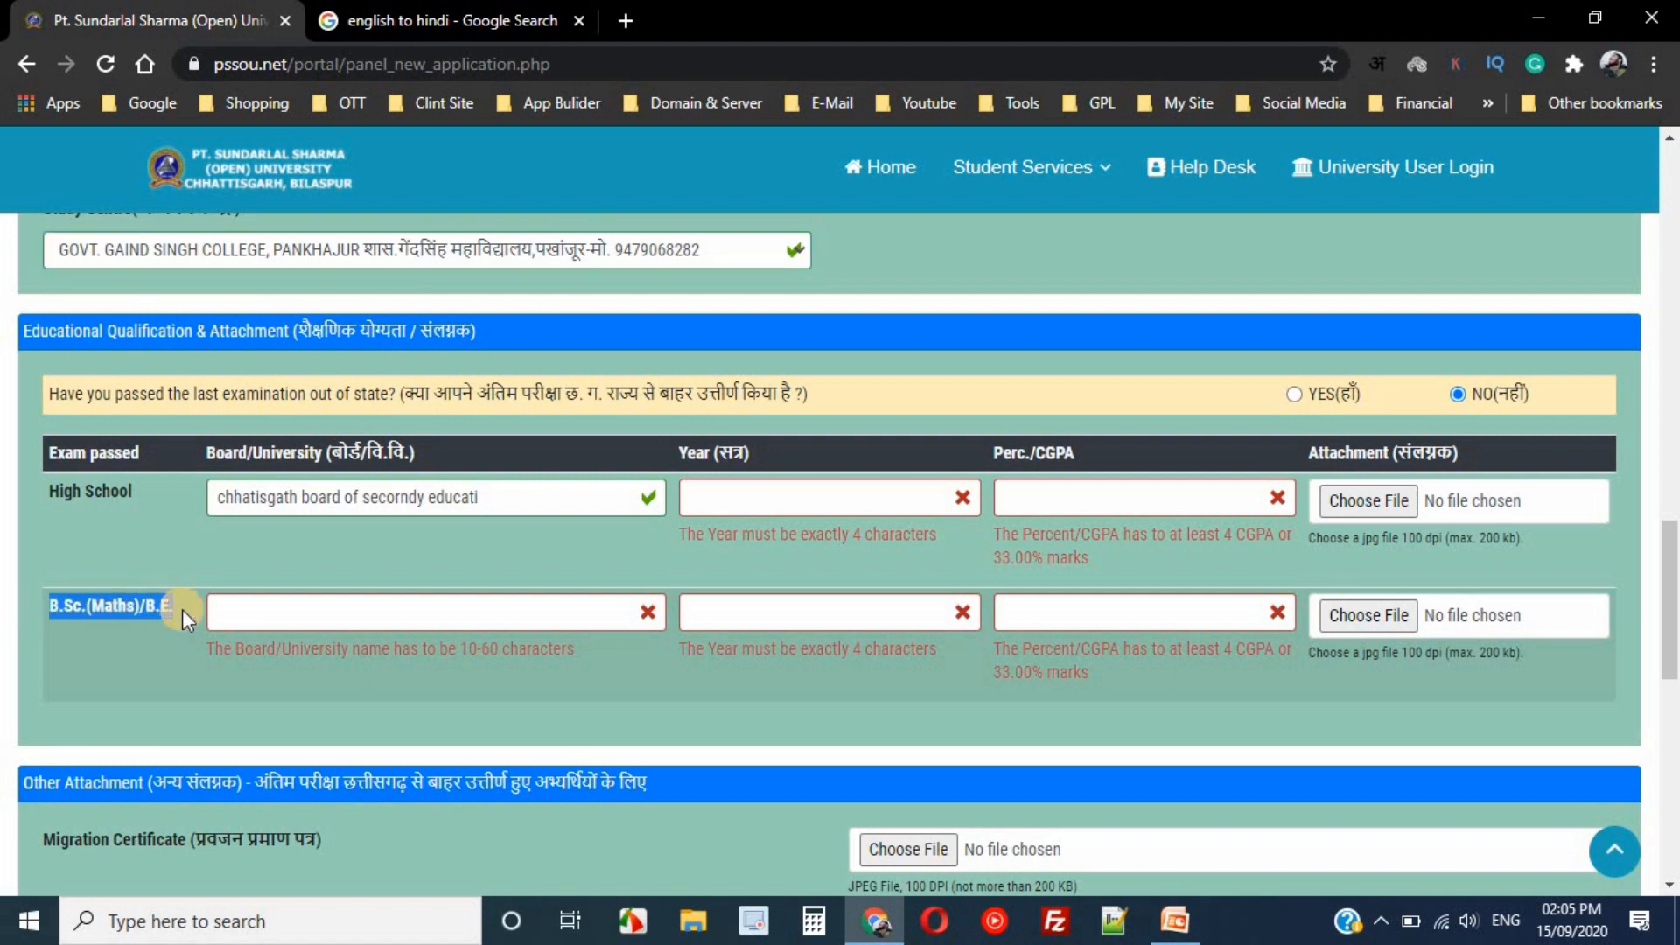
left_click(154, 606)
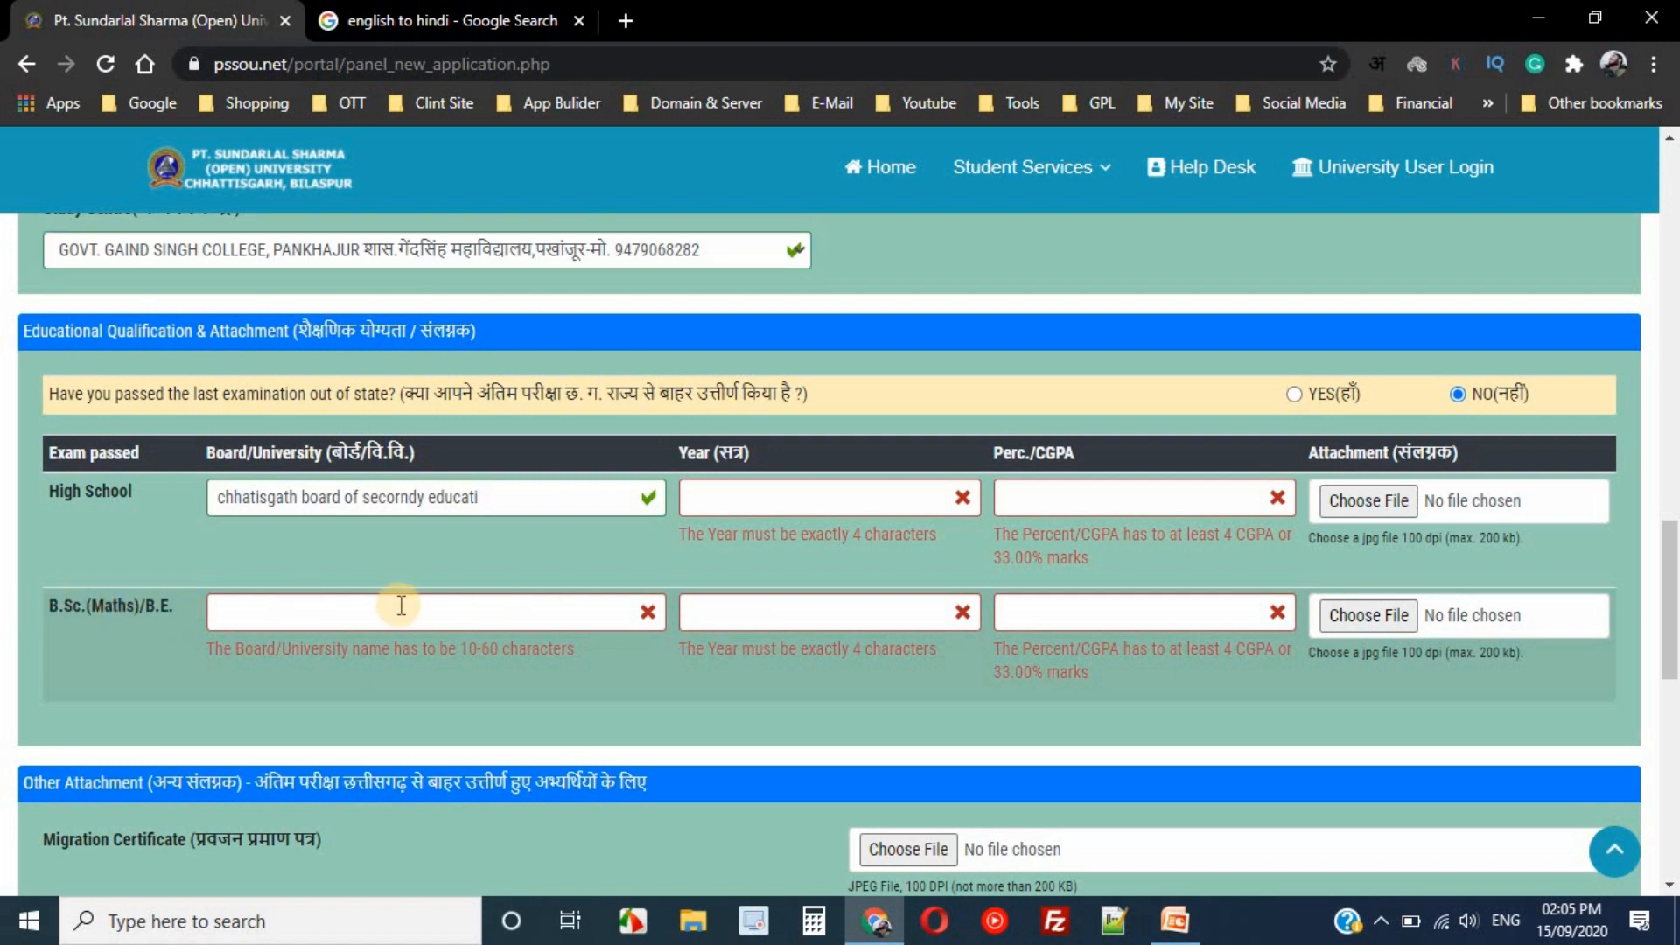
left_click(1115, 611)
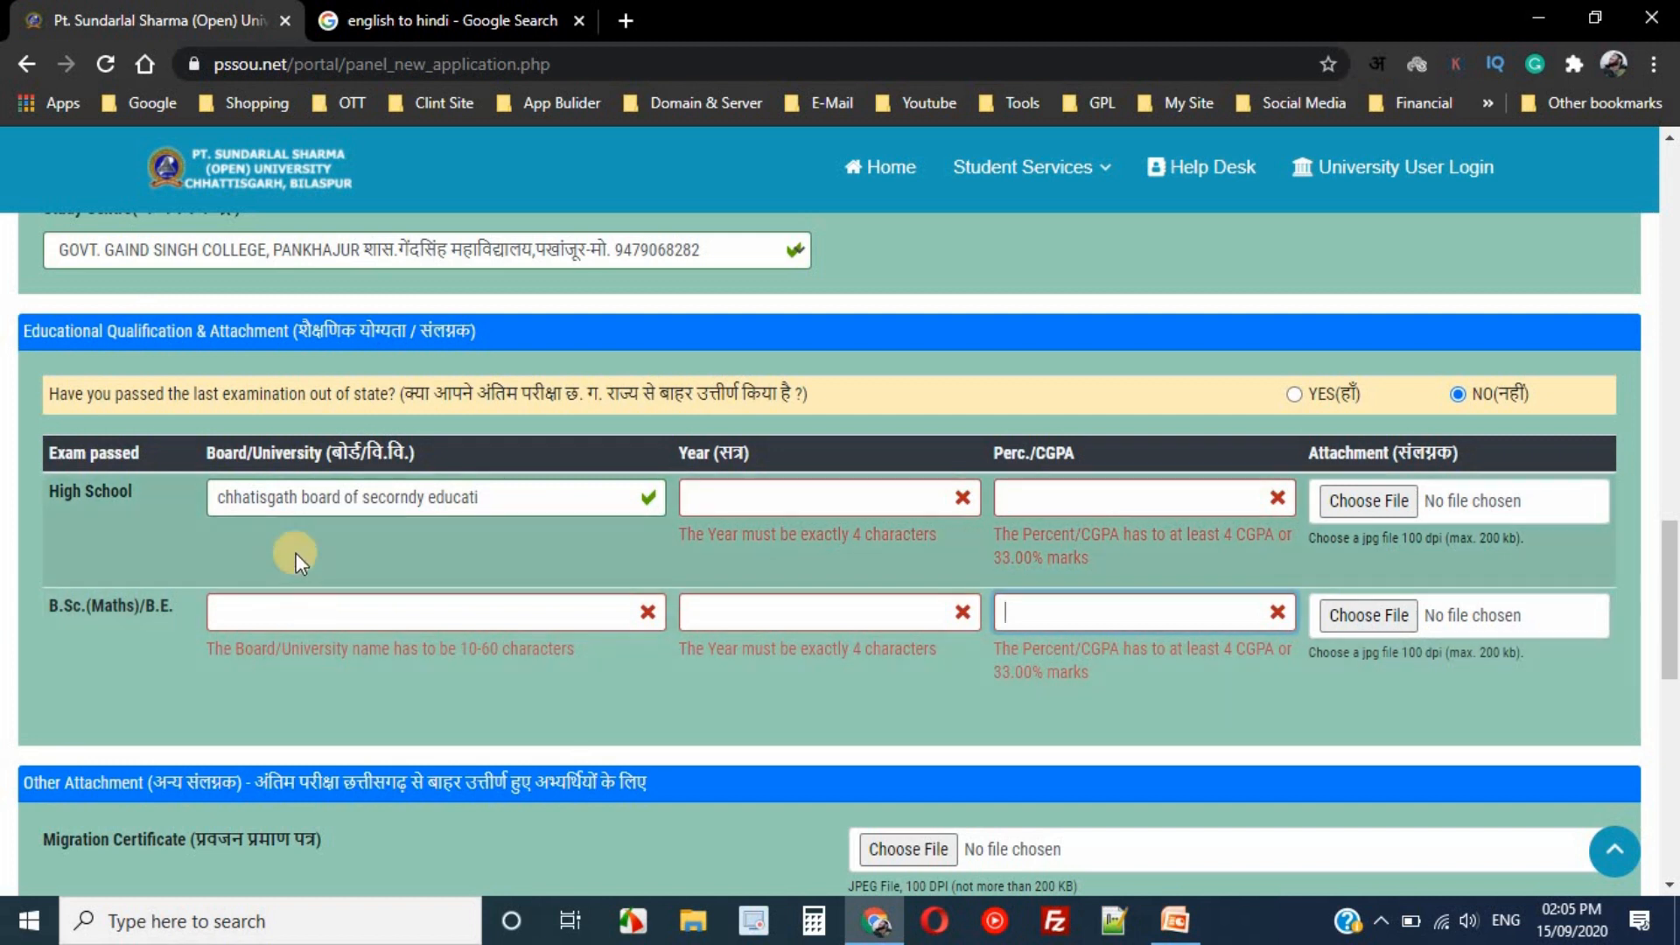
left_click_drag(51, 496, 171, 480)
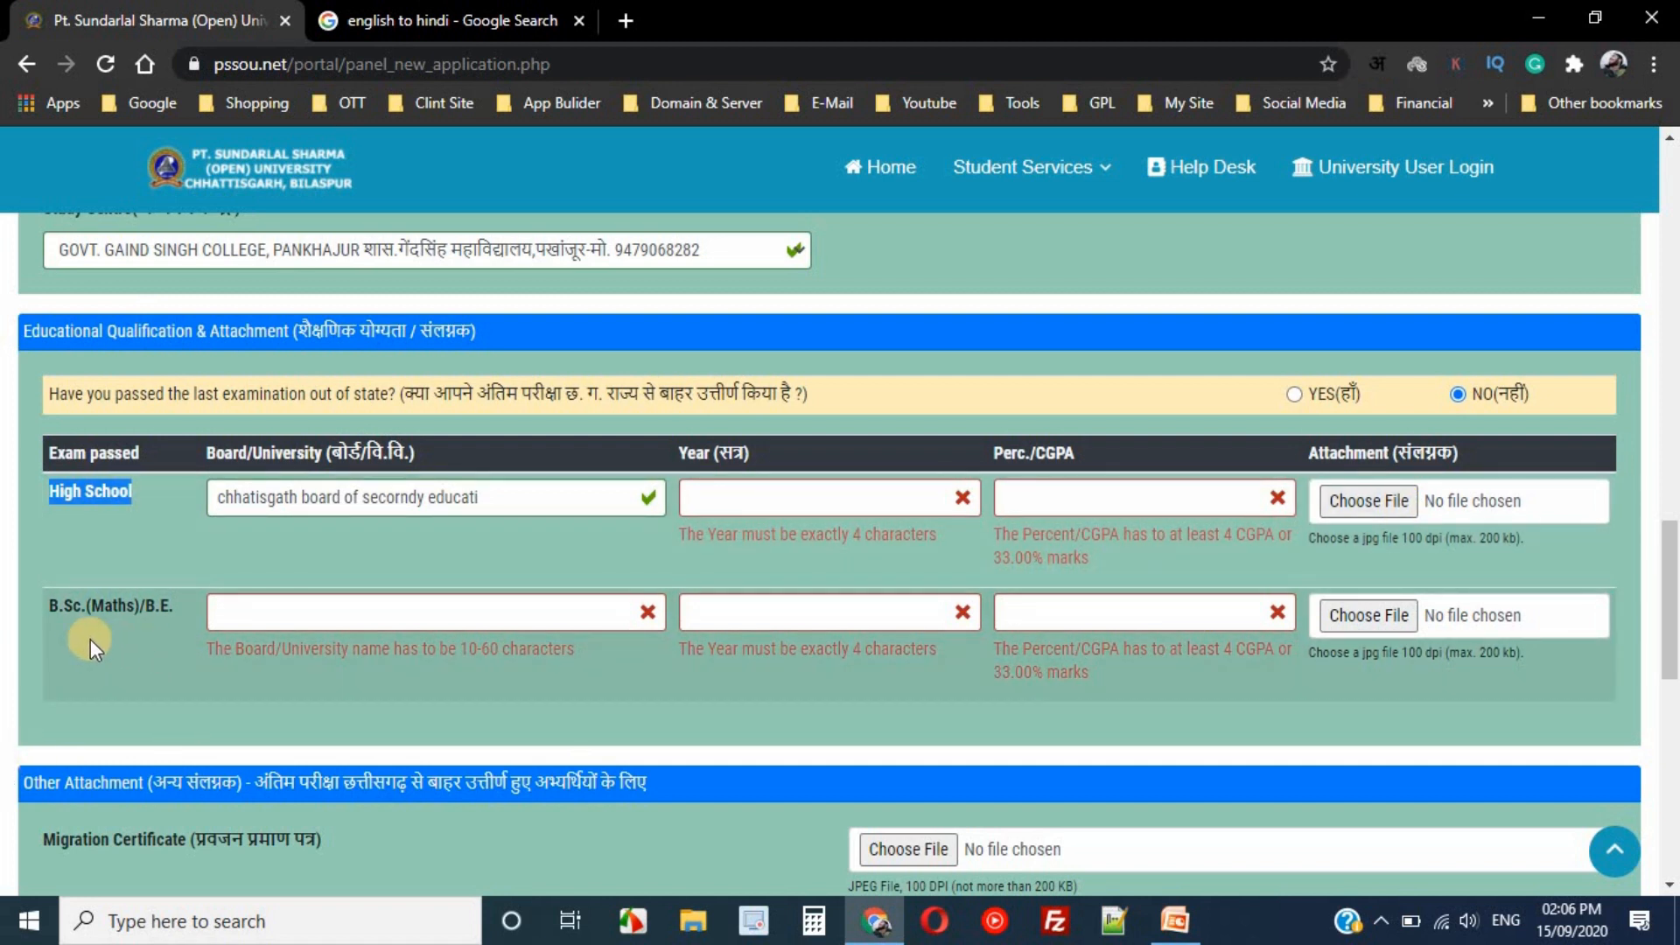
left_click(88, 607)
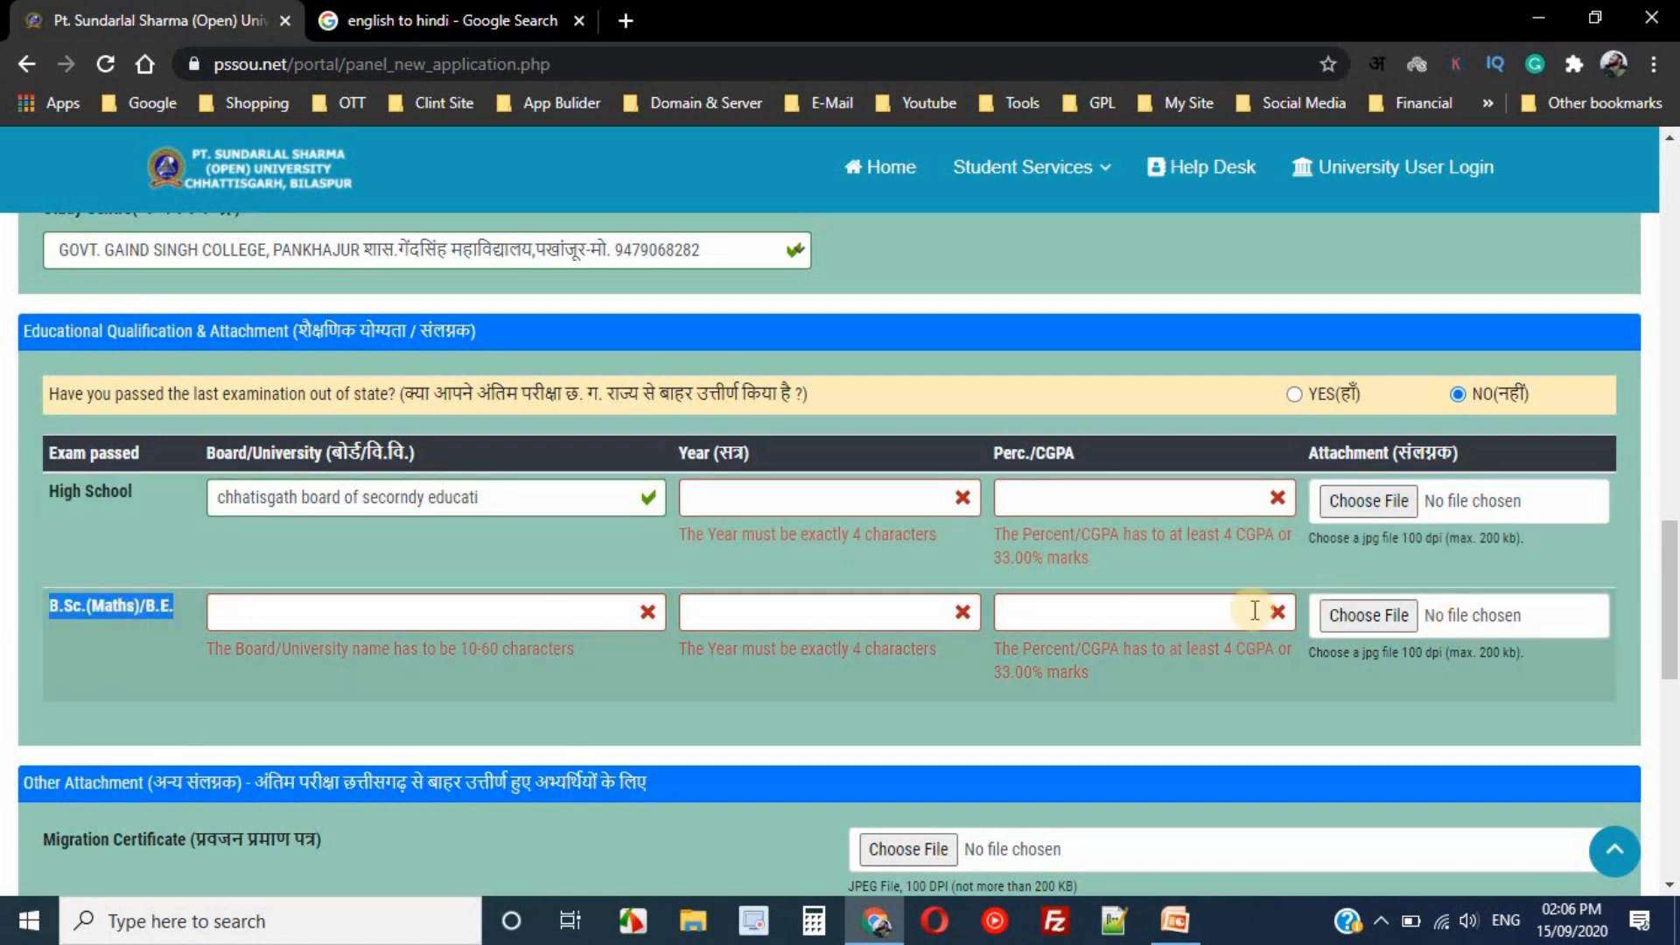
left_click_drag(1675, 568, 1675, 665)
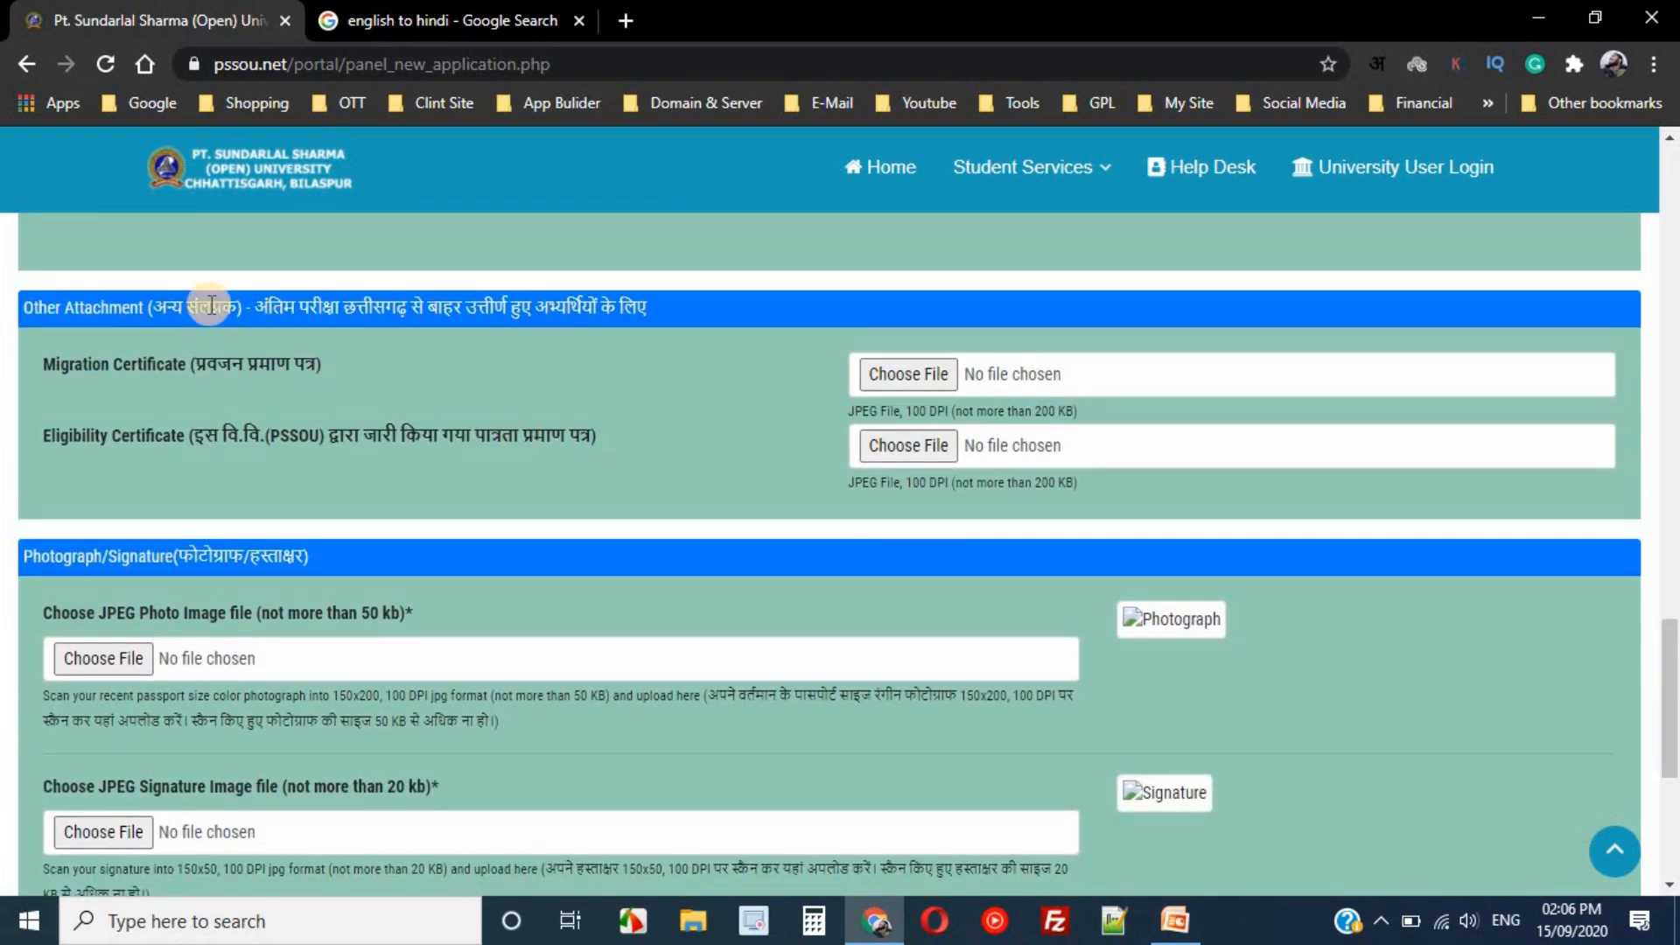
left_click(25, 307)
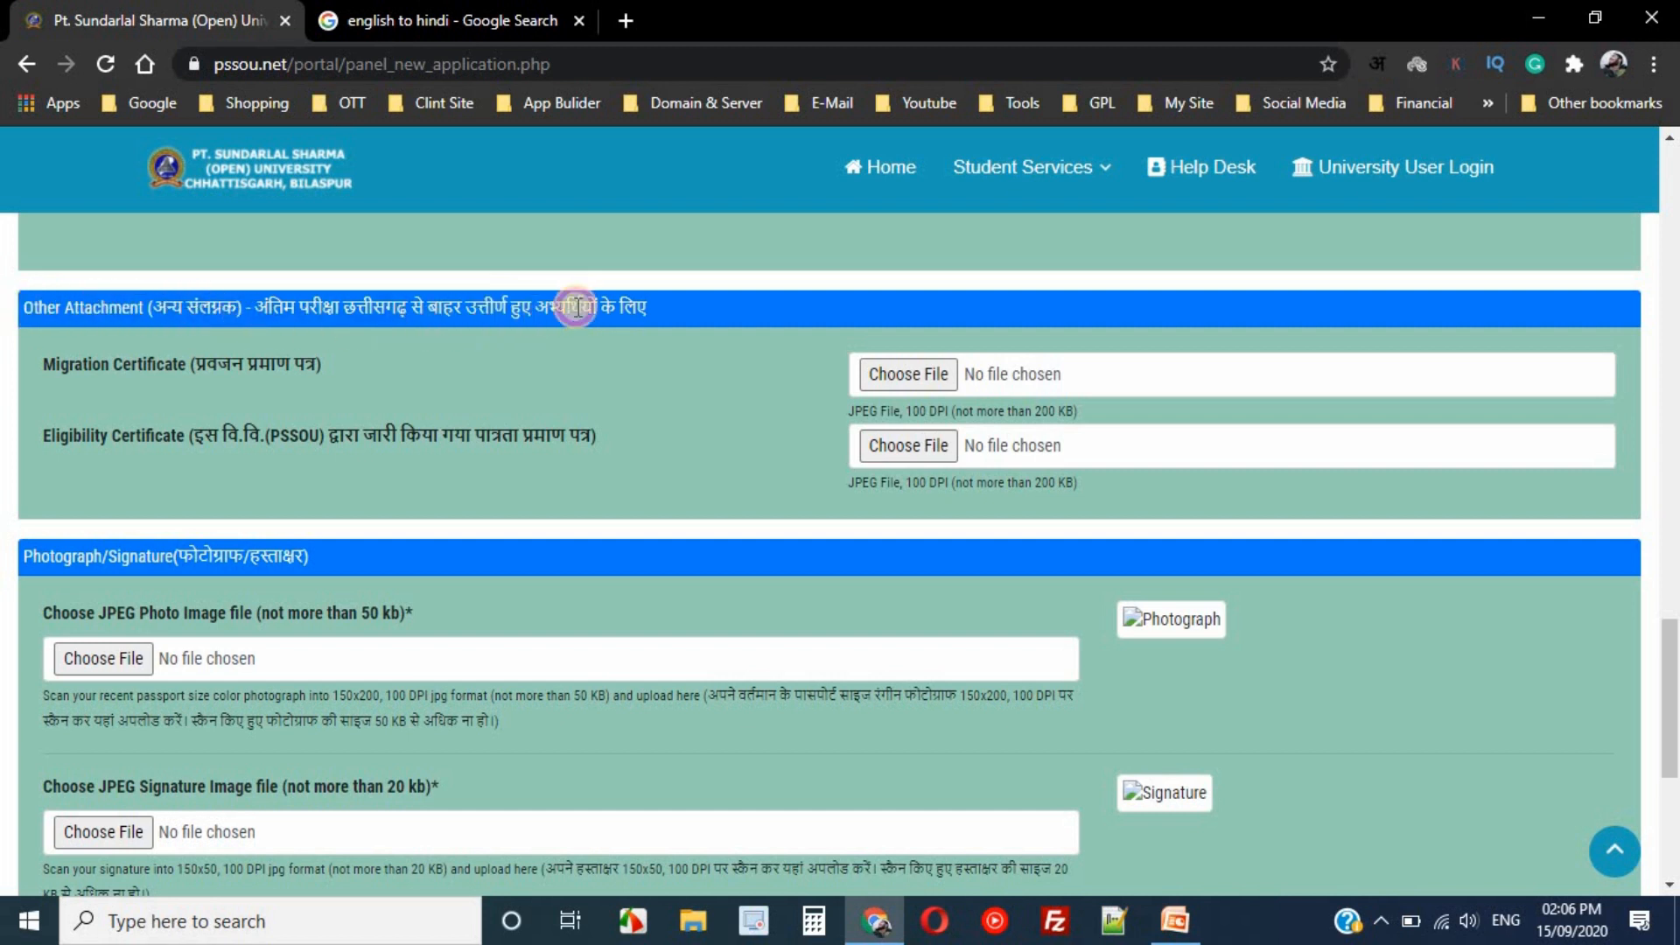
left_click(322, 322)
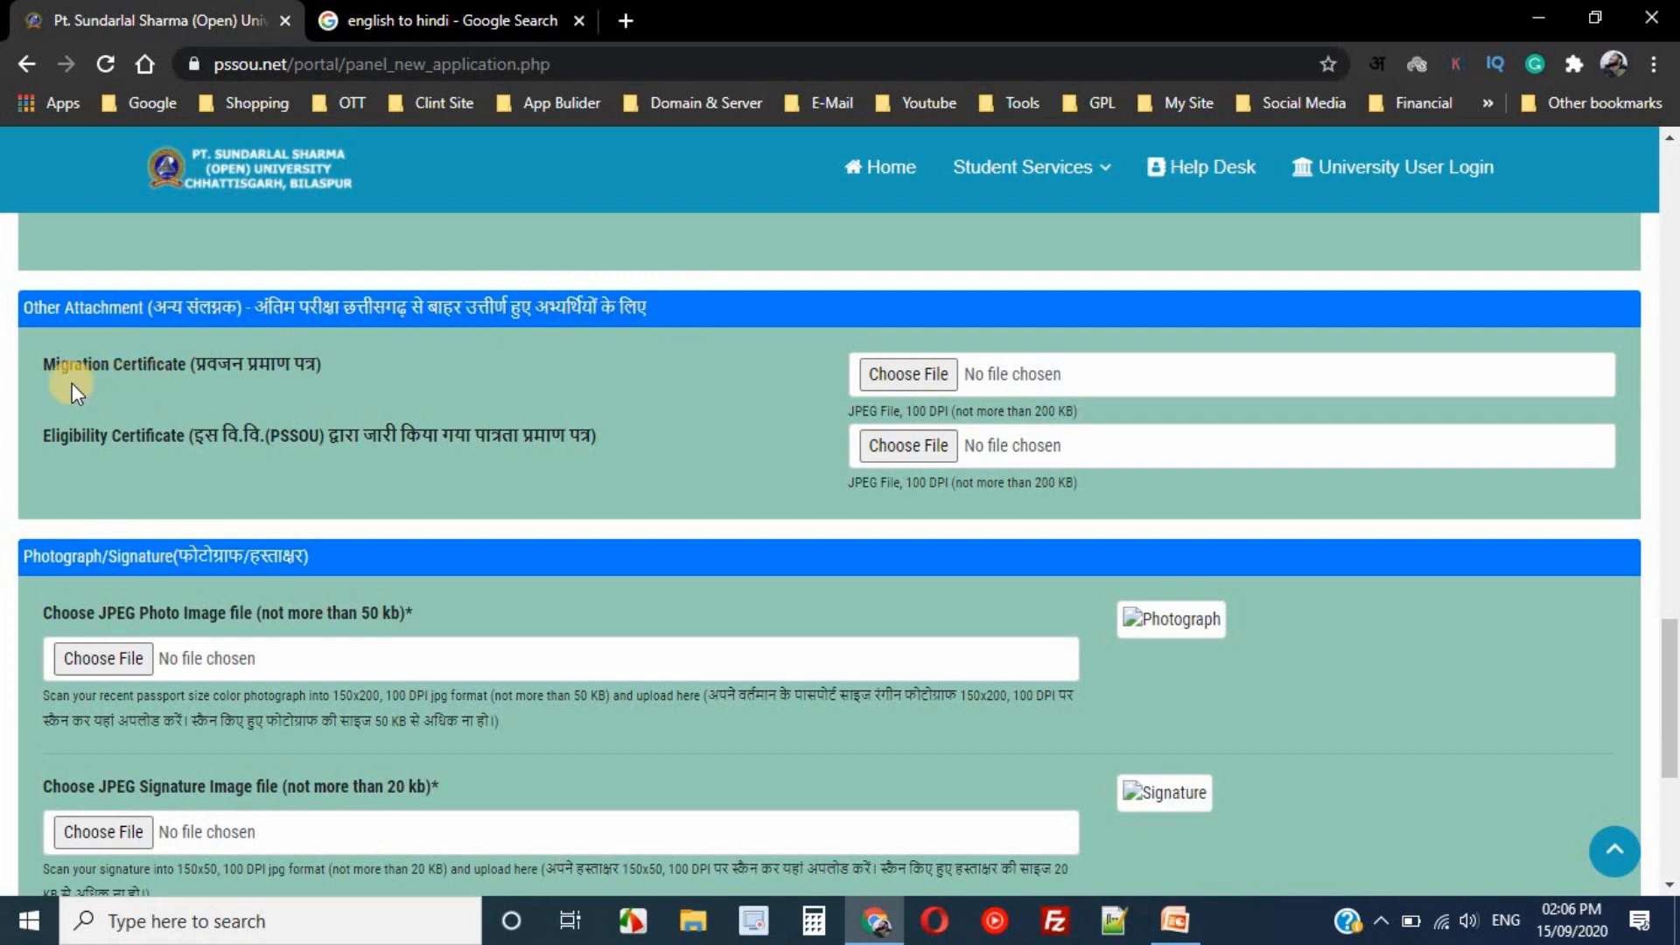
left_click_drag(121, 369, 505, 357)
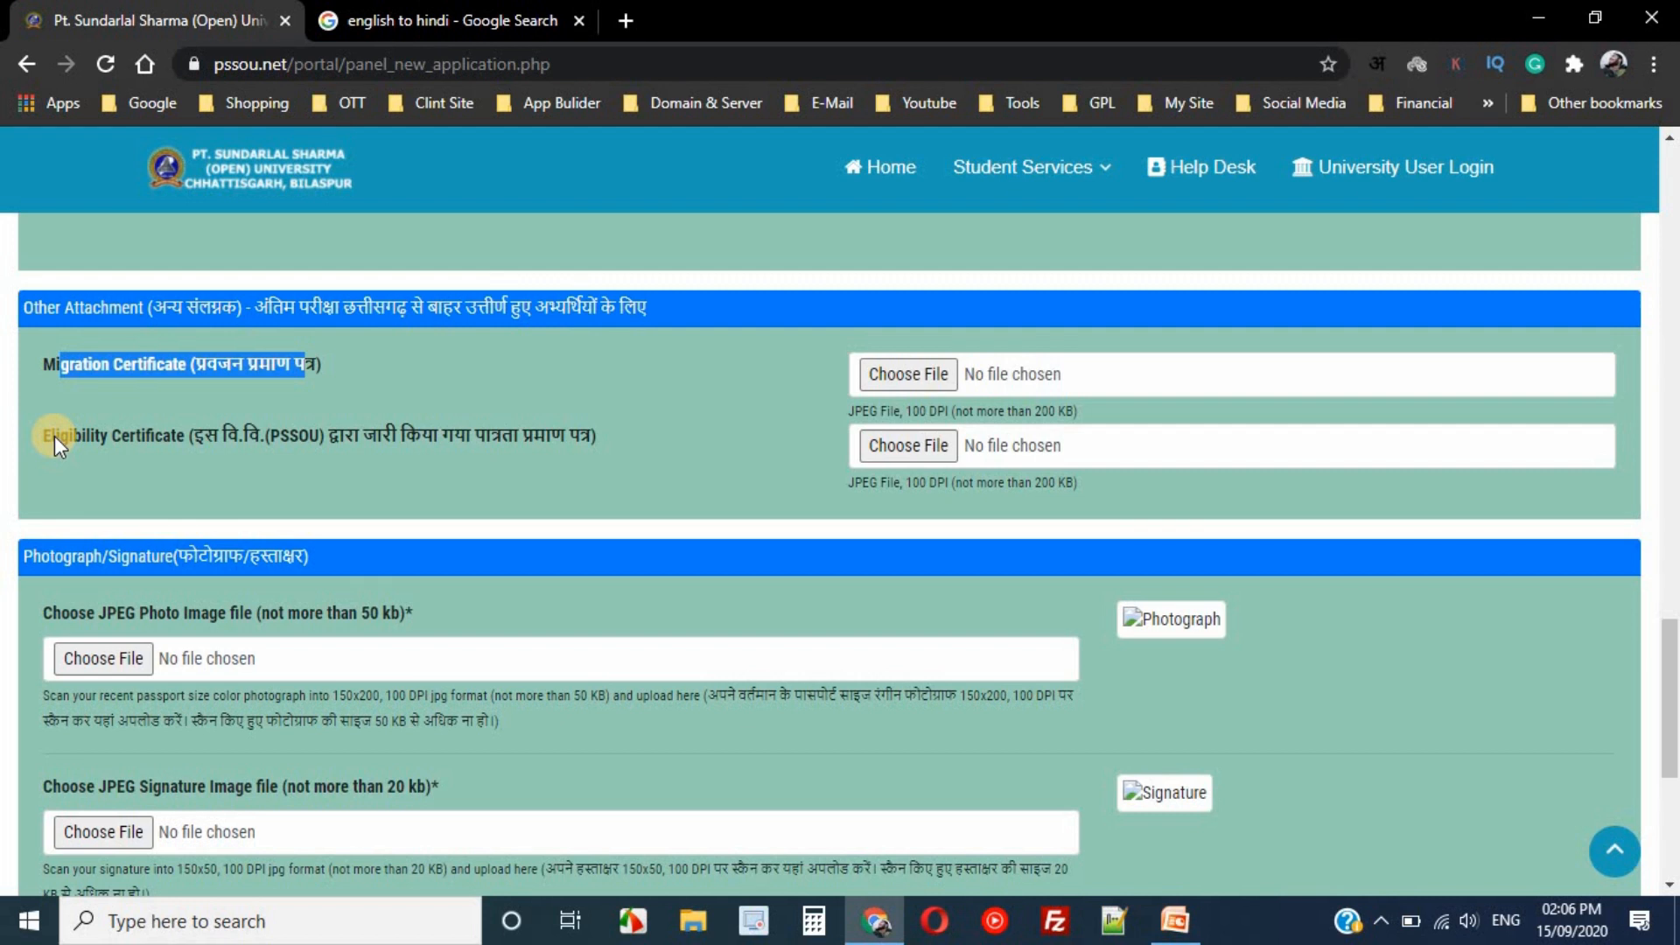
left_click_drag(55, 435, 217, 443)
left_click(217, 443)
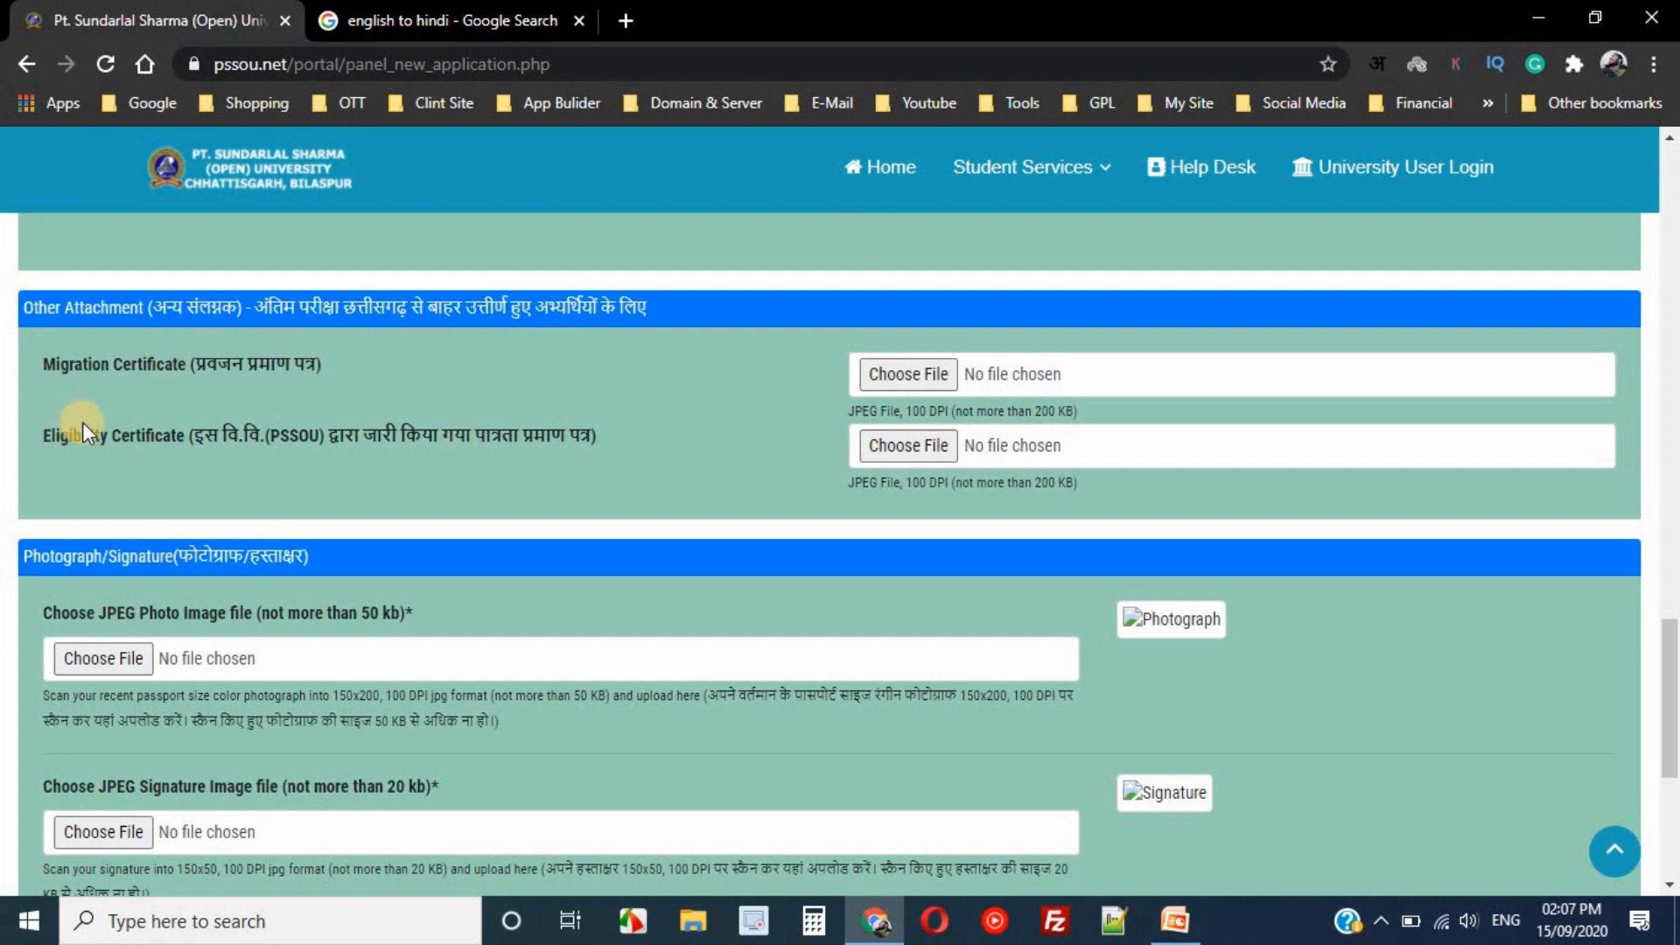
double_click(39, 366)
left_click_drag(123, 362, 163, 362)
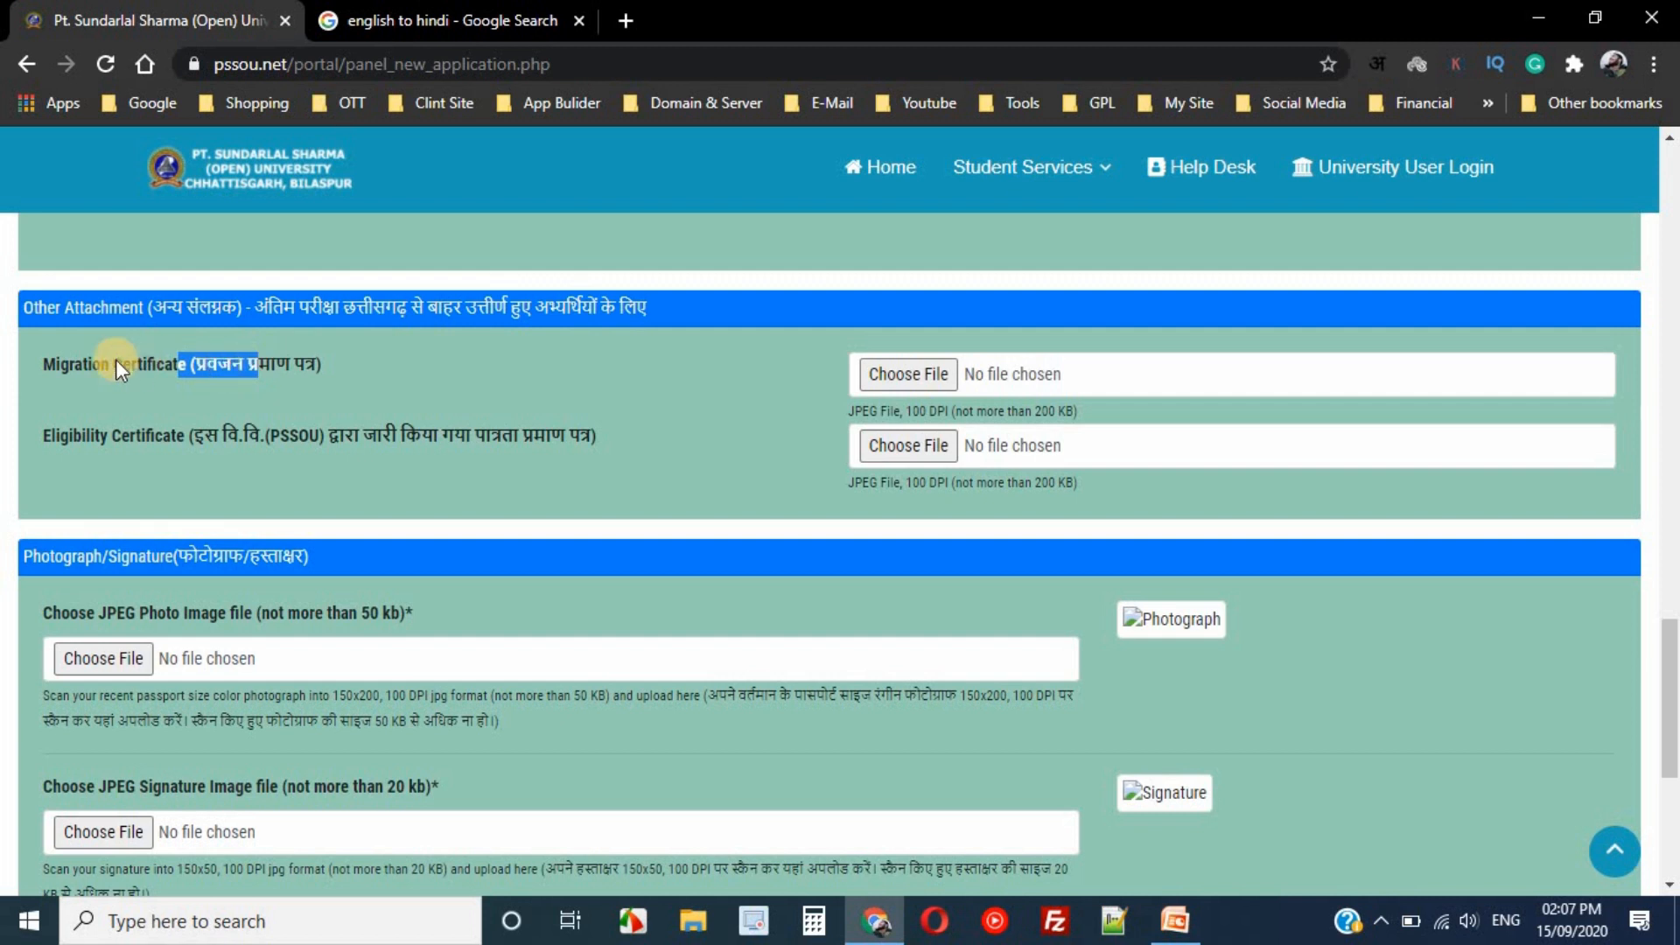
left_click_drag(75, 439, 220, 432)
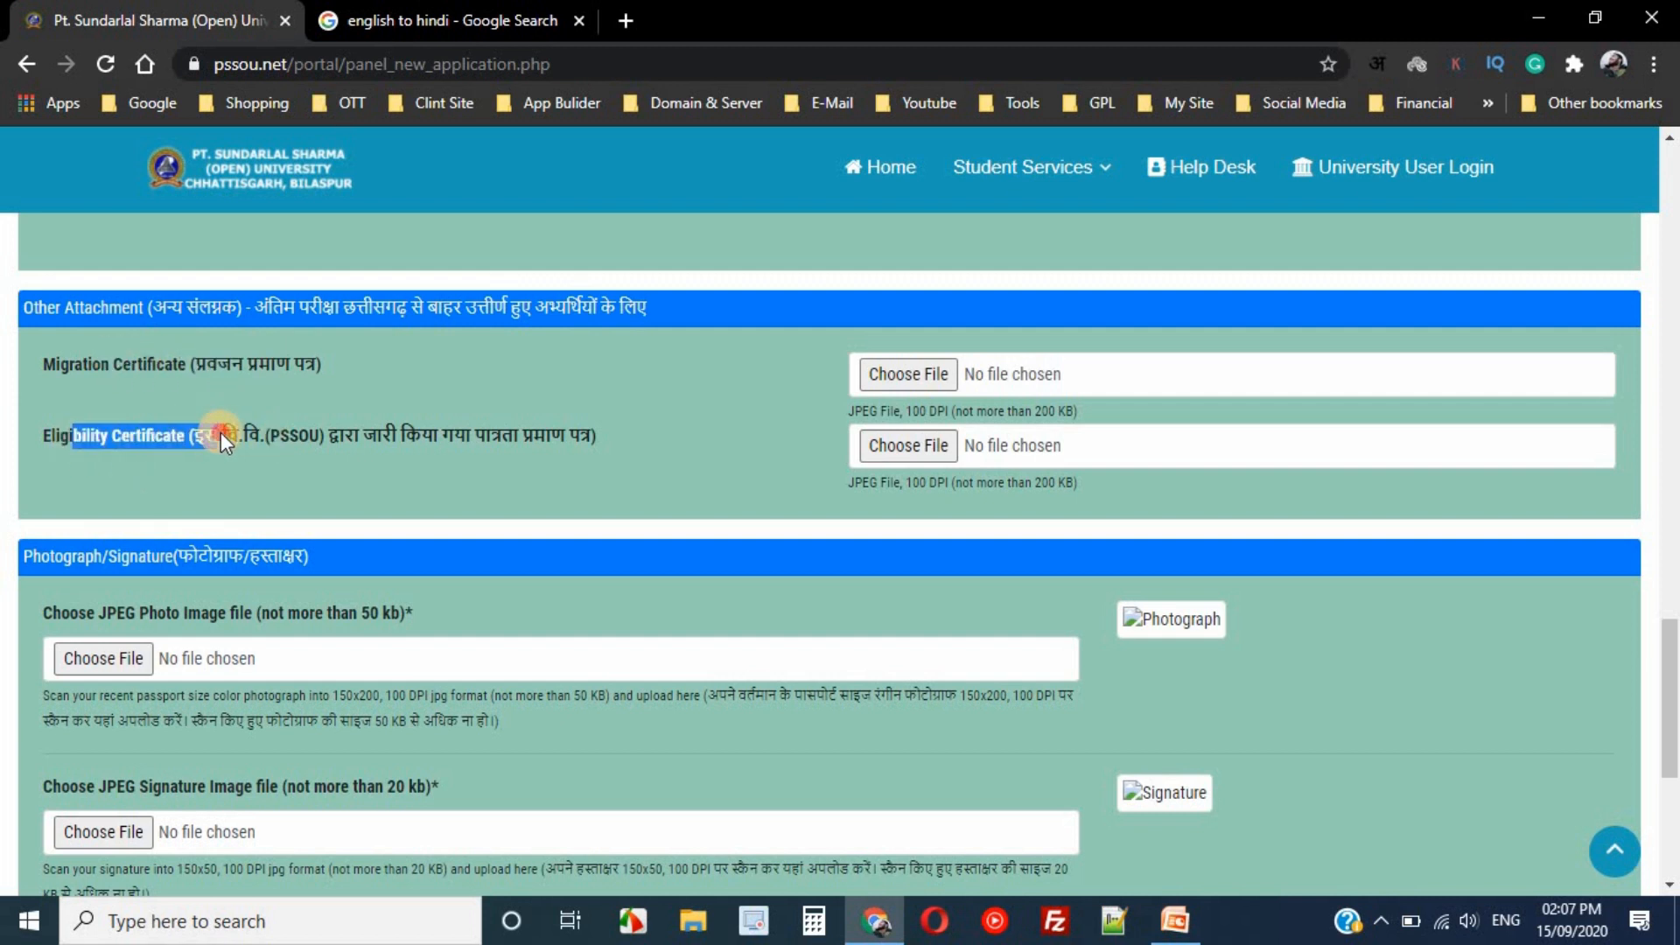
left_click(382, 433)
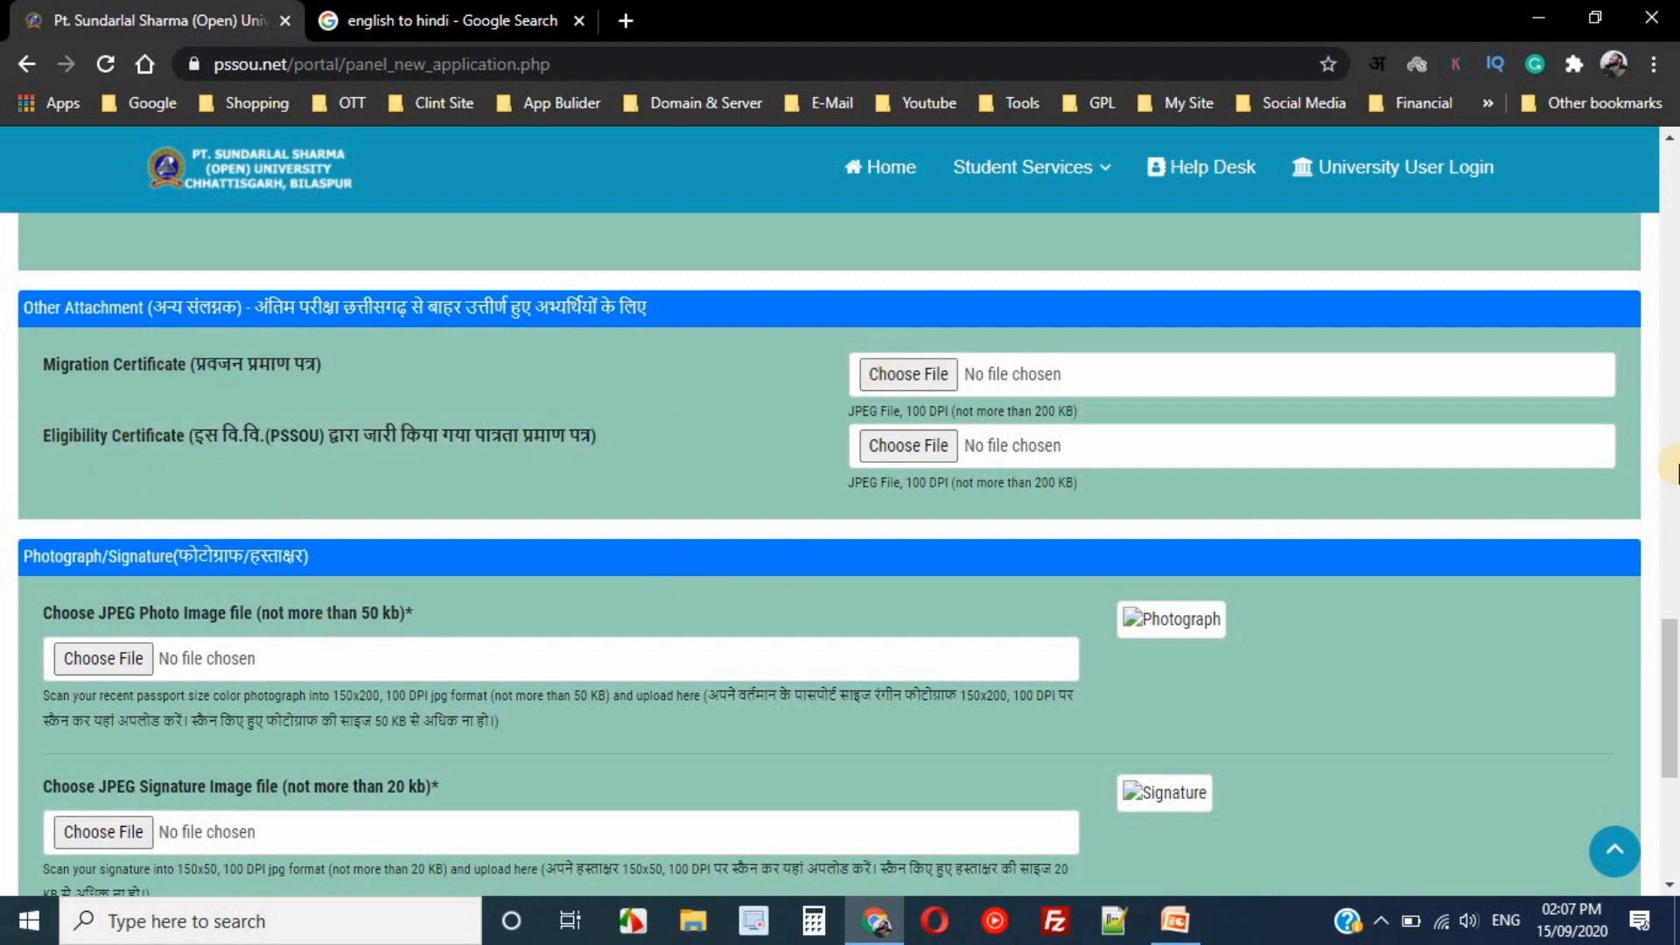
left_click_drag(1673, 713, 1672, 766)
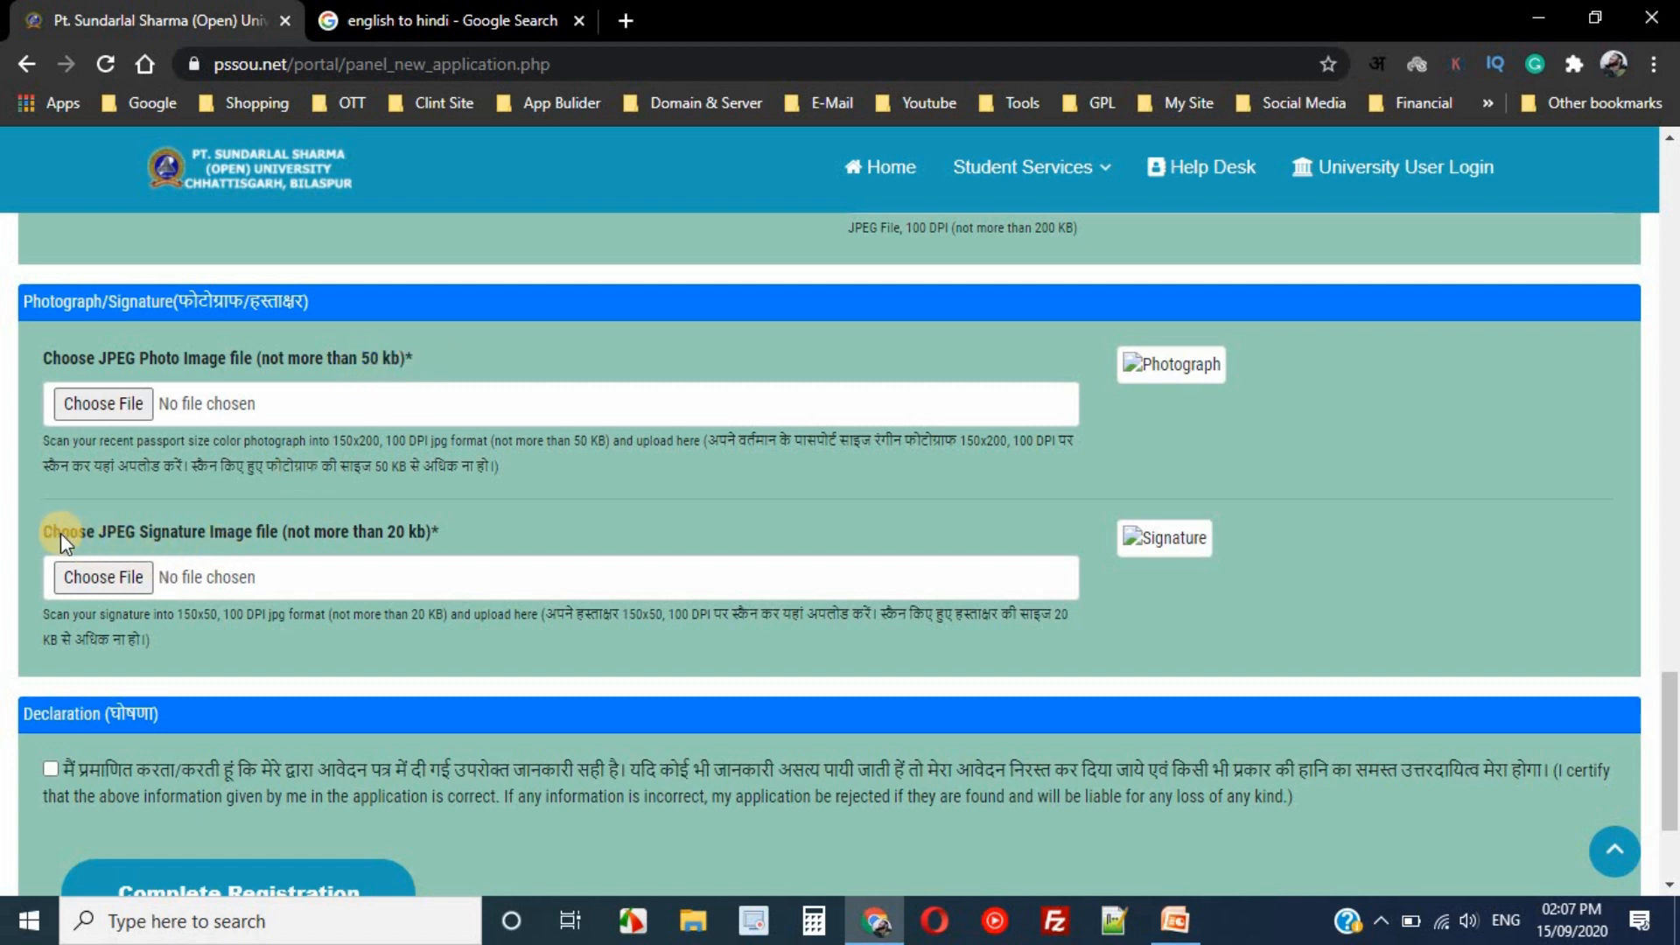
- Tick the Declaration checkbox below the signature upload section
left_click_drag(49, 532, 469, 533)
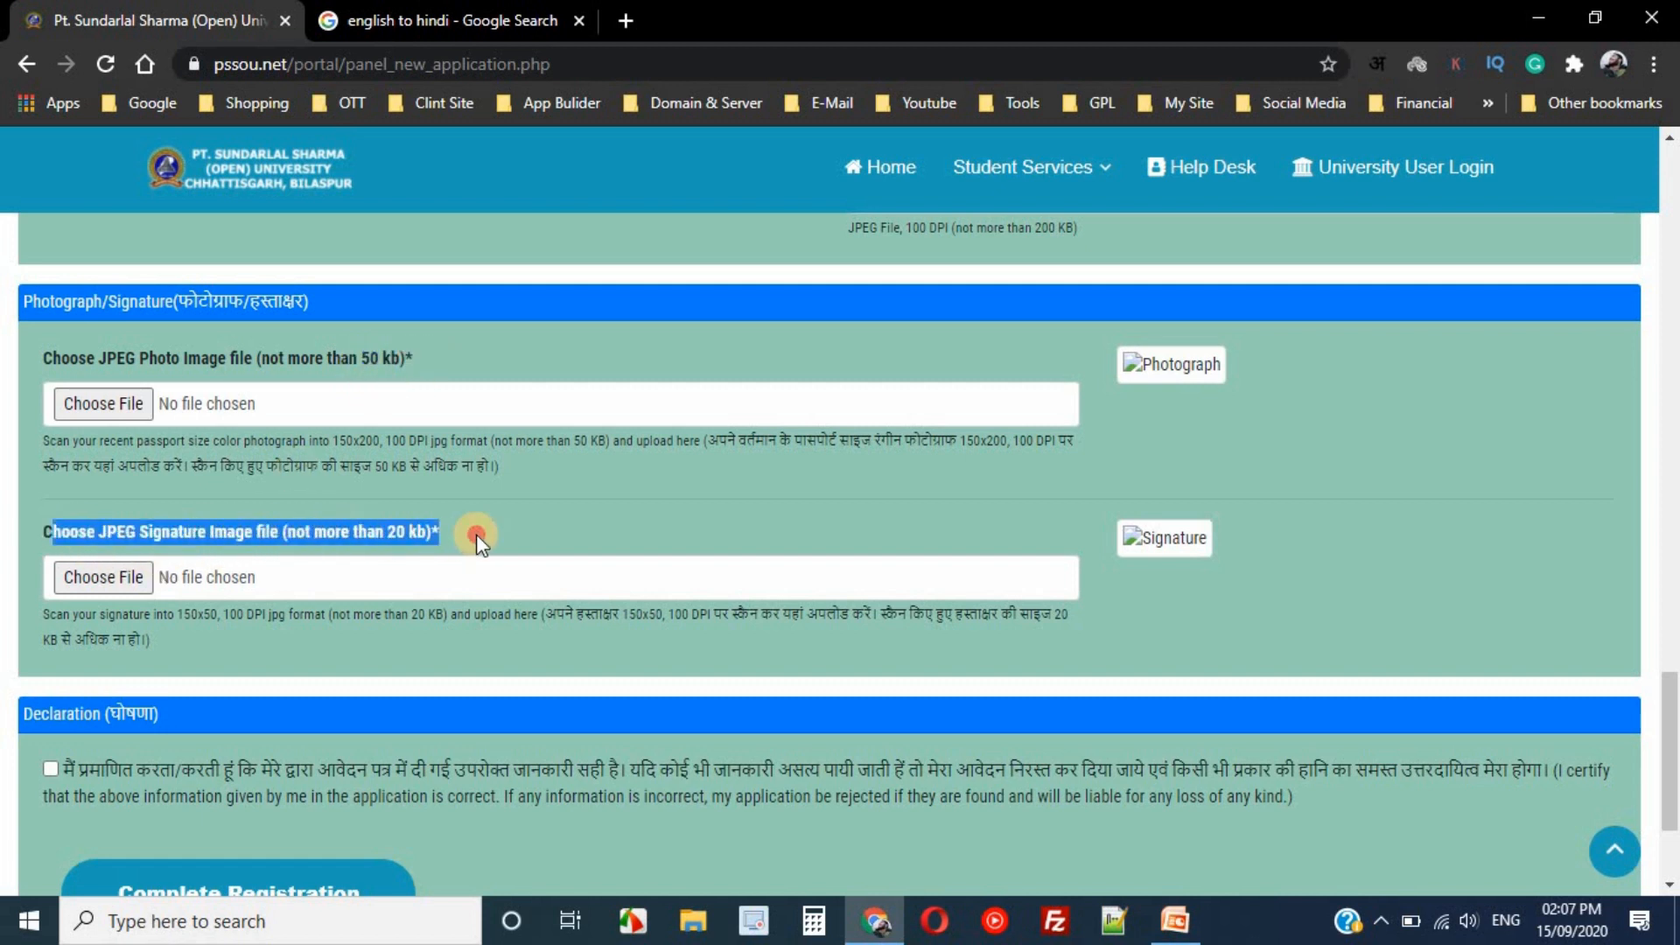
triple_click(476, 534)
scroll(1669, 752, "down", 3)
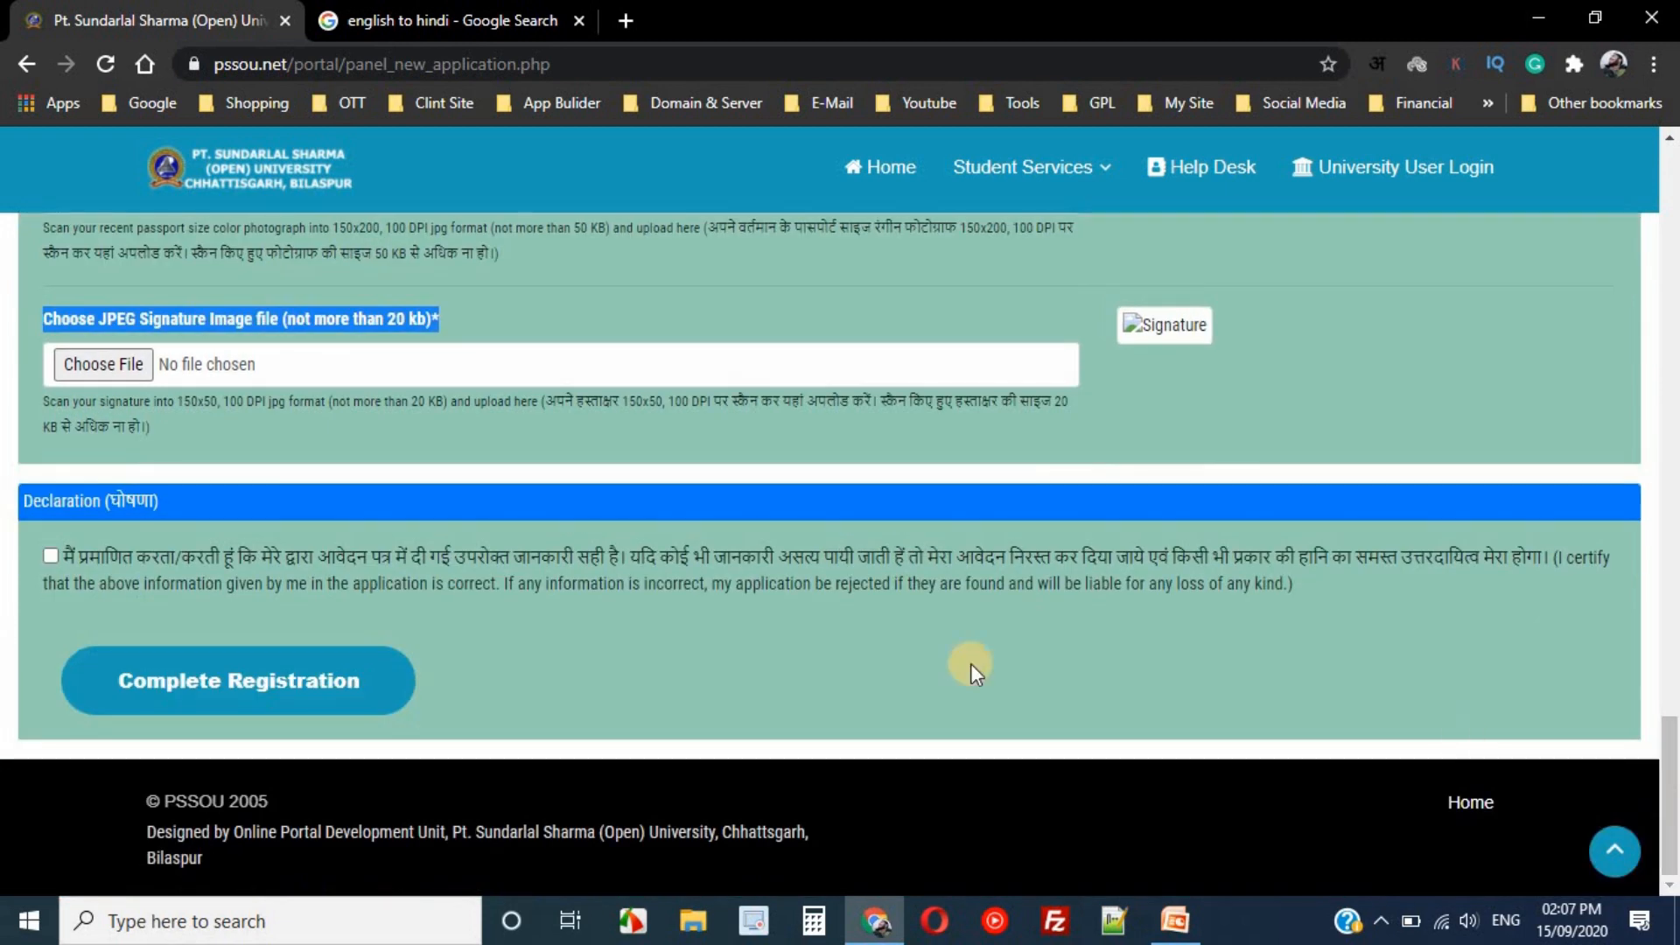
left_click(51, 557)
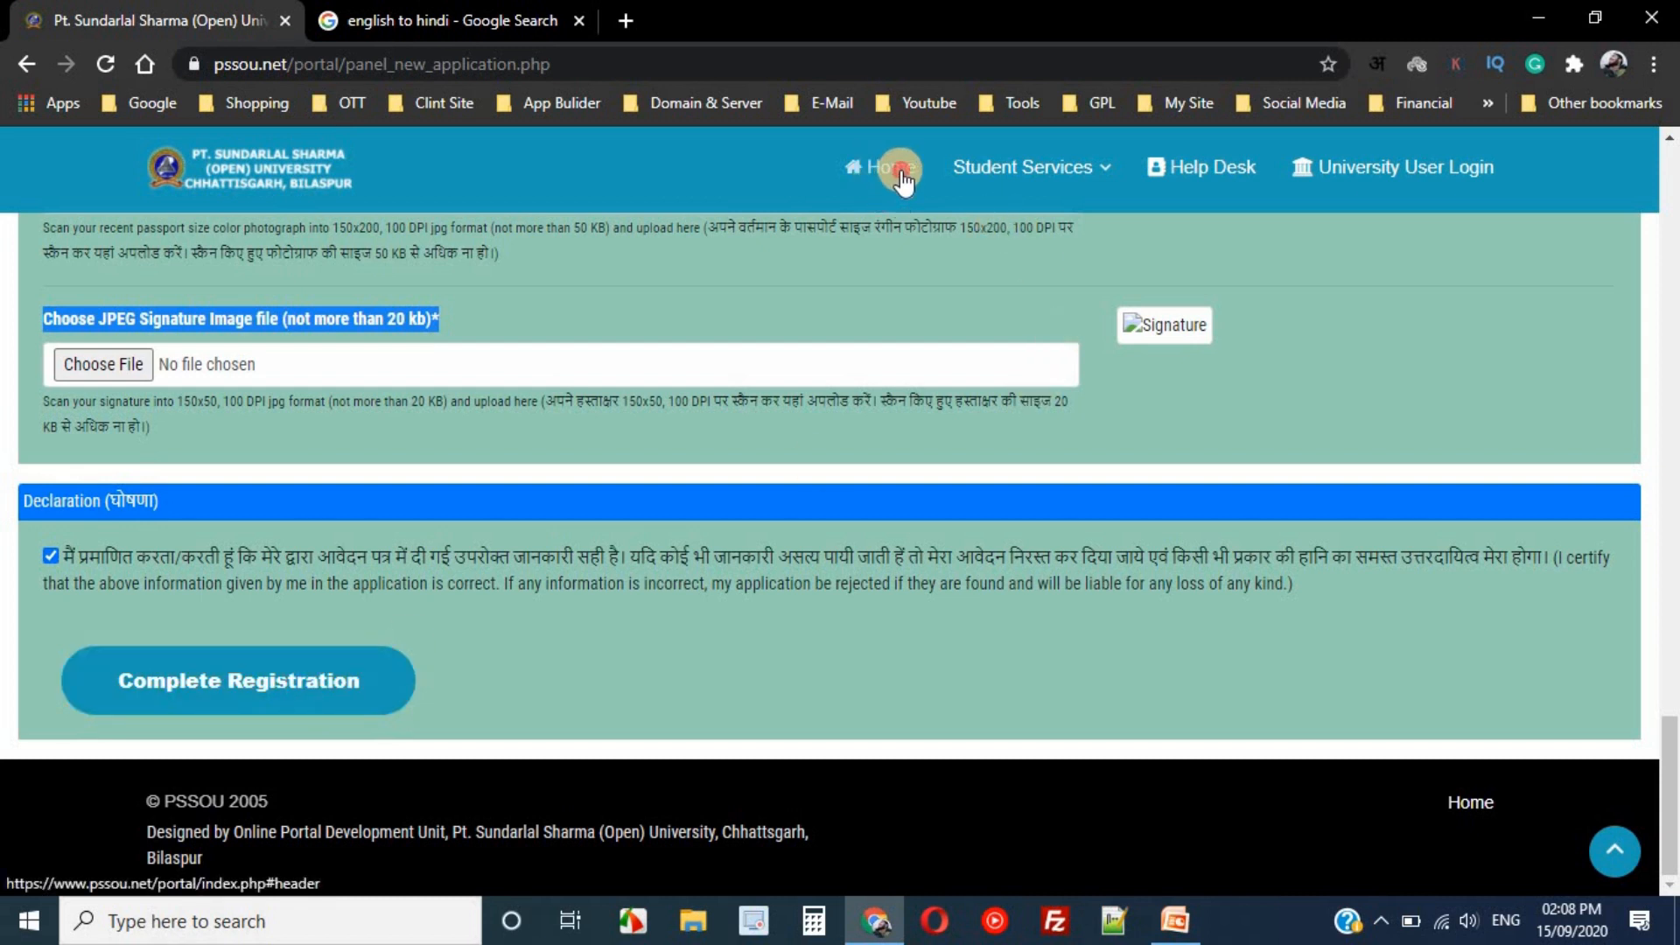
- Go back to the homepage and open Check Application Status from the Check Your Application section
left_click(876, 175)
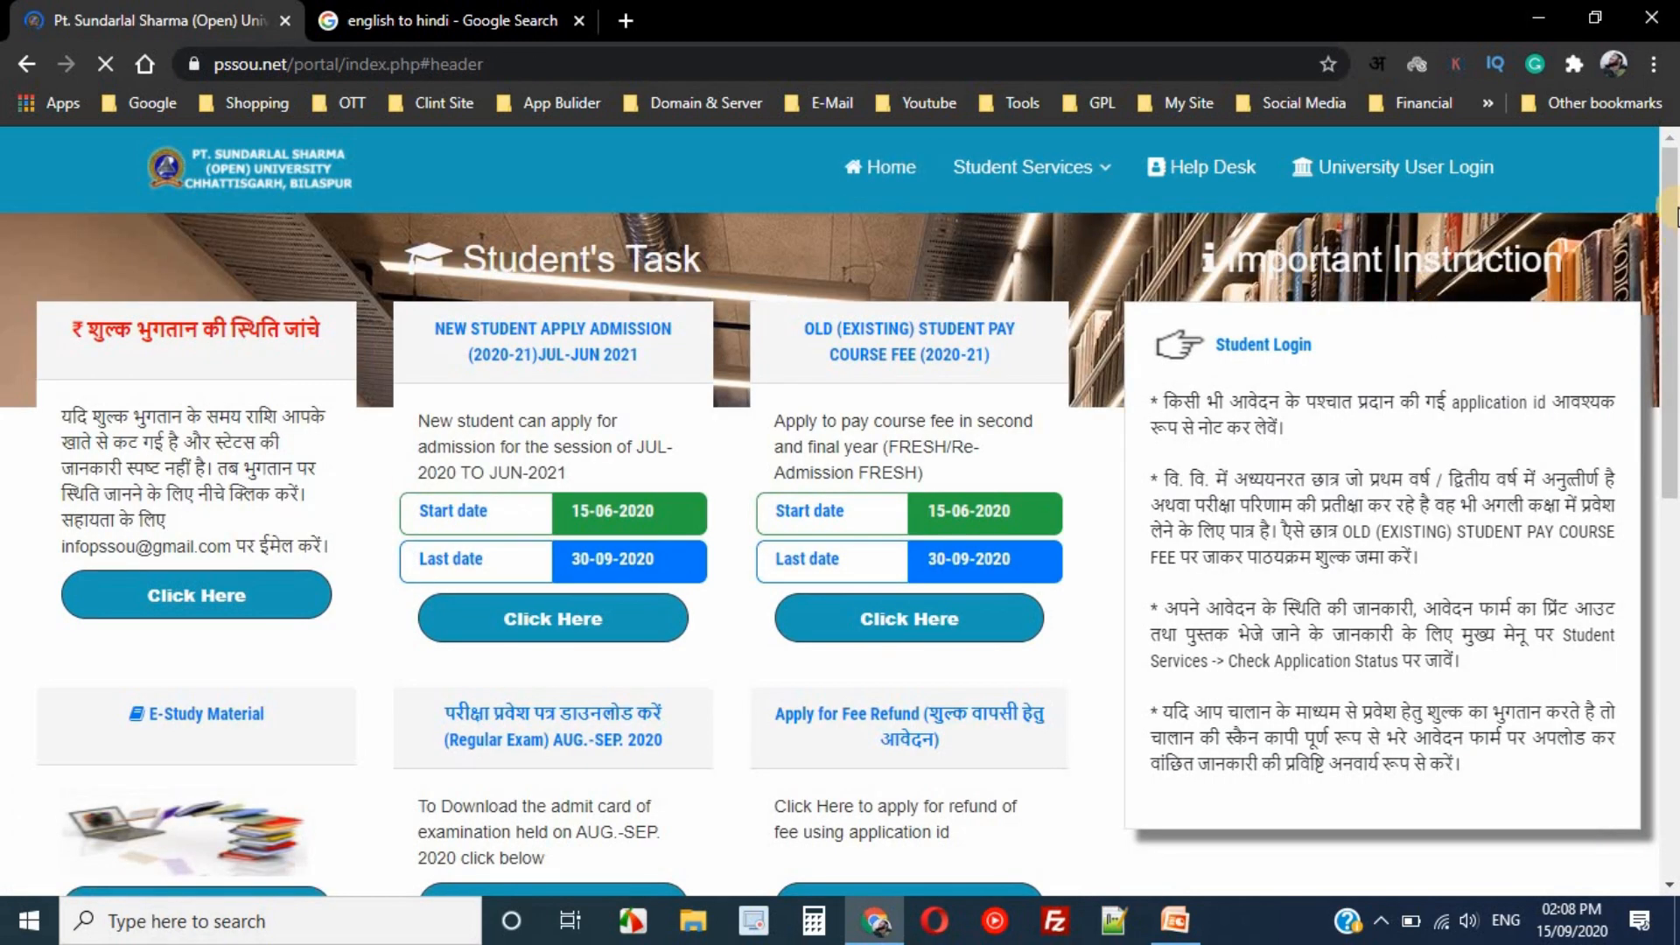
left_click_drag(1674, 209, 1675, 539)
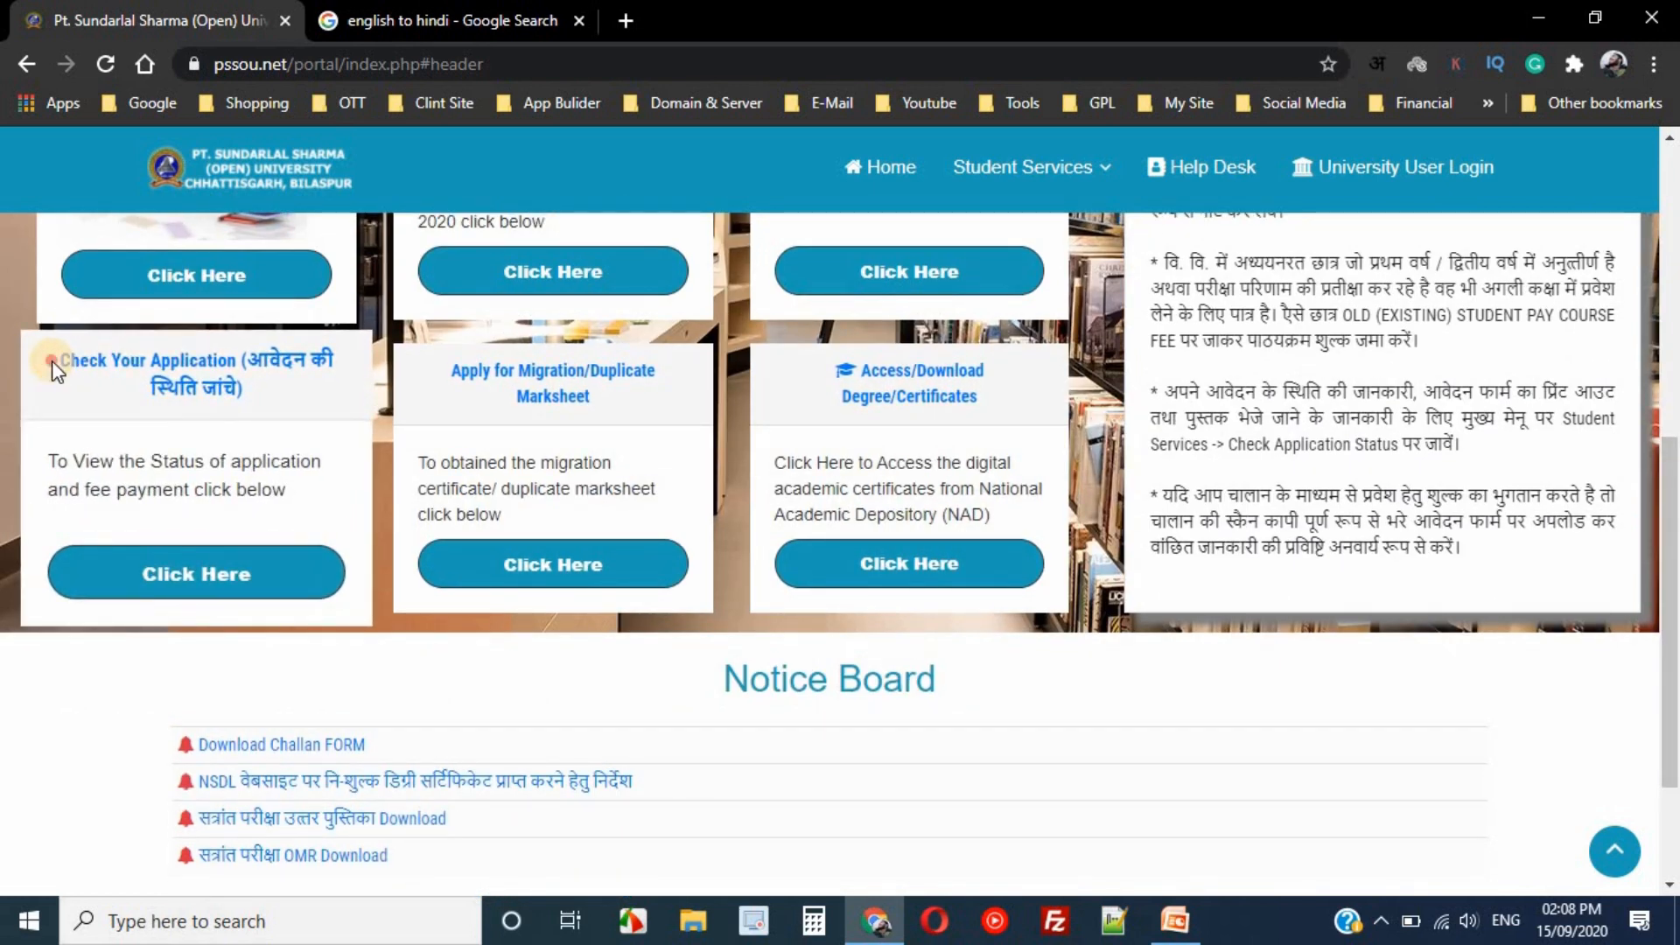
left_click_drag(53, 363, 282, 386)
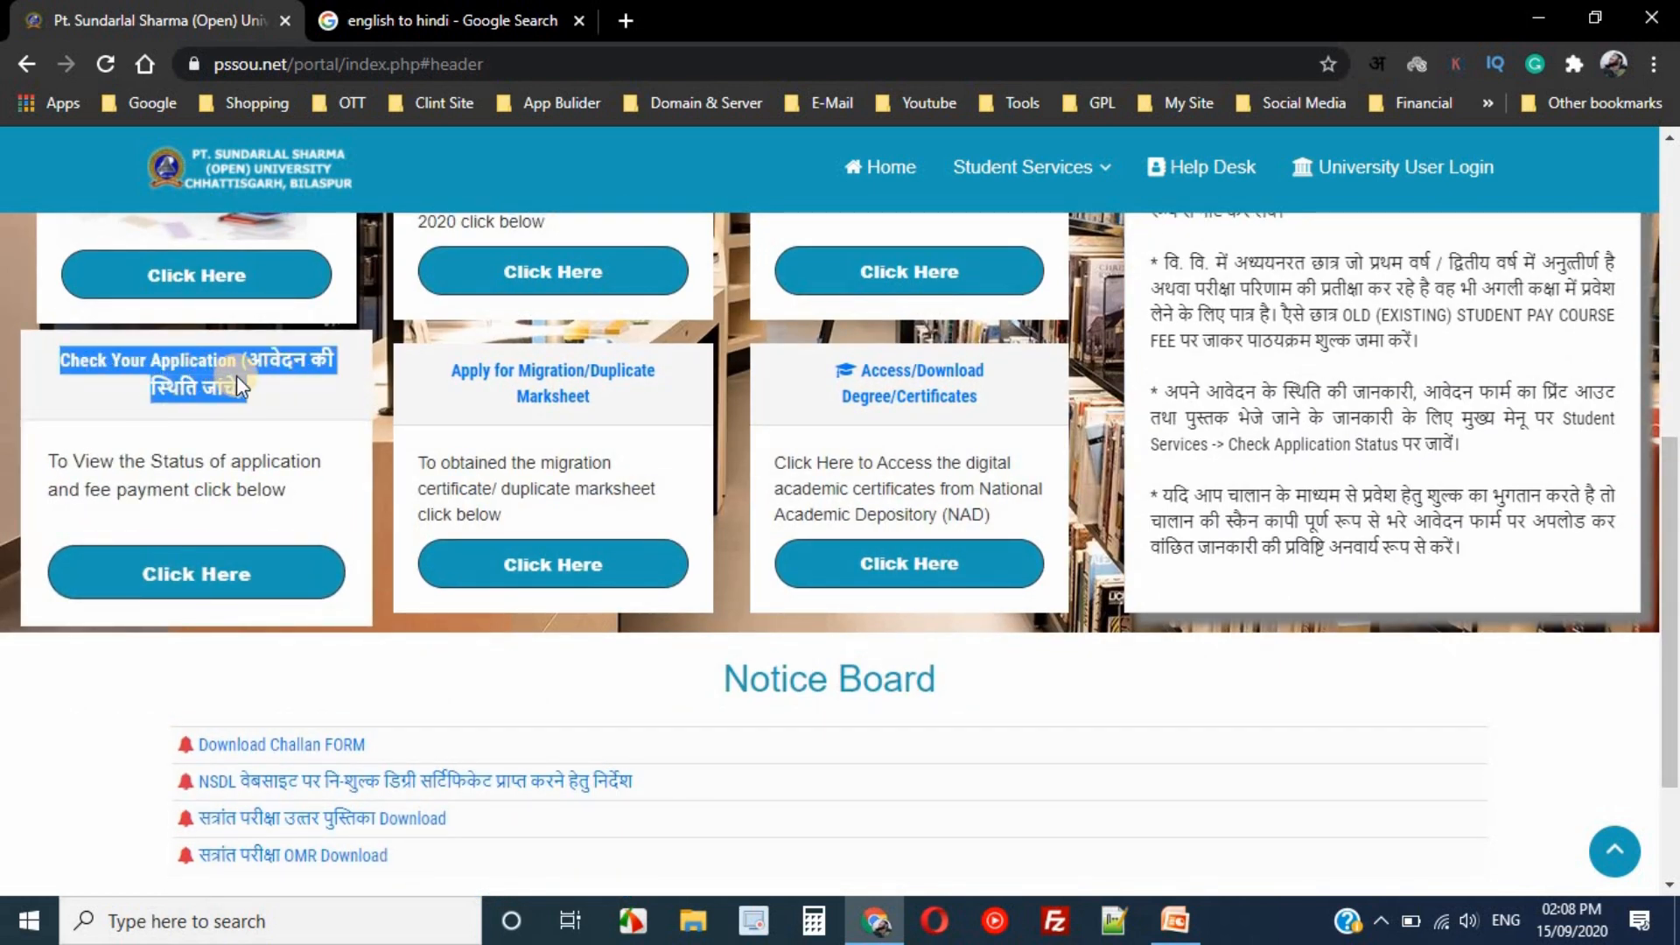
left_click(199, 579)
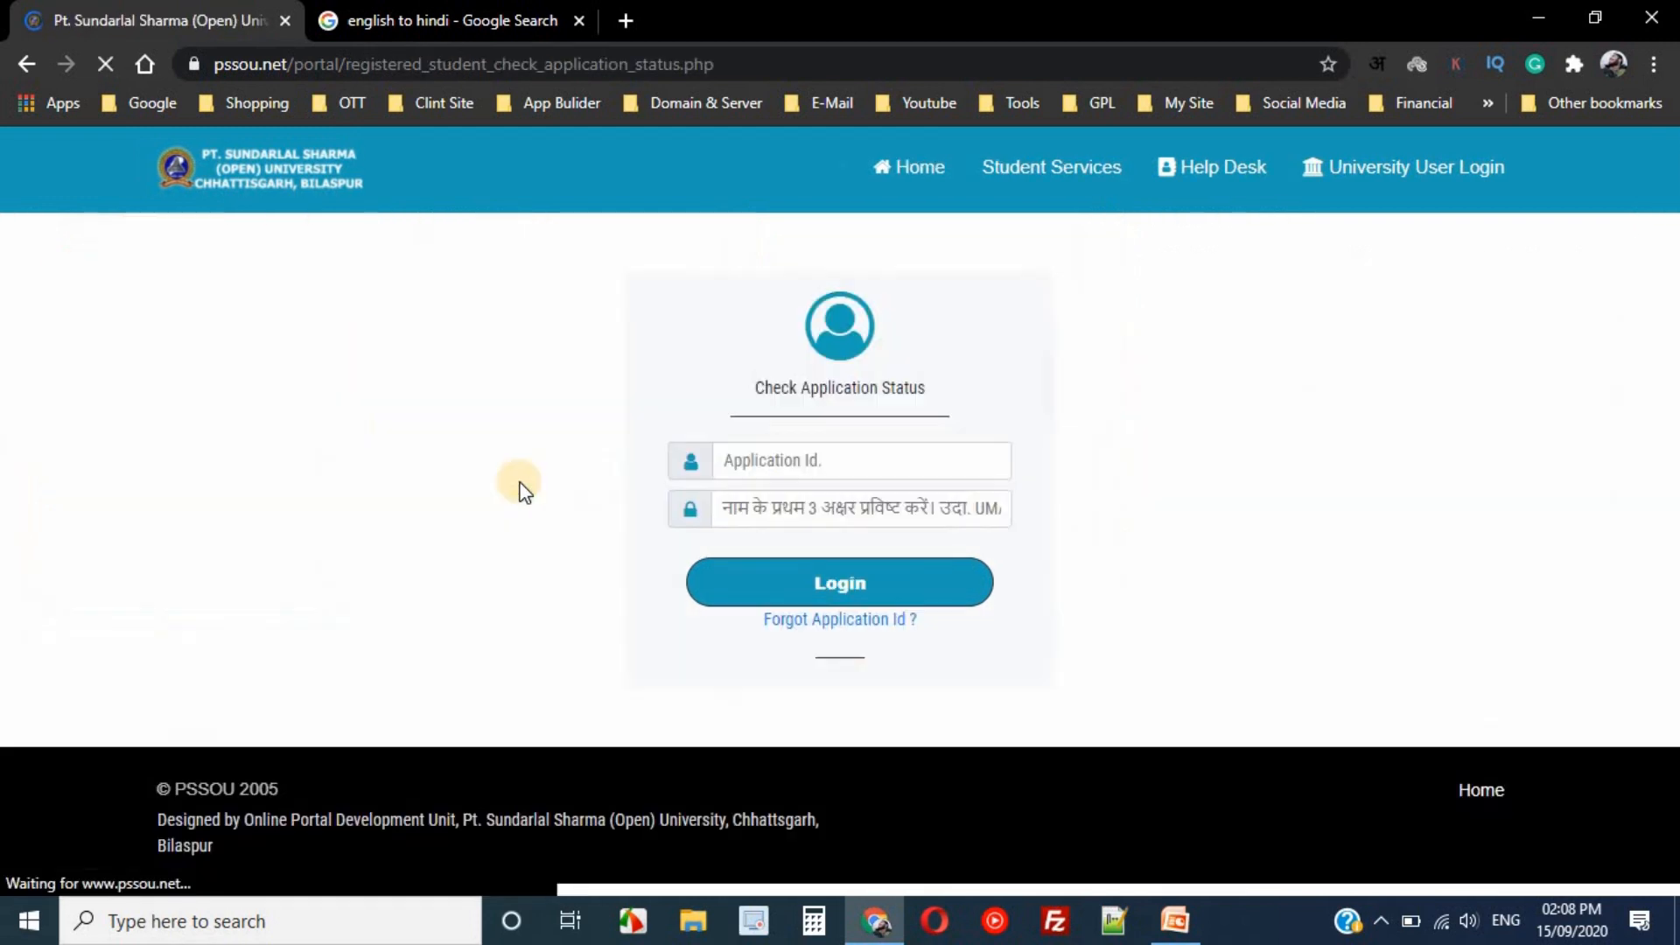
left_click(770, 459)
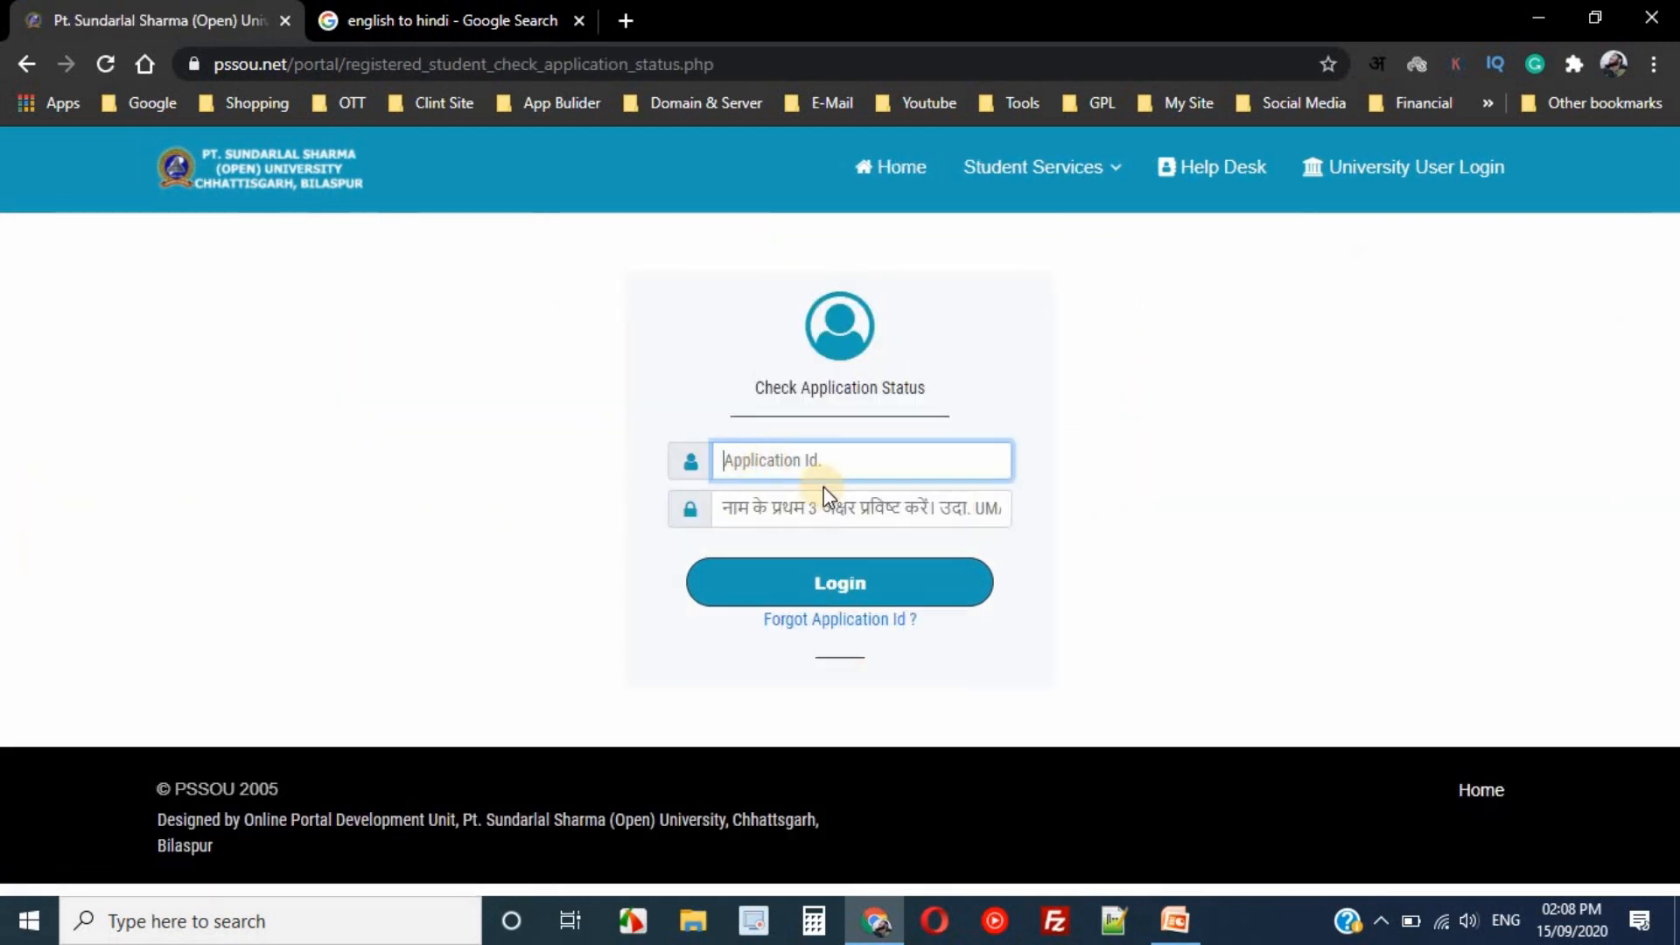
left_click(740, 513)
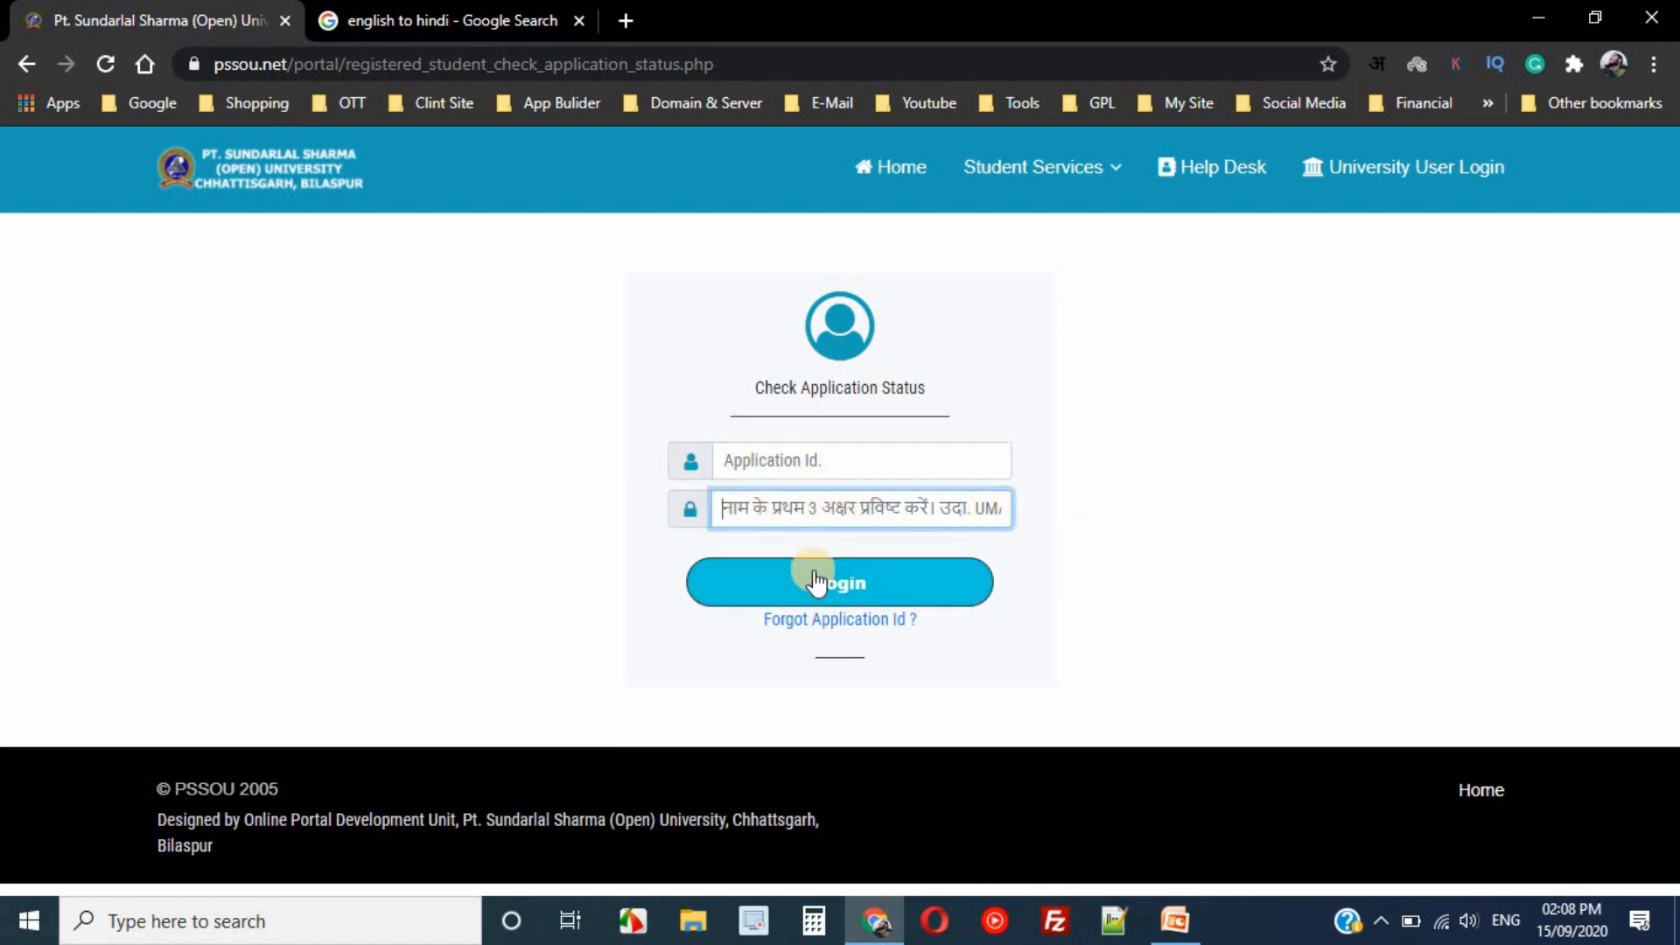
left_click(805, 461)
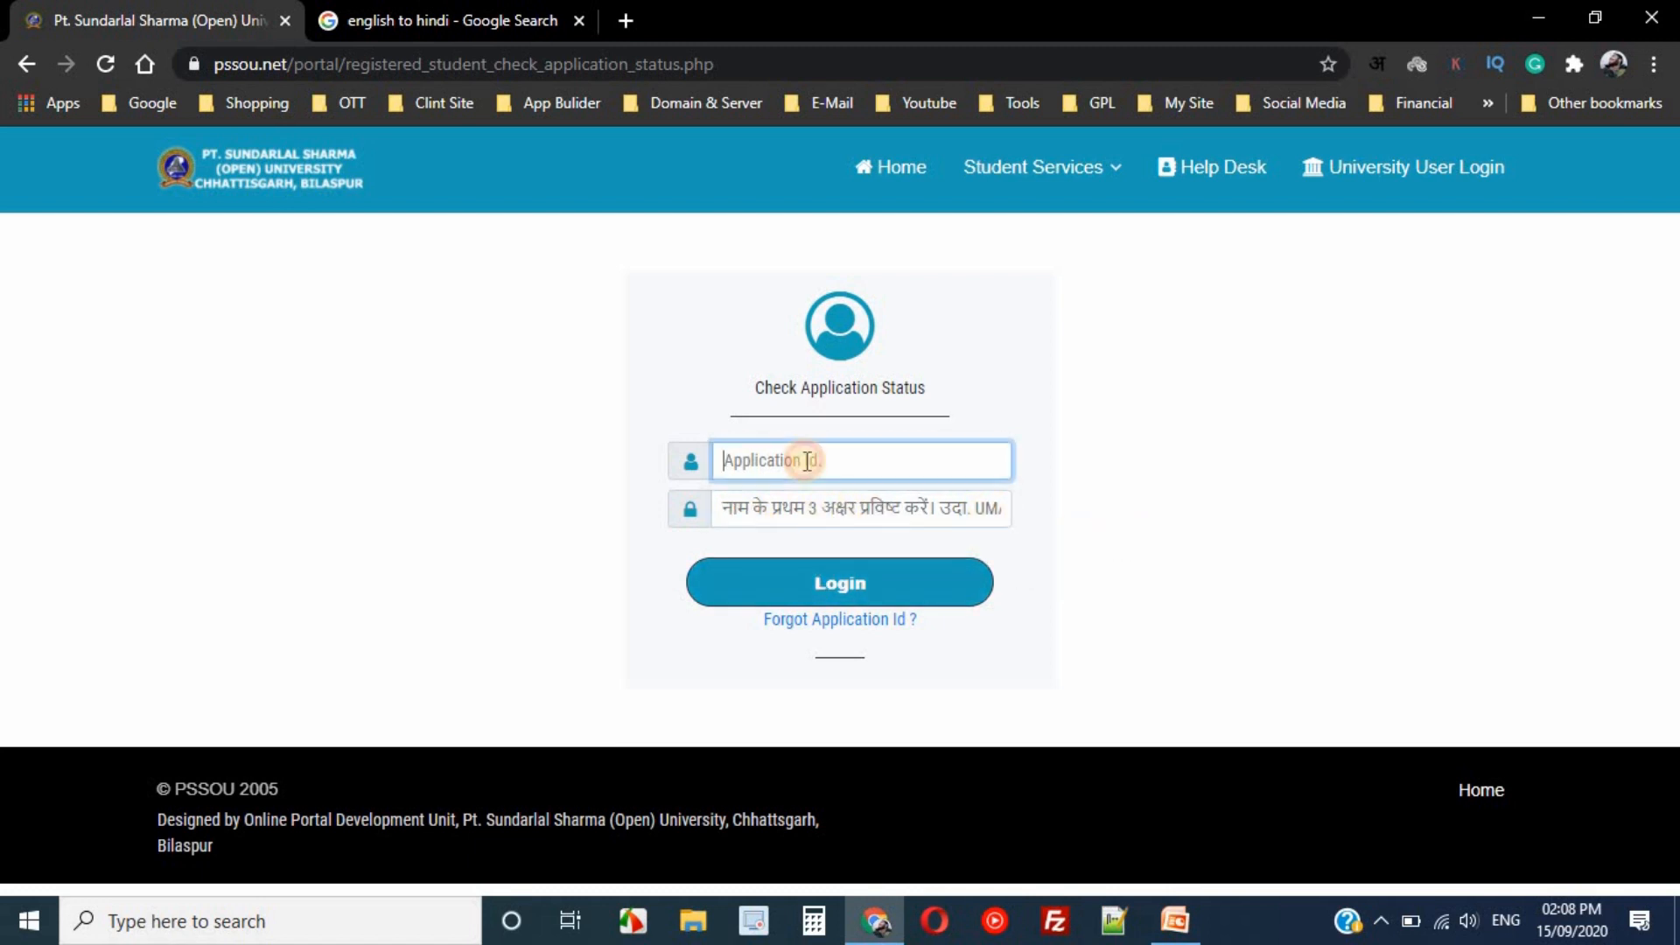
left_click(800, 510)
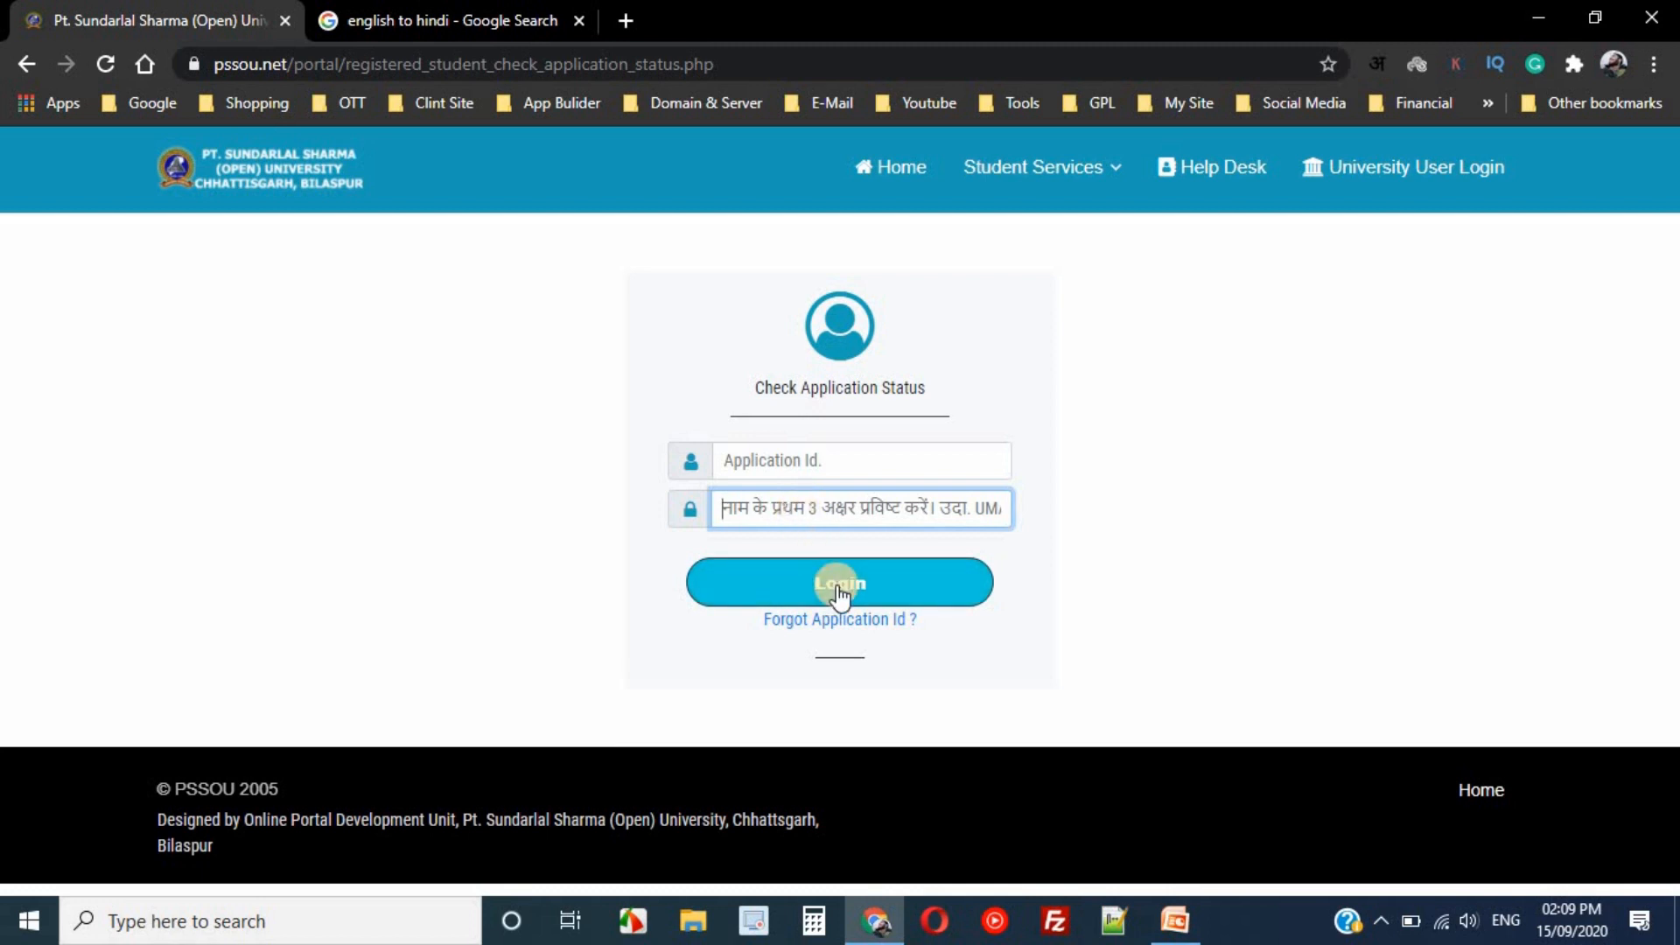
left_click(800, 462)
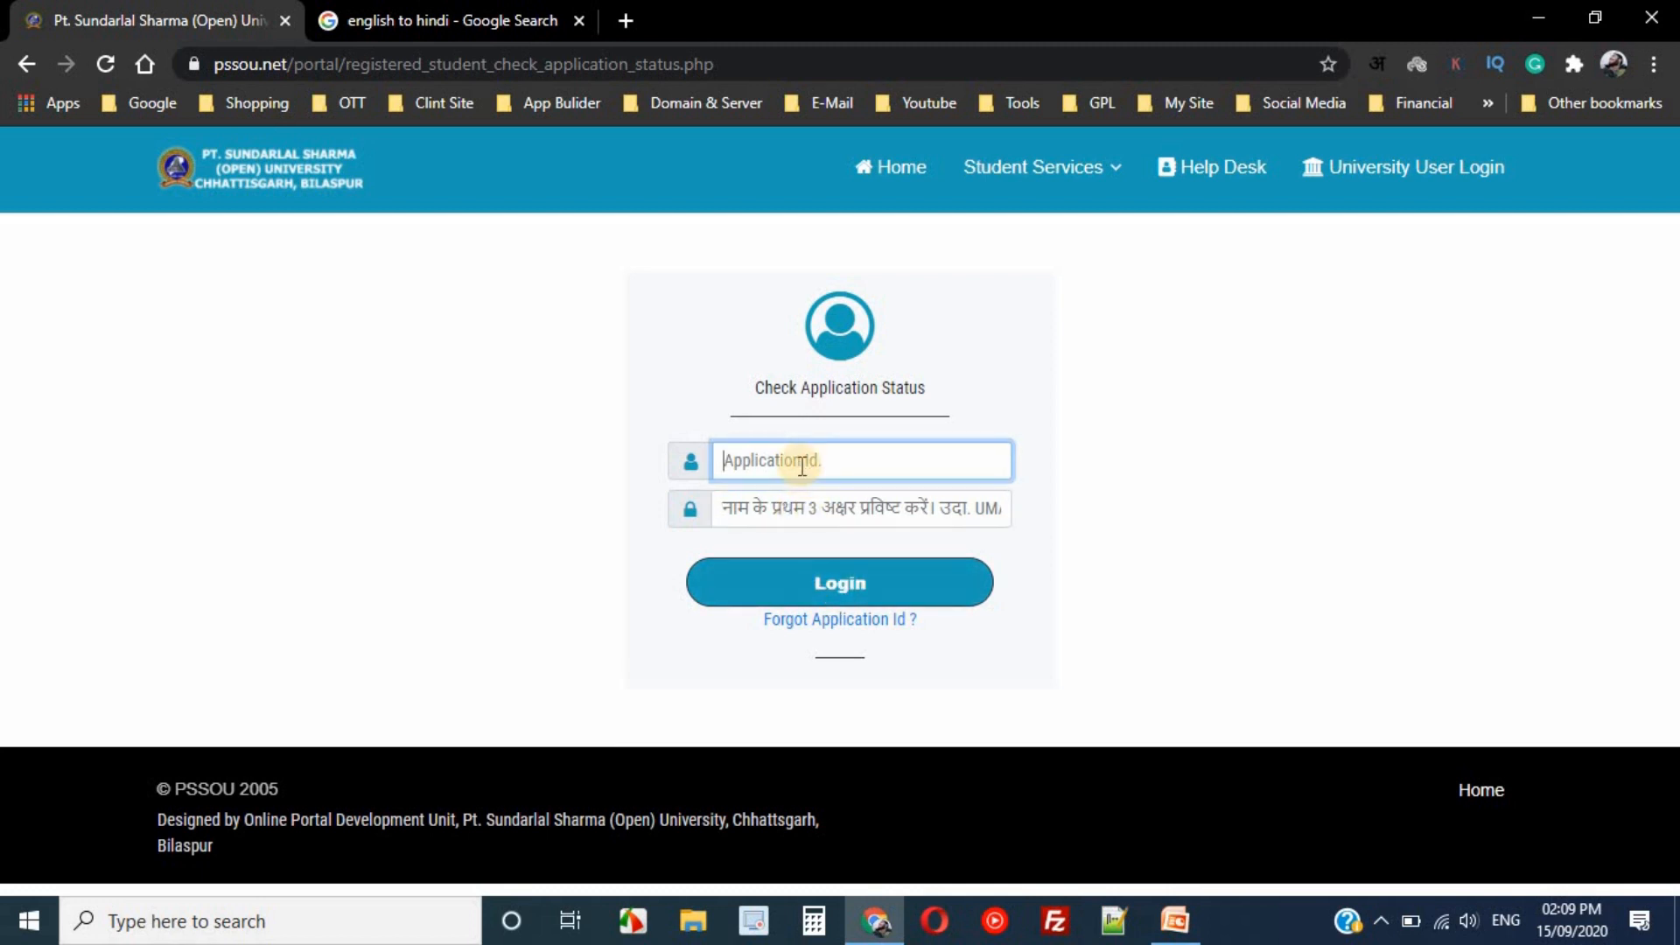